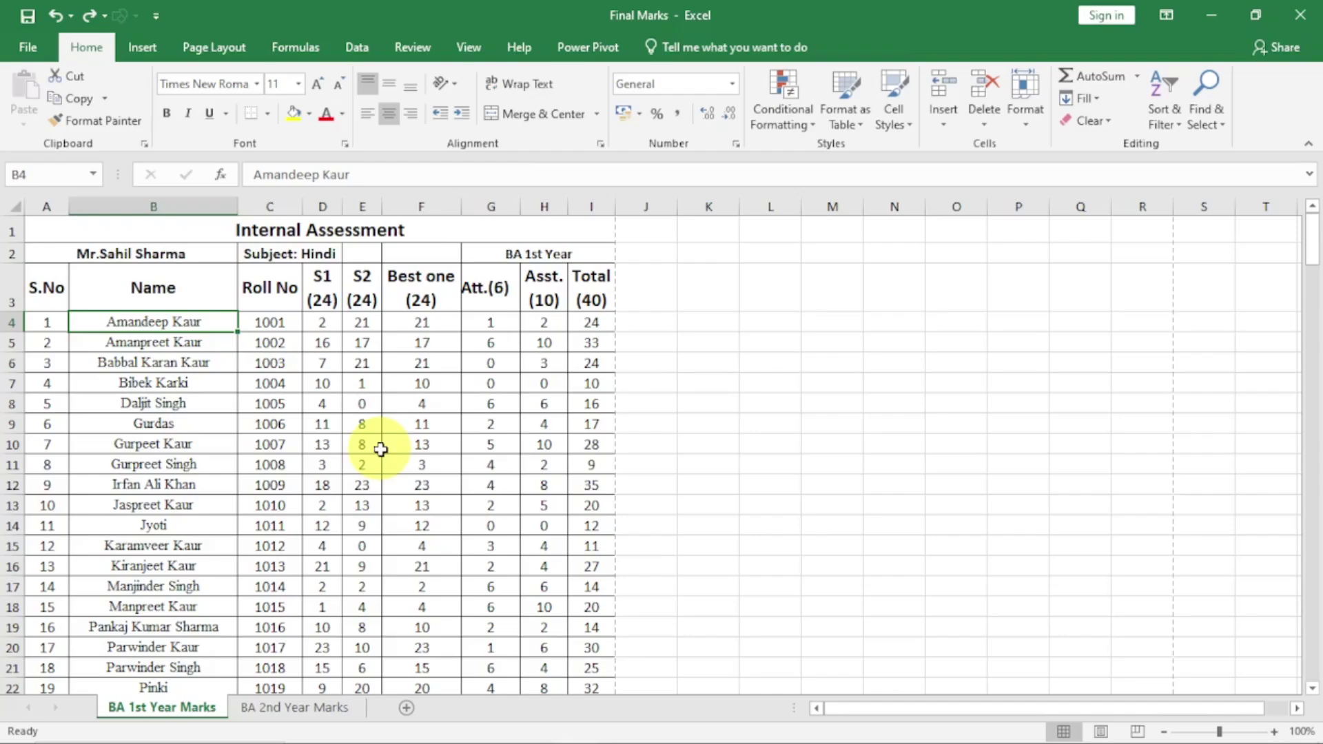
Open the print preview of the marks sheet
{"action": "left_click", "coordinate": [28, 47]}
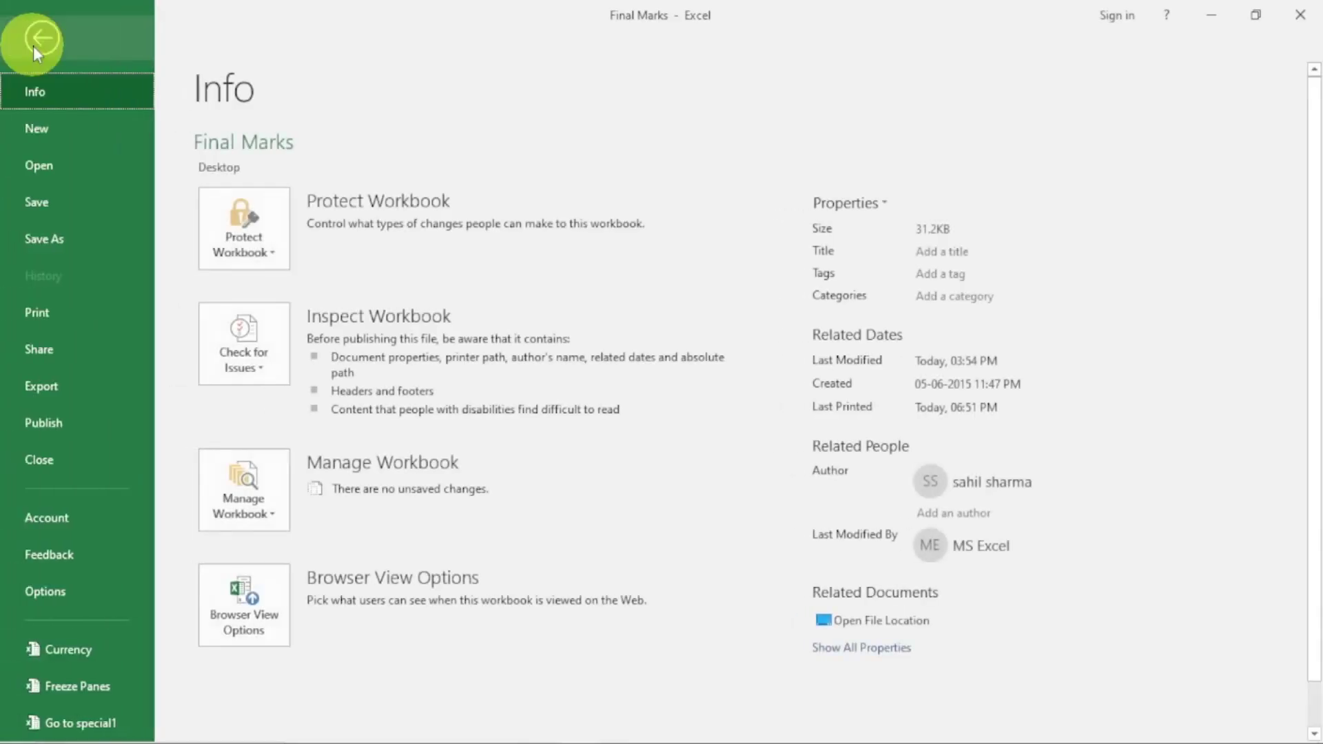
{"action": "left_click", "coordinate": [49, 311]}
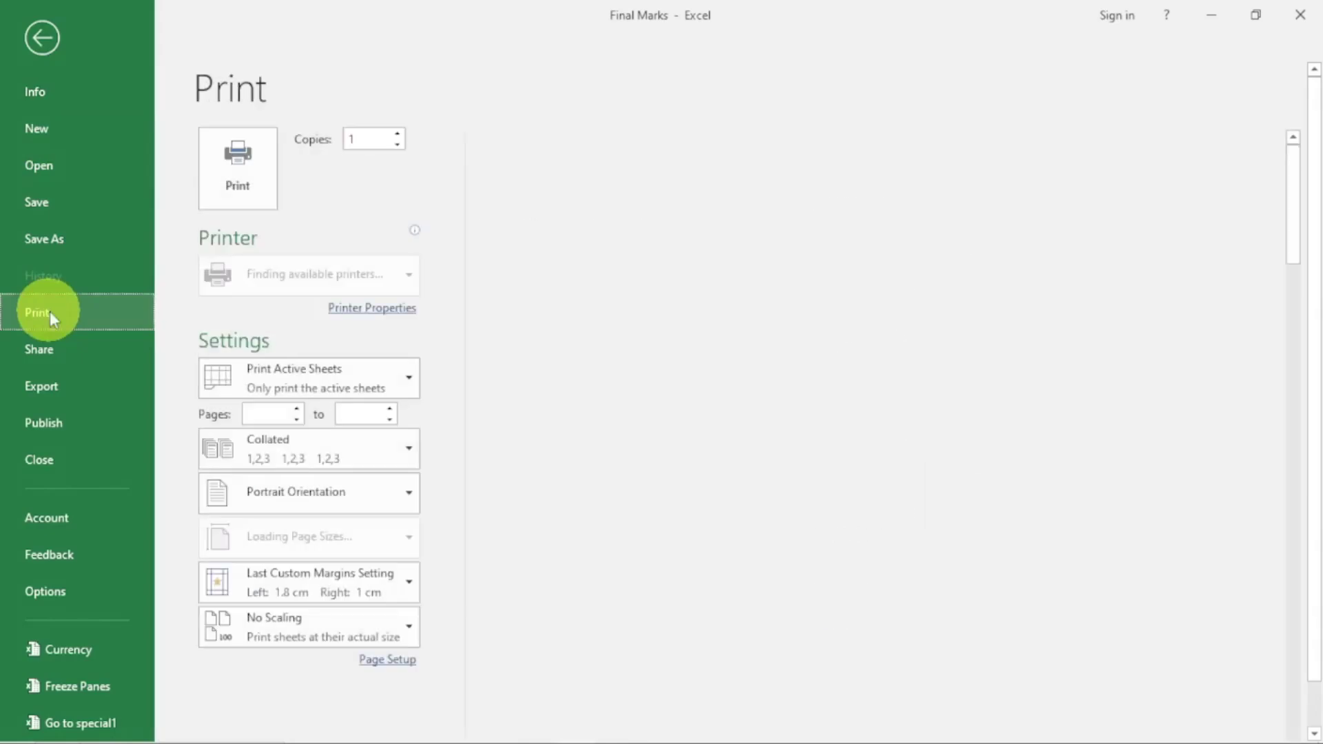
{"action": "scroll", "coordinate": [693, 340], "scroll_direction": "down", "scroll_amount": 1}
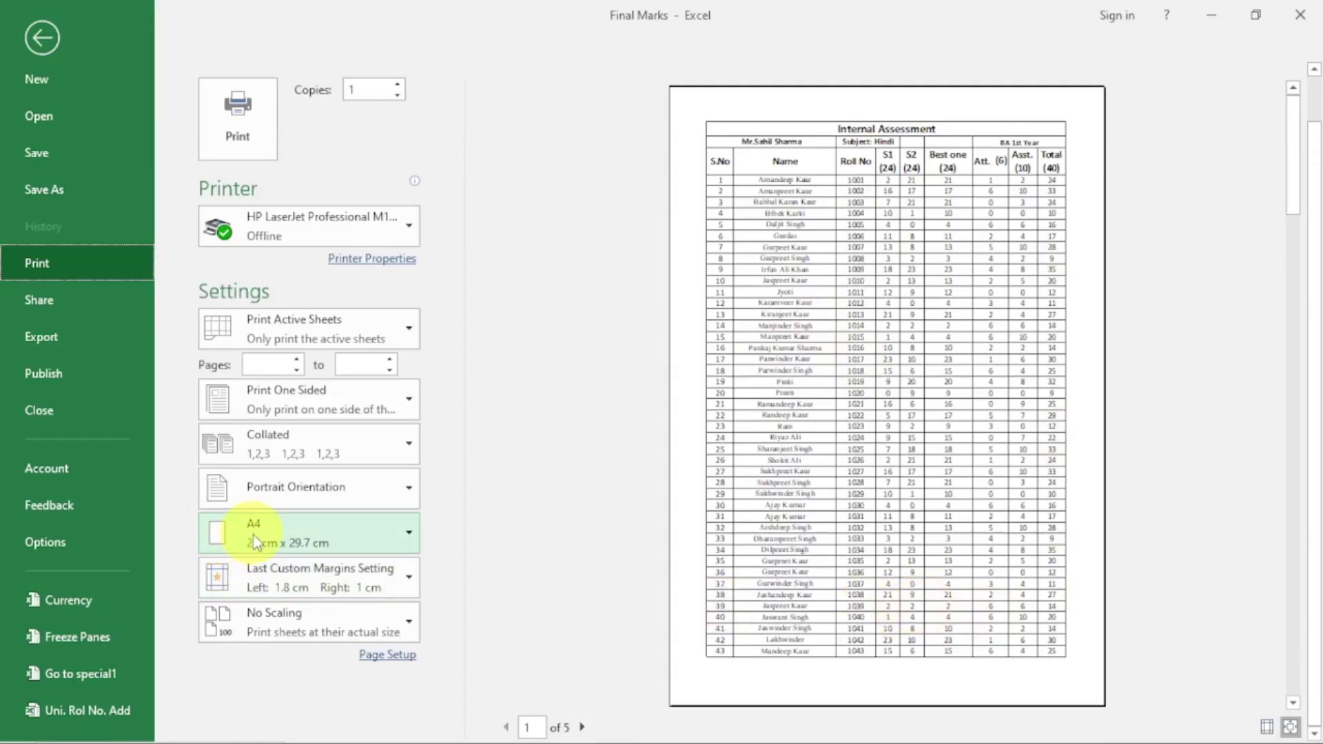
Page forward three preview pages, then back to page 1
{"action": "left_click", "coordinate": [582, 727]}
{"action": "left_click", "coordinate": [582, 728]}
{"action": "left_click", "coordinate": [582, 728]}
{"action": "left_click", "coordinate": [504, 731]}
{"action": "left_click", "coordinate": [504, 731]}
{"action": "left_click", "coordinate": [504, 730]}
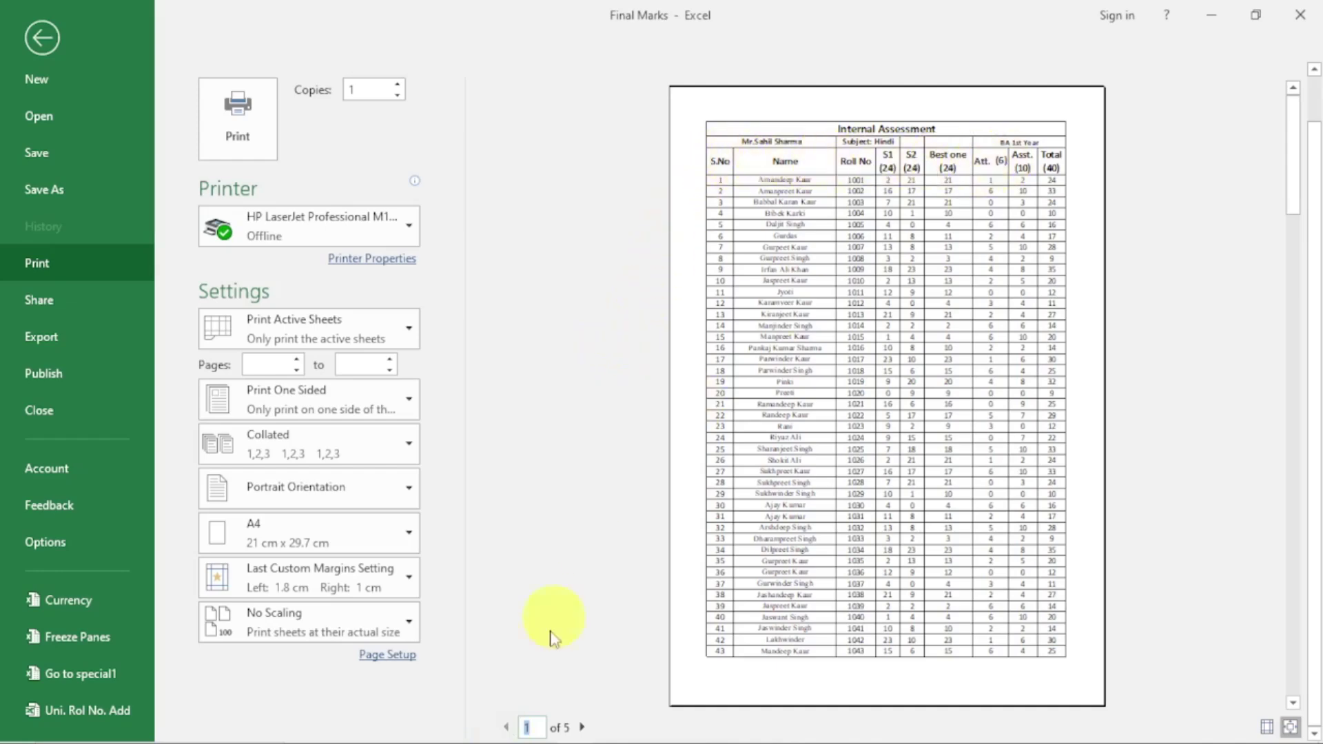
Step through all five preview pages to the last one, then return to page 1
{"action": "left_click", "coordinate": [583, 727]}
{"action": "left_click", "coordinate": [582, 727]}
{"action": "left_click", "coordinate": [582, 728]}
{"action": "left_click", "coordinate": [582, 728]}
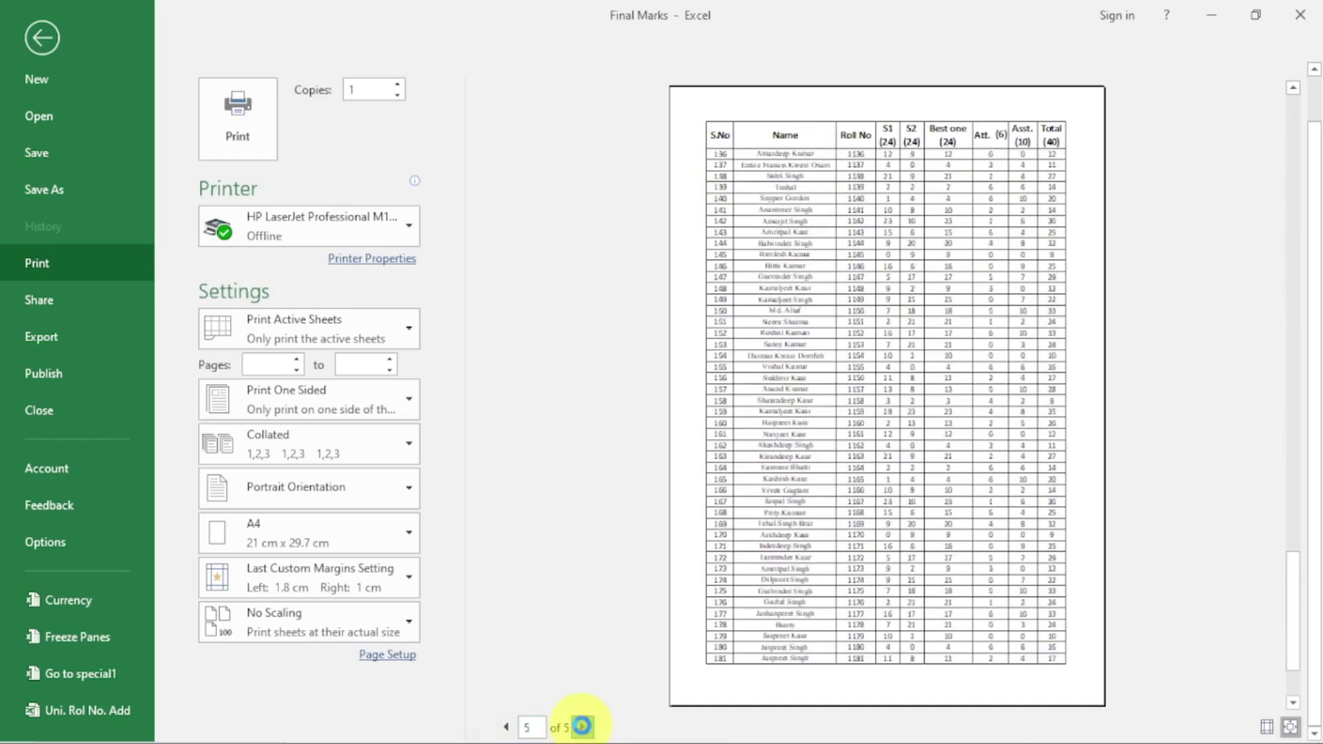
{"action": "left_click", "coordinate": [505, 728]}
{"action": "left_click", "coordinate": [505, 727]}
{"action": "left_click", "coordinate": [505, 728]}
{"action": "left_click", "coordinate": [505, 727]}
{"action": "left_click", "coordinate": [503, 730]}
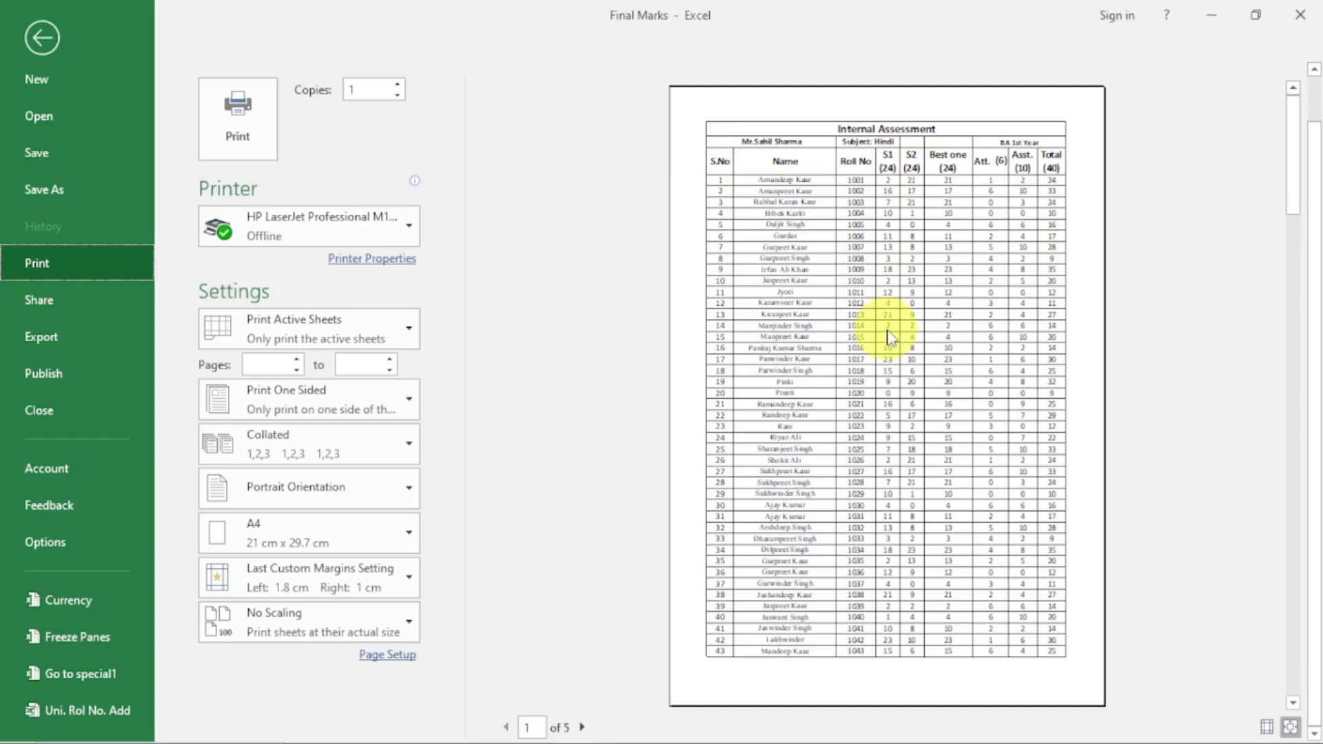
Leave the print preview and return to the BA 1st Year Marks worksheet
{"action": "left_click", "coordinate": [42, 42]}
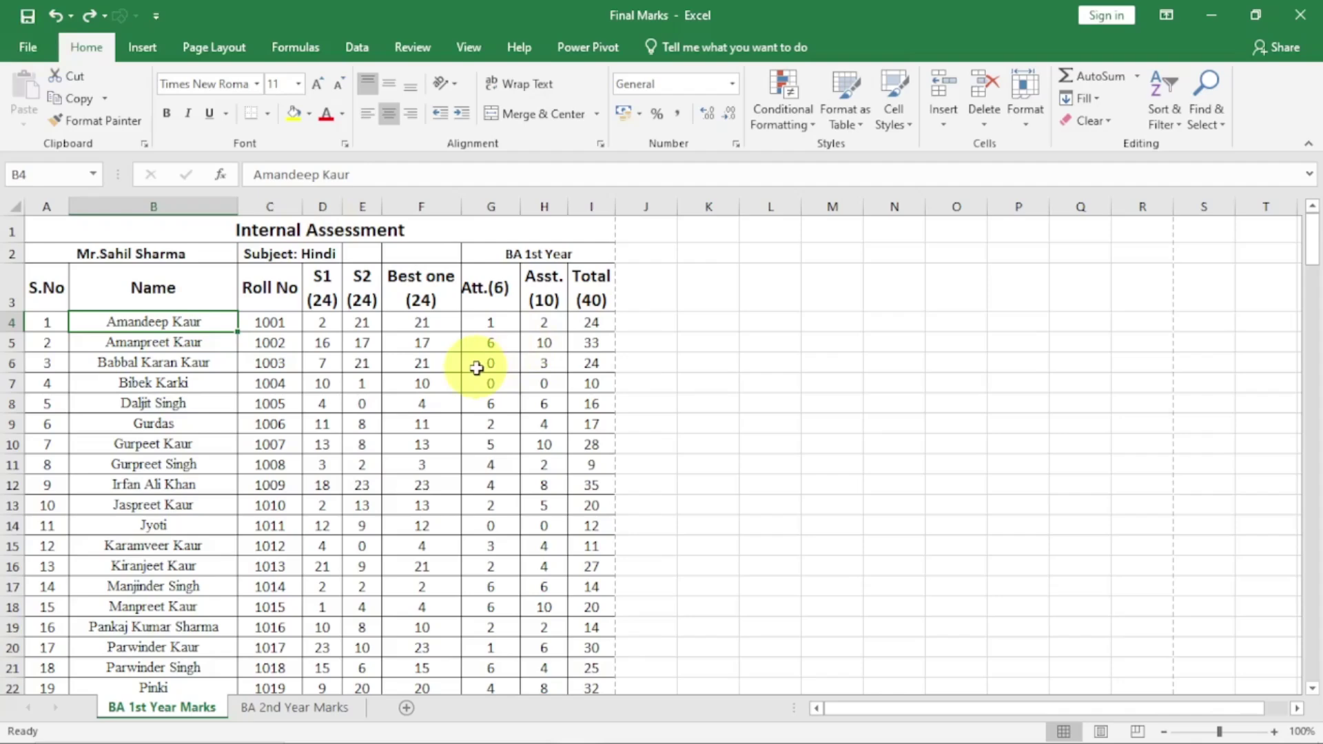
Insert a header and footer from Insert > Text, putting the sheet in Page Layout view
{"action": "left_click", "coordinate": [142, 49]}
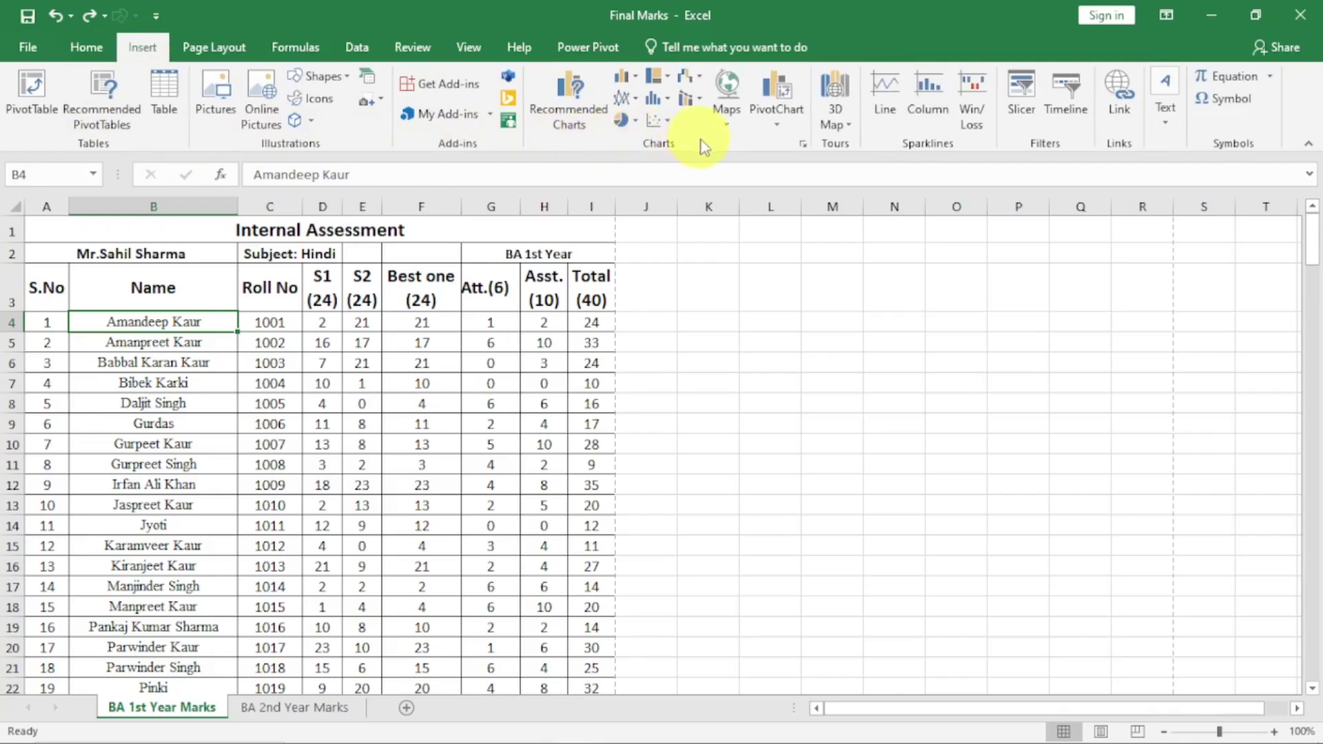
{"action": "left_click", "coordinate": [1166, 122]}
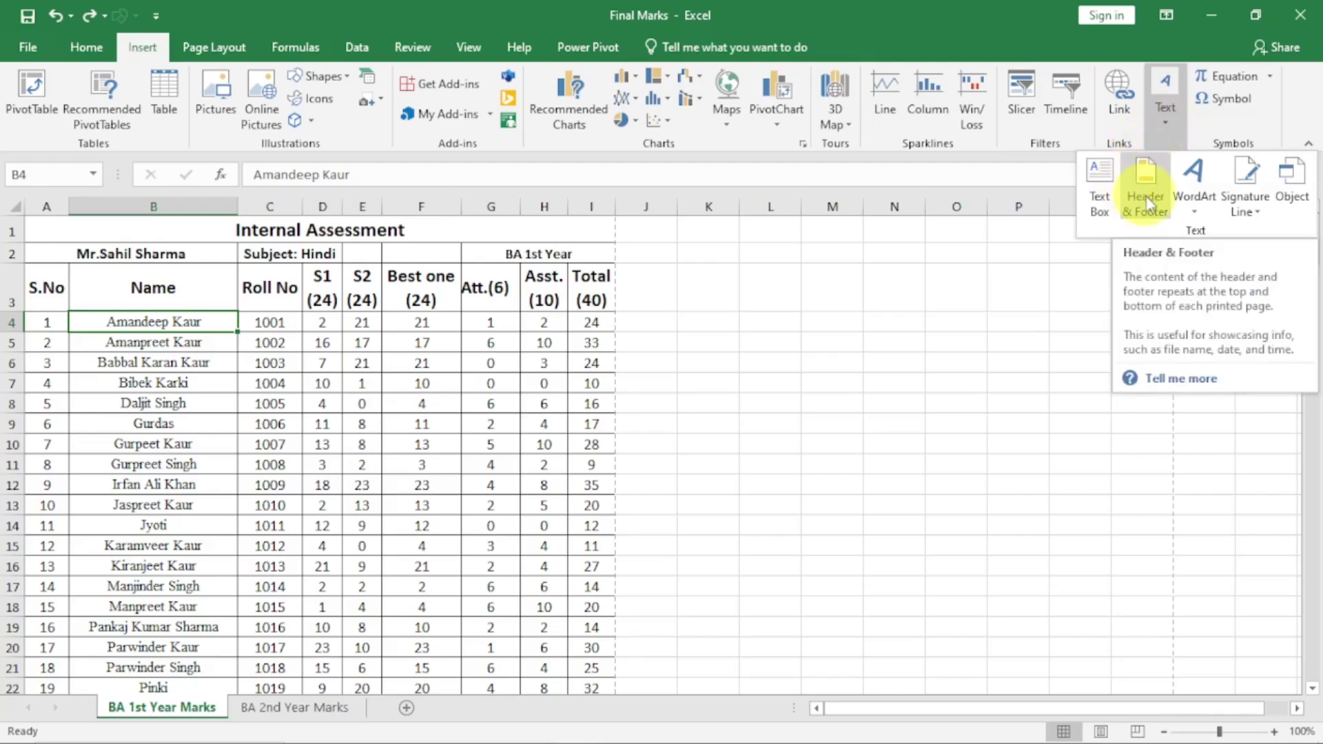
{"action": "left_click", "coordinate": [1146, 195]}
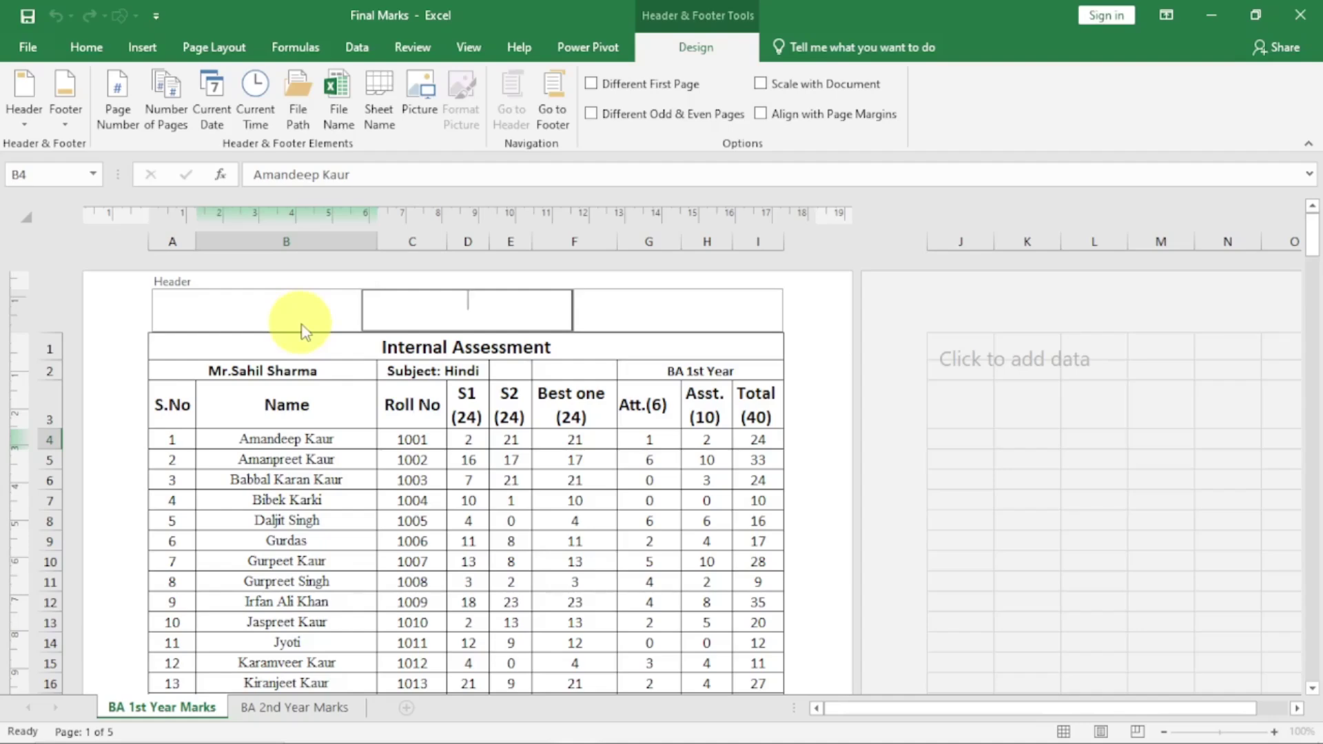
{"action": "left_click", "coordinate": [535, 474]}
{"action": "scroll", "coordinate": [450, 486], "scroll_direction": "down", "scroll_amount": 20}
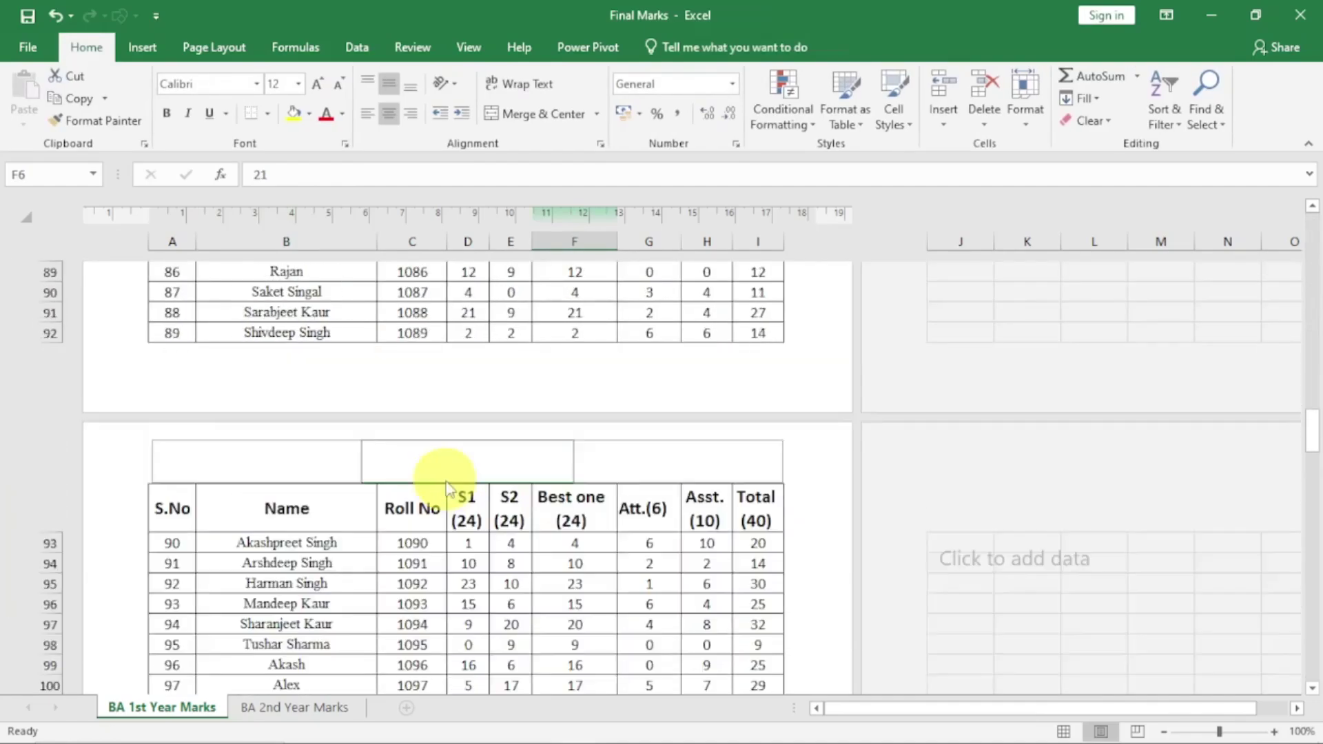
{"action": "scroll", "coordinate": [449, 485], "scroll_direction": "down", "scroll_amount": 20}
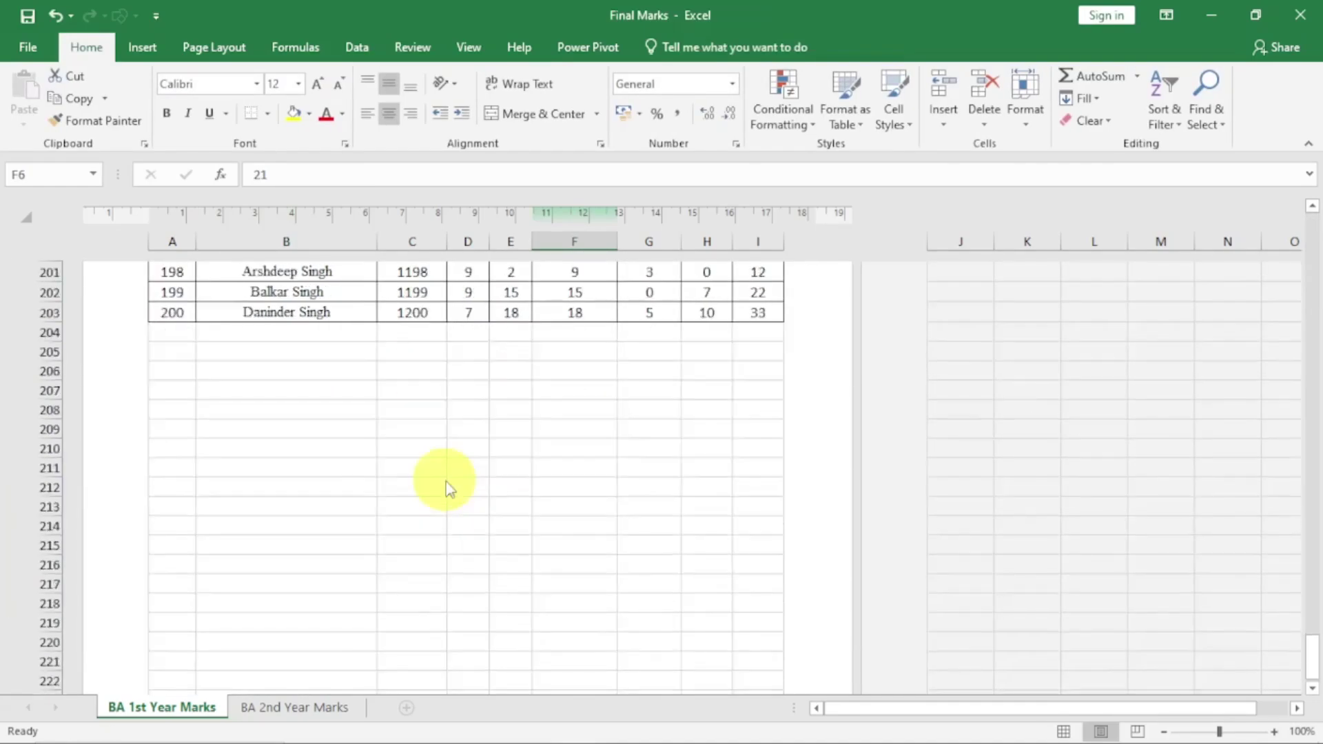
{"action": "scroll", "coordinate": [449, 490], "scroll_direction": "up", "scroll_amount": 20}
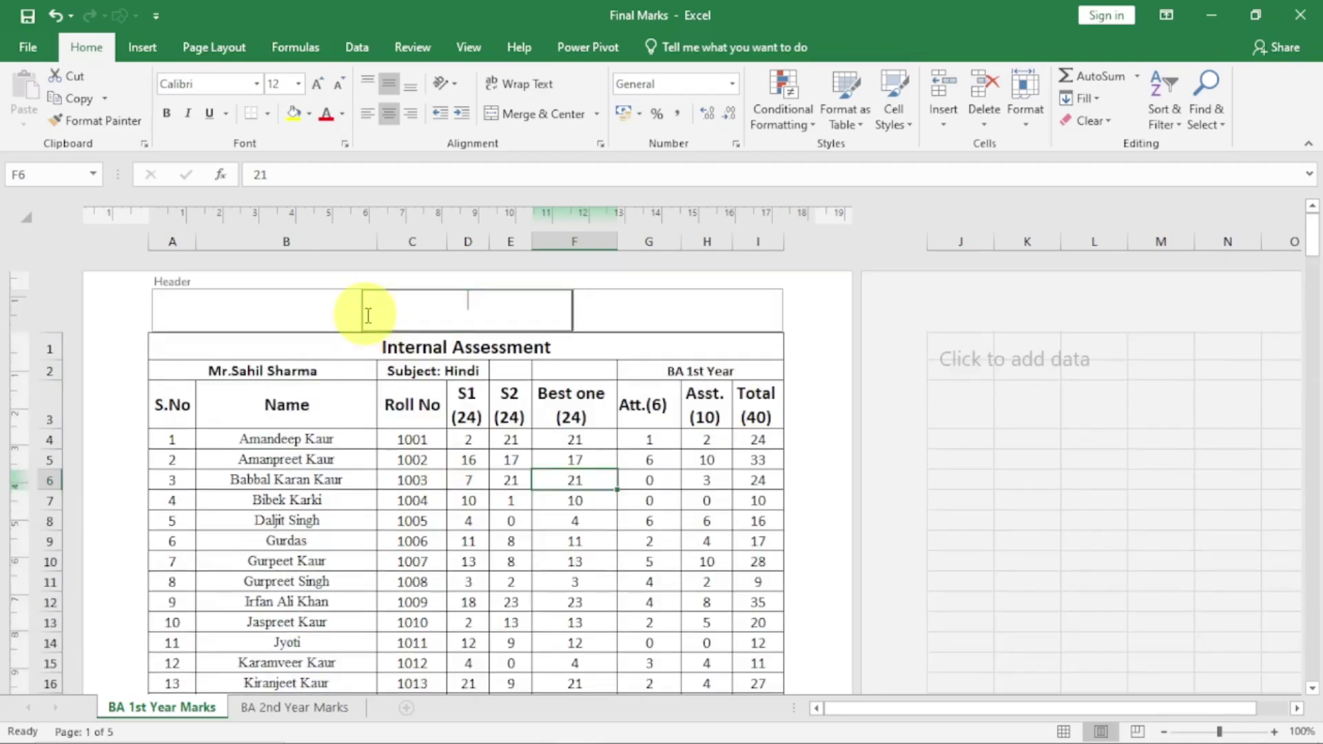
{"action": "left_click", "coordinate": [369, 305]}
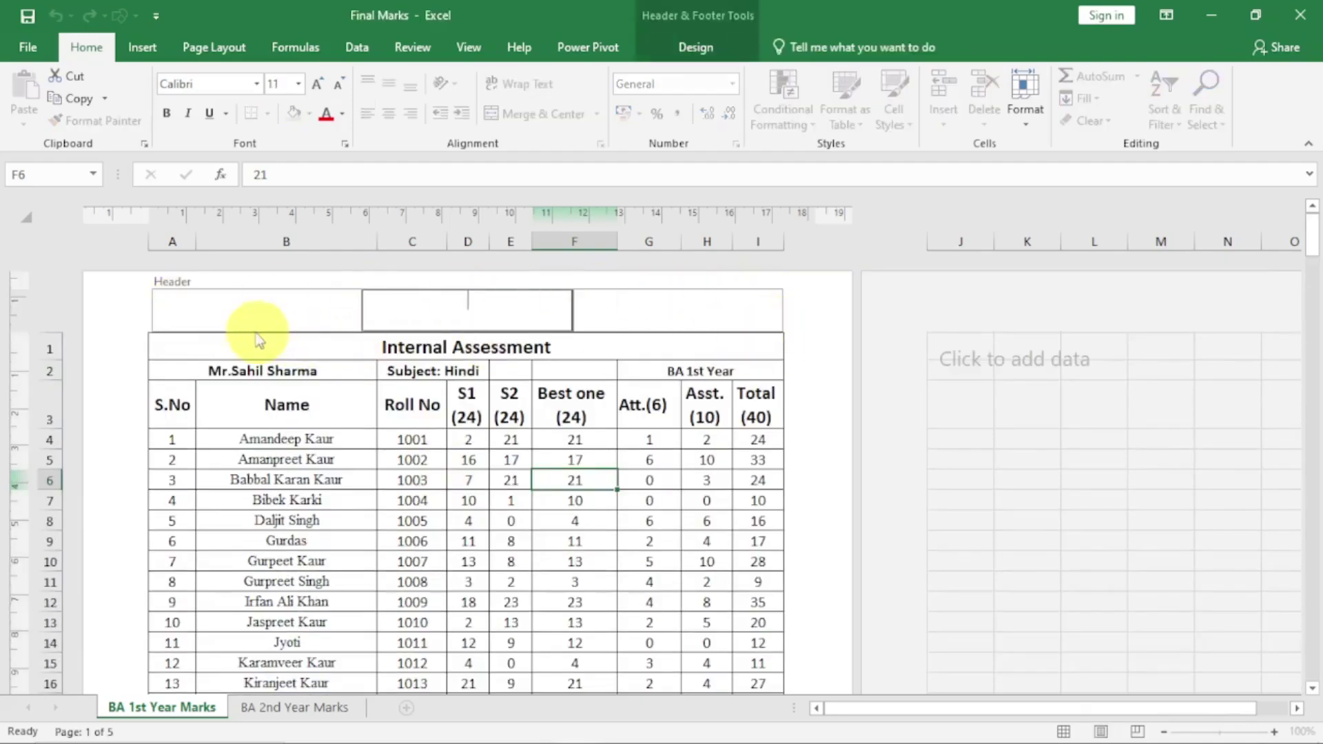
{"action": "left_click", "coordinate": [241, 314]}
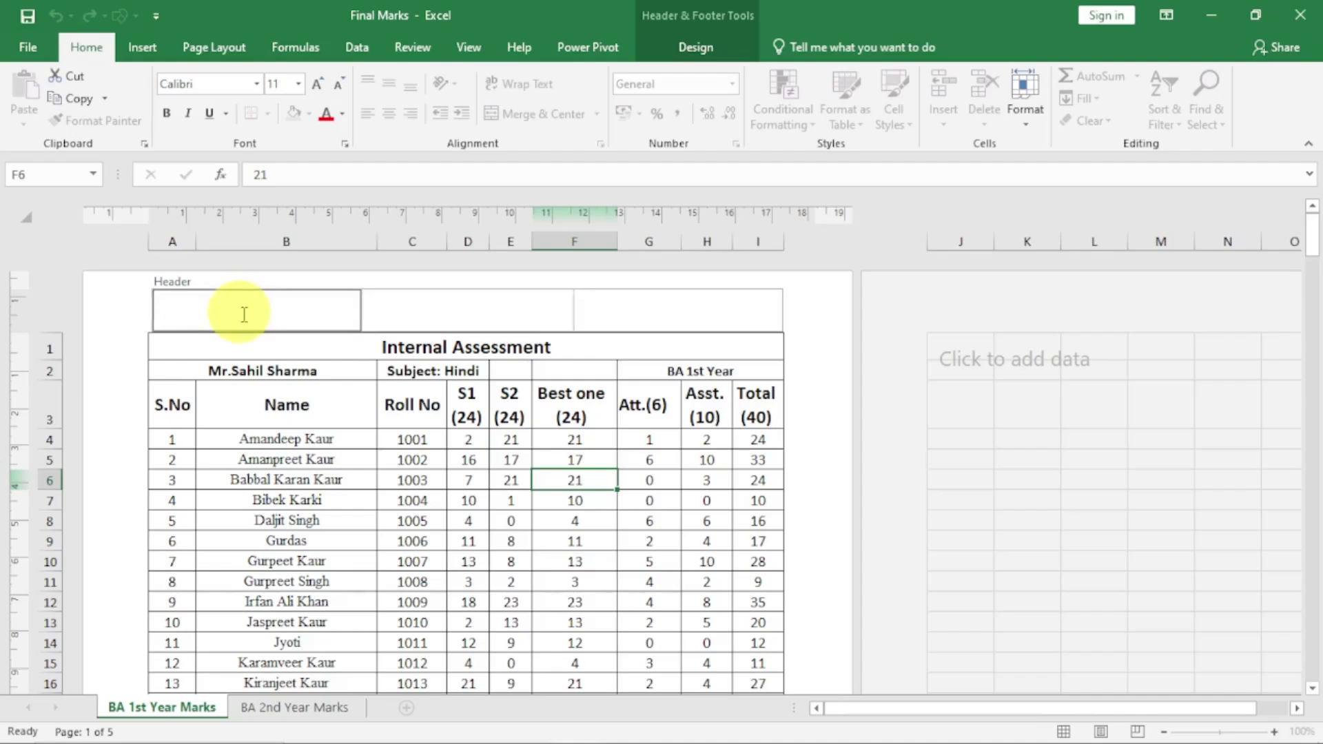
{"action": "left_click", "coordinate": [474, 300]}
{"action": "left_click", "coordinate": [640, 316]}
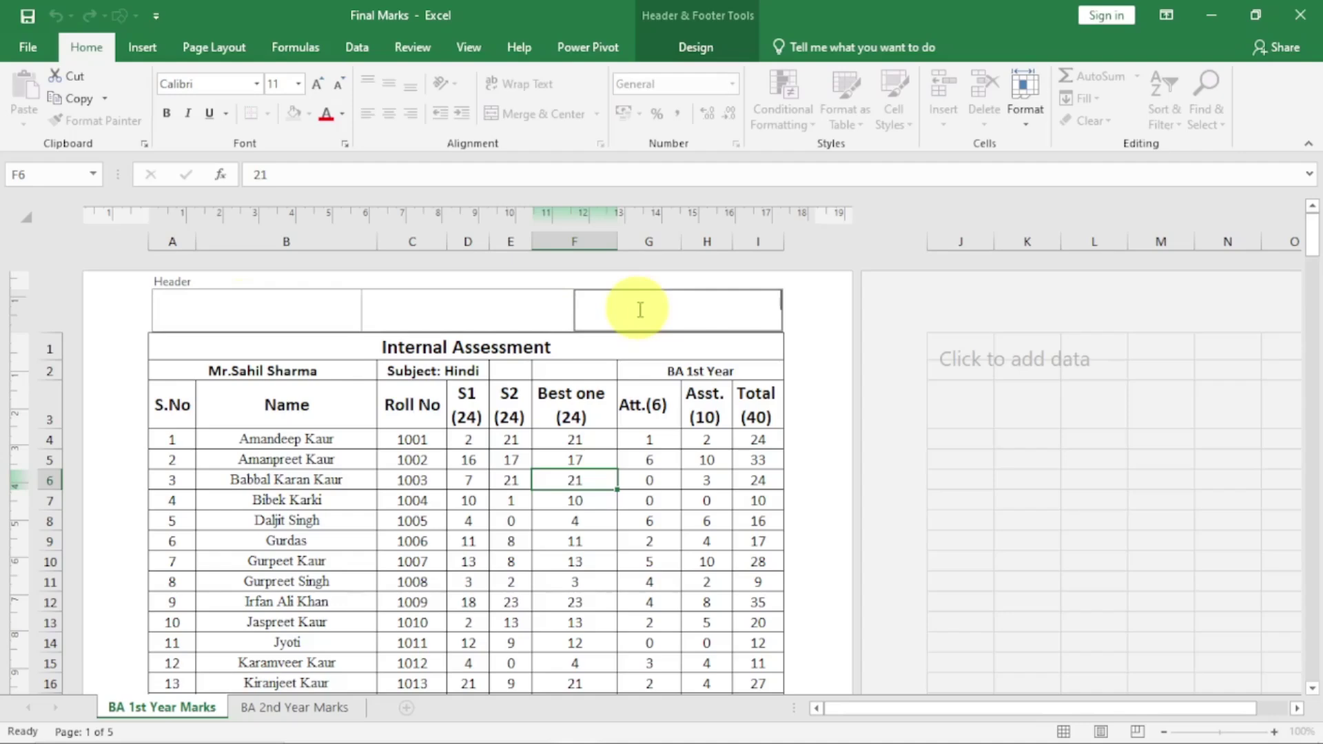
{"action": "left_click", "coordinate": [275, 313]}
{"action": "left_click", "coordinate": [407, 306]}
{"action": "left_click", "coordinate": [635, 307]}
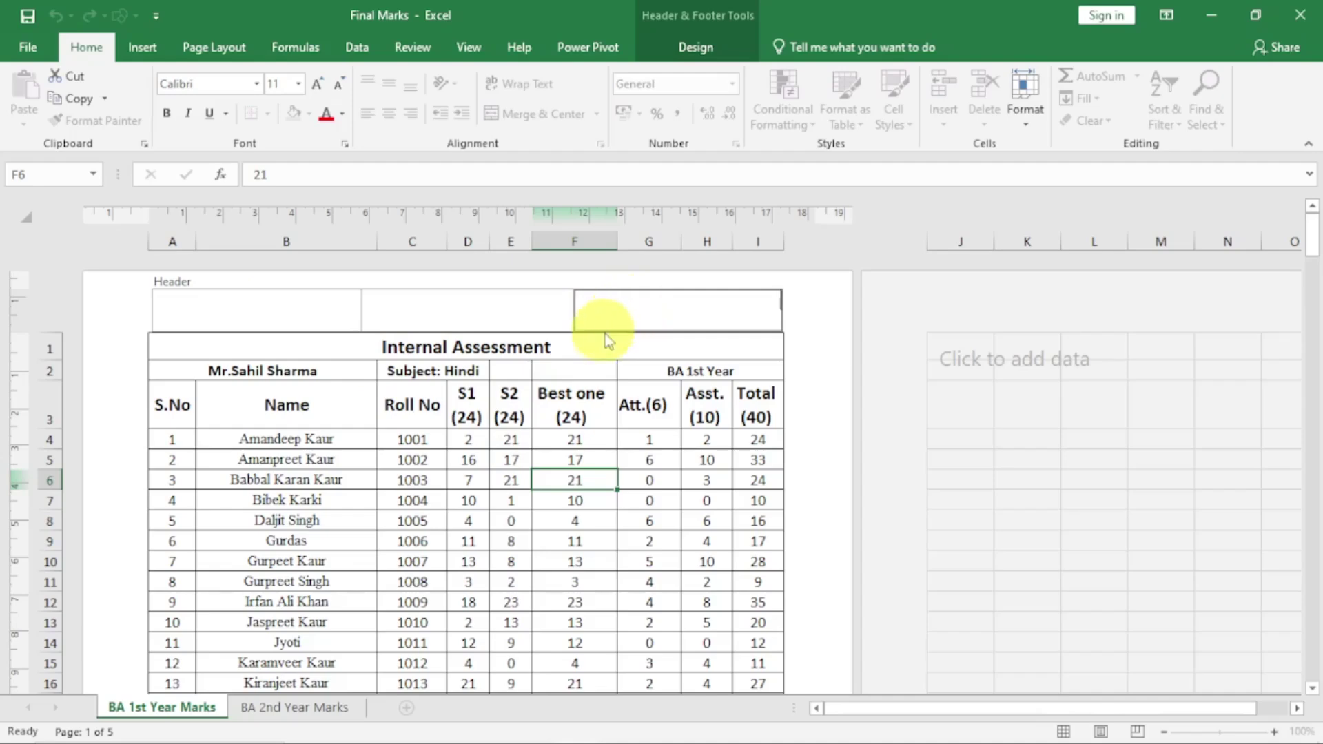
{"action": "left_click", "coordinate": [413, 480]}
{"action": "scroll", "coordinate": [422, 479], "scroll_direction": "down", "scroll_amount": 10}
{"action": "scroll", "coordinate": [422, 480], "scroll_direction": "down", "scroll_amount": 5}
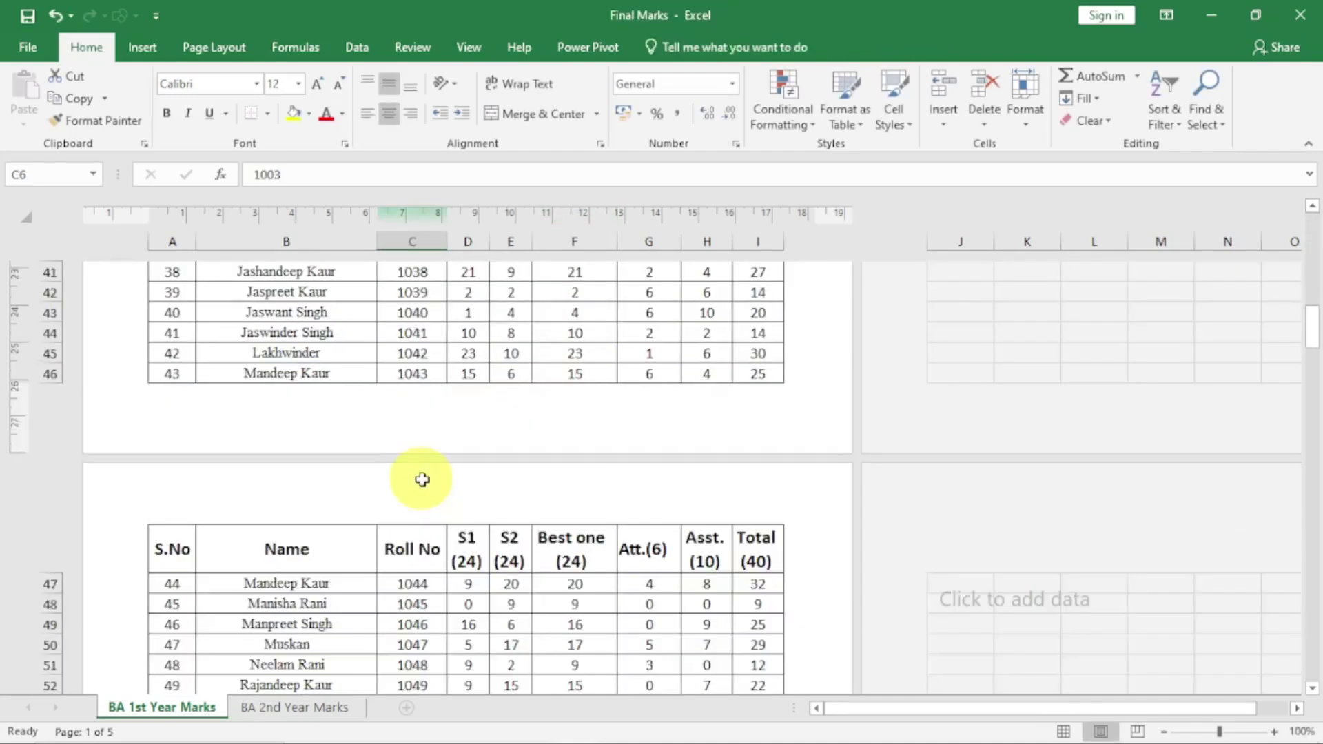
{"action": "left_click", "coordinate": [336, 411]}
{"action": "left_click", "coordinate": [537, 408]}
{"action": "left_click", "coordinate": [615, 408]}
{"action": "left_click", "coordinate": [310, 415]}
{"action": "left_click", "coordinate": [418, 409]}
{"action": "left_click", "coordinate": [579, 400]}
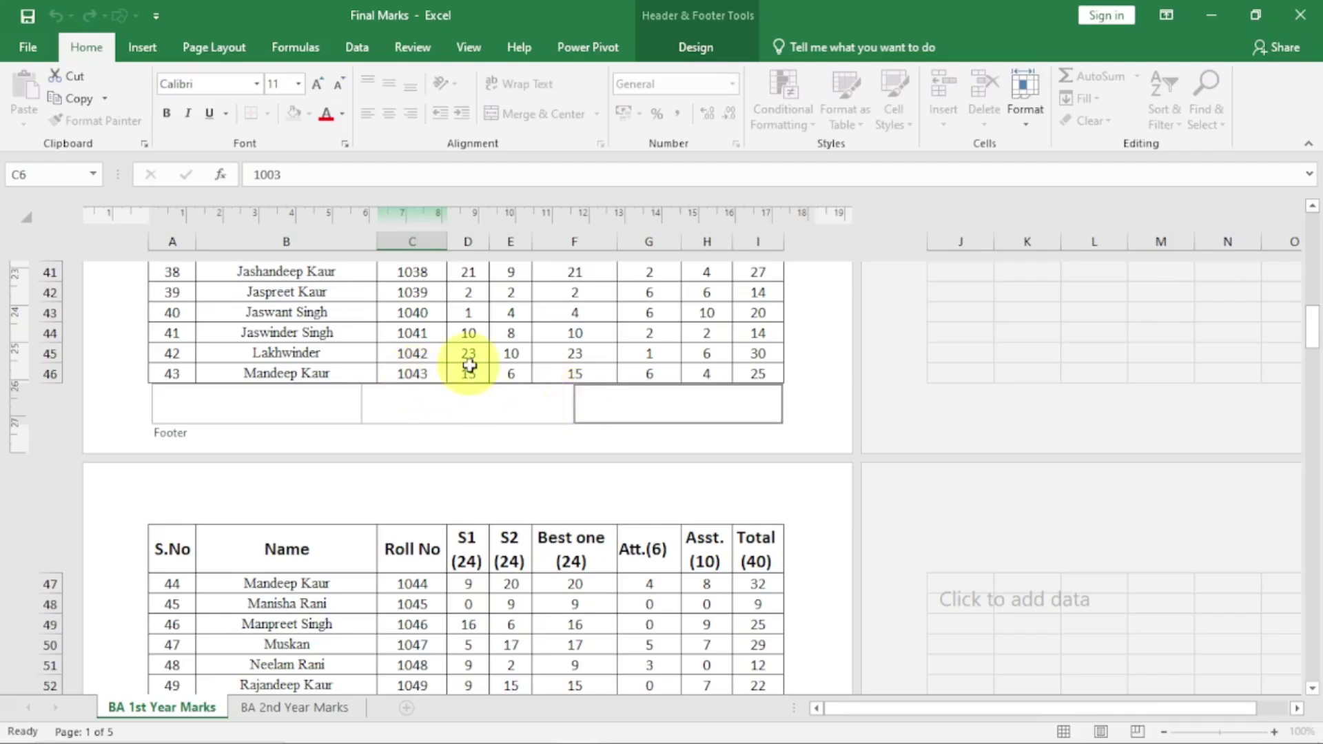
{"action": "left_click", "coordinate": [404, 353]}
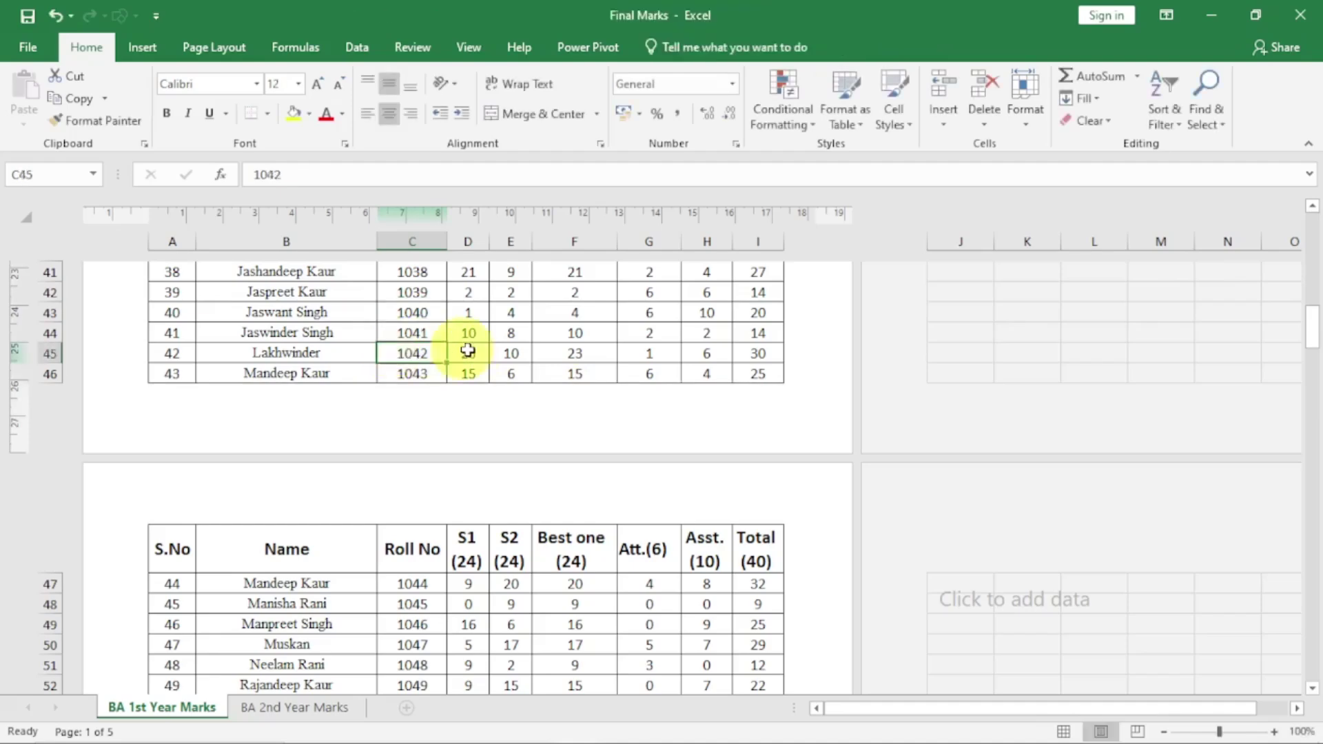
{"action": "scroll", "coordinate": [472, 349], "scroll_direction": "up", "scroll_amount": 13}
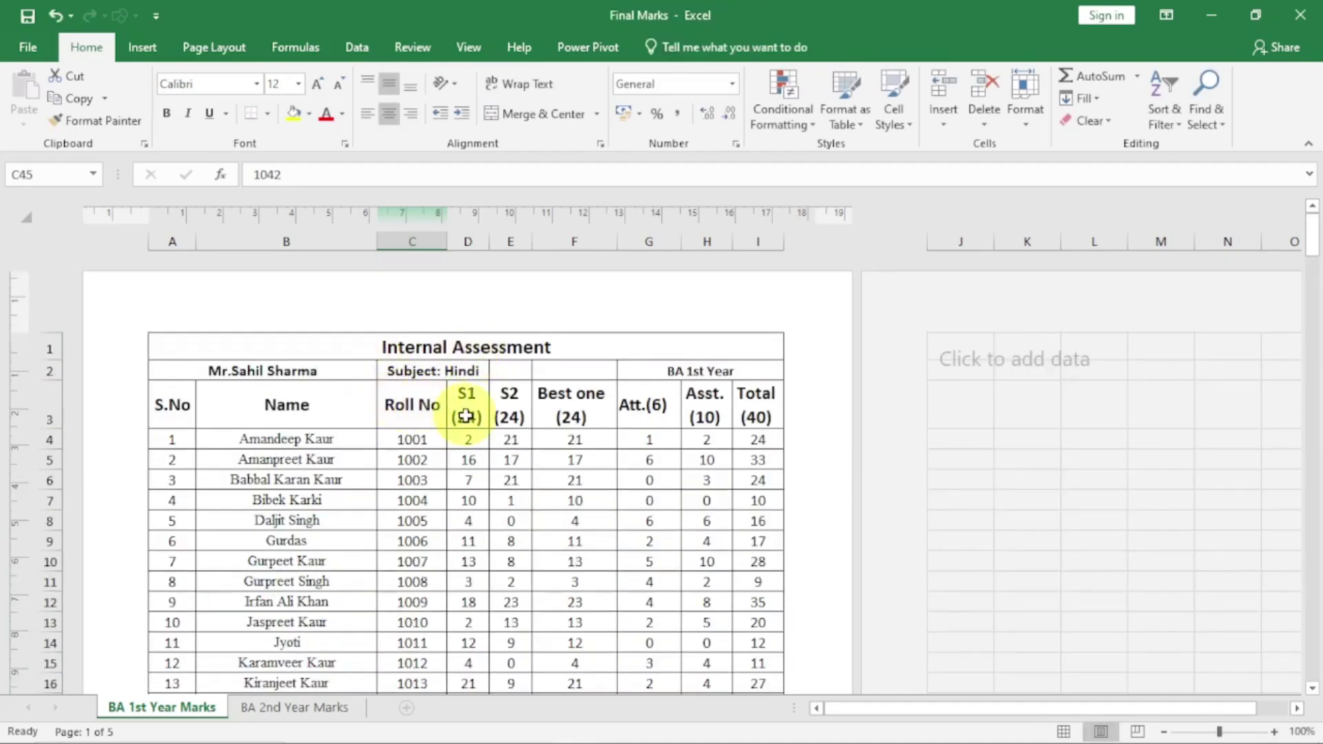
{"action": "left_click", "coordinate": [442, 324]}
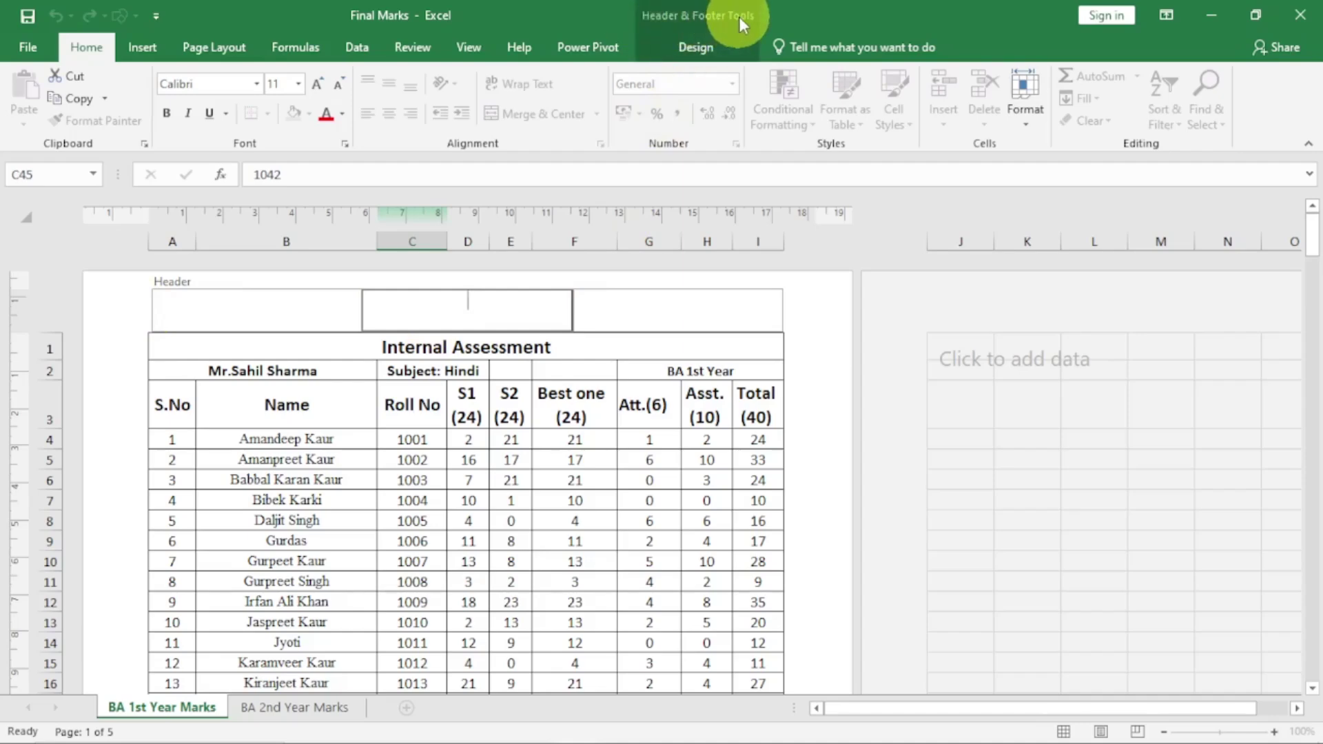
Show the Header & Footer Design options, then exit header editing with the header blank
{"action": "left_click", "coordinate": [695, 47]}
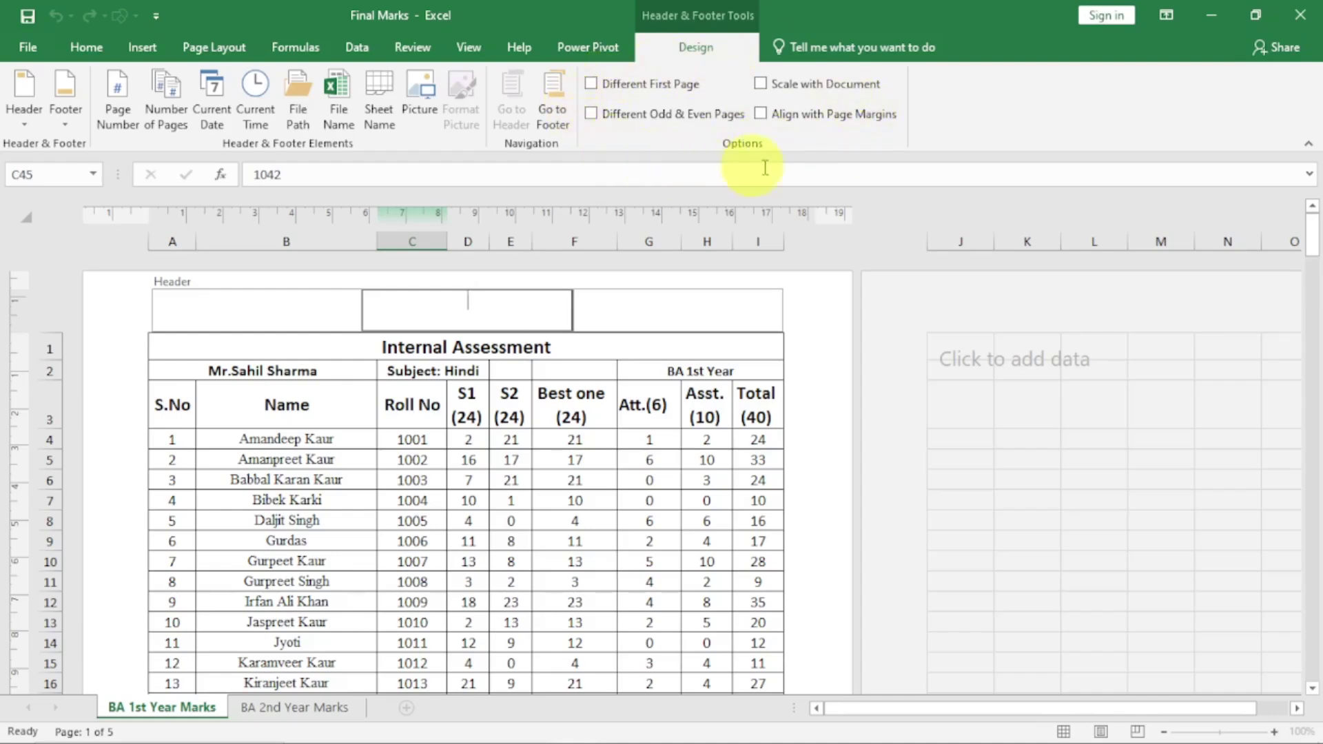
{"action": "left_click", "coordinate": [550, 493]}
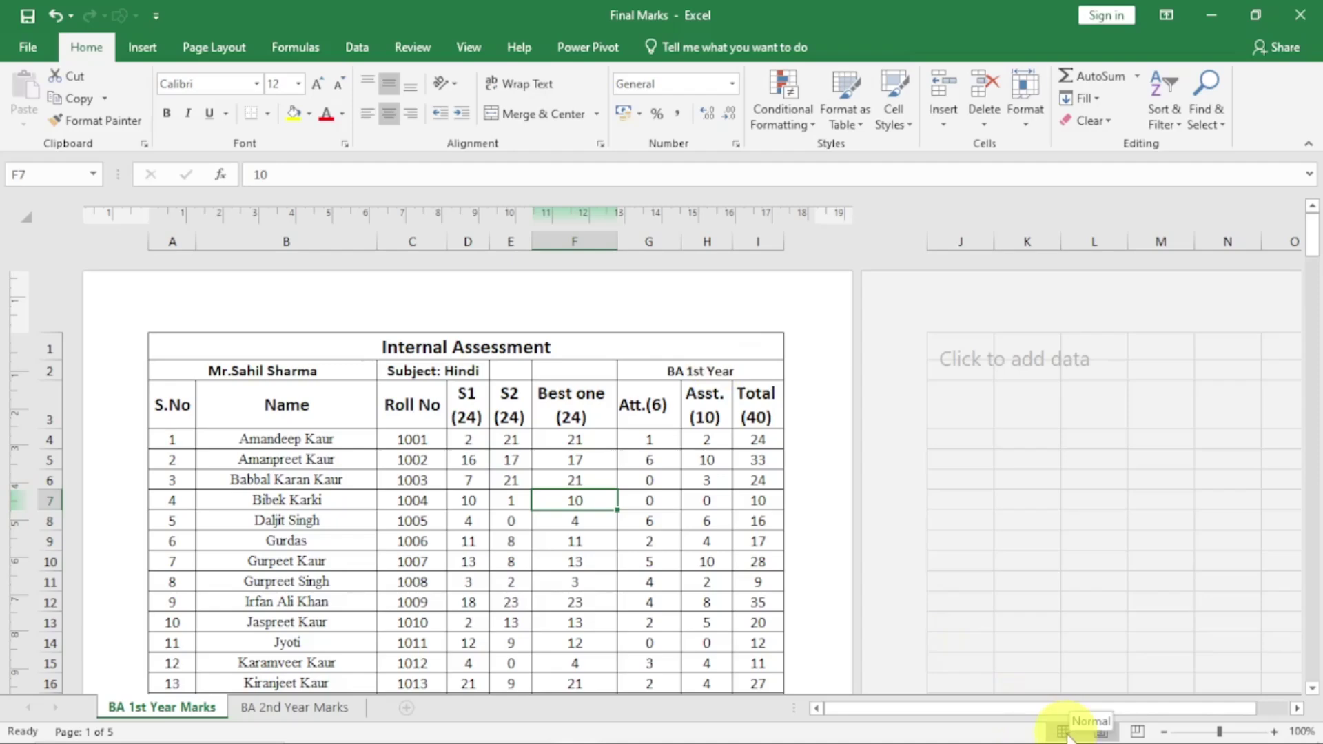
Switch to Normal view, then open and dismiss the Insert Text options
{"action": "left_click", "coordinate": [1065, 732]}
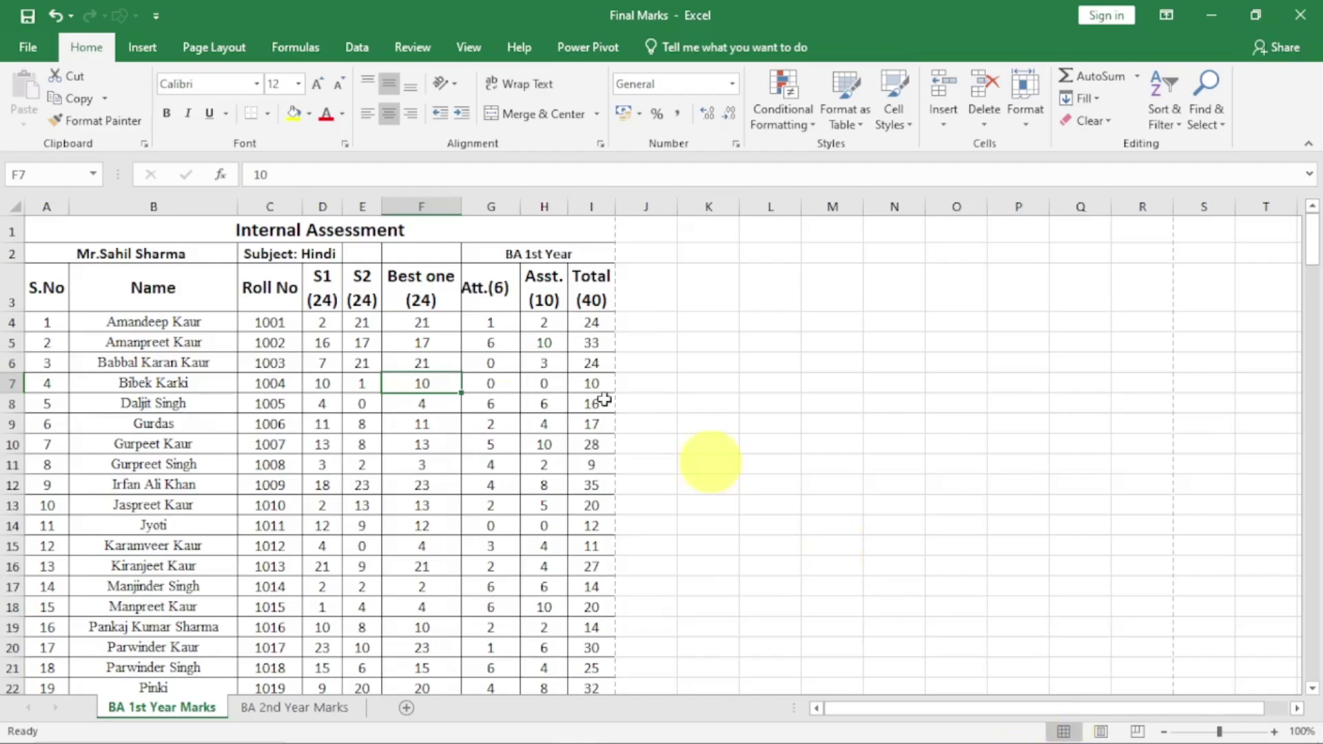
{"action": "left_click", "coordinate": [142, 47]}
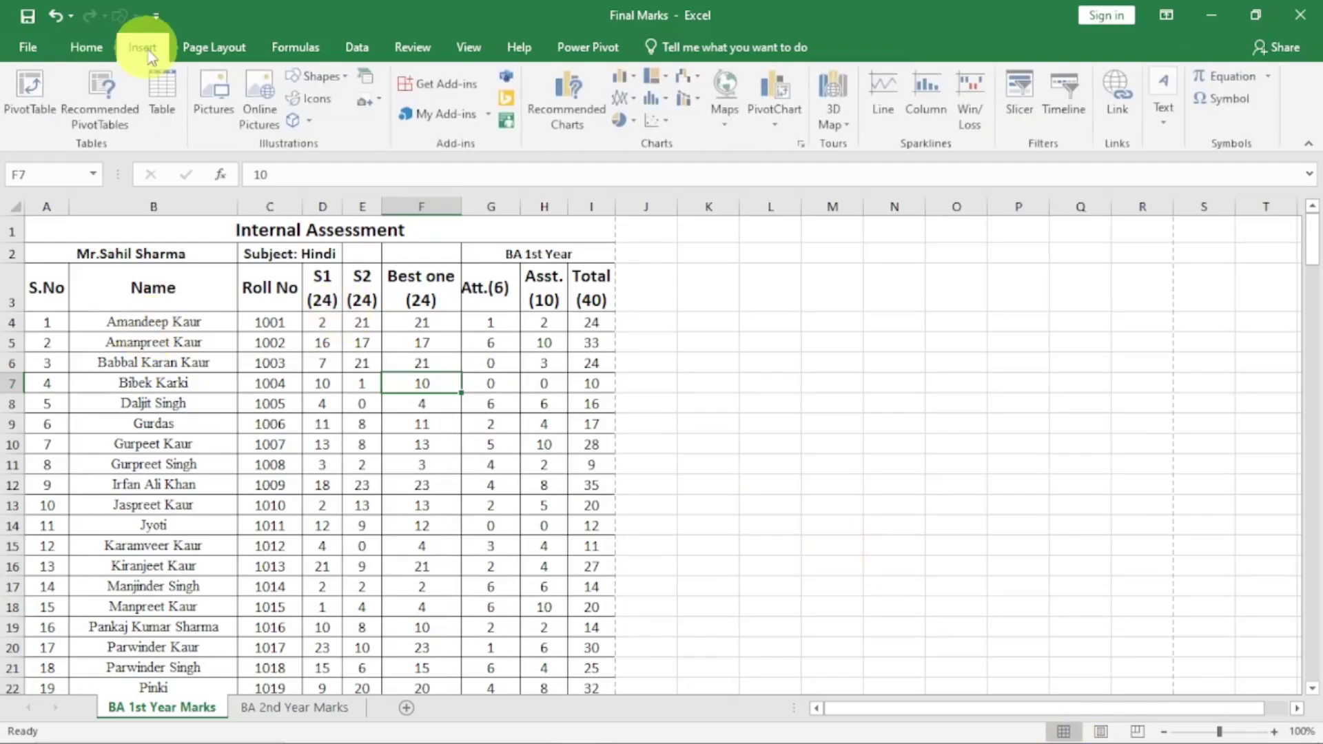
{"action": "left_click", "coordinate": [1168, 119]}
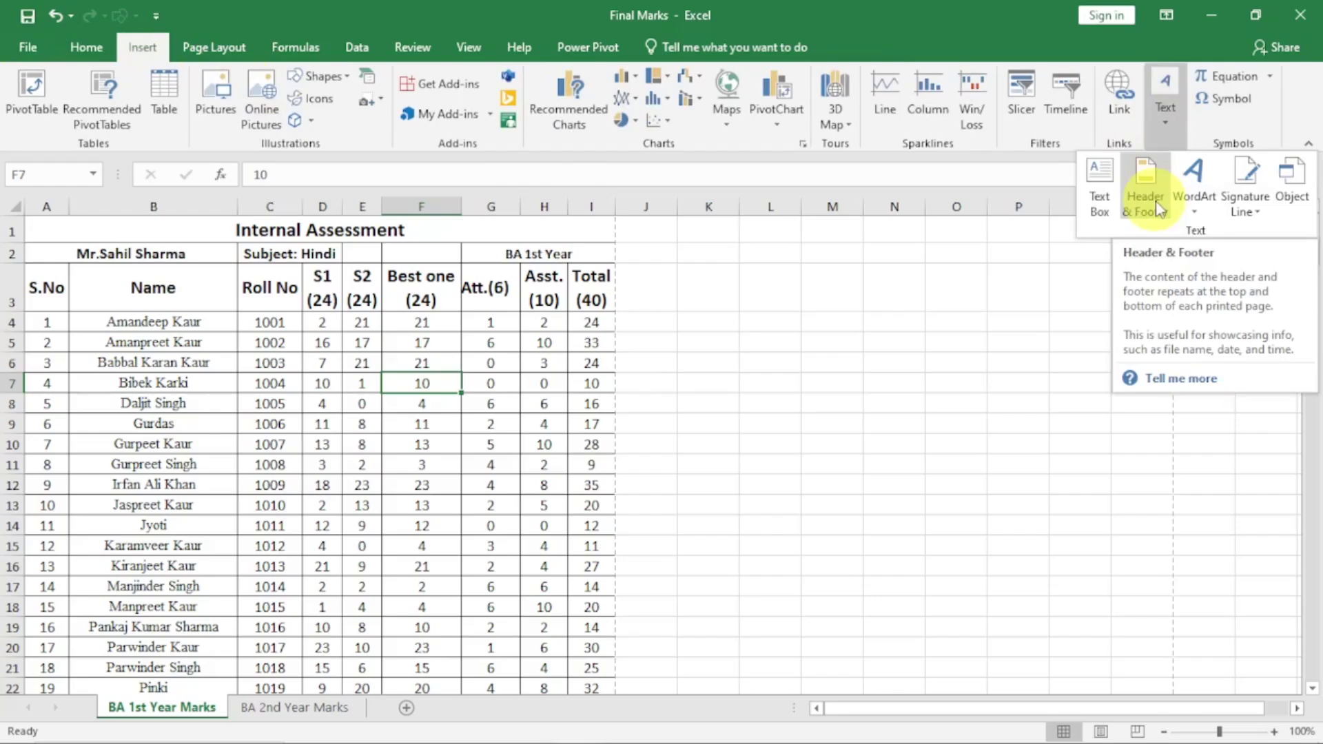
{"action": "left_click", "coordinate": [334, 491]}
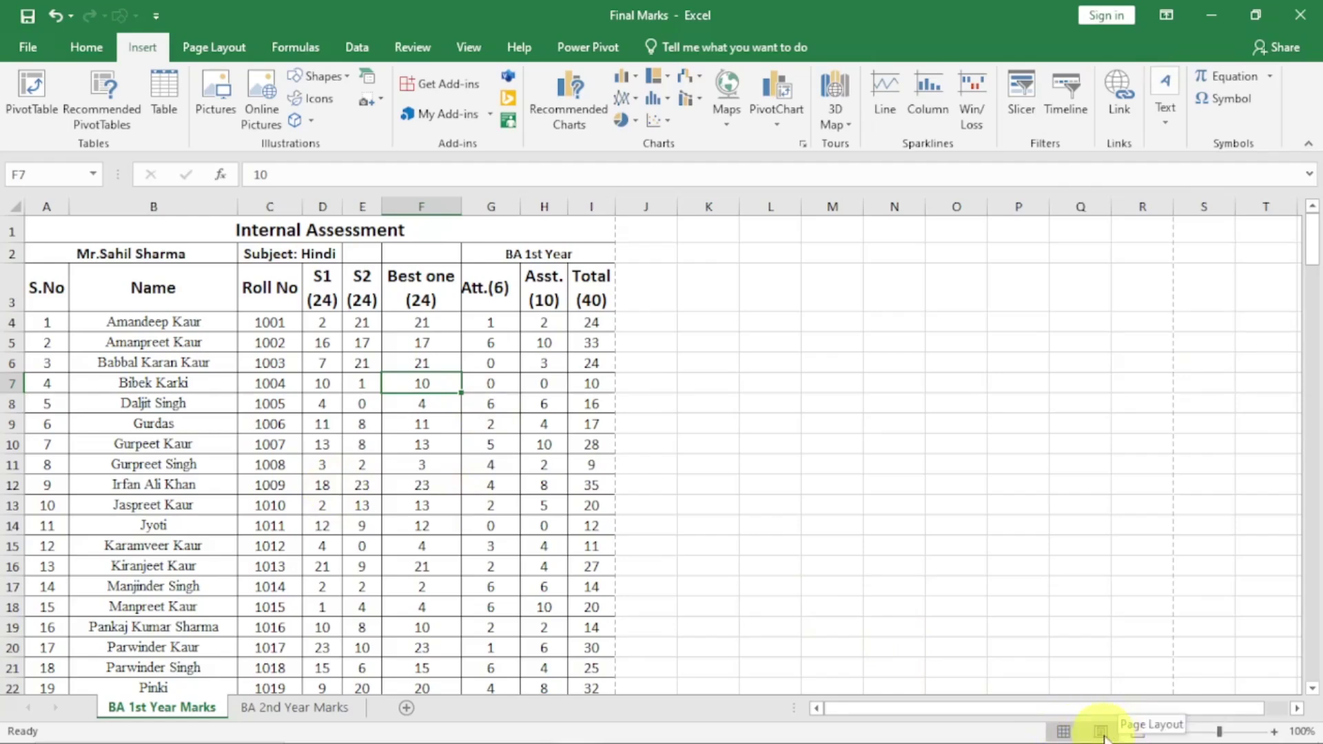
Return to Page Layout view, edit the centre header section, then exit leaving it empty
{"action": "left_click", "coordinate": [1101, 733]}
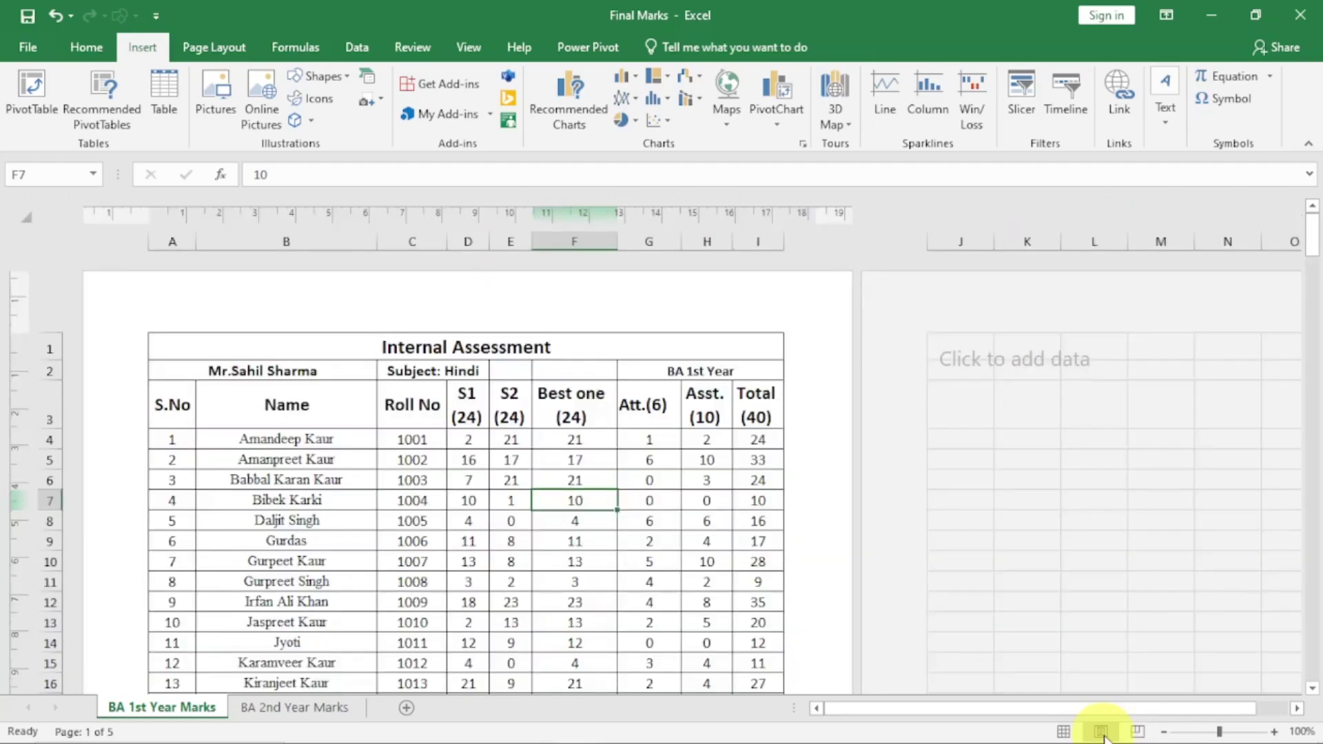
{"action": "left_click", "coordinate": [456, 312]}
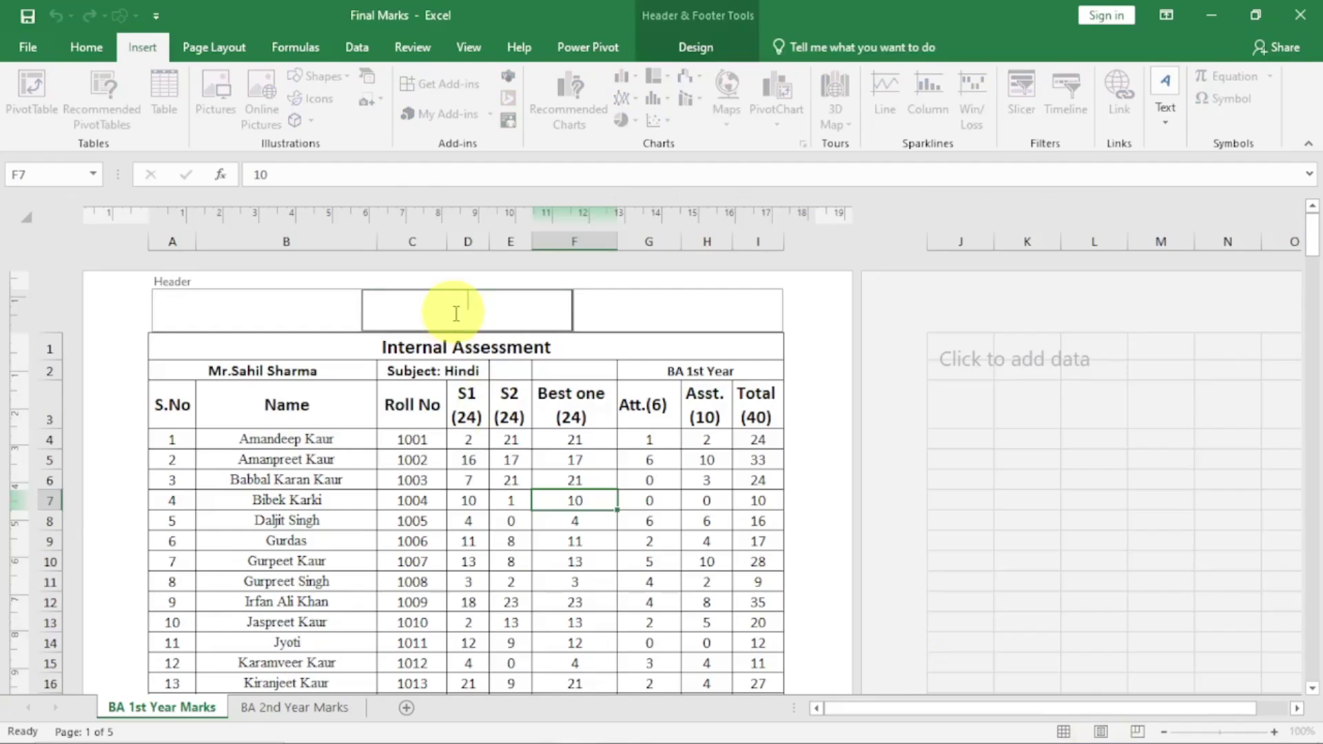
{"action": "left_click", "coordinate": [694, 47]}
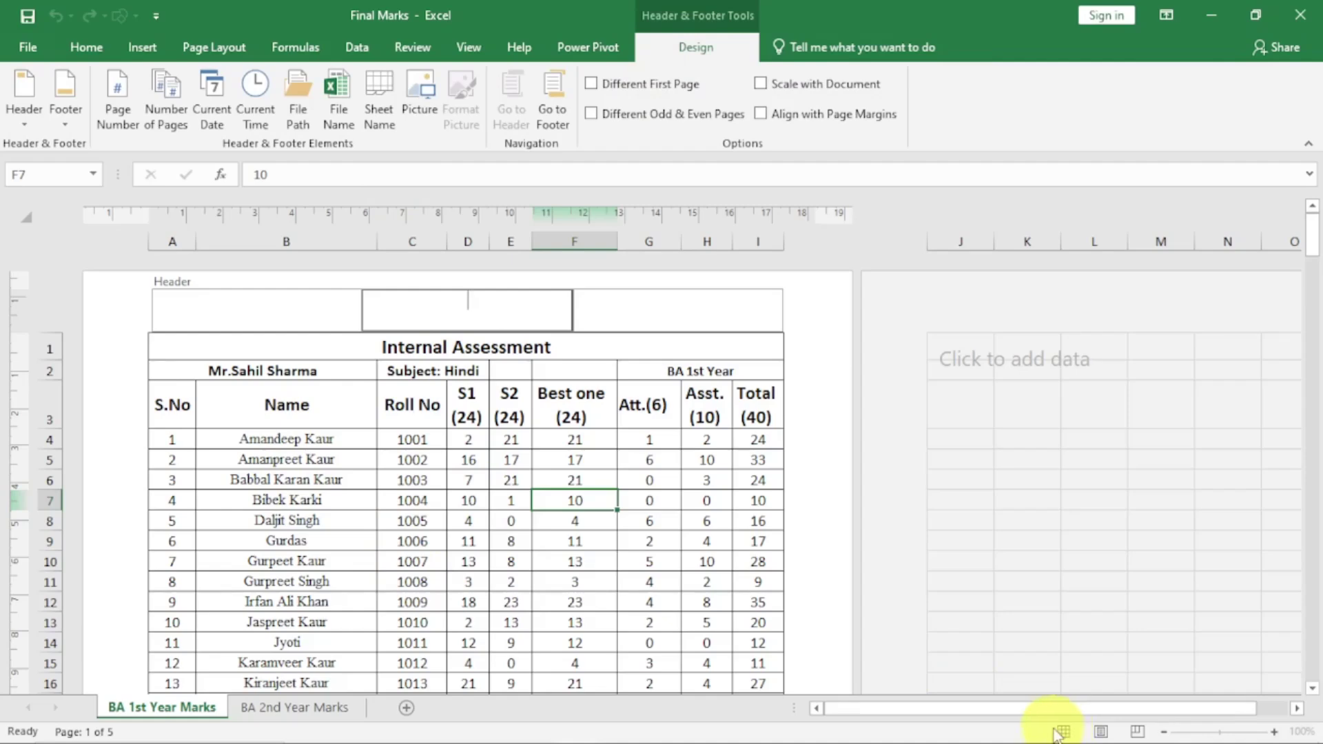
{"action": "left_click", "coordinate": [468, 459]}
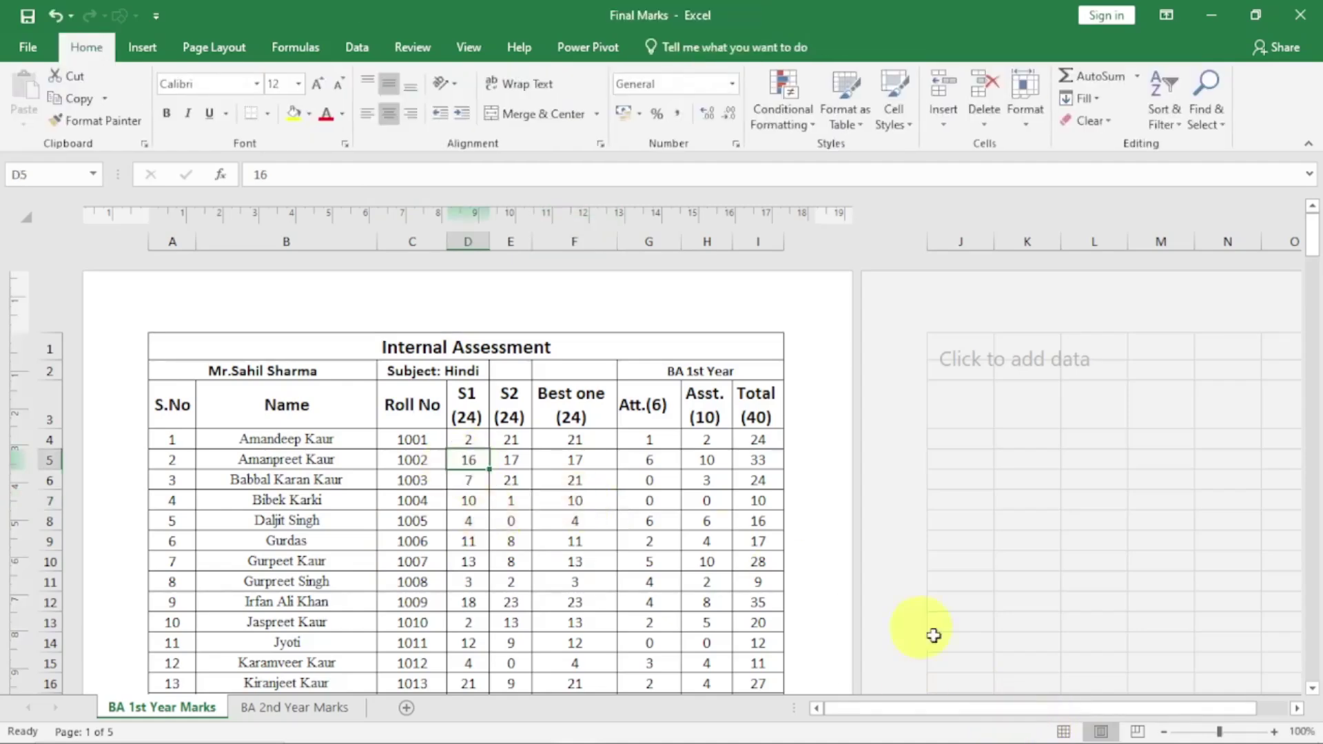
Switch to Normal view and review Page Setup's Header/Footer settings, cancelling without changes
{"action": "left_click", "coordinate": [1063, 732]}
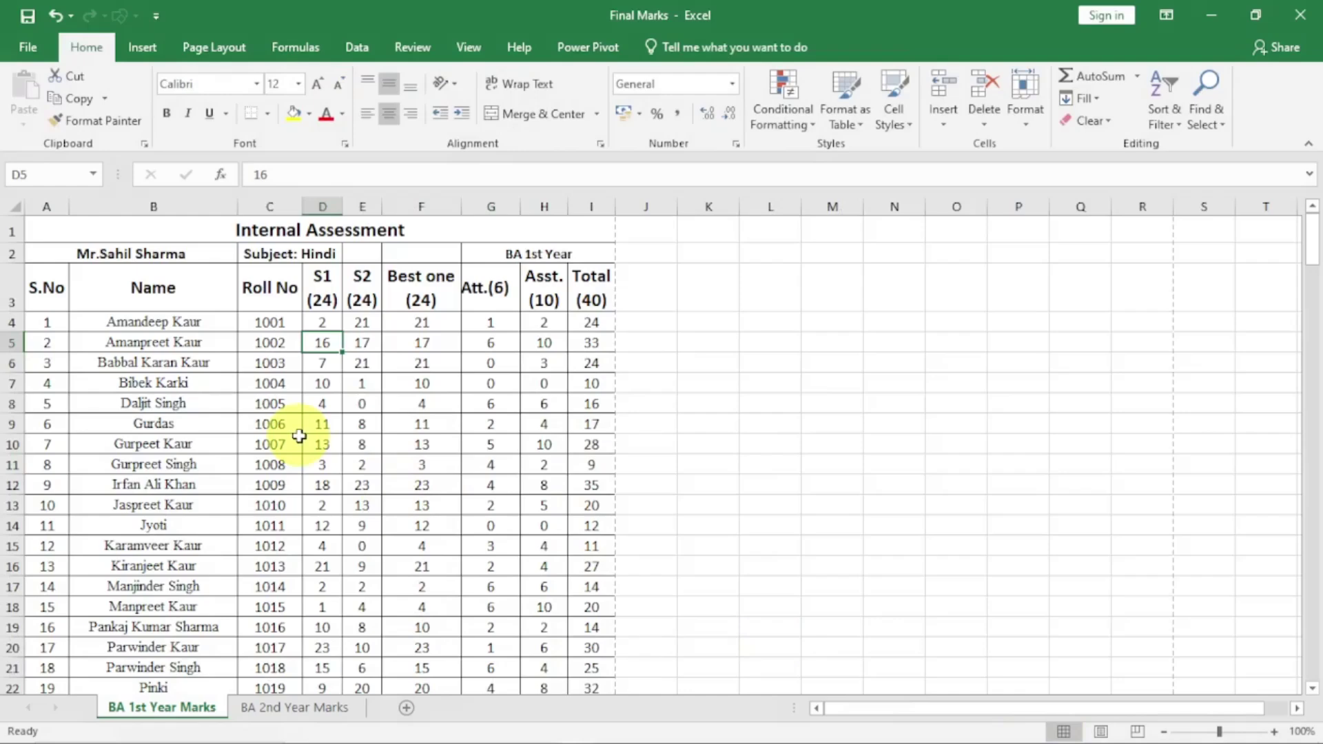
{"action": "left_click", "coordinate": [211, 50]}
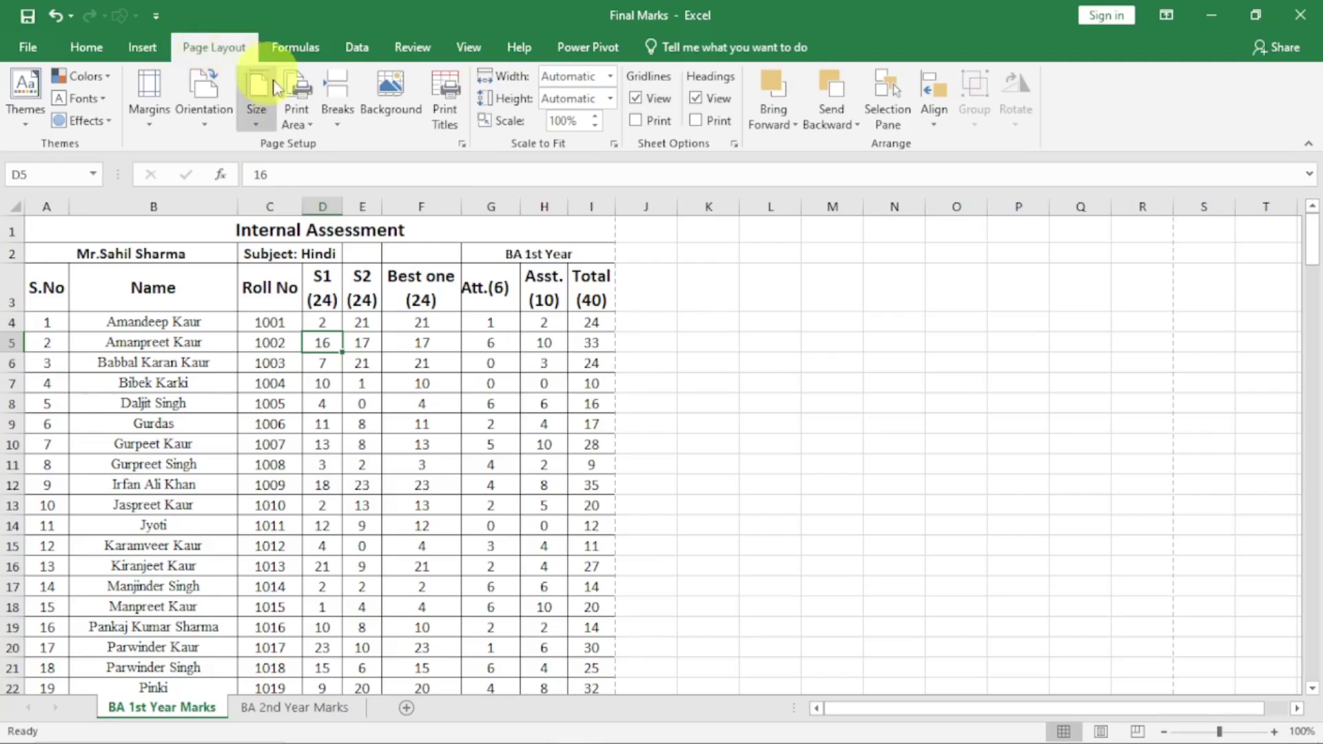
{"action": "left_click", "coordinate": [463, 145]}
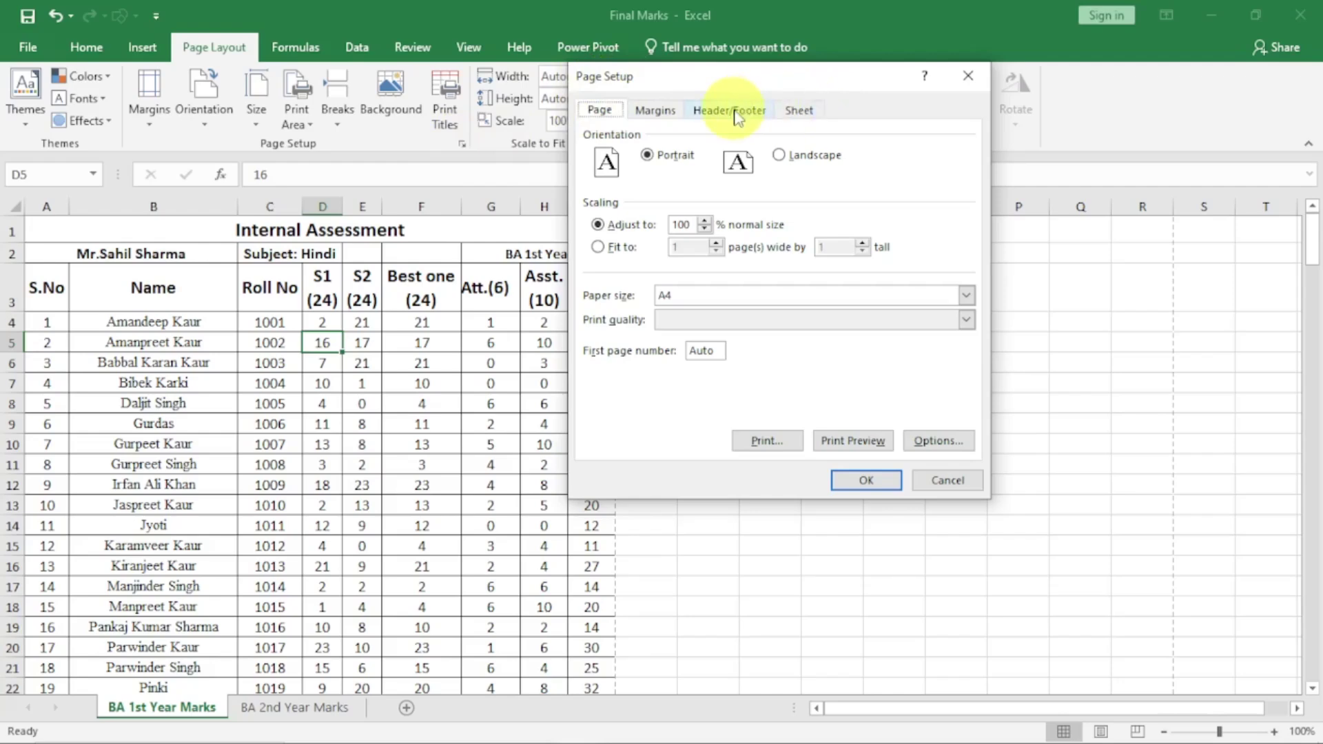
{"action": "left_click", "coordinate": [736, 112]}
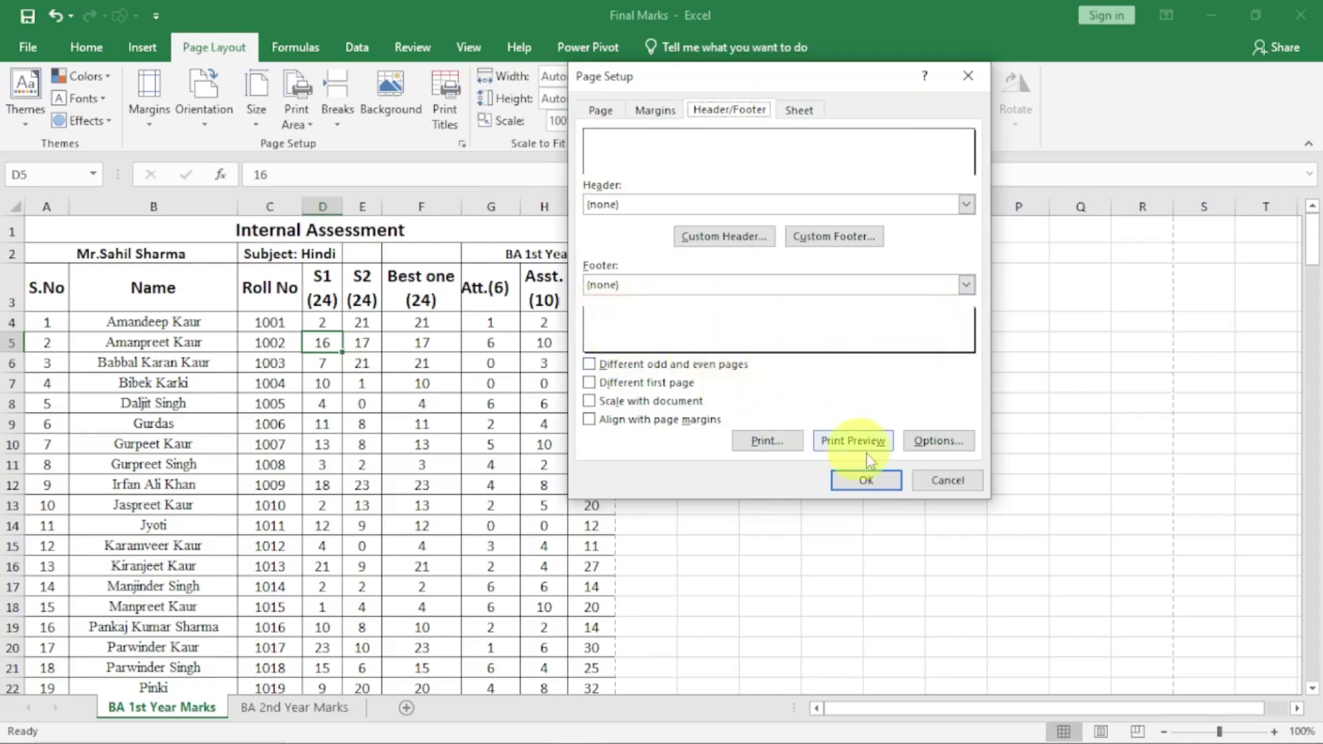
{"action": "left_click", "coordinate": [948, 481]}
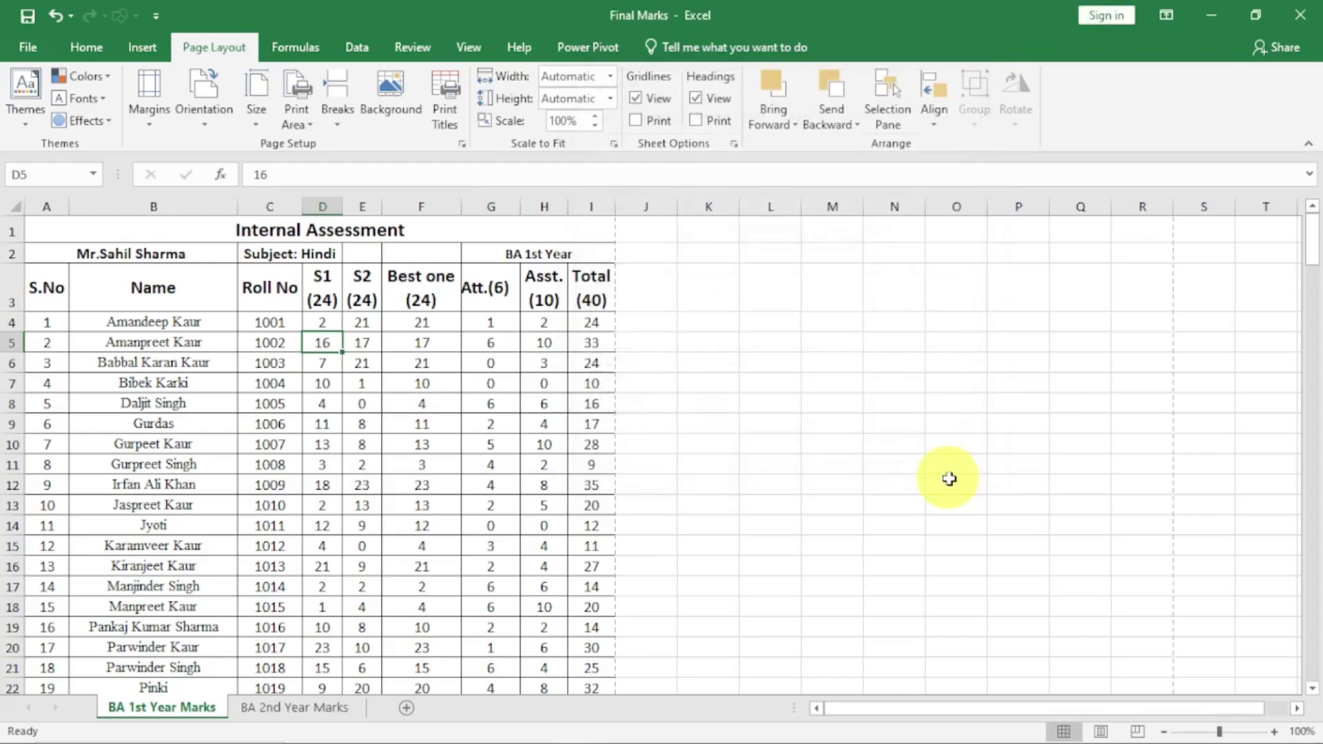
{"action": "left_click", "coordinate": [1100, 731]}
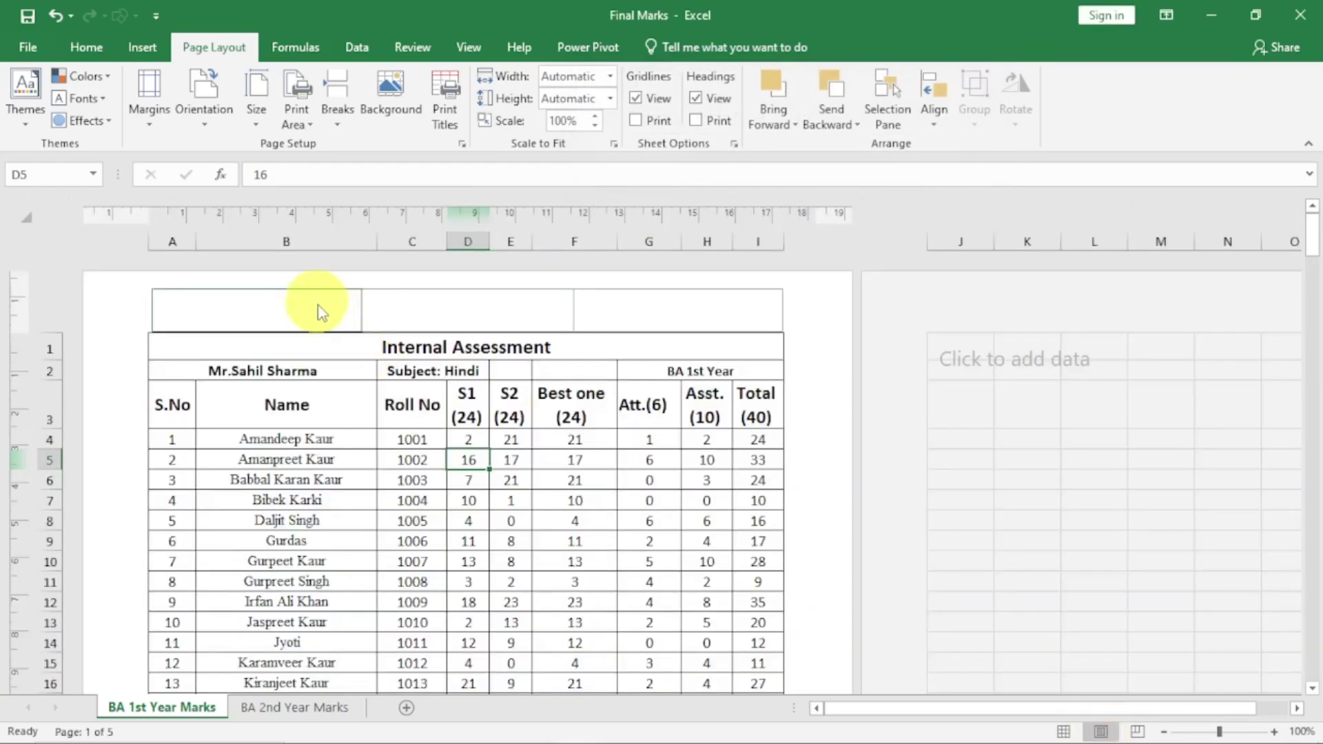
{"action": "left_click", "coordinate": [319, 306]}
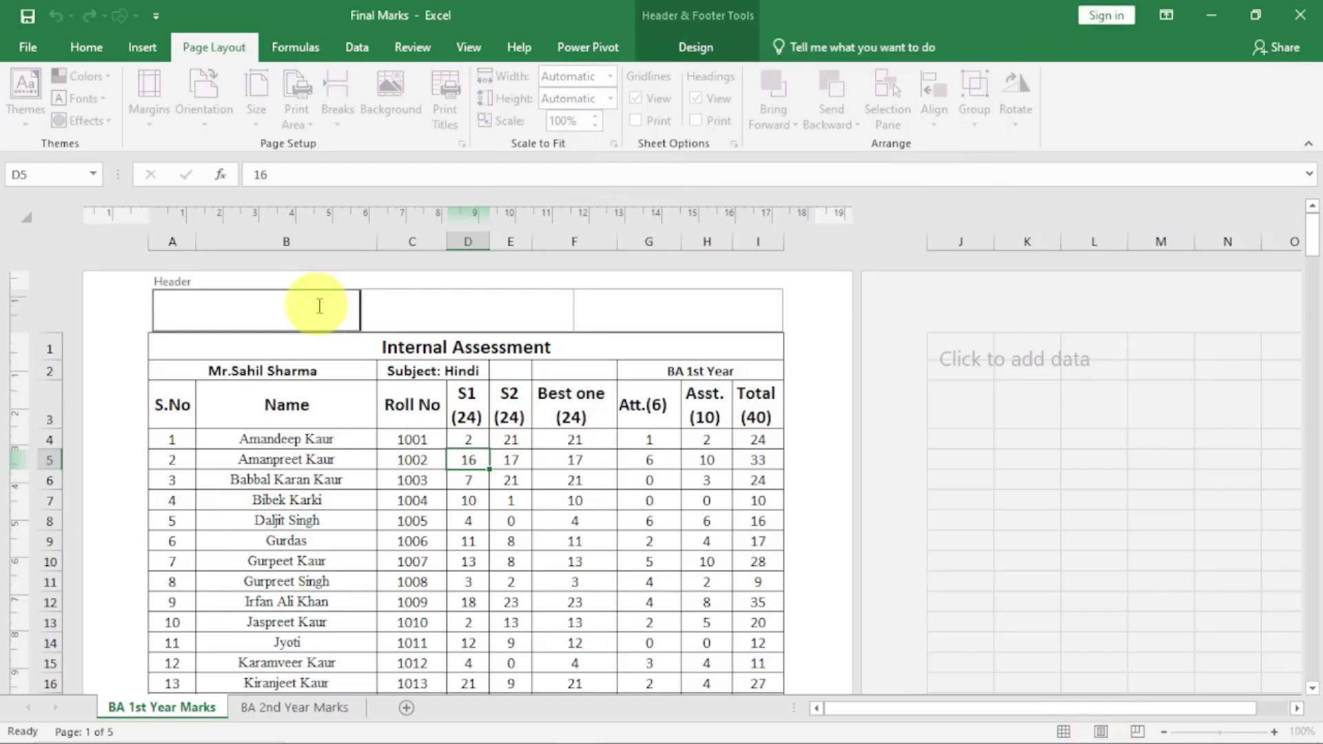
{"action": "left_click", "coordinate": [423, 317]}
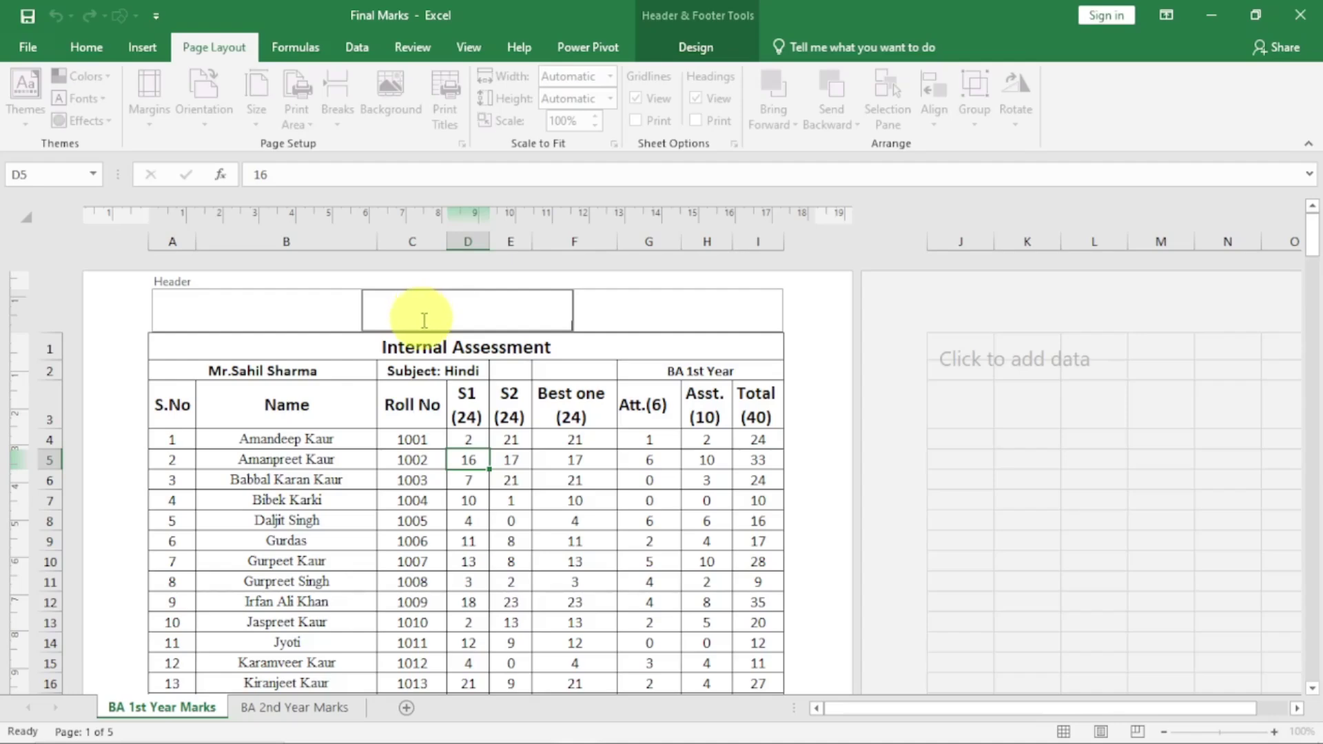
{"action": "left_click", "coordinate": [709, 51]}
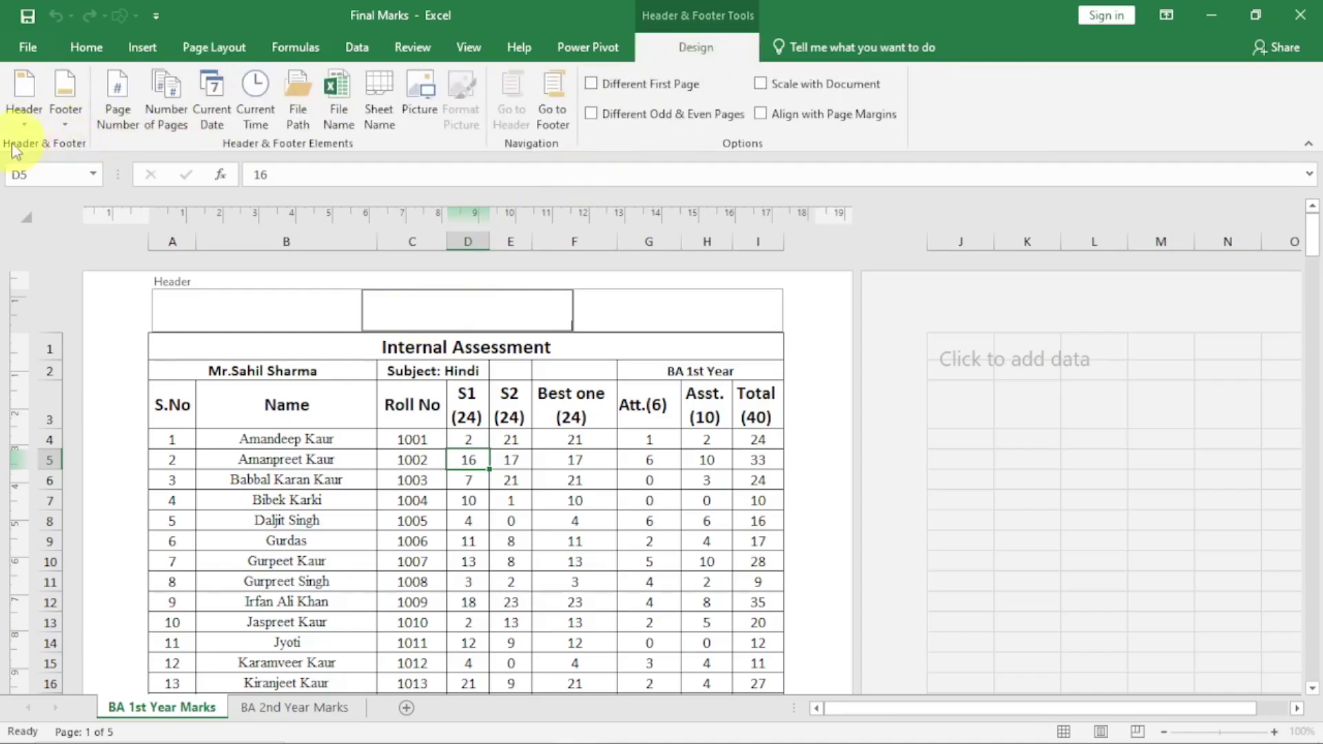
{"action": "left_click", "coordinate": [28, 125]}
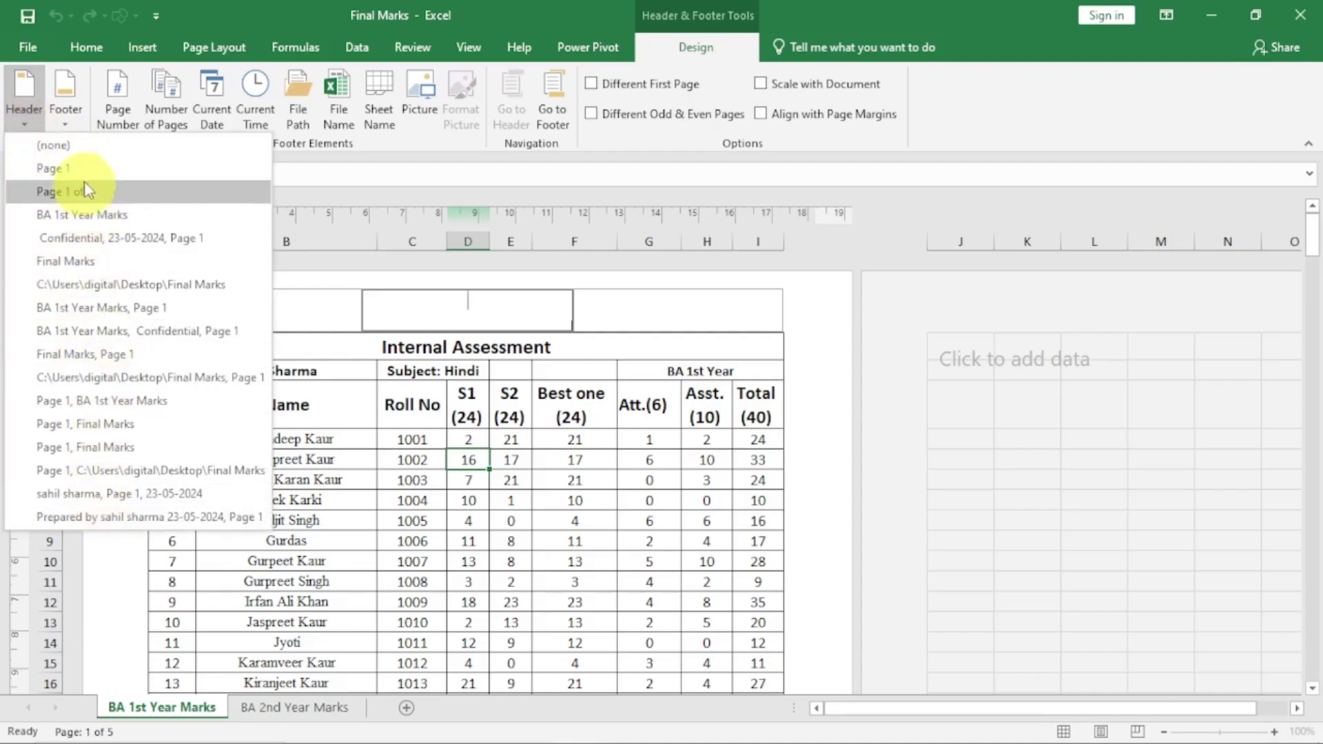
{"action": "left_click", "coordinate": [65, 115]}
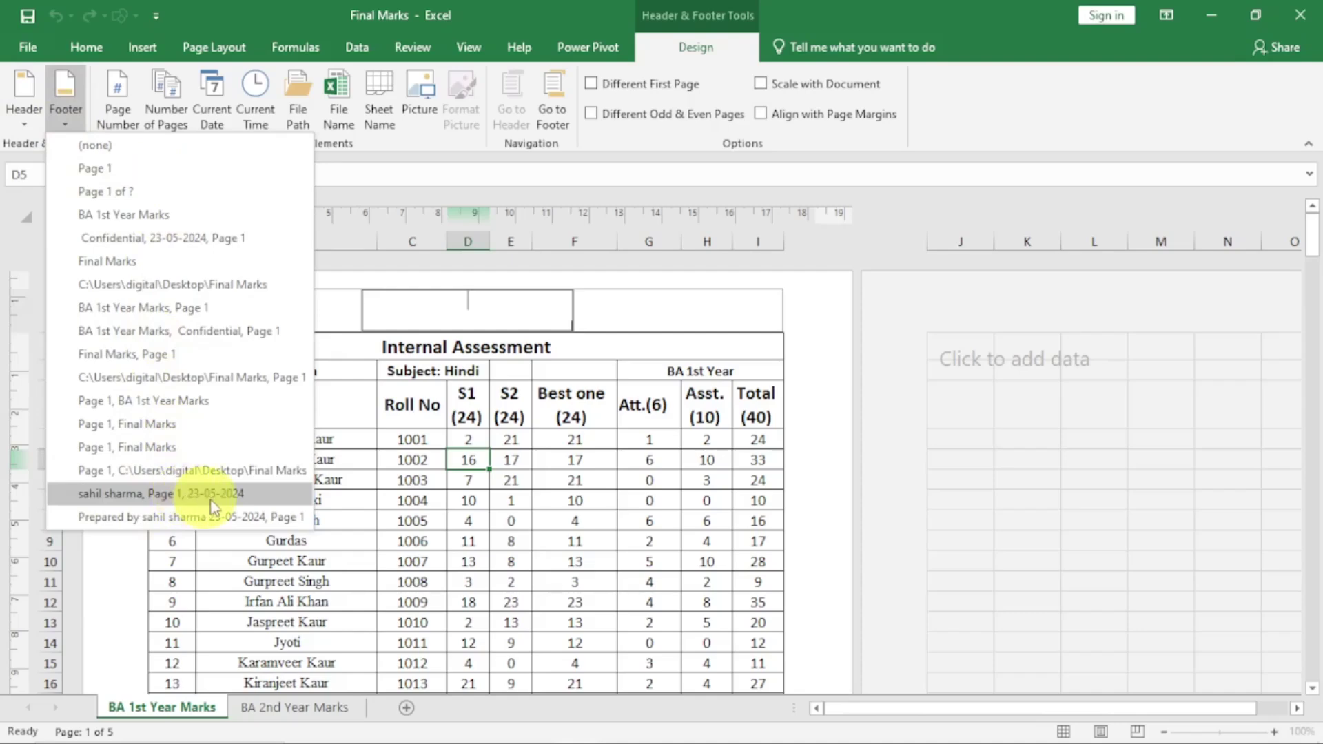
{"action": "left_click", "coordinate": [462, 491]}
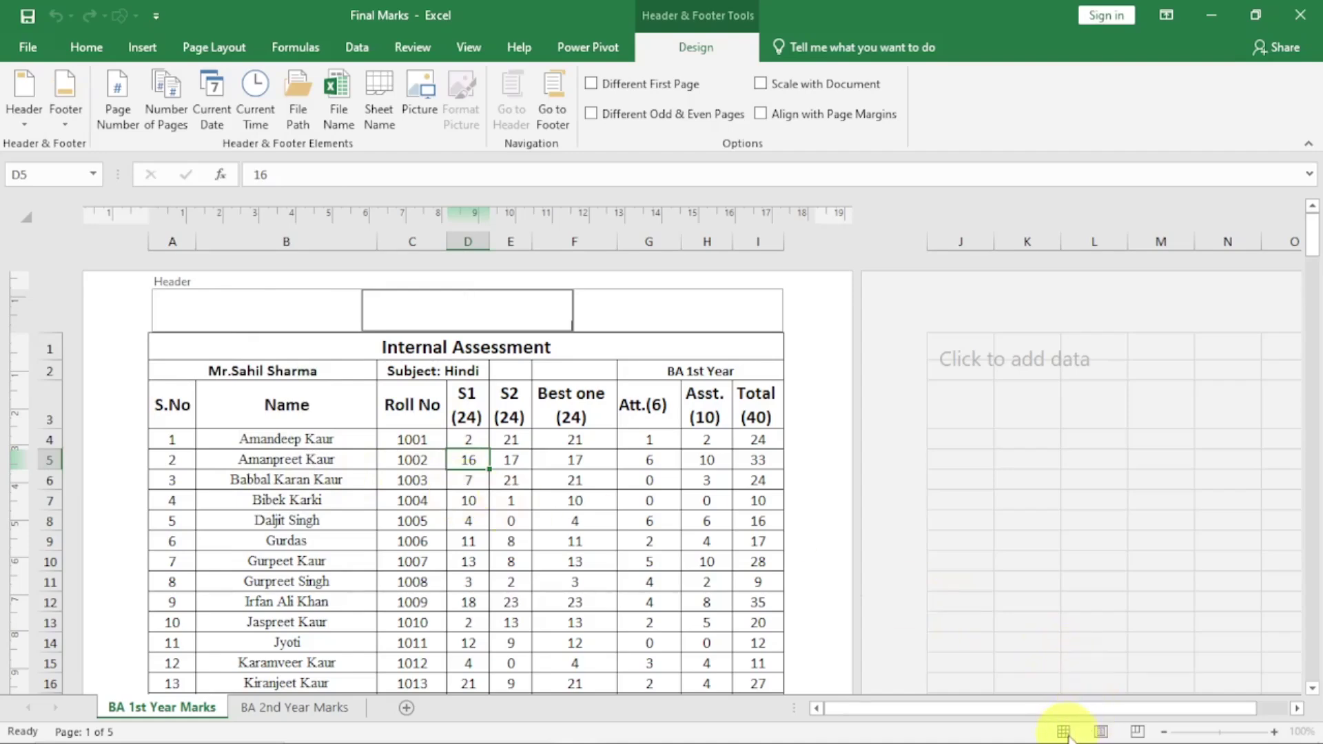
{"action": "left_click", "coordinate": [689, 538]}
Return to Normal view and open Page Setup, moving the dialog down and right
{"action": "left_click", "coordinate": [1064, 731]}
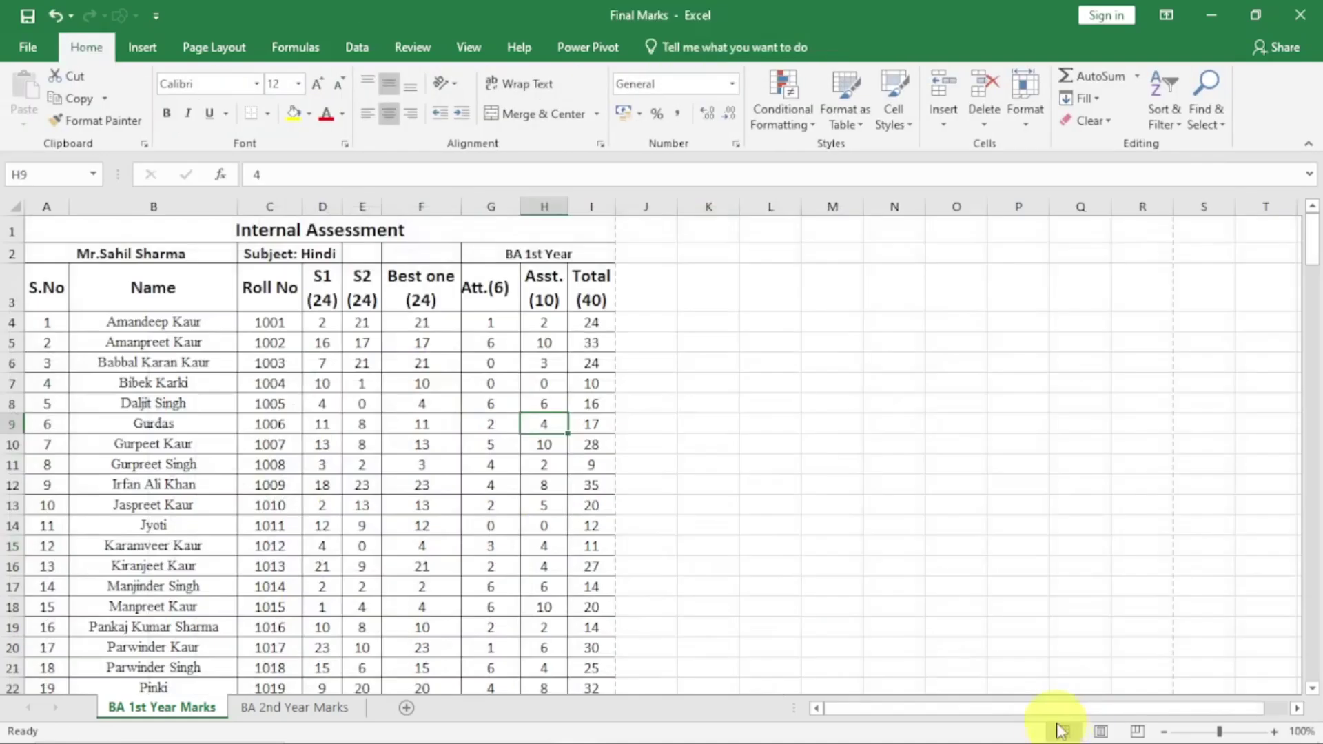
{"action": "left_click", "coordinate": [200, 47]}
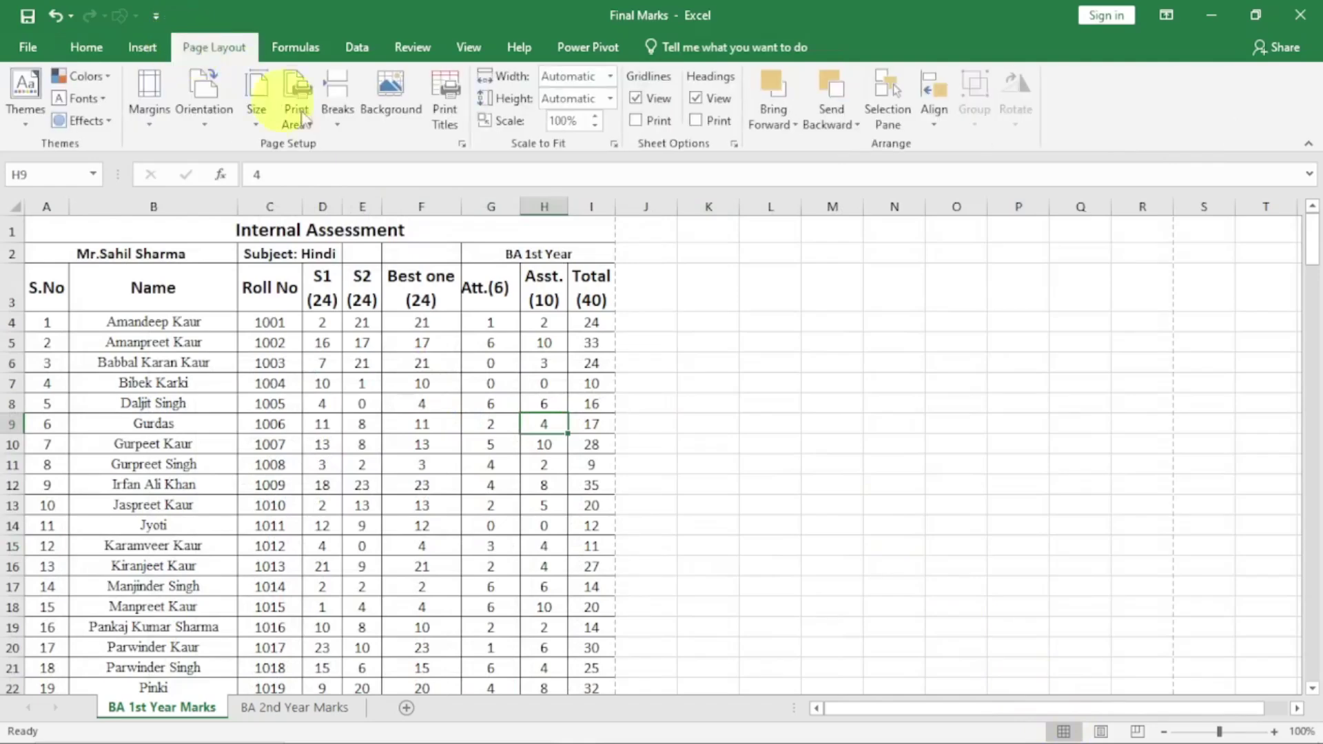
{"action": "left_click", "coordinate": [461, 144]}
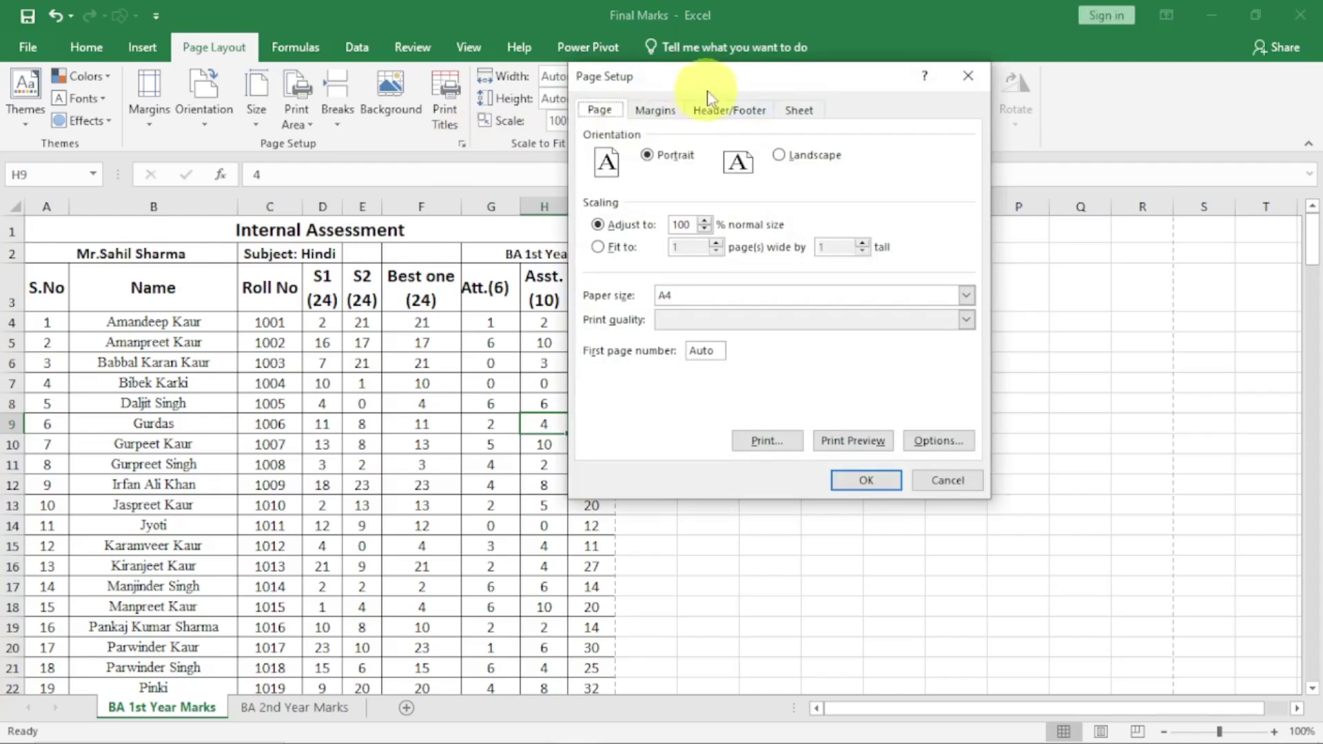
{"action": "left_click_drag", "start_coordinate": [710, 90], "coordinate": [741, 177]}
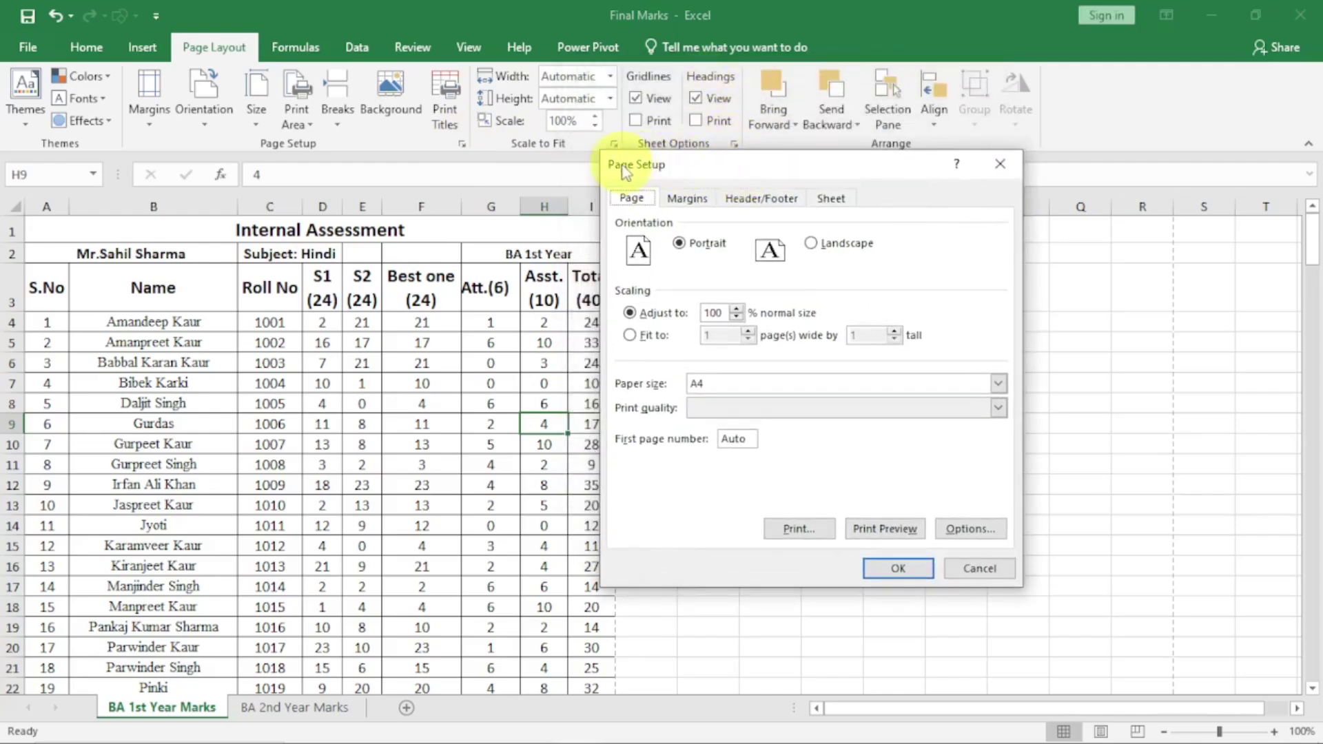
Browse the Header and Footer preset lists in Page Setup, leaving both at (none)
{"action": "left_click", "coordinate": [756, 201]}
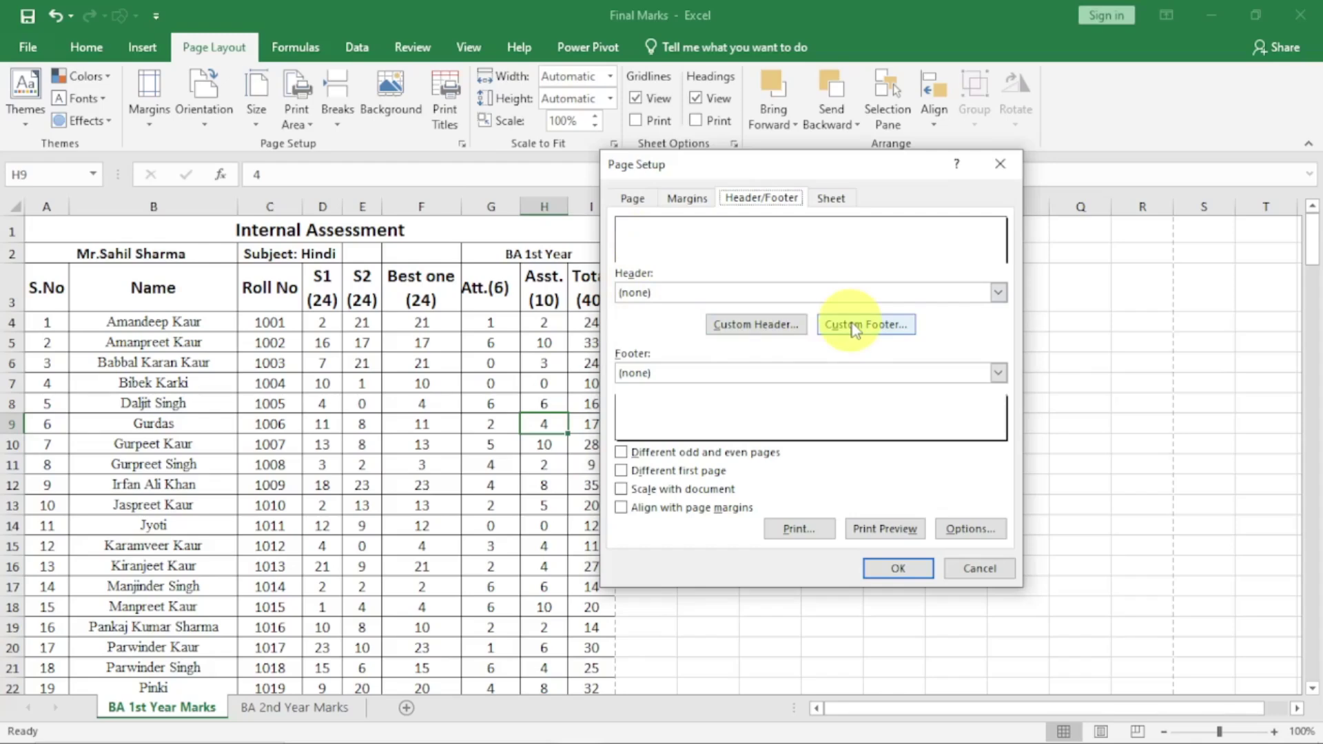
{"action": "left_click", "coordinate": [999, 292]}
{"action": "mouse_move", "coordinate": [998, 330]}
{"action": "left_mouse_down"}
{"action": "mouse_move", "coordinate": [998, 388]}
{"action": "mouse_move", "coordinate": [998, 324]}
{"action": "left_mouse_up"}
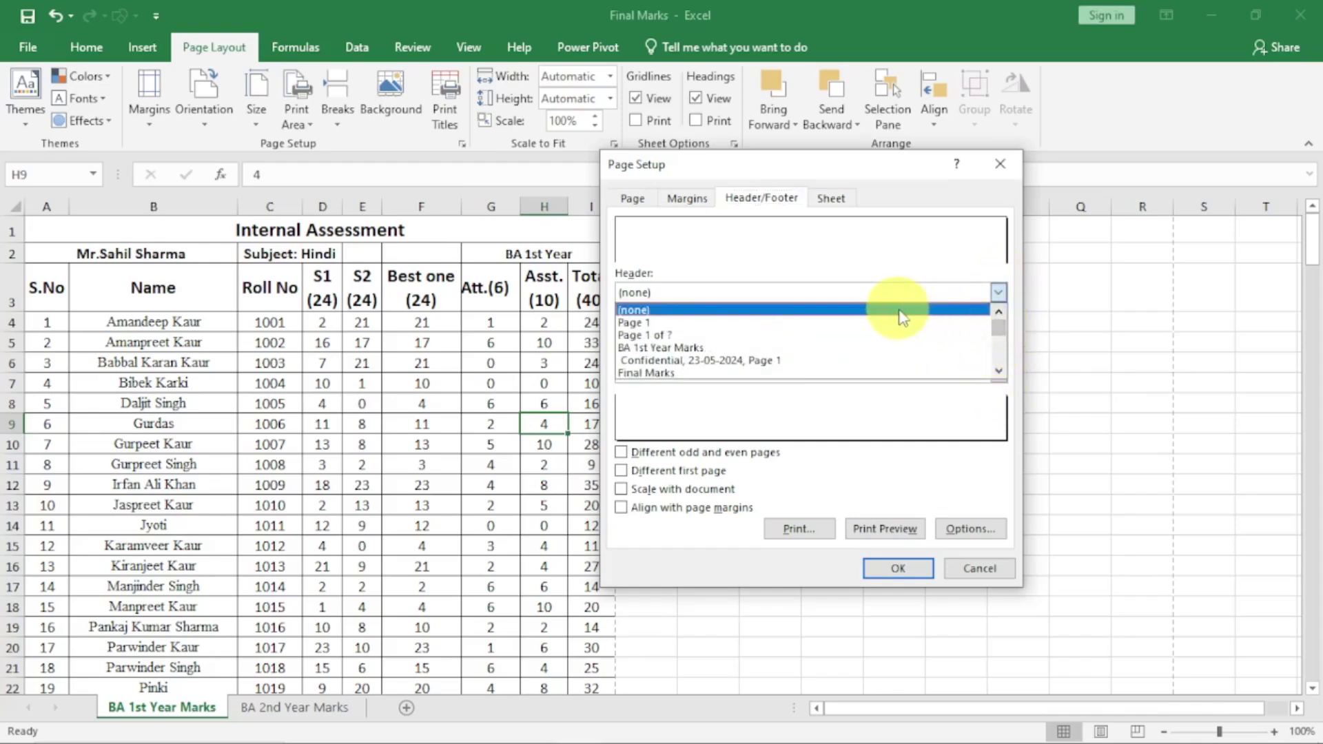
{"action": "left_click", "coordinate": [958, 310]}
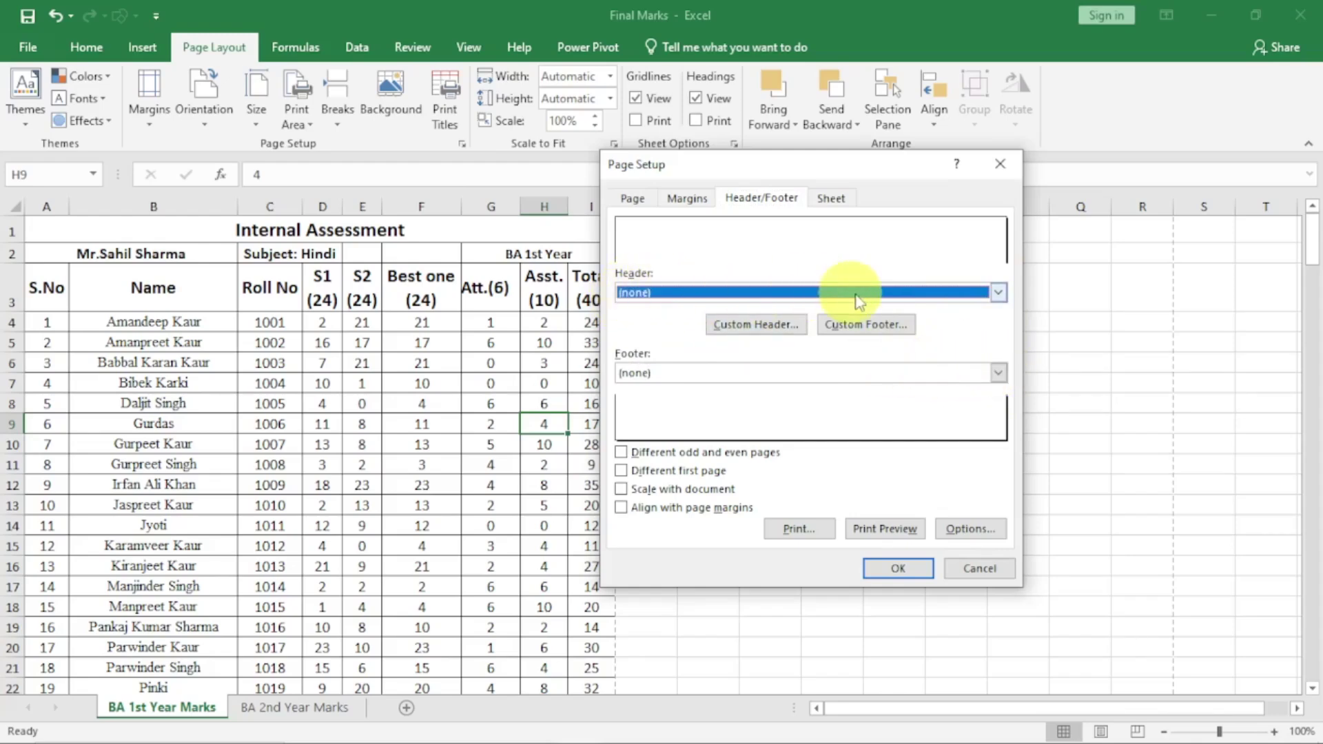
{"action": "left_click", "coordinate": [998, 373]}
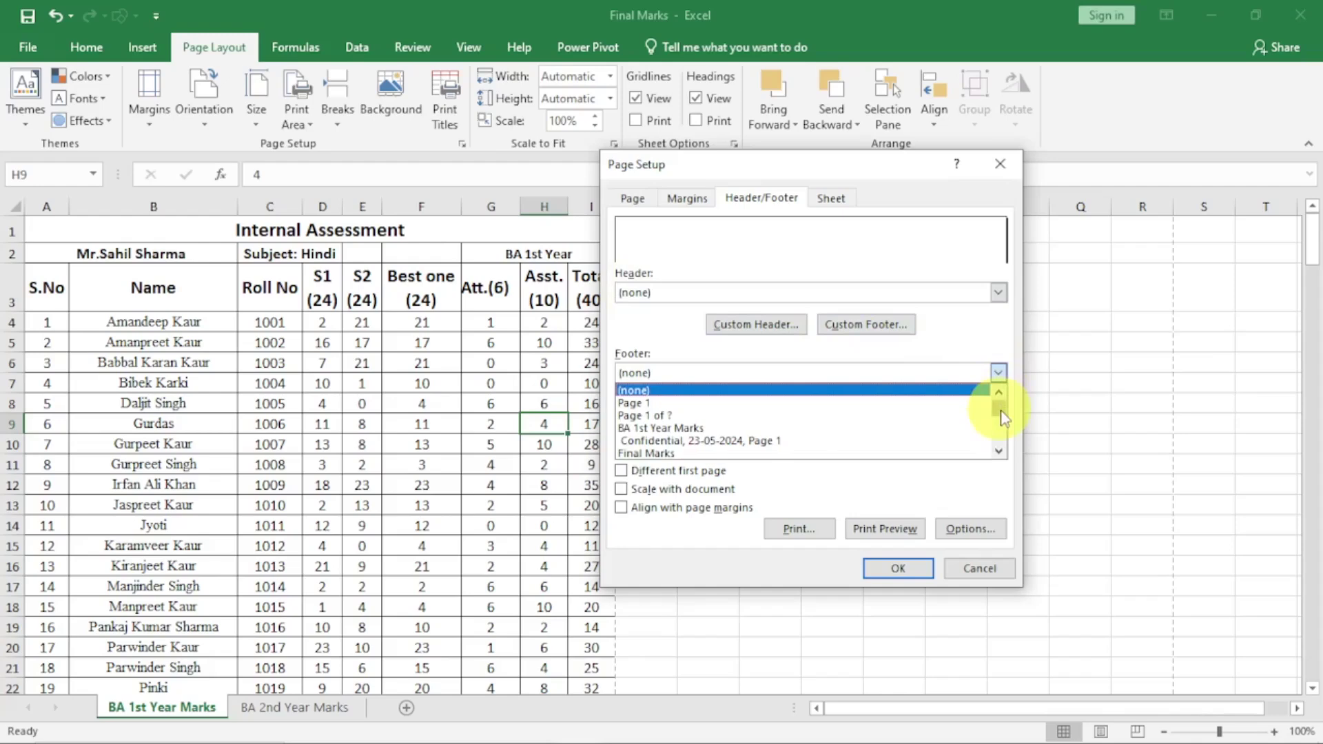
{"action": "scroll", "coordinate": [1000, 417], "scroll_direction": "down", "scroll_amount": 3}
{"action": "scroll", "coordinate": [999, 407], "scroll_direction": "up", "scroll_amount": 3}
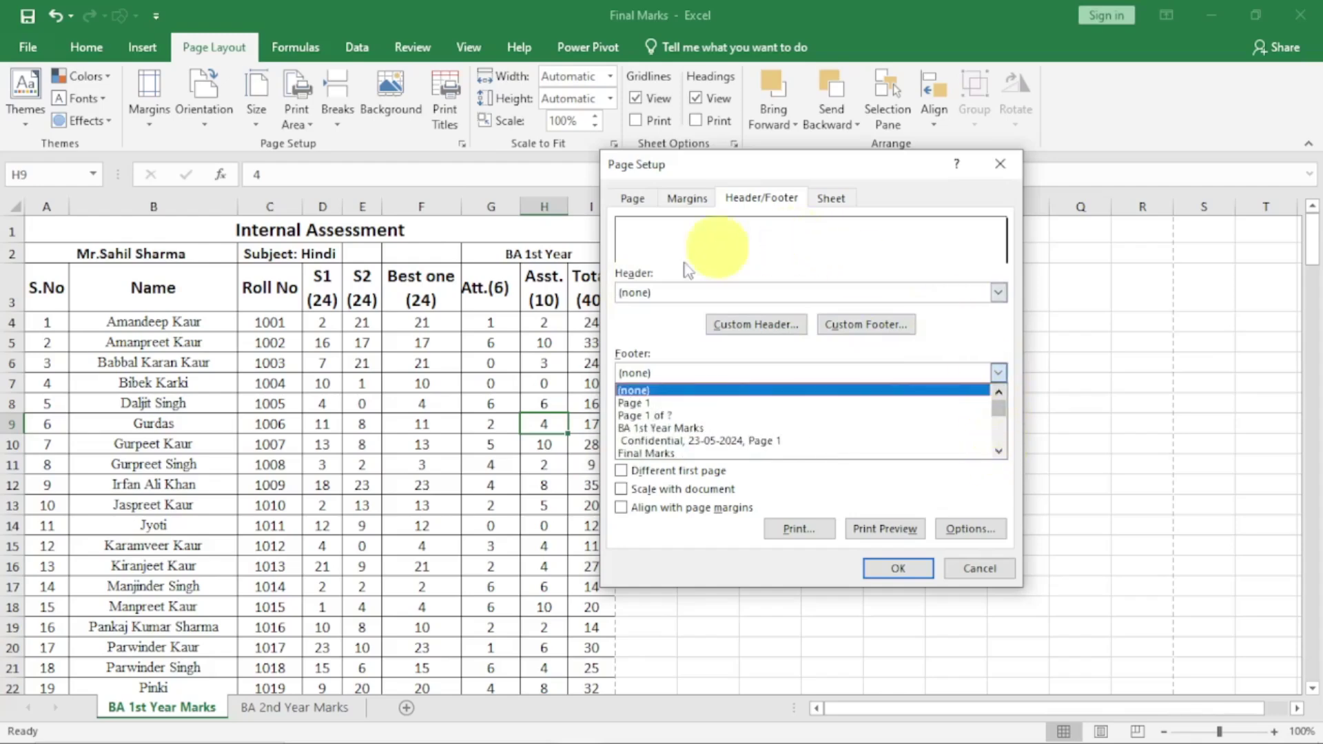
{"action": "left_click", "coordinate": [642, 373]}
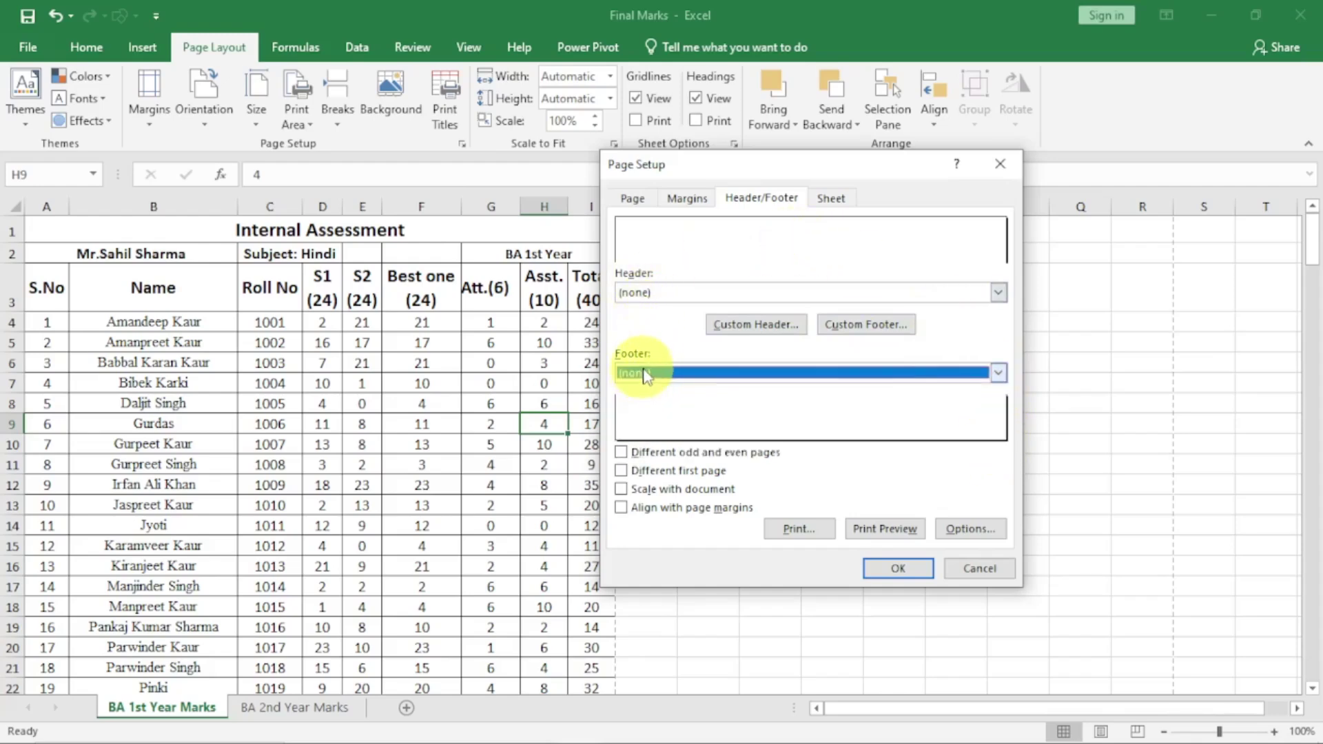
{"action": "left_click", "coordinate": [748, 326]}
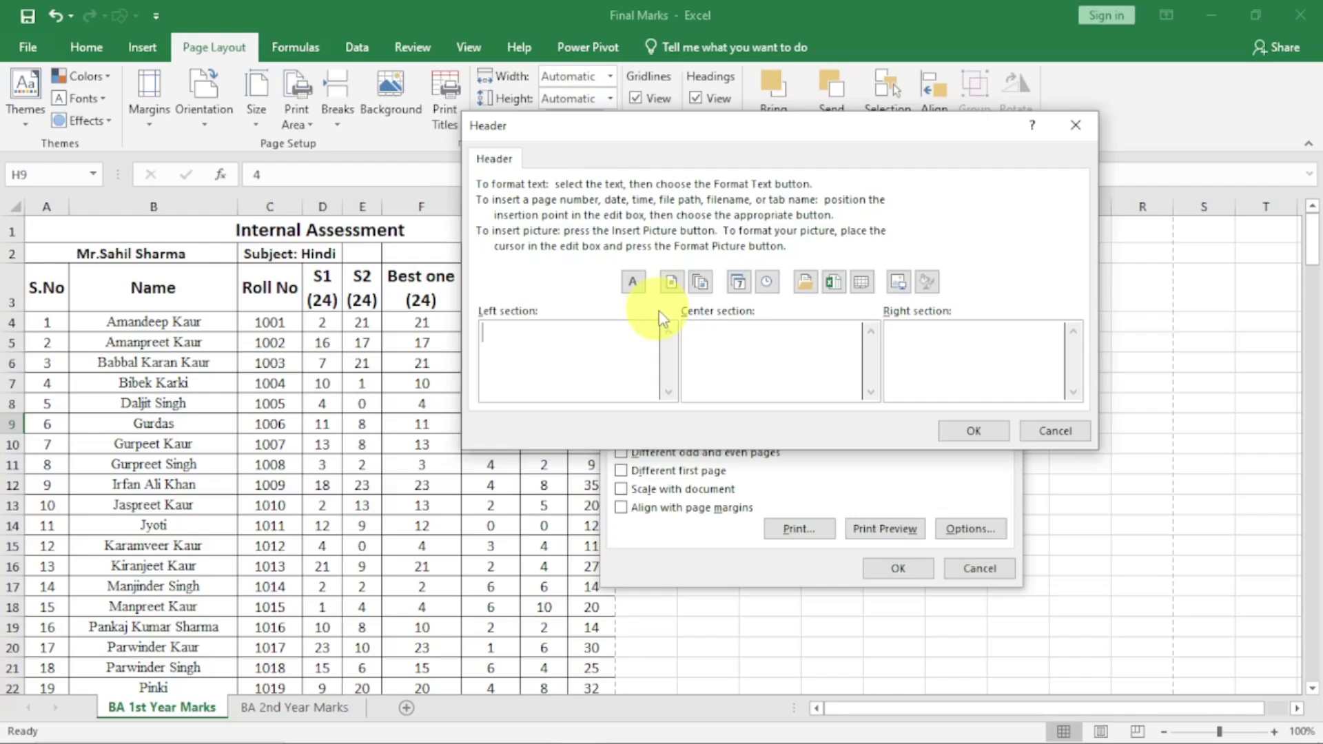
{"action": "left_click", "coordinate": [1054, 432]}
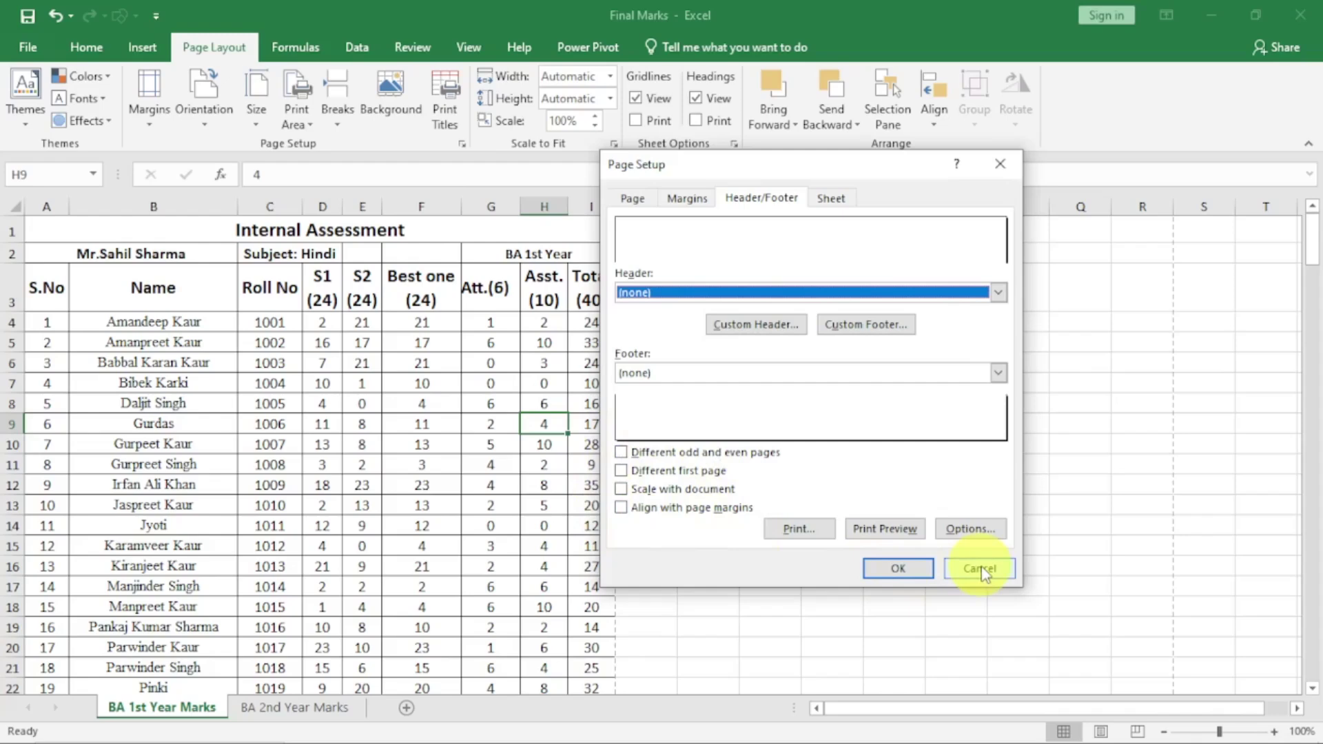
Cancel Page Setup and insert a header and footer via Insert > Text
{"action": "left_click", "coordinate": [981, 569]}
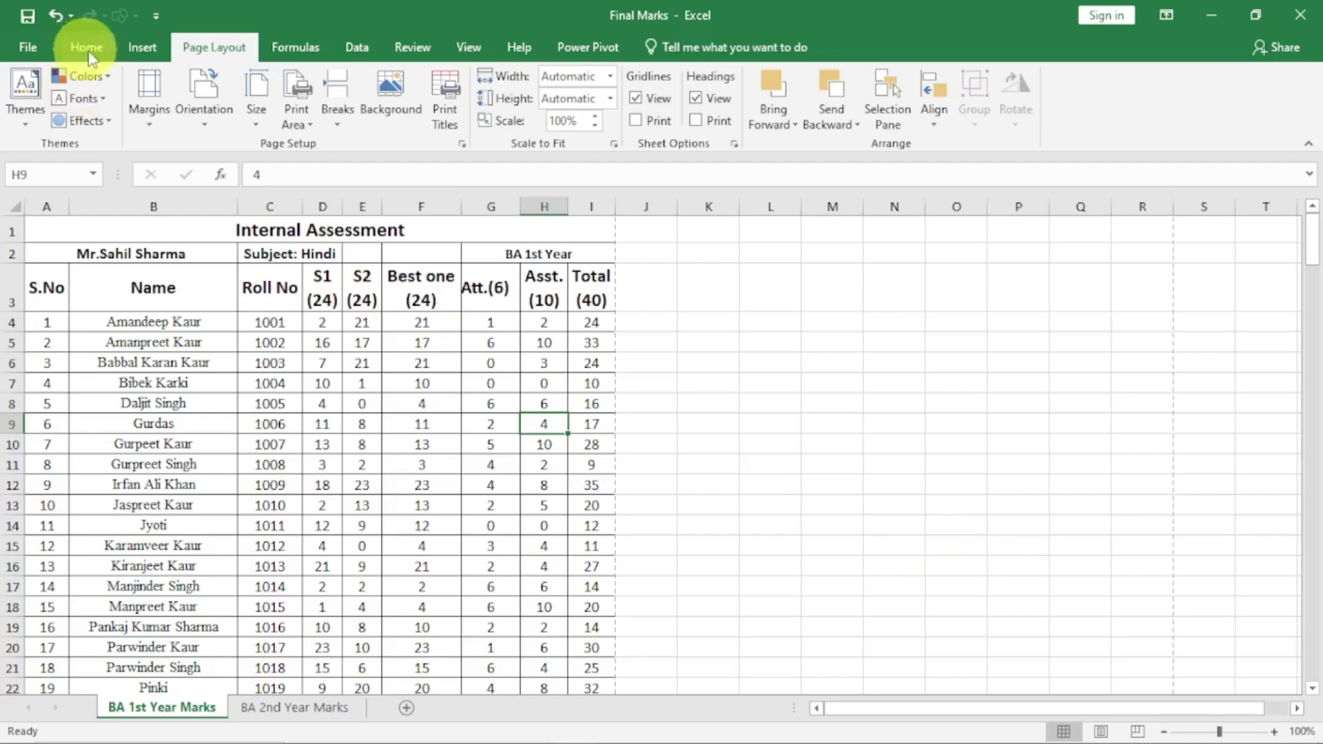
{"action": "left_click", "coordinate": [141, 46]}
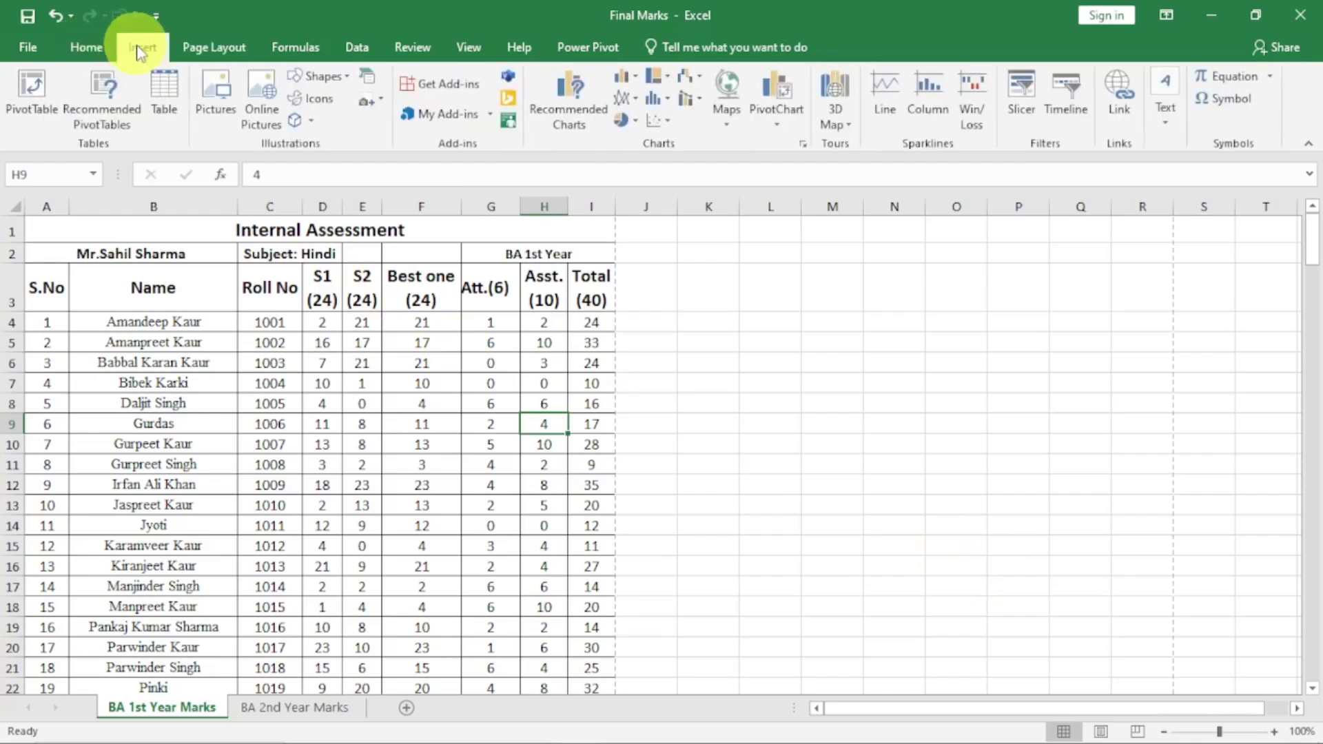
{"action": "left_click", "coordinate": [1172, 121]}
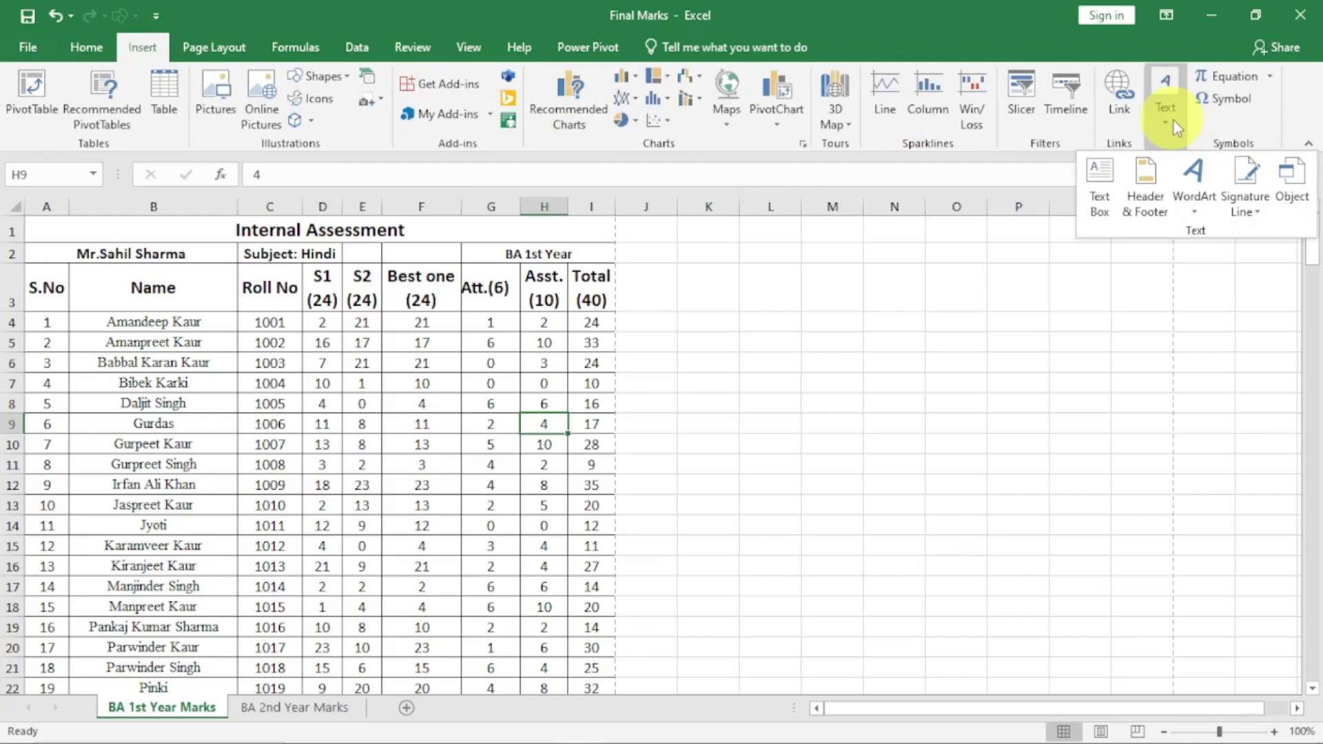
{"action": "left_click", "coordinate": [1146, 193]}
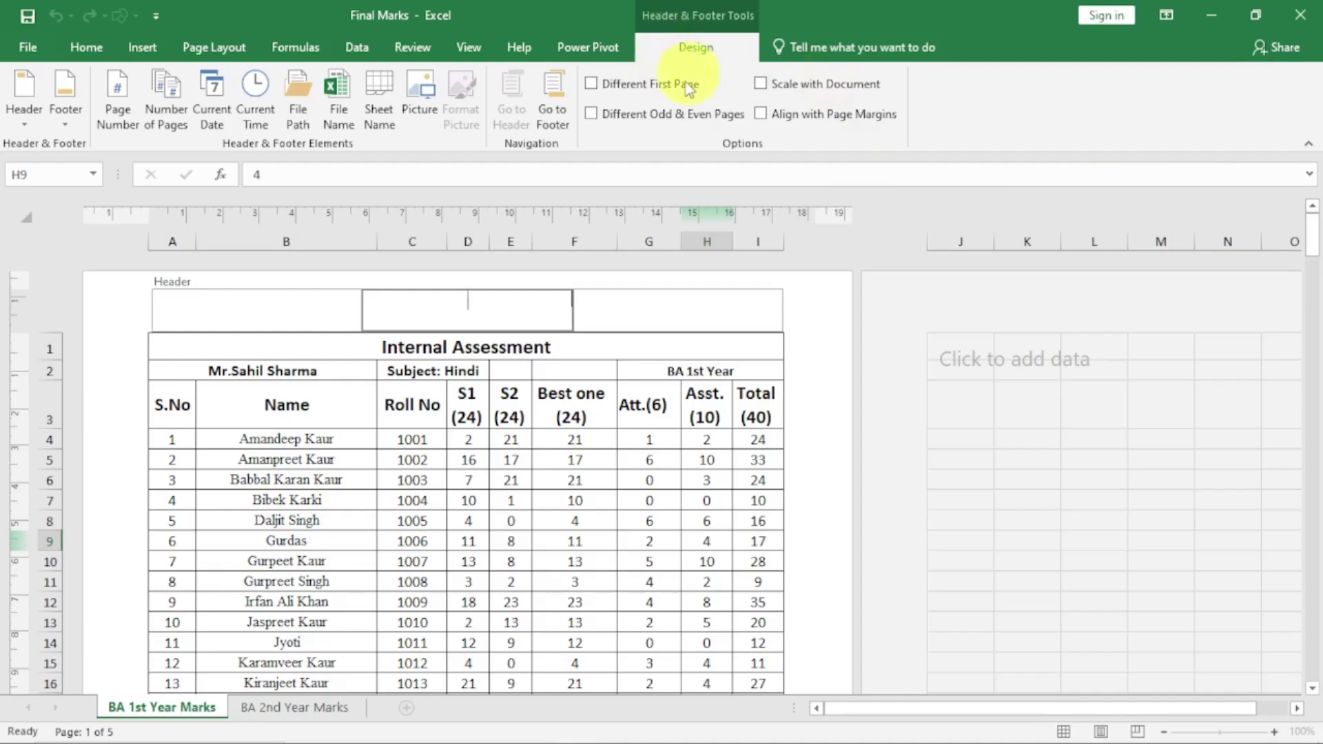
Select the left, centre and right header sections, then open and close the preset header list
{"action": "left_click", "coordinate": [254, 308]}
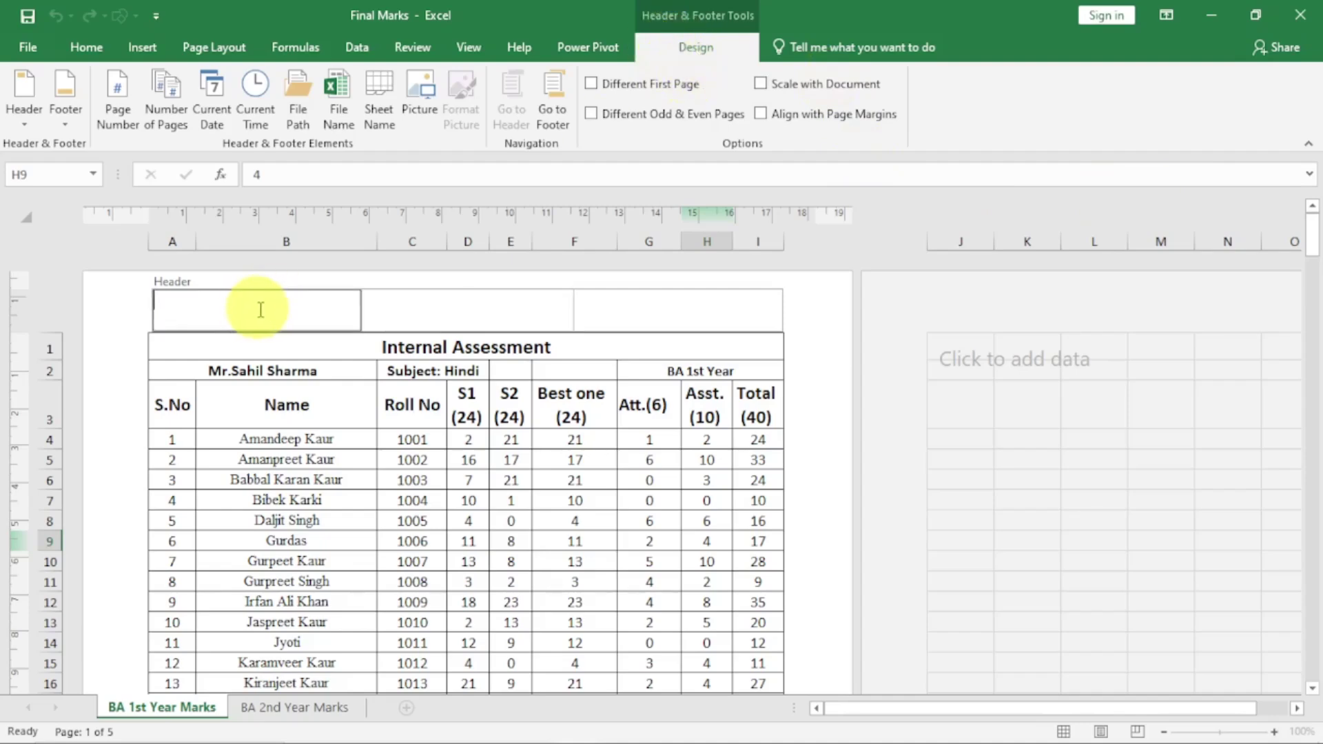
{"action": "left_click", "coordinate": [417, 307]}
{"action": "left_click", "coordinate": [612, 305]}
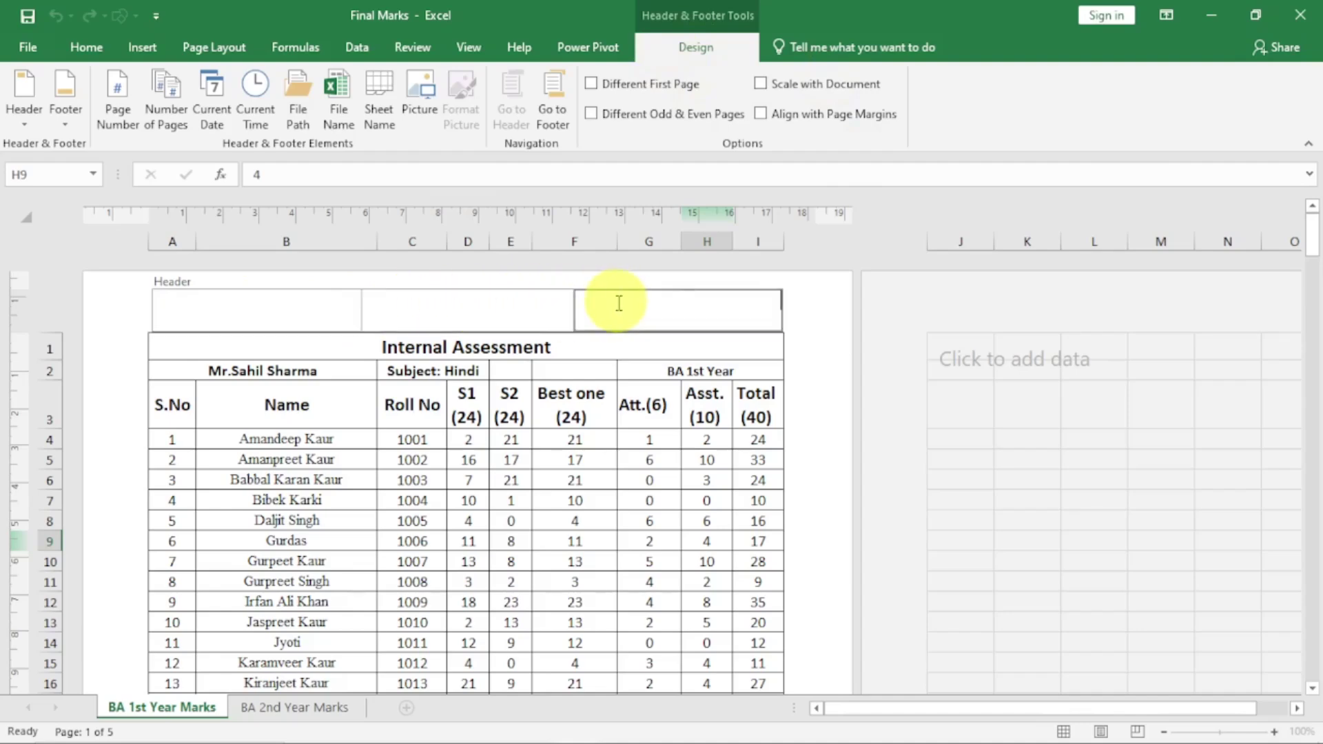
{"action": "left_click", "coordinate": [39, 129]}
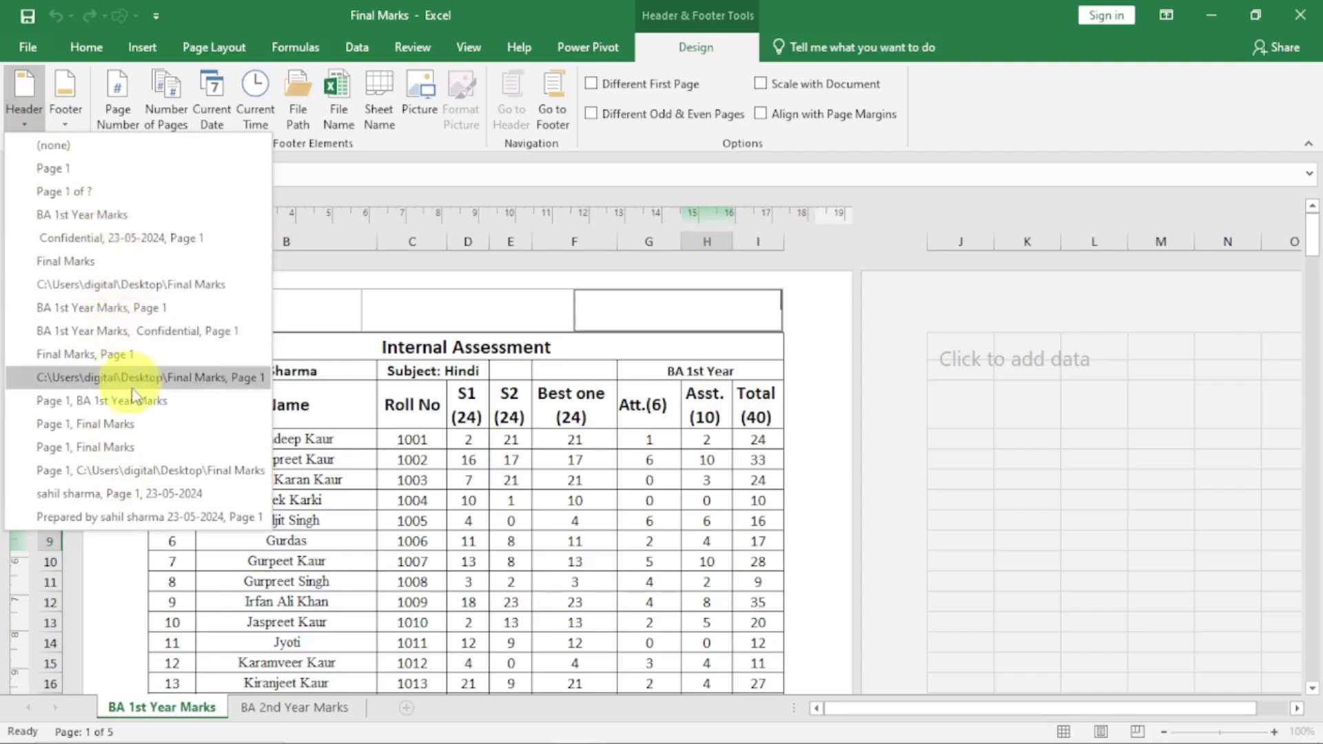
{"action": "left_click", "coordinate": [507, 317]}
Browse the header presets again from the left section, then reopen them from the right section
{"action": "left_click", "coordinate": [459, 309]}
{"action": "left_click", "coordinate": [283, 313]}
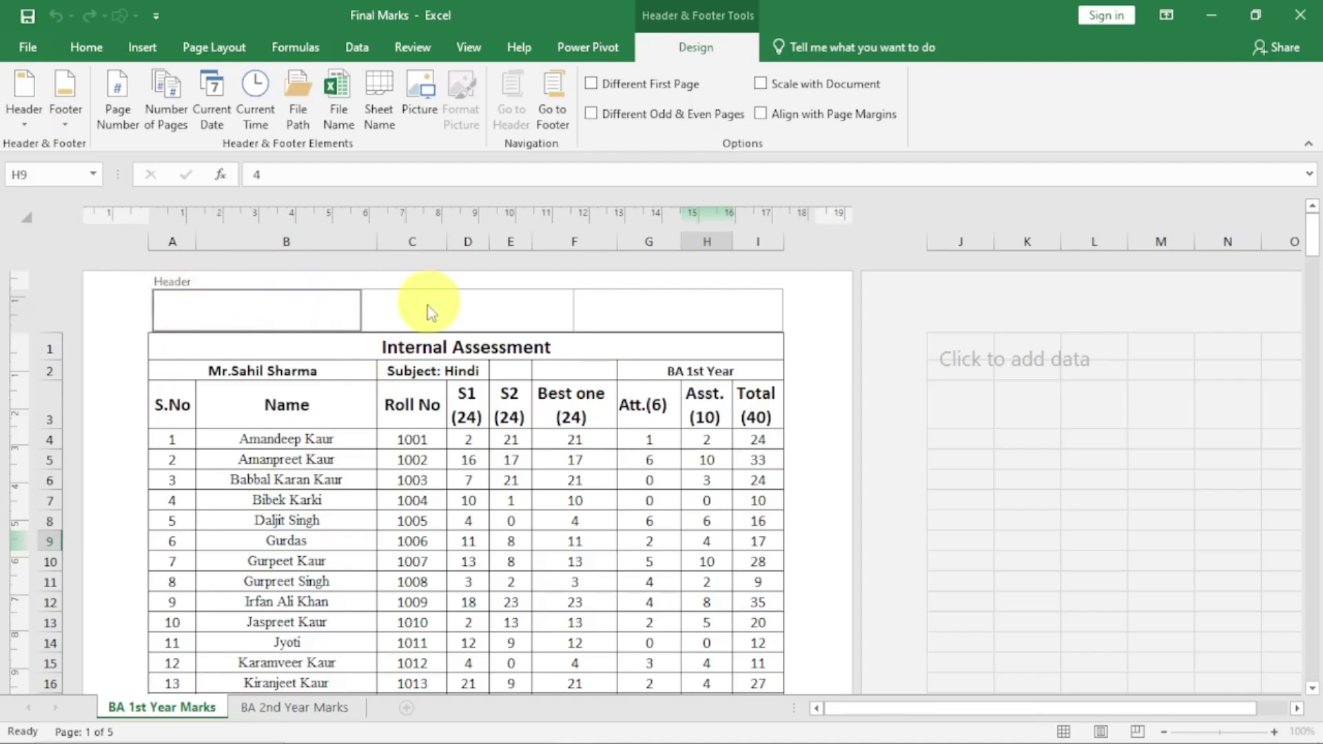
{"action": "left_click", "coordinate": [24, 124]}
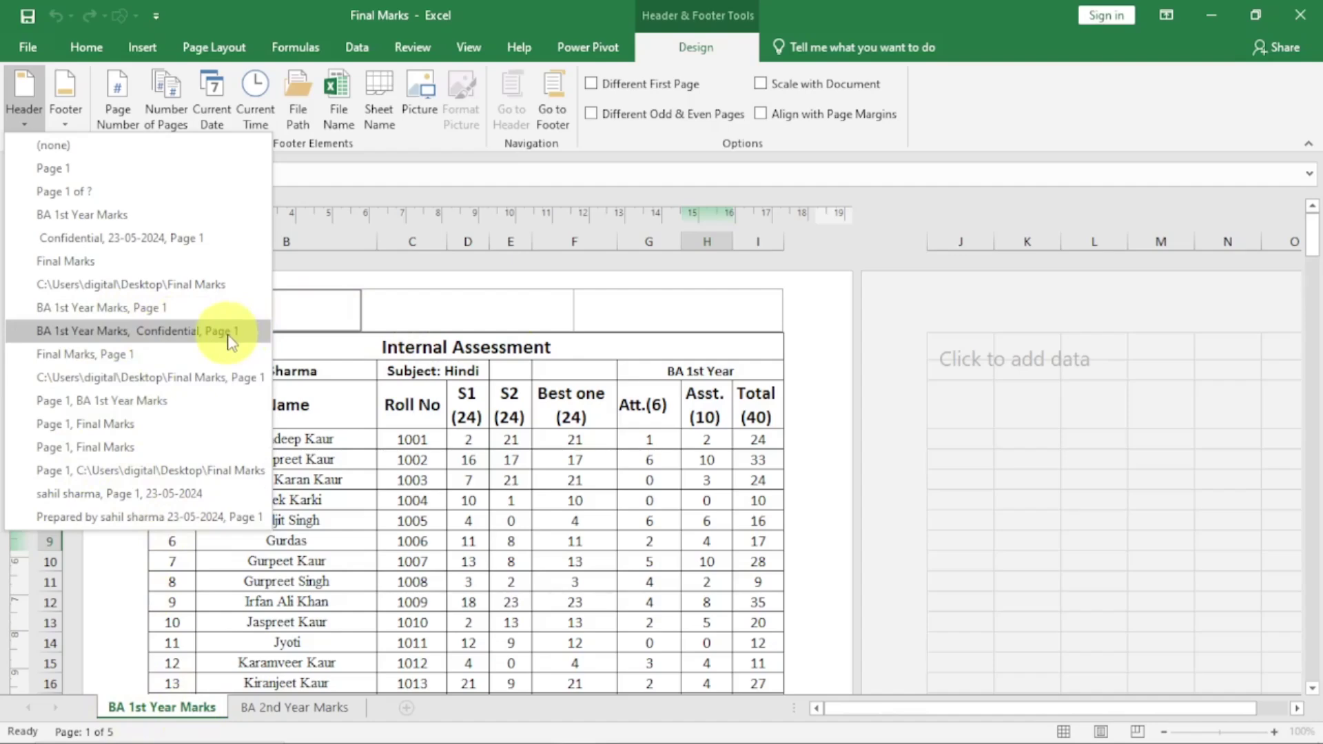
{"action": "left_click", "coordinate": [662, 315]}
{"action": "left_click", "coordinate": [642, 308]}
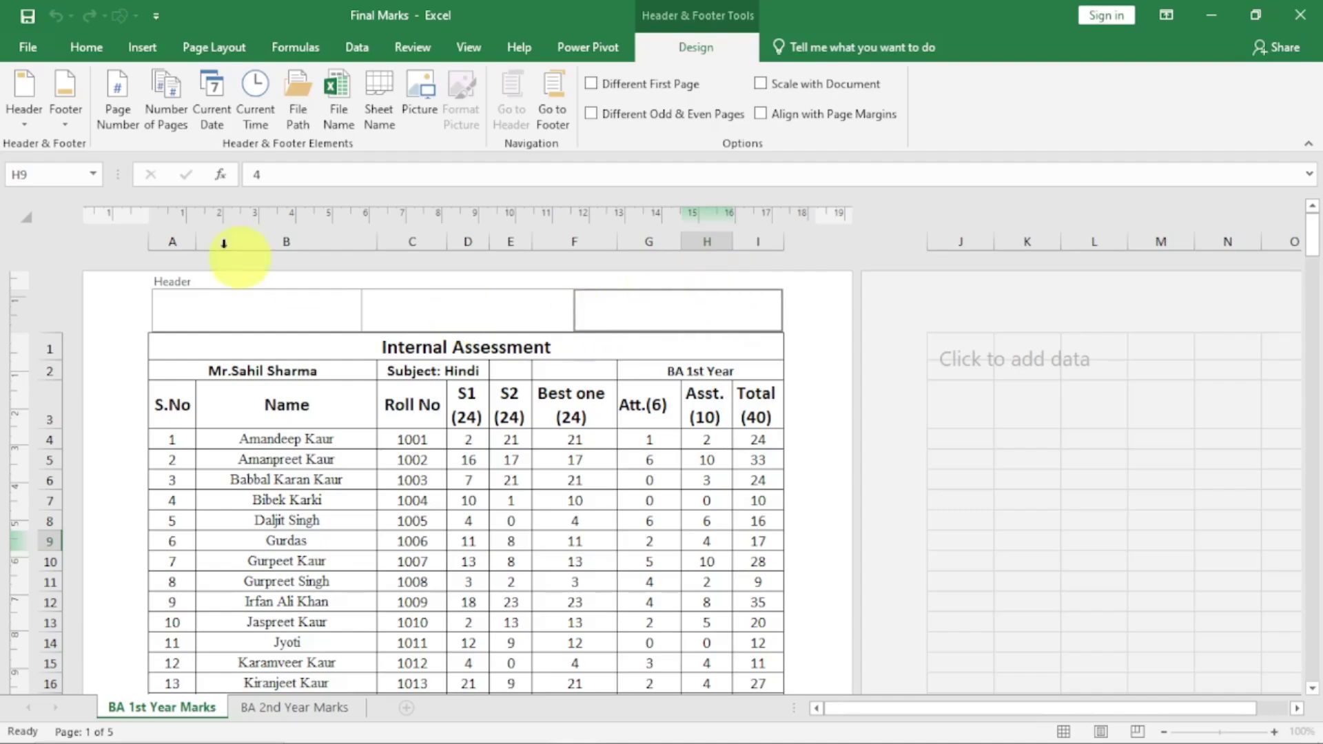
{"action": "left_click", "coordinate": [24, 117]}
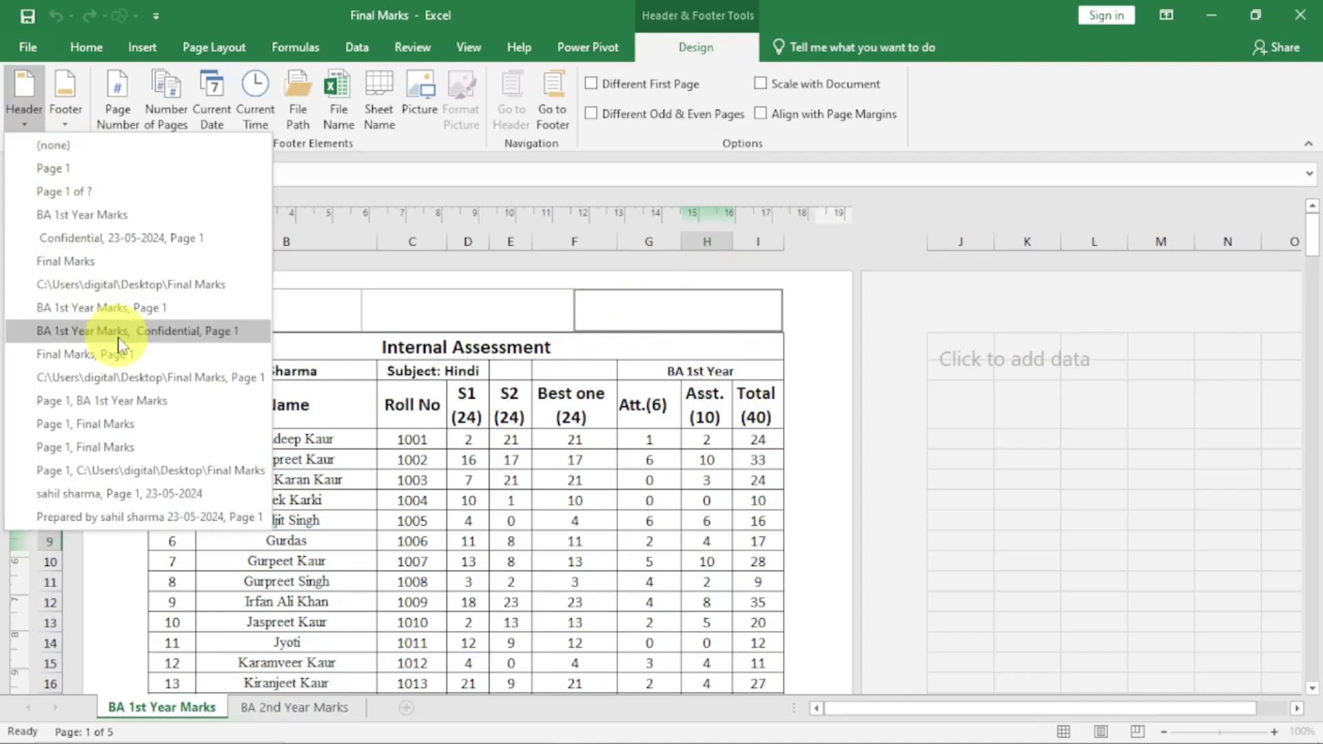
{"action": "left_click", "coordinate": [225, 330]}
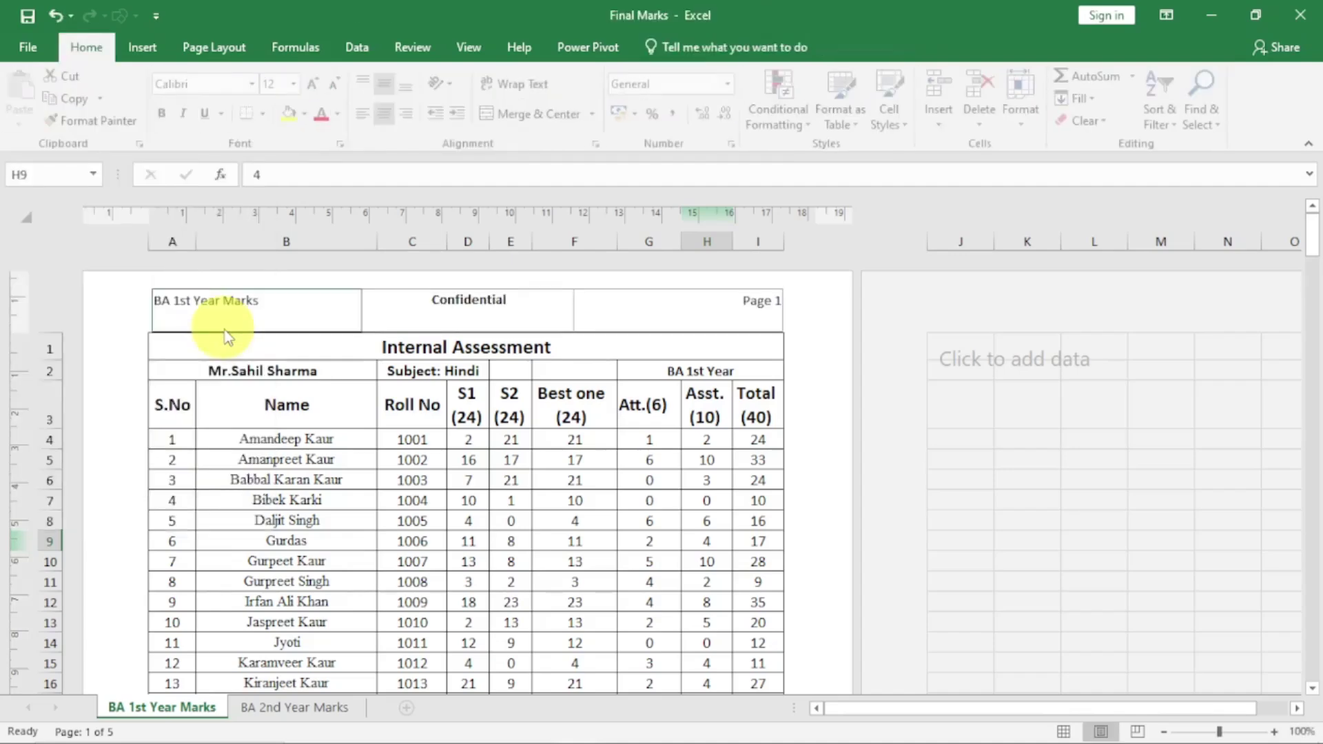
{"action": "left_click", "coordinate": [381, 480]}
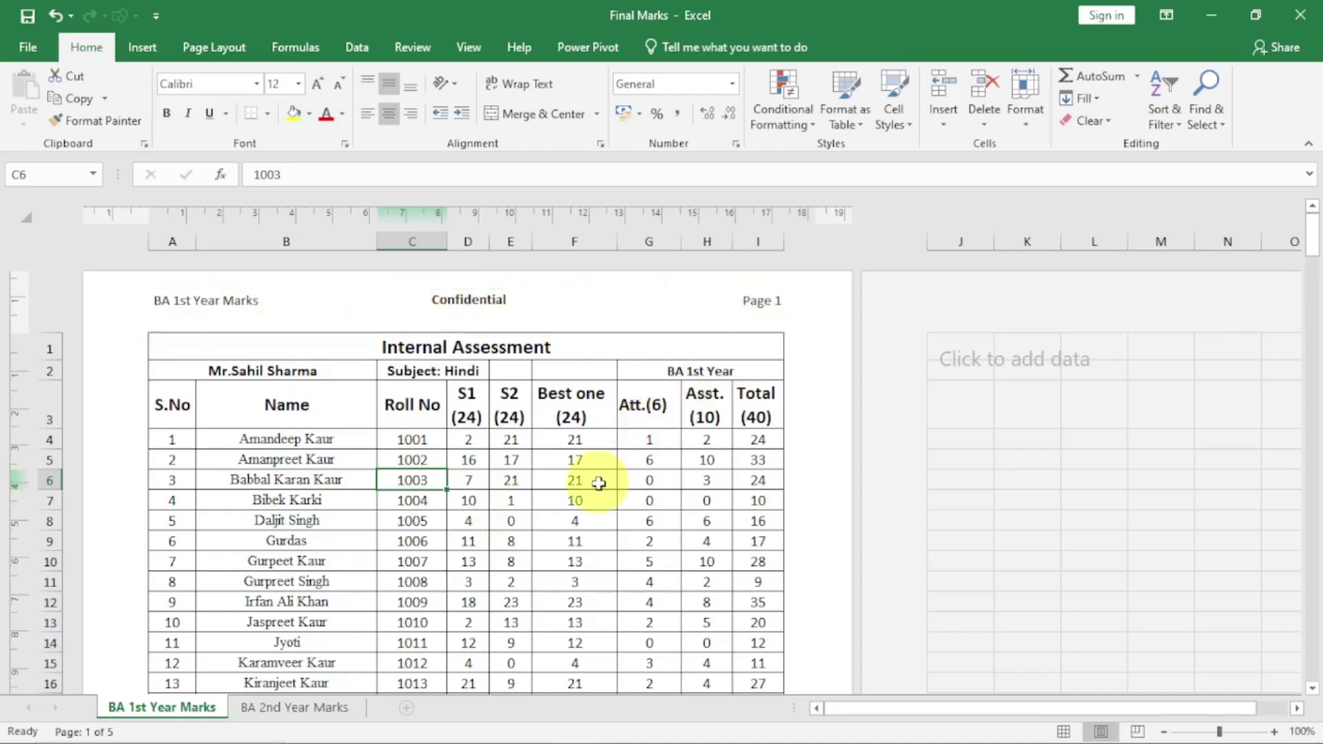
{"action": "scroll", "coordinate": [598, 483], "scroll_direction": "down", "scroll_amount": 8}
{"action": "scroll", "coordinate": [592, 483], "scroll_direction": "down", "scroll_amount": 8}
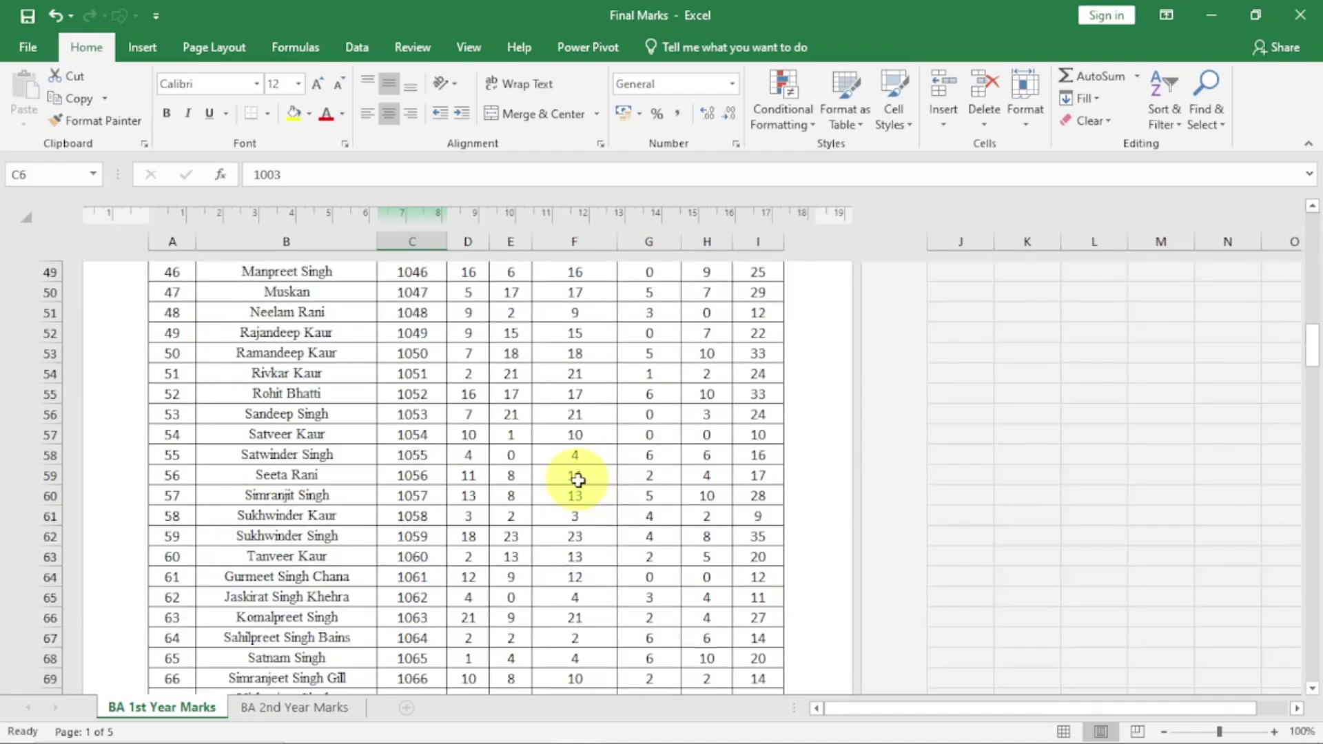
{"action": "scroll", "coordinate": [581, 488], "scroll_direction": "up", "scroll_amount": 3}
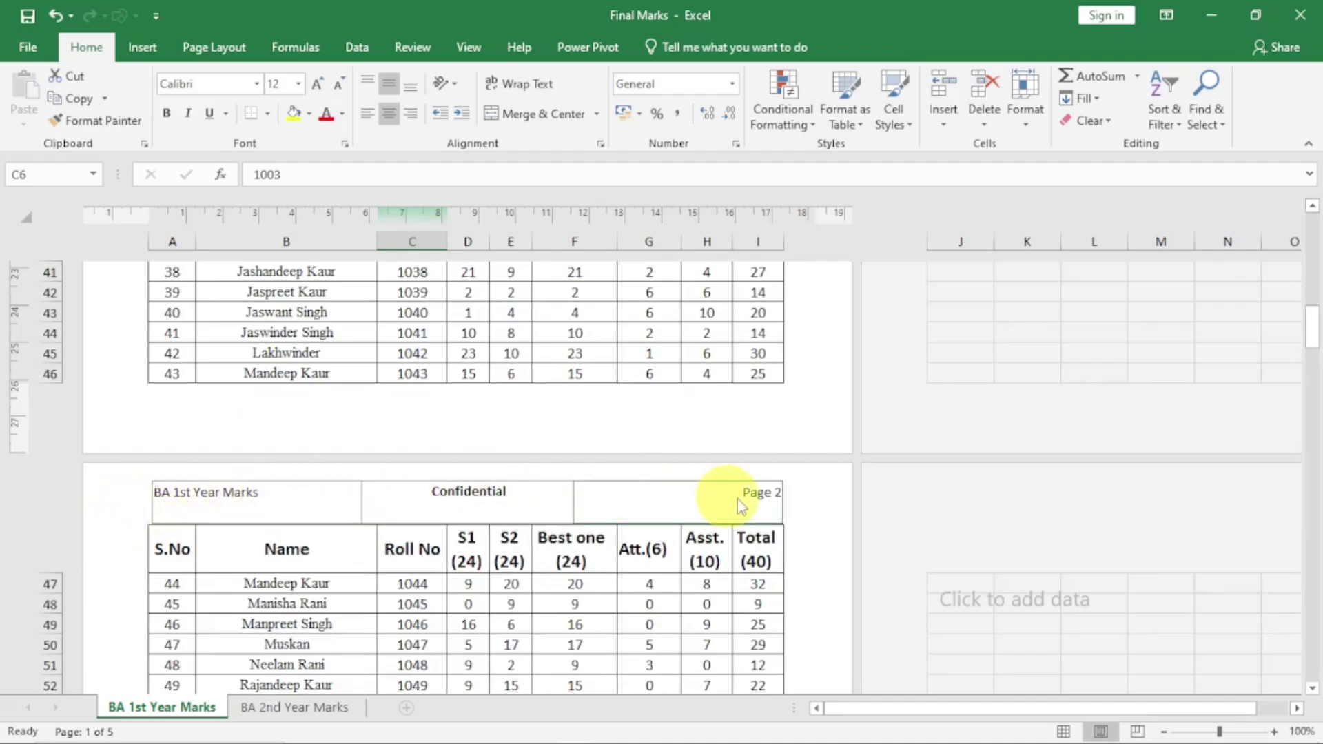
{"action": "scroll", "coordinate": [616, 566], "scroll_direction": "down", "scroll_amount": 3}
{"action": "scroll", "coordinate": [613, 562], "scroll_direction": "down", "scroll_amount": 10}
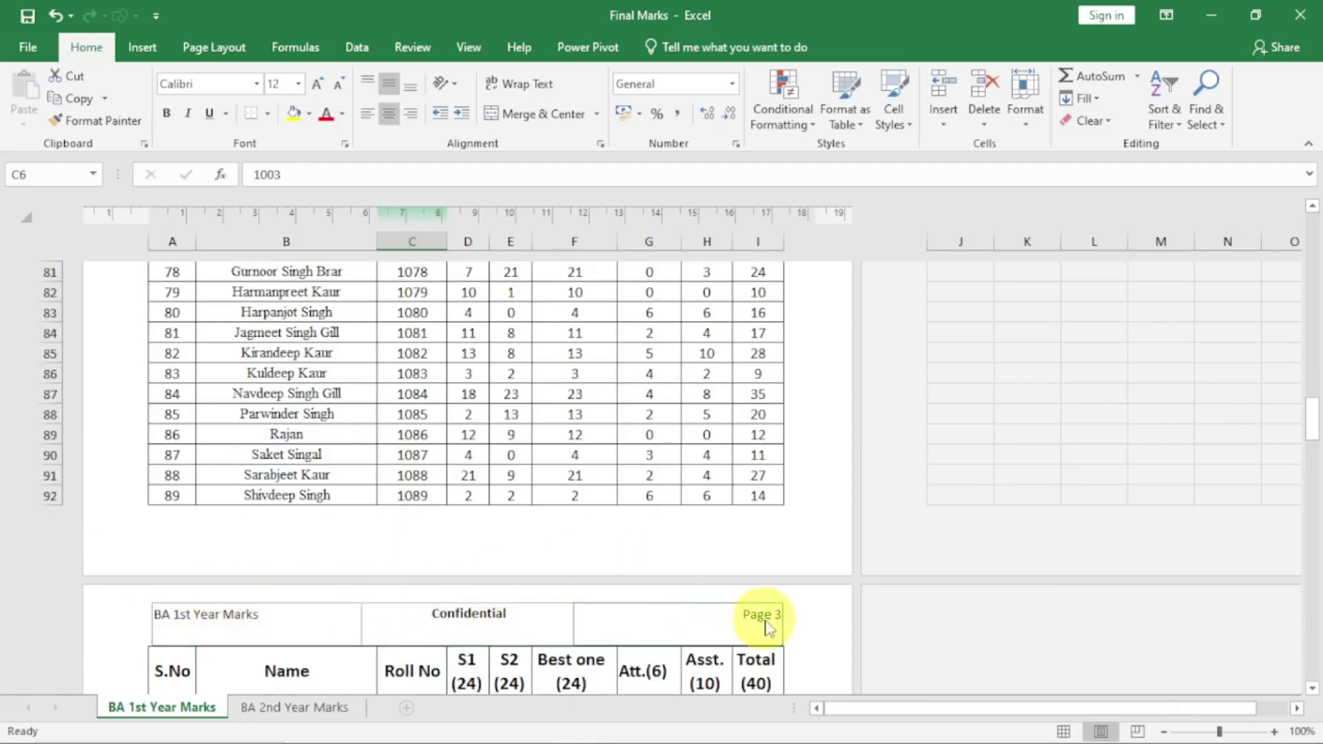
{"action": "scroll", "coordinate": [481, 408], "scroll_direction": "up", "scroll_amount": 20}
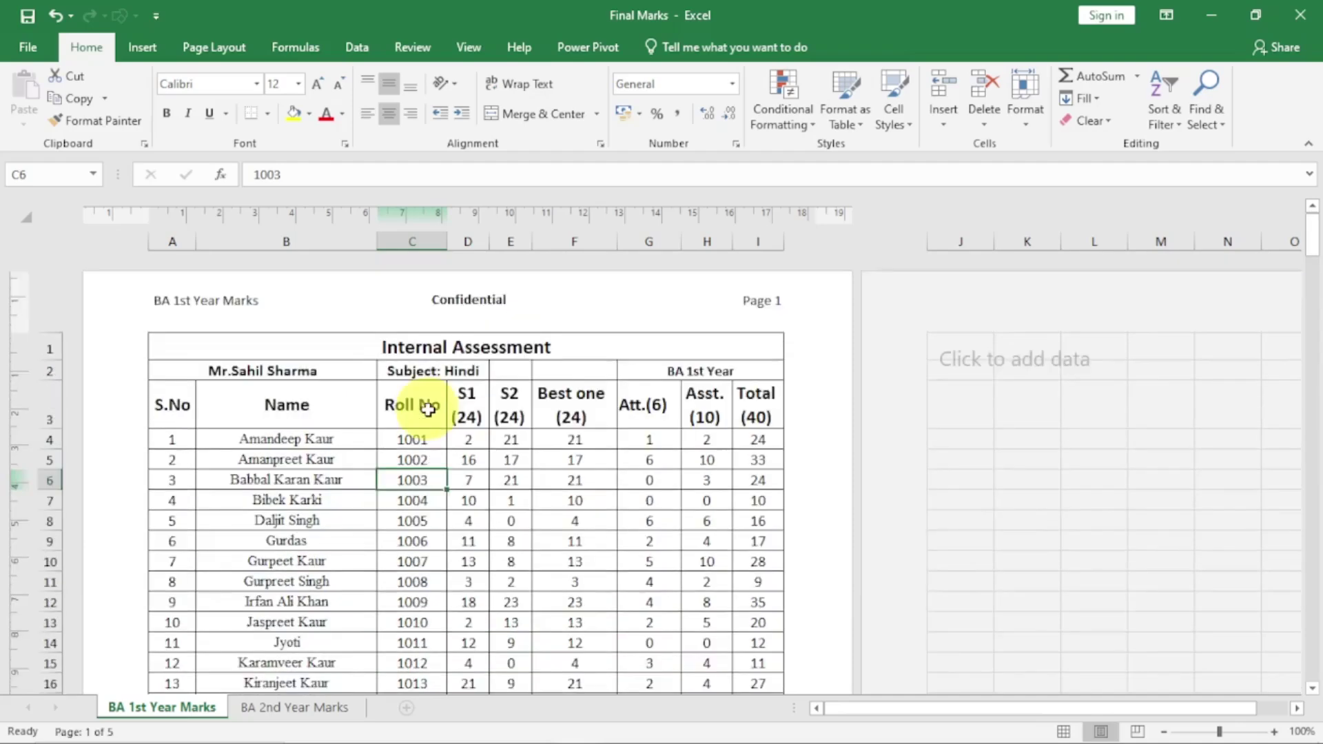
{"action": "scroll", "coordinate": [368, 454], "scroll_direction": "down", "scroll_amount": 9}
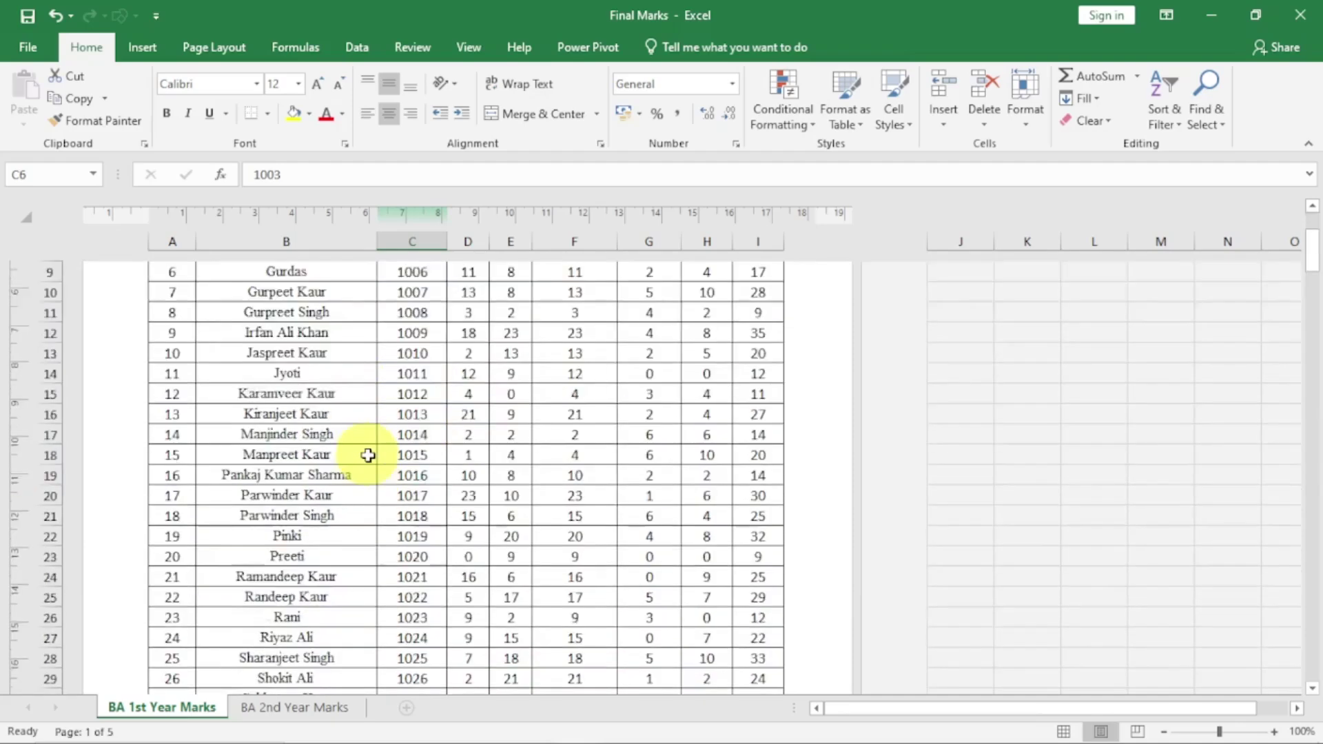
{"action": "scroll", "coordinate": [368, 455], "scroll_direction": "down", "scroll_amount": 3}
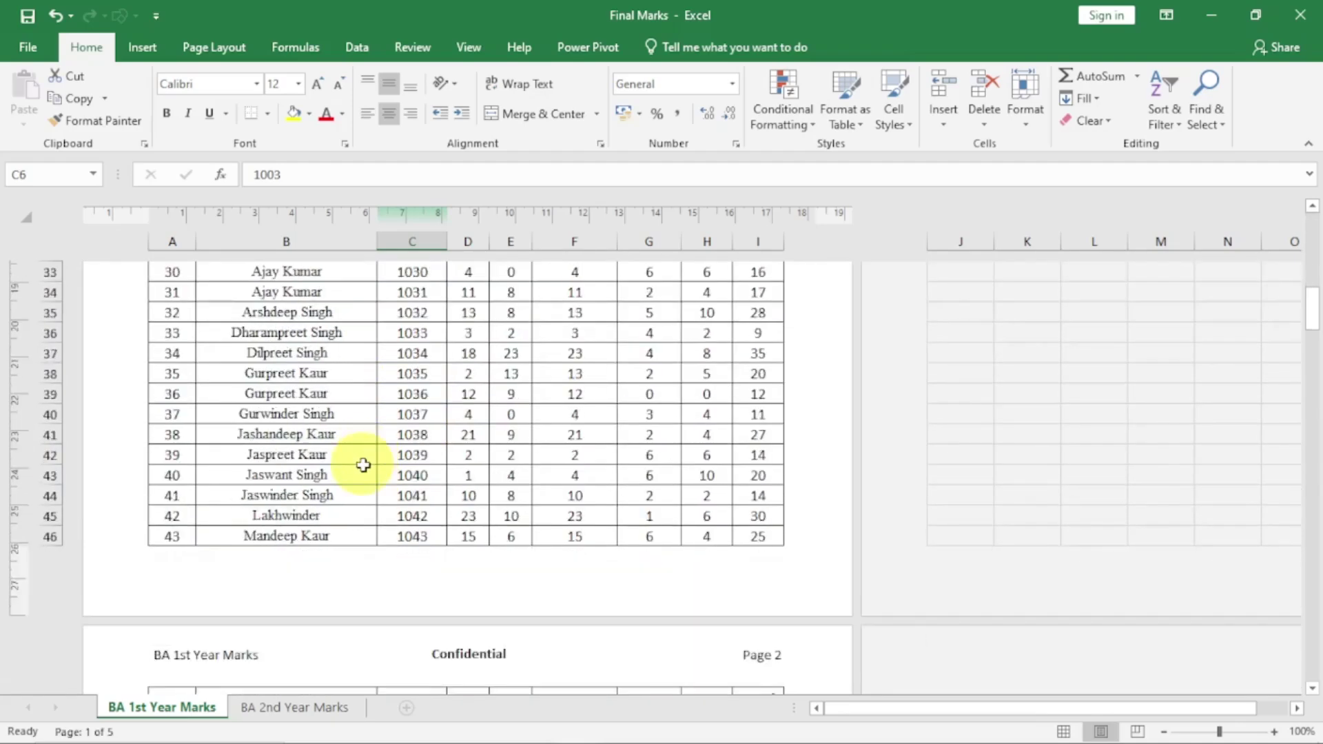
Put the preset full file path into the centre section of the footer
{"action": "left_click", "coordinate": [479, 568]}
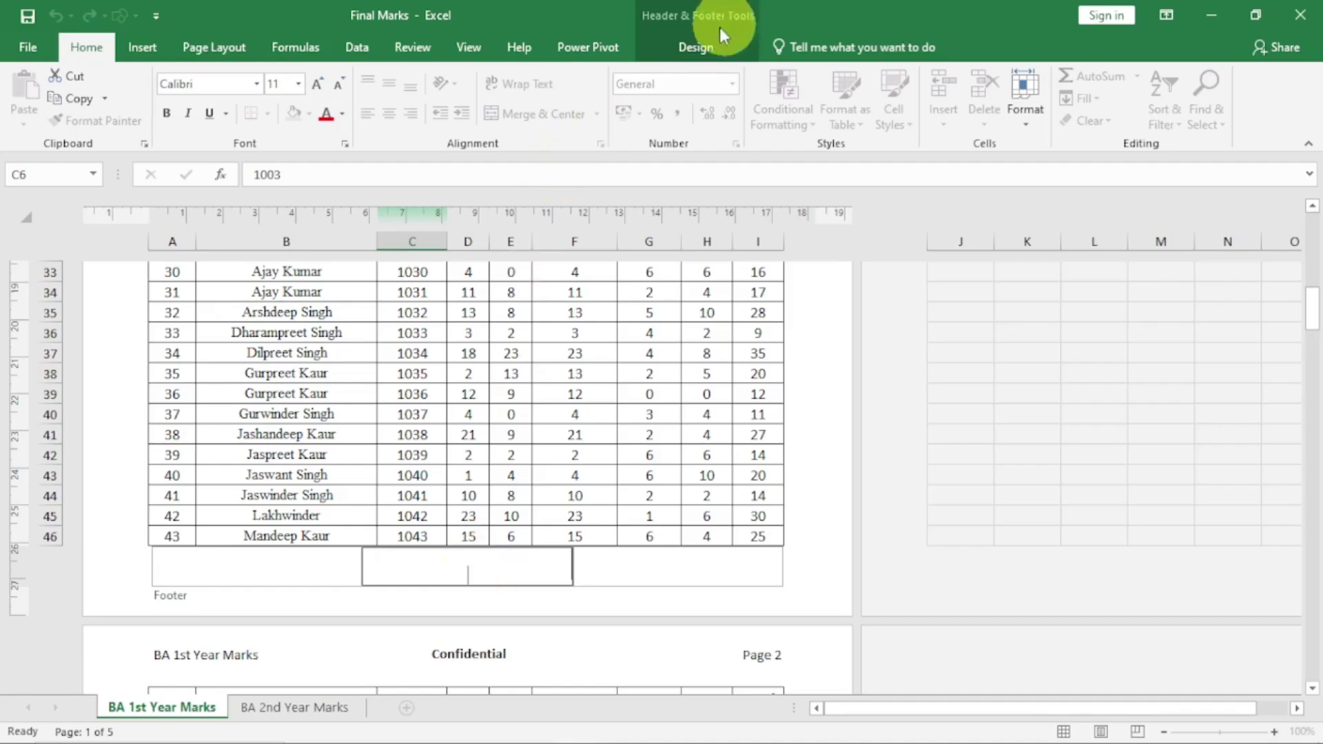
{"action": "left_click", "coordinate": [698, 46]}
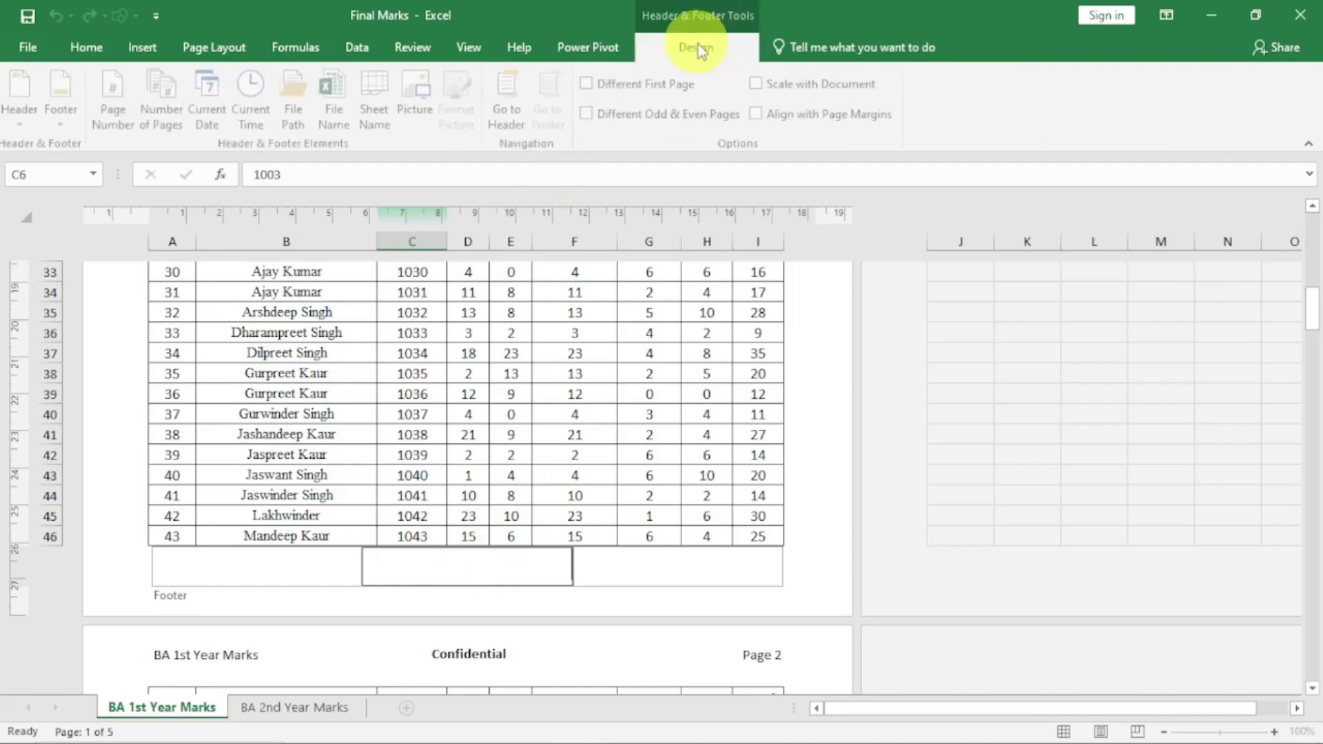
{"action": "left_click", "coordinate": [67, 124]}
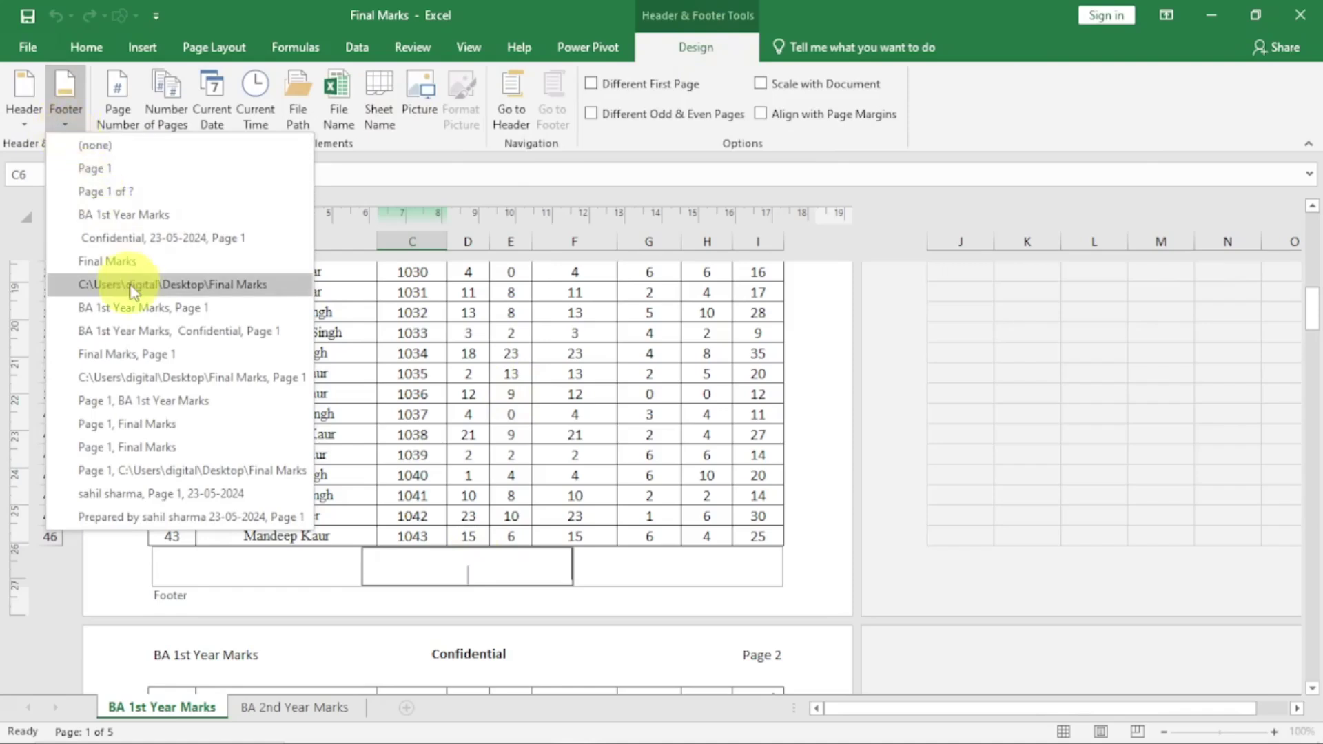
{"action": "left_click", "coordinate": [181, 285]}
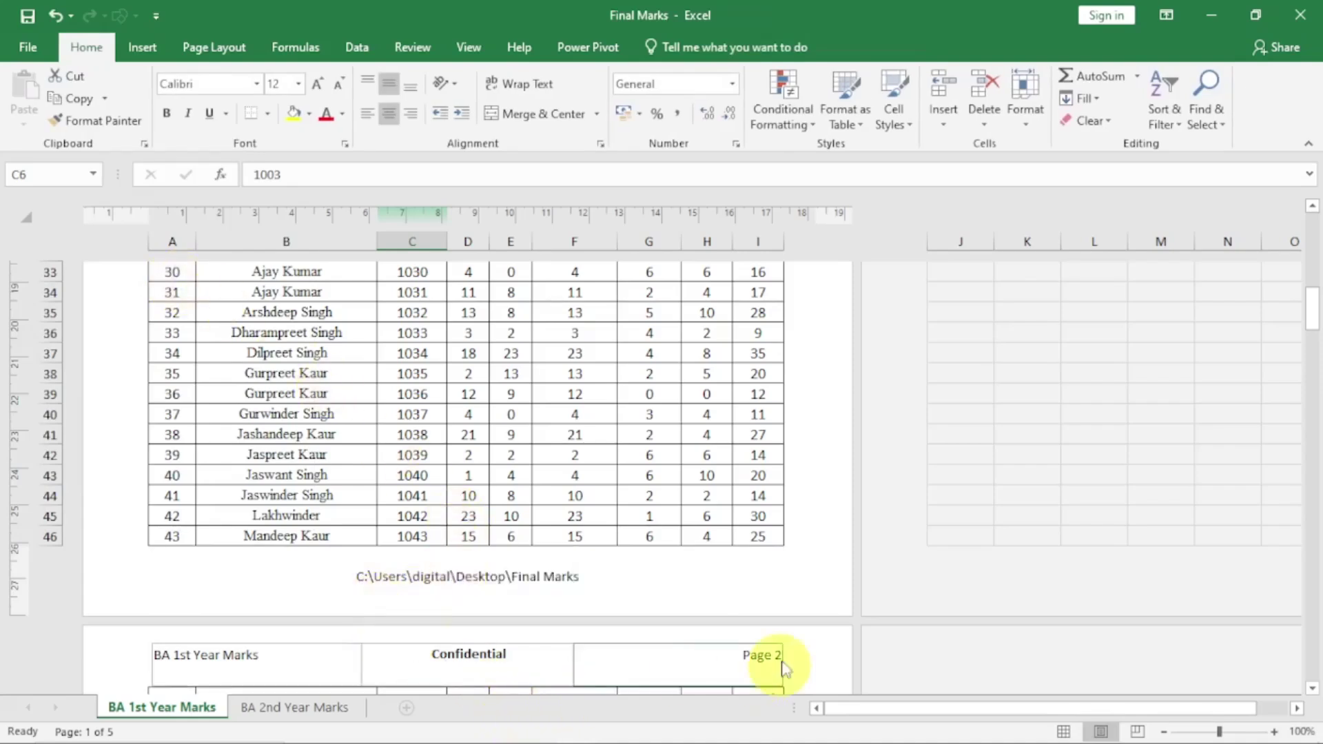
{"action": "scroll", "coordinate": [771, 641], "scroll_direction": "down", "scroll_amount": 3}
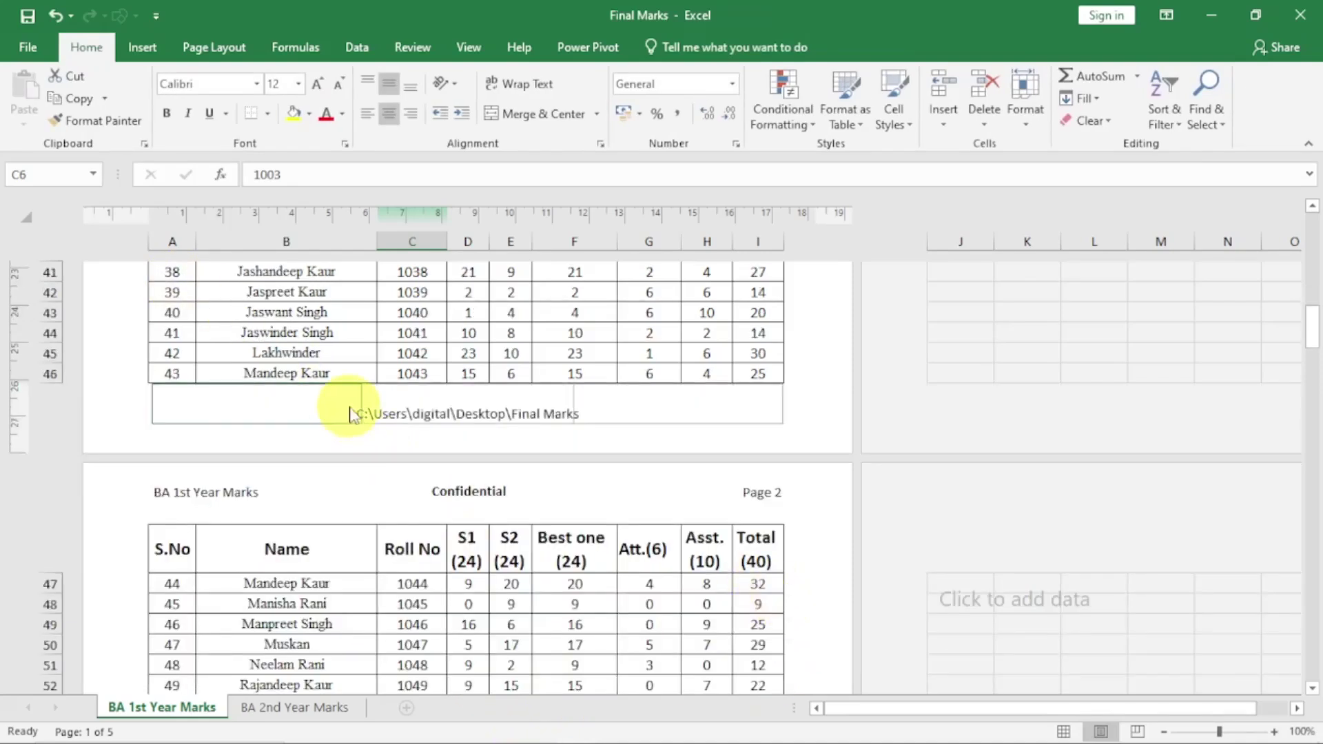
Inspect the footer's file path code and the left and centre header sections
{"action": "left_click", "coordinate": [553, 412]}
{"action": "left_click", "coordinate": [710, 333]}
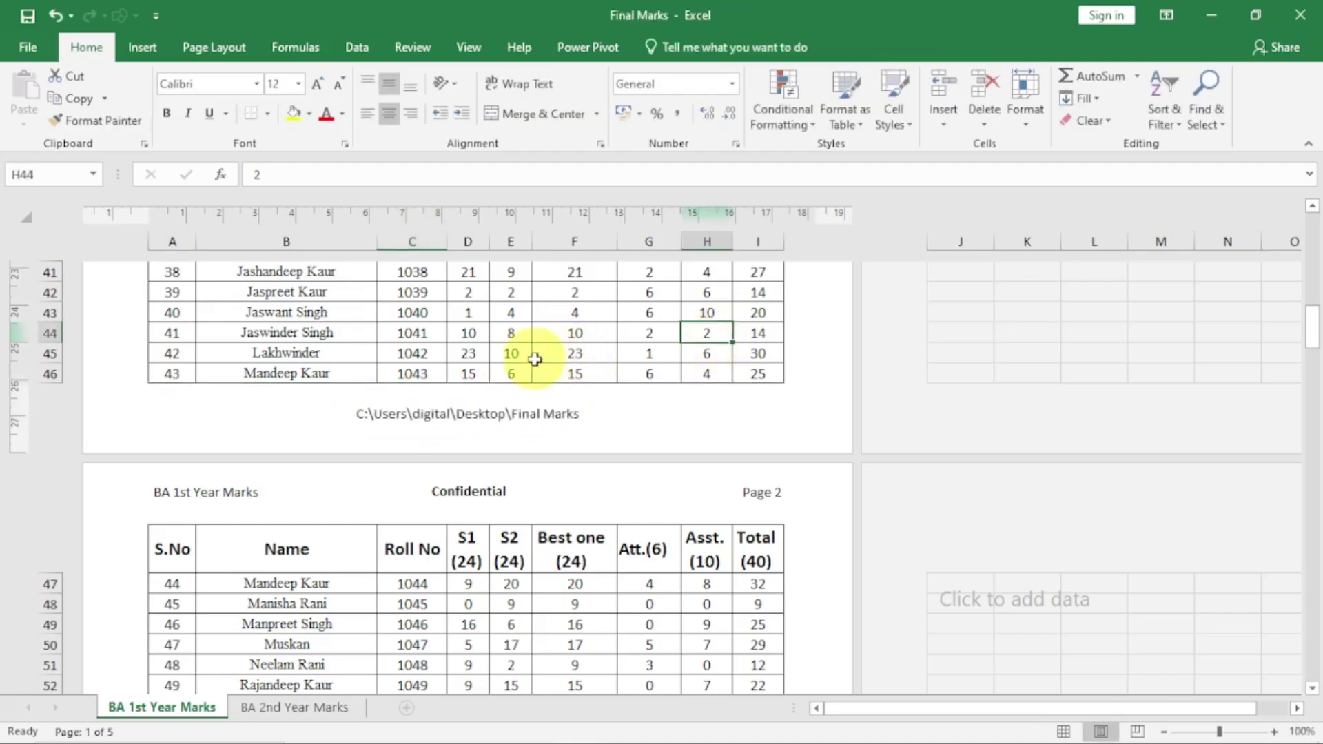
{"action": "scroll", "coordinate": [540, 348], "scroll_direction": "up", "scroll_amount": 8}
{"action": "scroll", "coordinate": [535, 359], "scroll_direction": "up", "scroll_amount": 6}
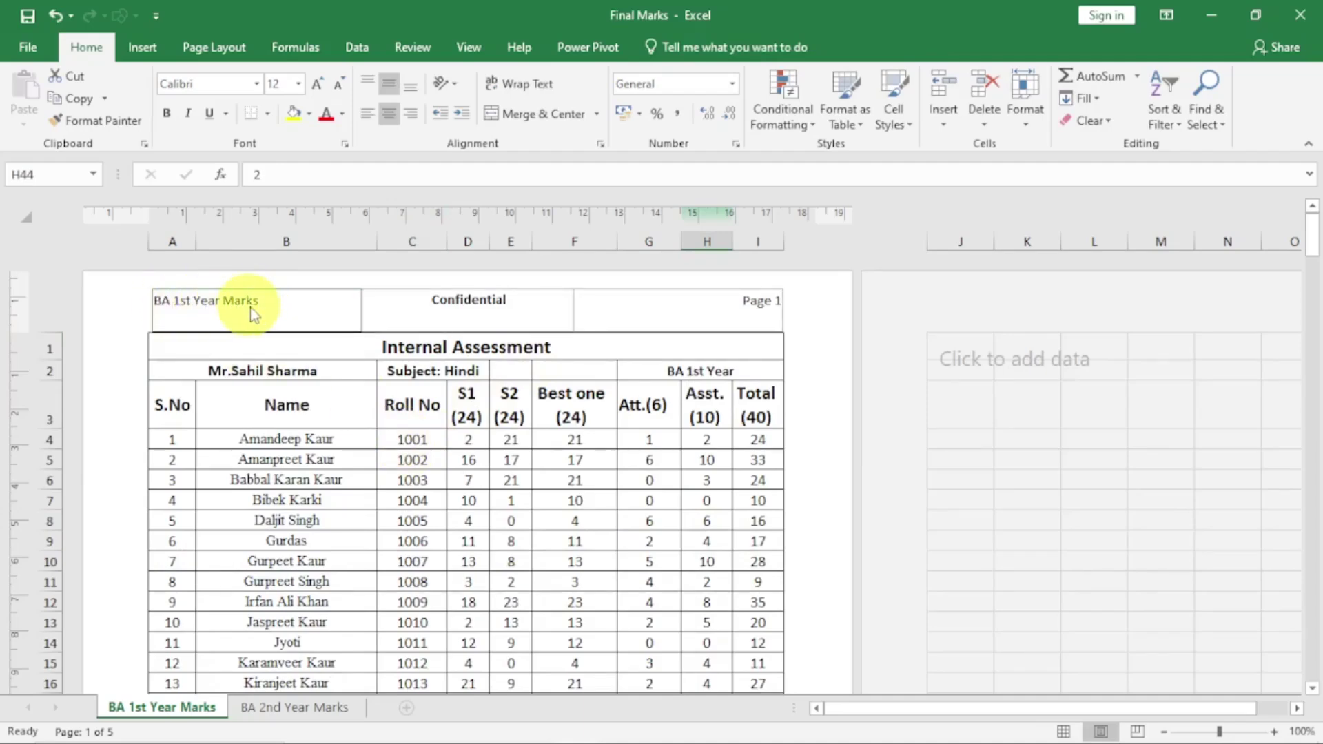
{"action": "left_click", "coordinate": [279, 305]}
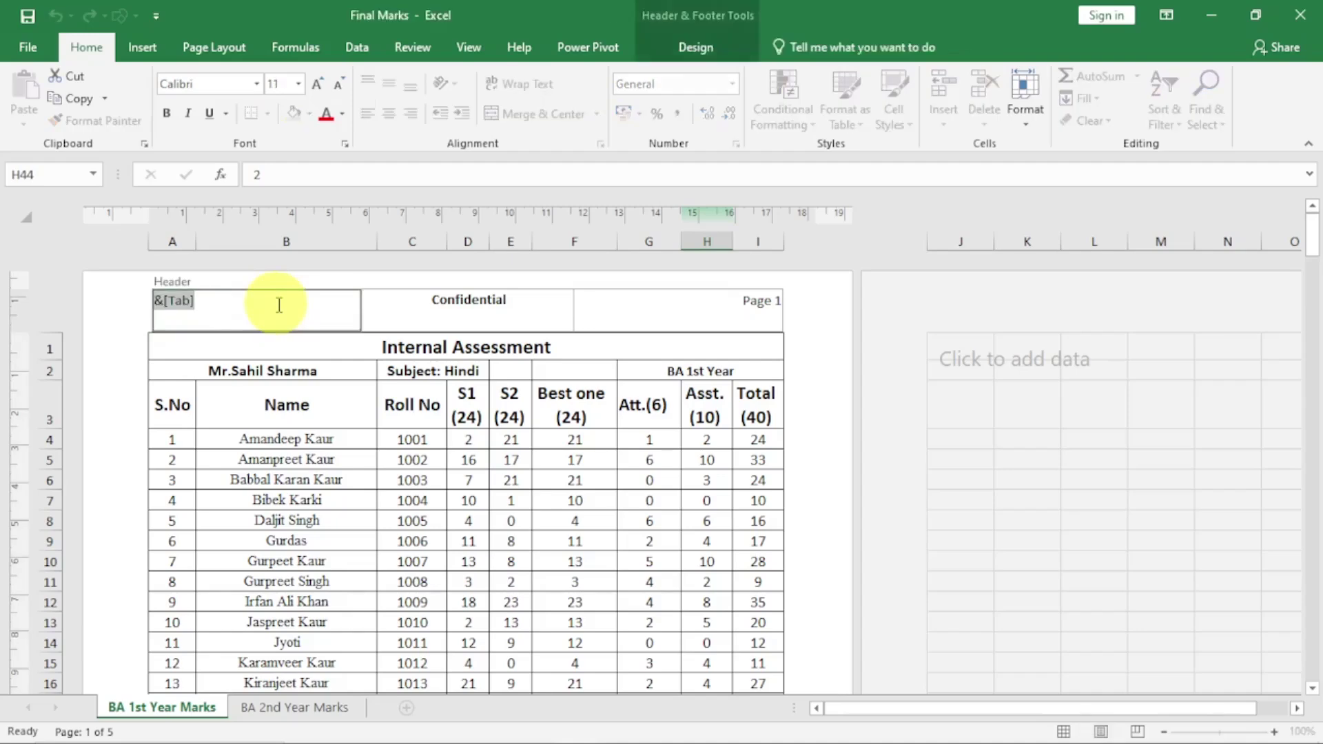
{"action": "left_click", "coordinate": [279, 306]}
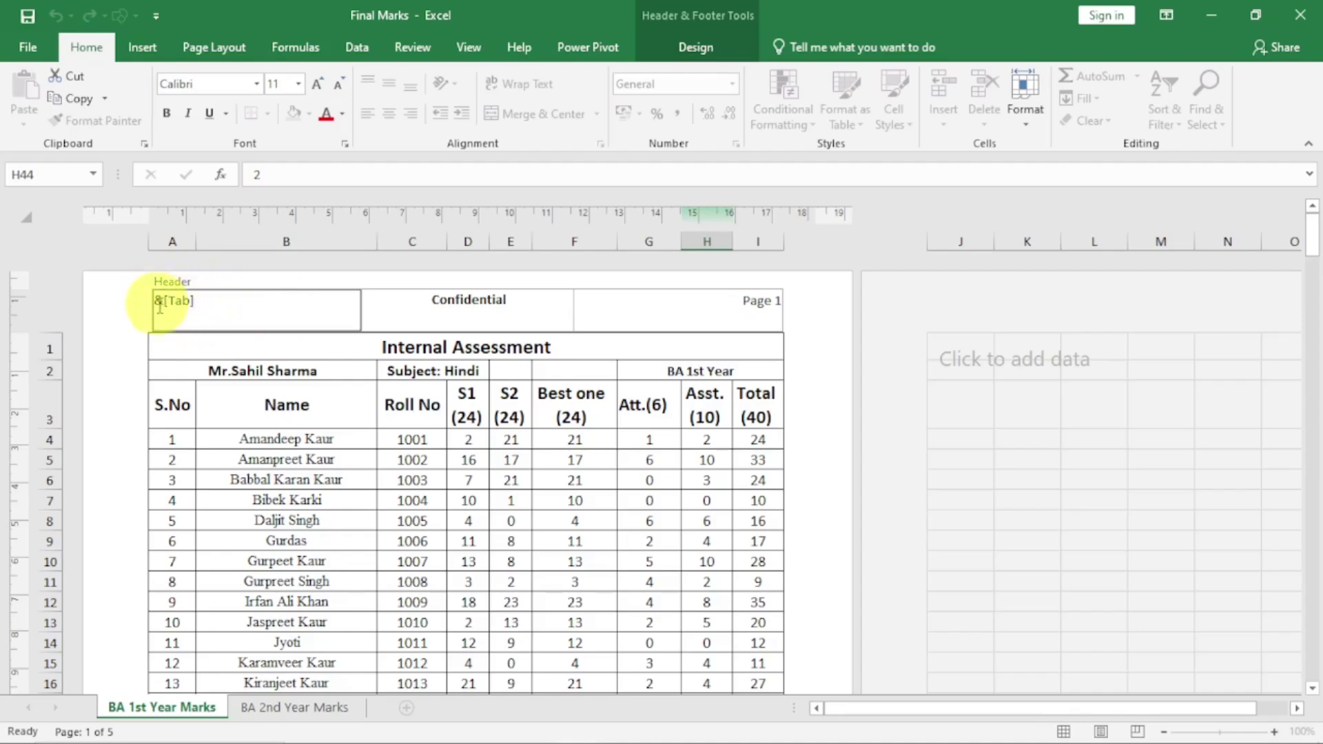
{"action": "left_click", "coordinate": [451, 314]}
{"action": "left_click", "coordinate": [451, 309]}
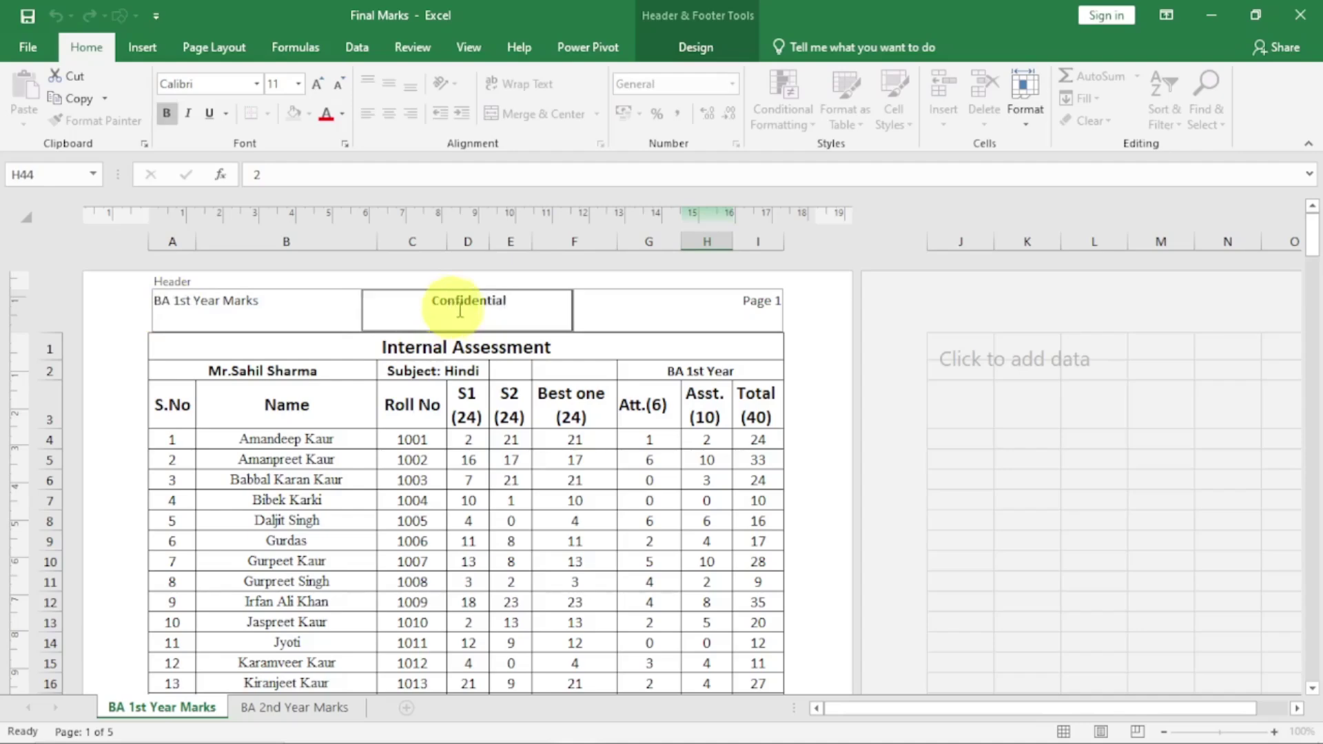
Examine the word Page and the page-number code in the right header section
{"action": "left_click", "coordinate": [759, 305]}
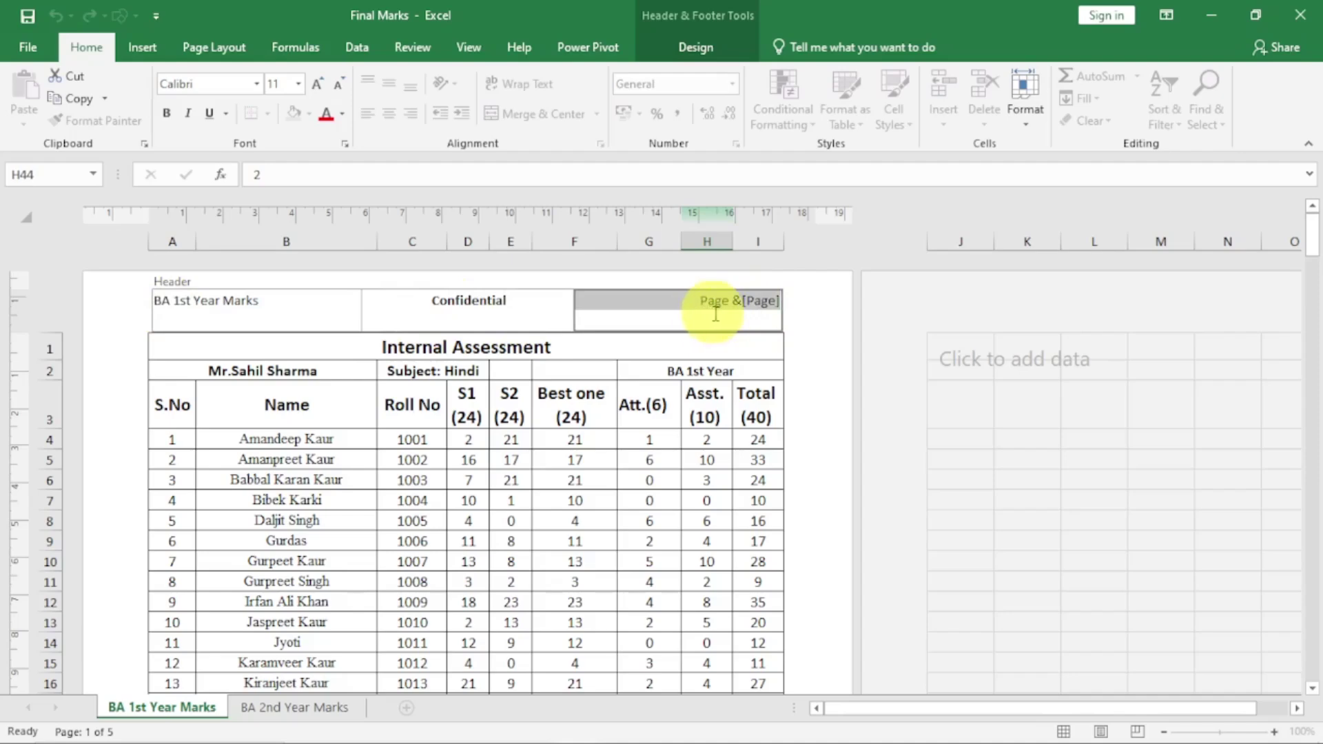
{"action": "left_click_drag", "start_coordinate": [690, 305], "coordinate": [730, 301]}
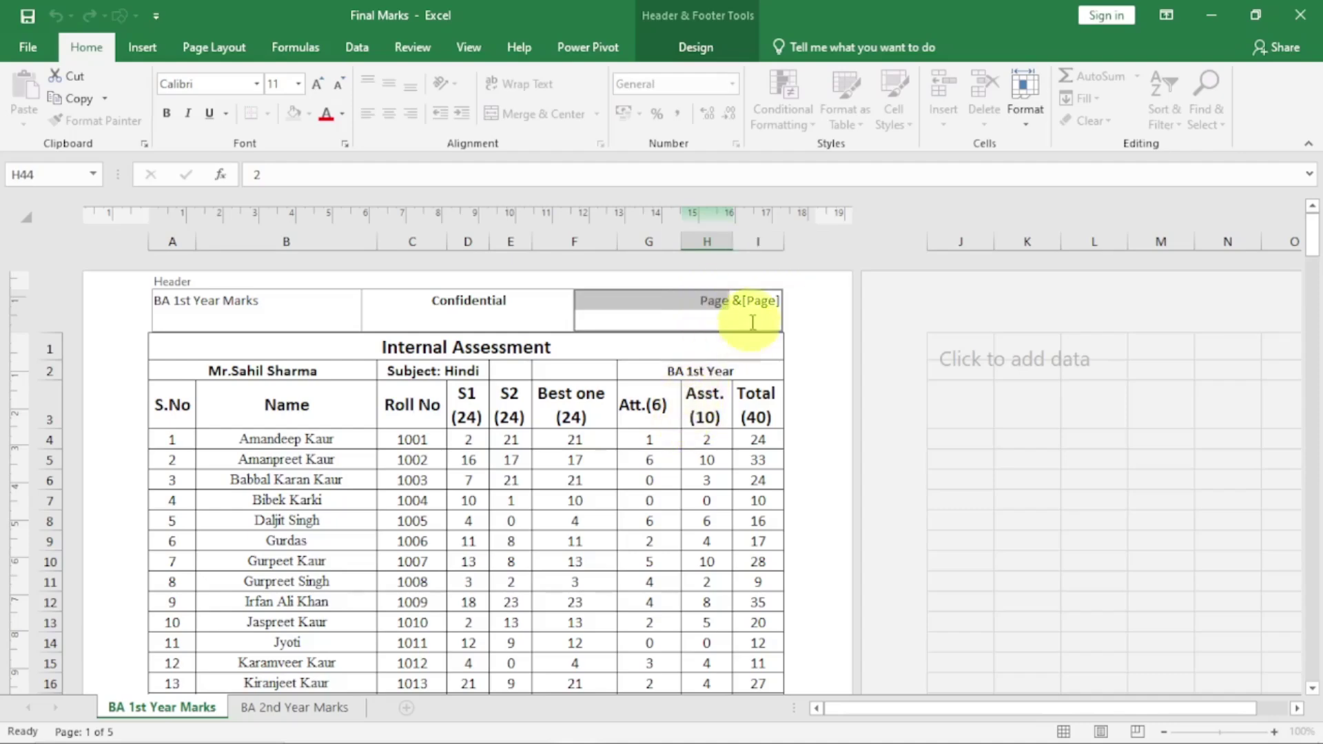
{"action": "left_click", "coordinate": [741, 301]}
{"action": "left_click_drag", "start_coordinate": [743, 301], "coordinate": [780, 301]}
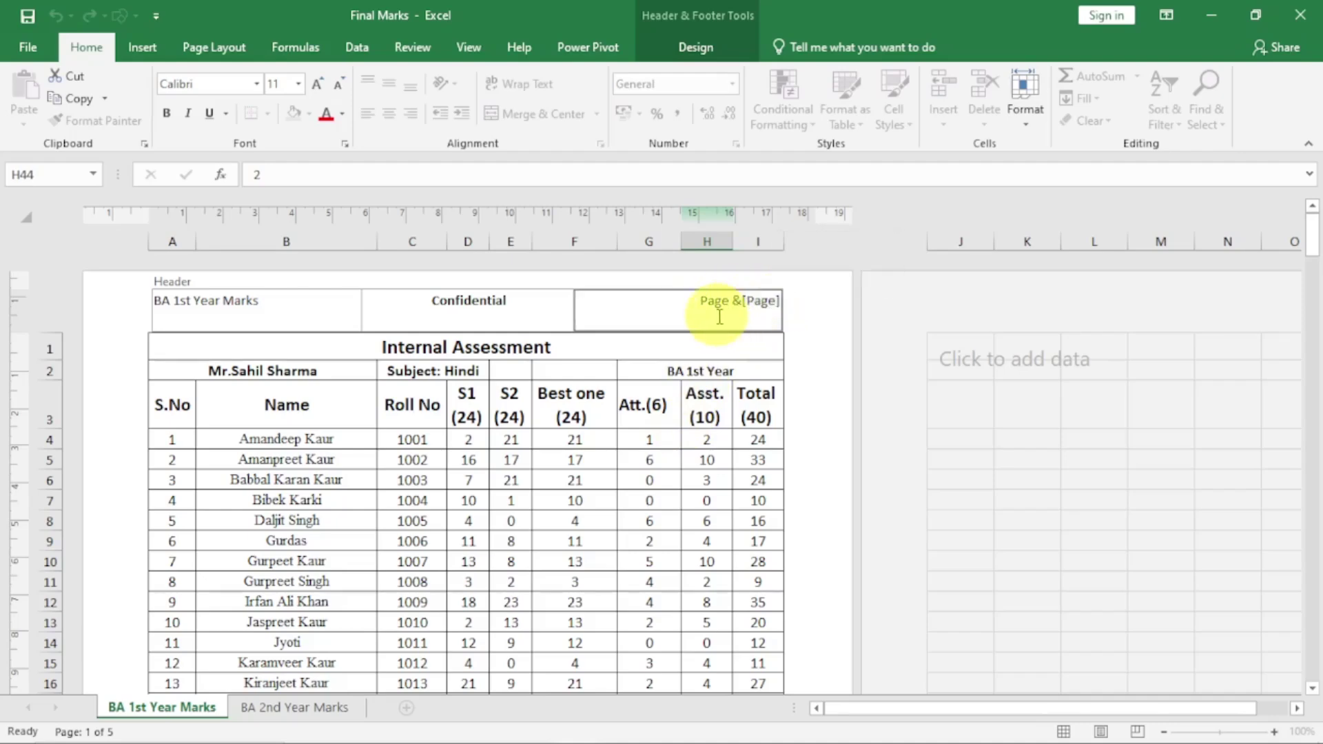
{"action": "left_click", "coordinate": [717, 435]}
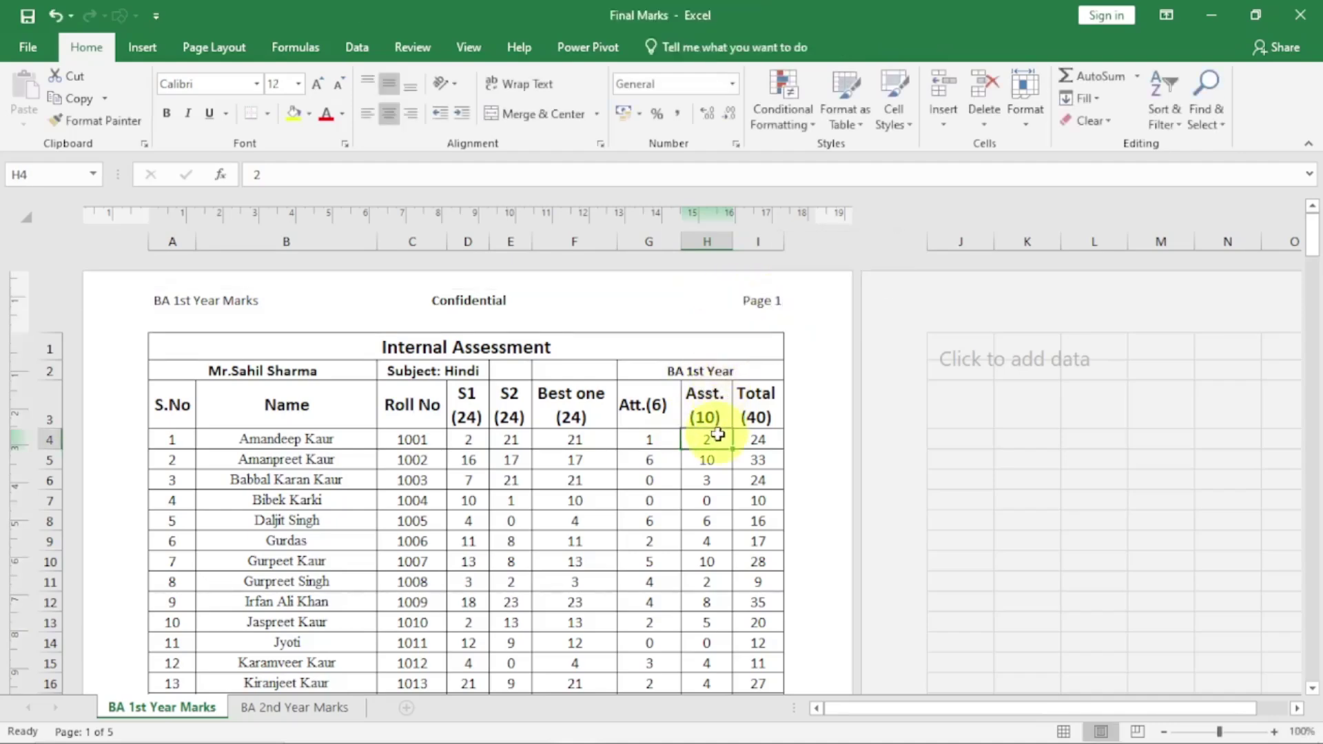
Make the right header read 'Page &[Page]', with no extra space after Page
{"action": "left_click", "coordinate": [760, 316]}
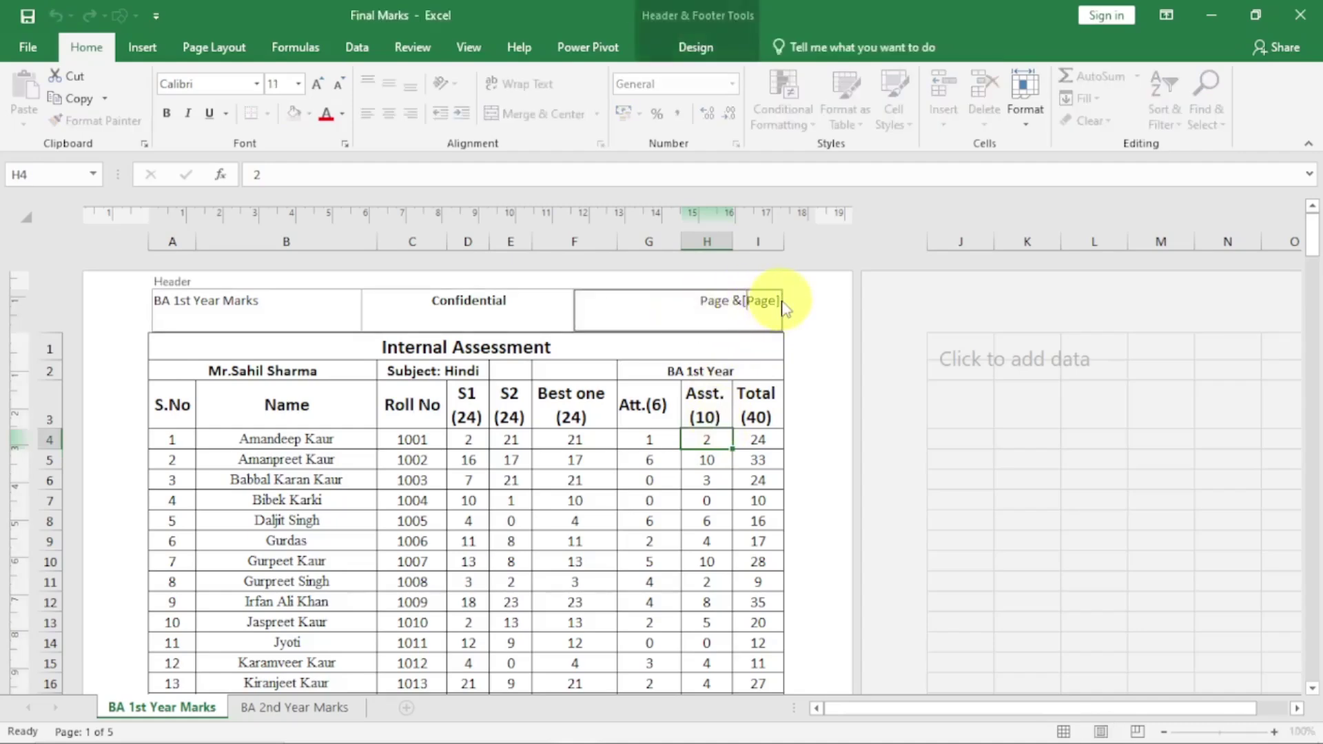
{"action": "left_click", "coordinate": [729, 301]}
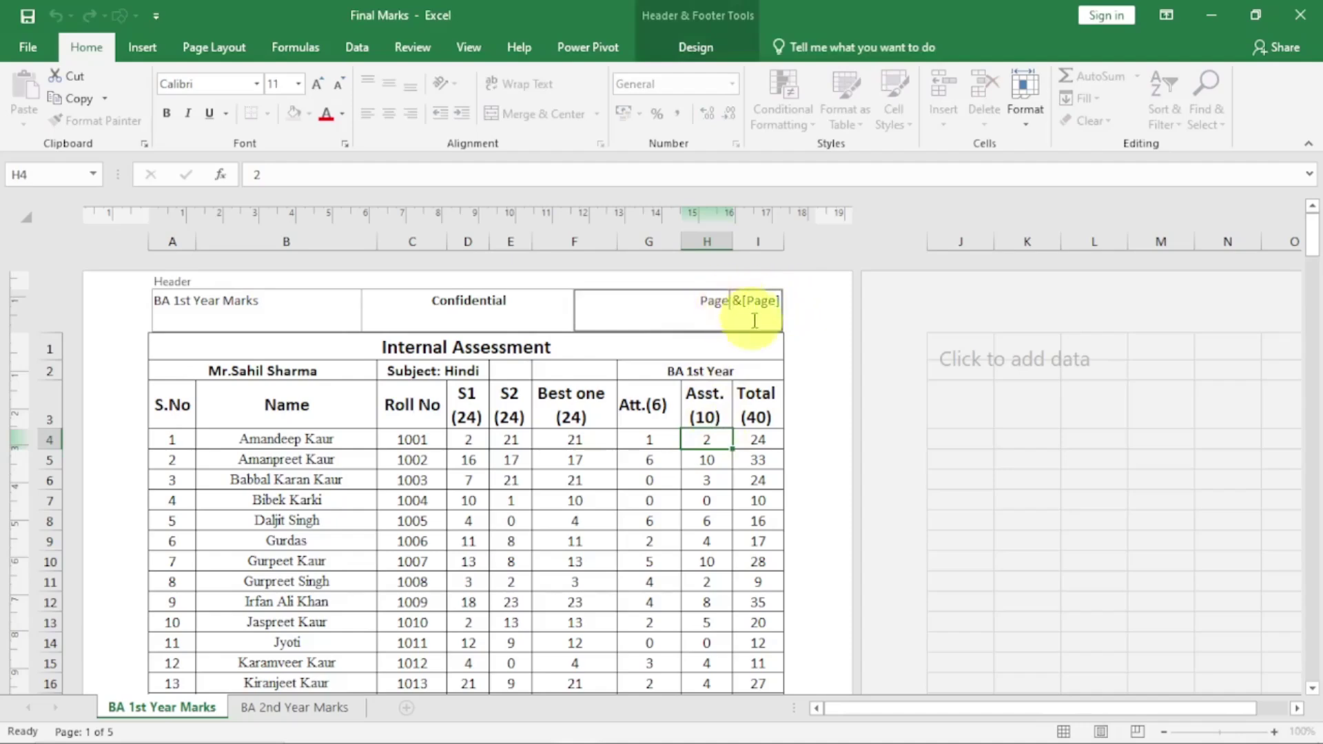
{"action": "key", "text": "BackSpace"}
{"action": "key", "text": "BackSpace"}
{"action": "key", "text": "BackSpace"}
{"action": "key", "text": "BackSpace"}
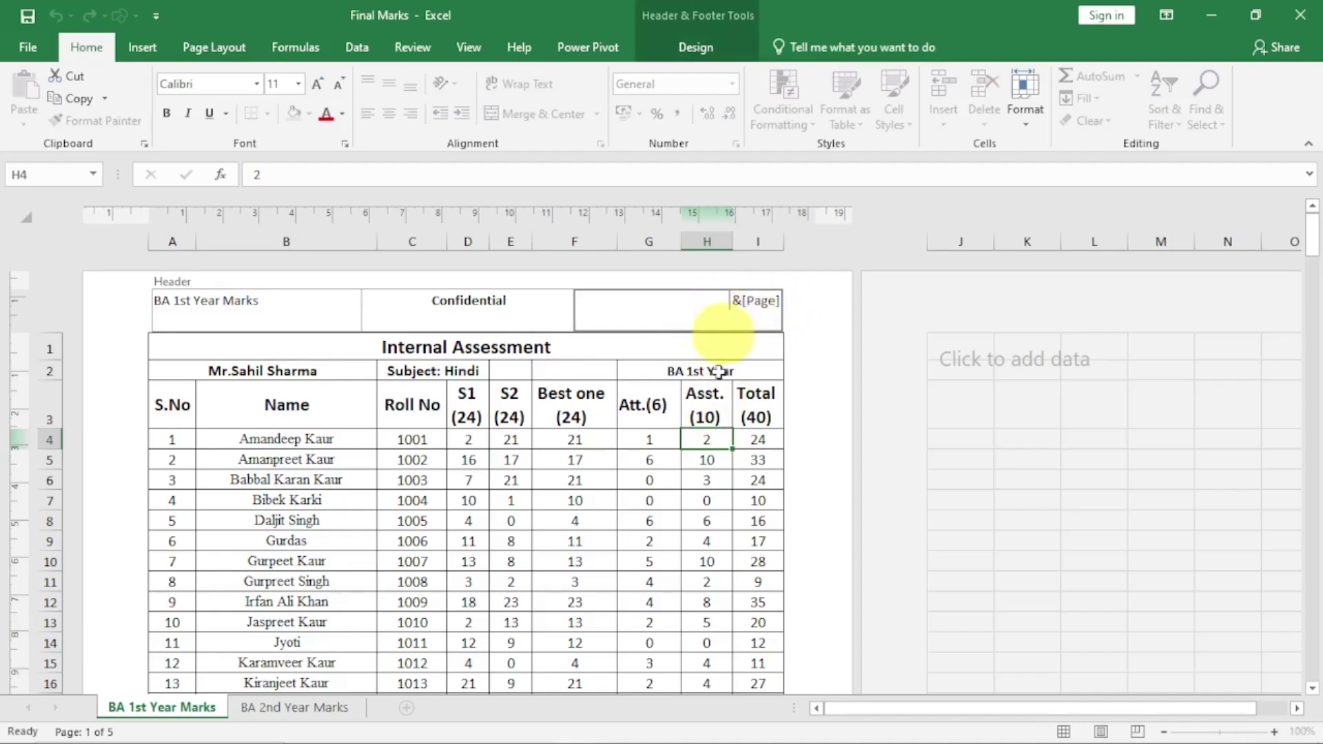
{"action": "left_click", "coordinate": [690, 536]}
{"action": "left_click", "coordinate": [689, 535]}
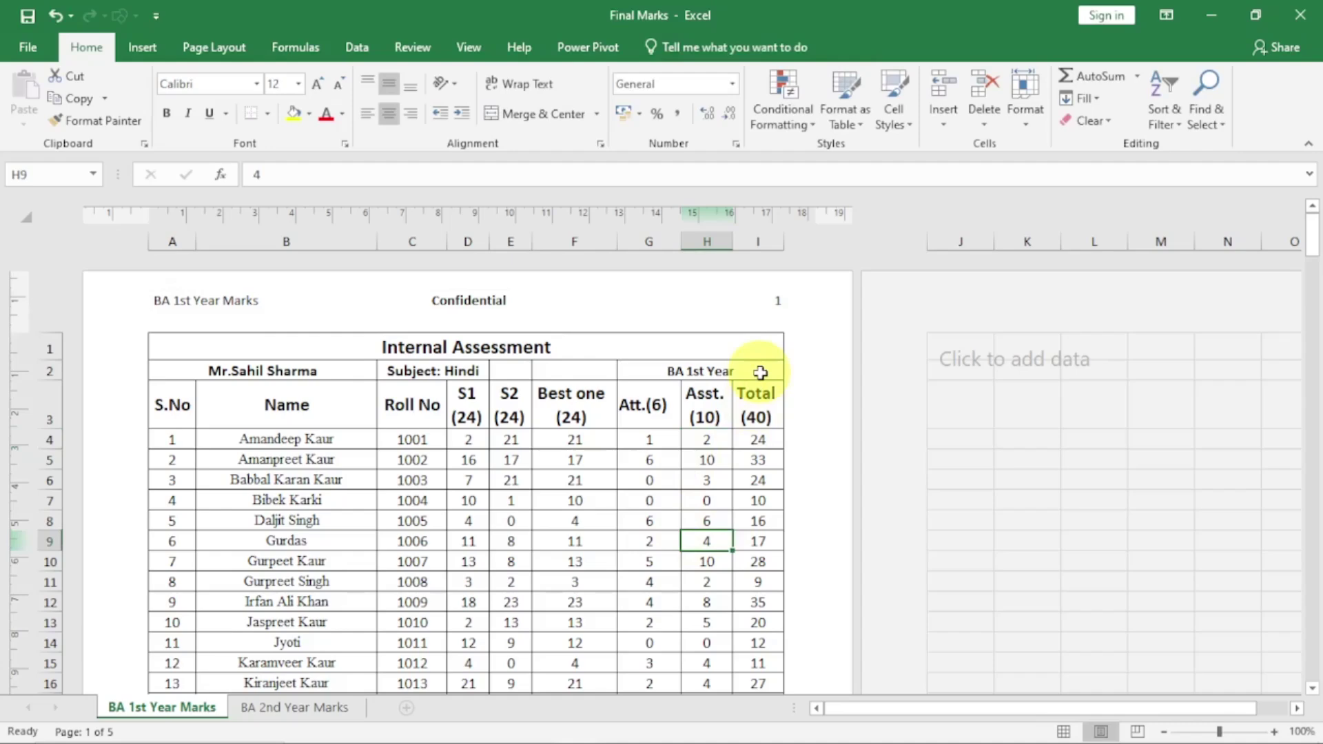
{"action": "left_click", "coordinate": [758, 301]}
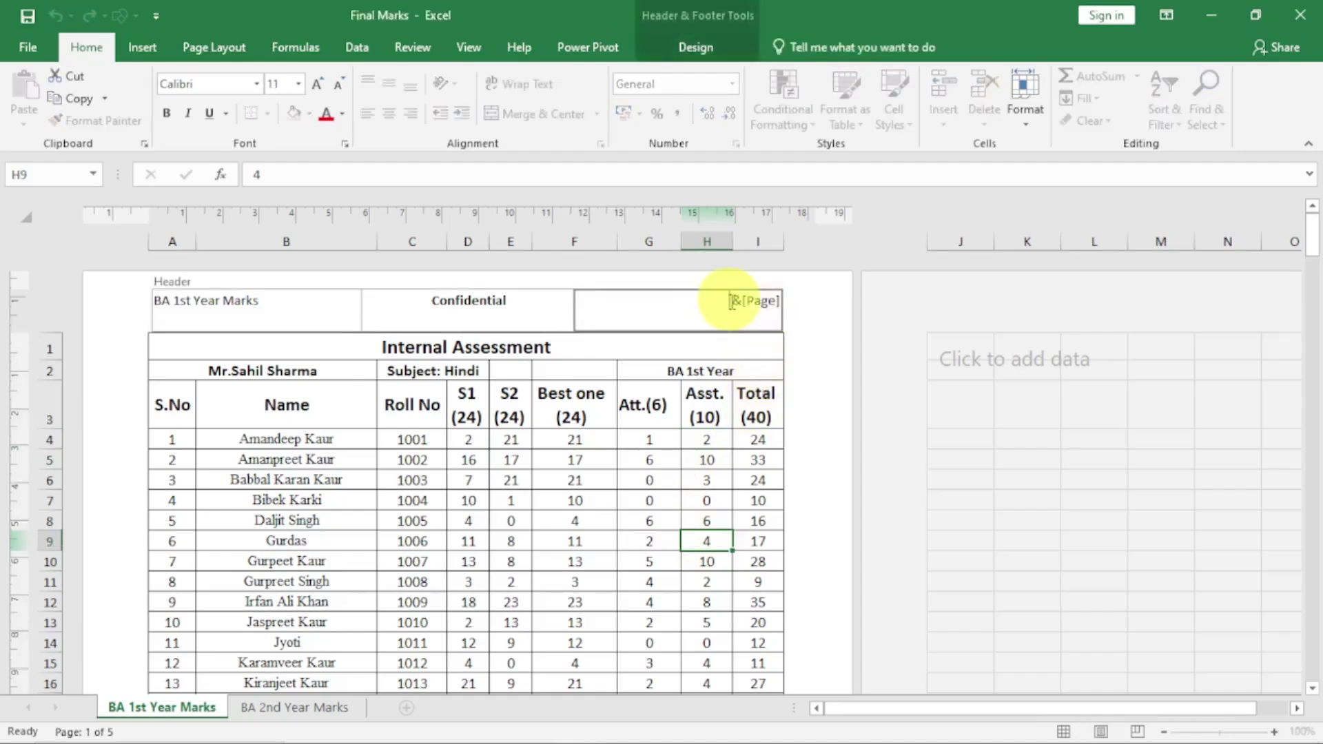
{"action": "type", "text": "Page"}
{"action": "key", "text": "BackSpace"}
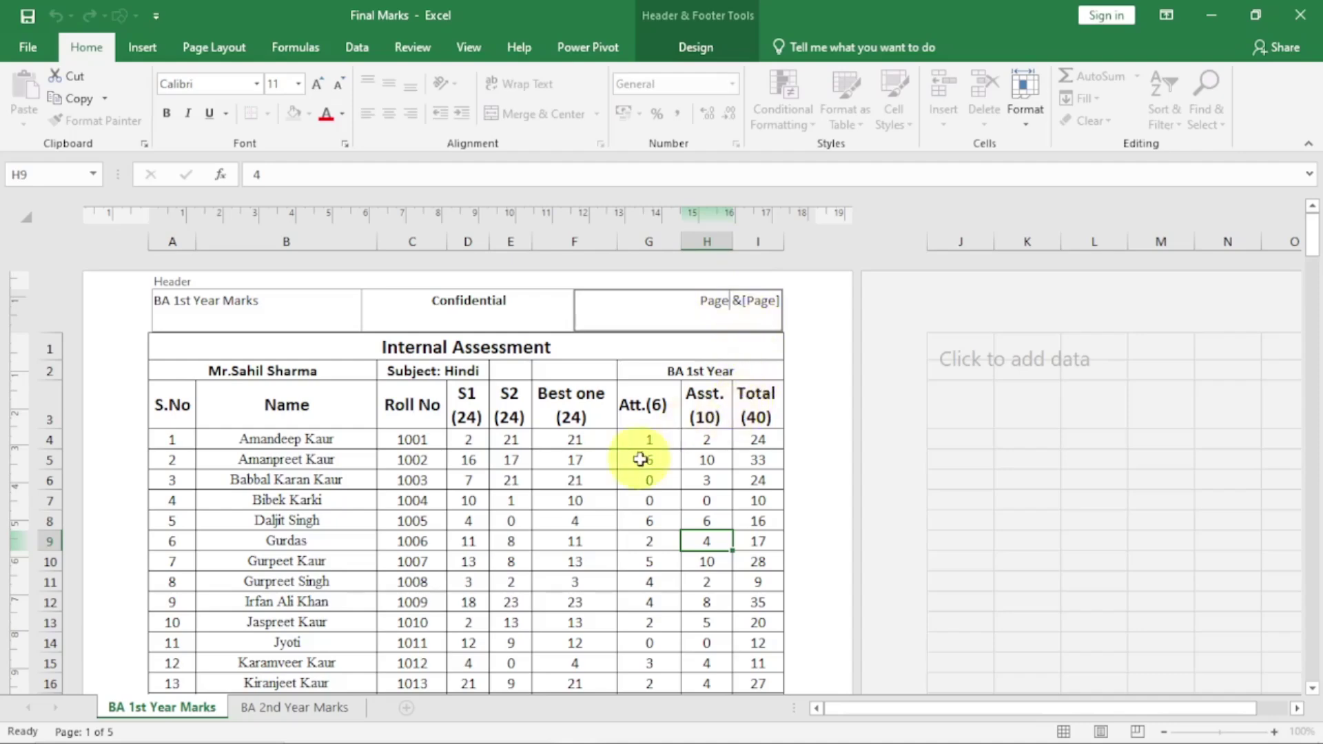
Cut the file name field out of the centre footer, leaving the file path
{"action": "left_click", "coordinate": [517, 480]}
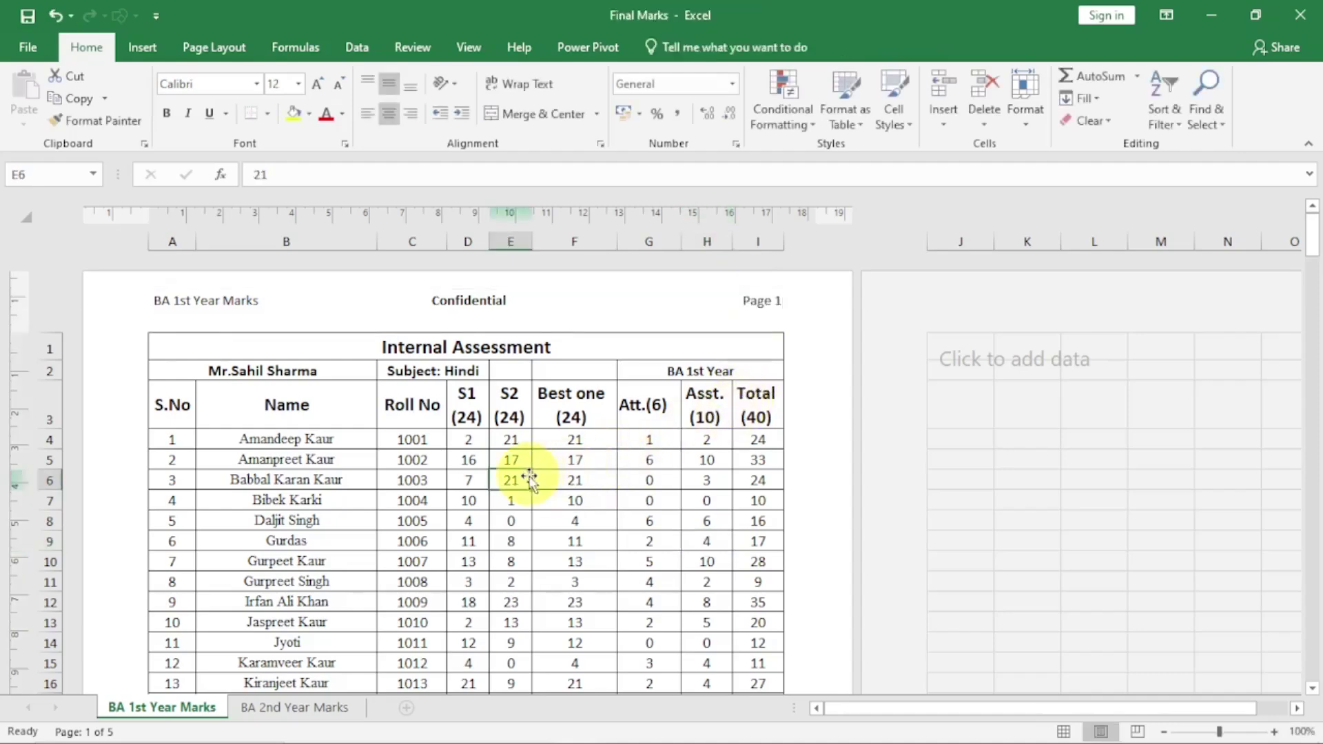
{"action": "scroll", "coordinate": [529, 477], "scroll_direction": "down", "scroll_amount": 5}
{"action": "scroll", "coordinate": [528, 477], "scroll_direction": "down", "scroll_amount": 8}
{"action": "left_click", "coordinate": [535, 420]}
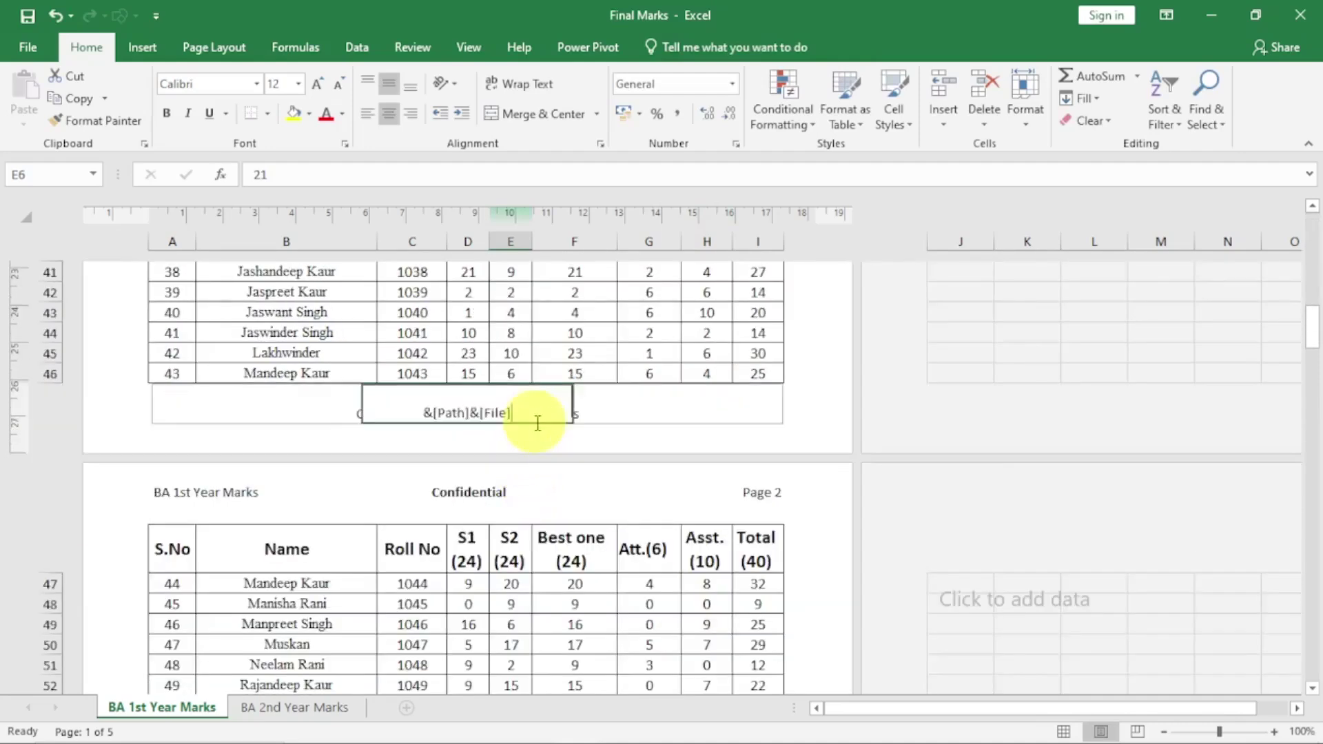
{"action": "left_click", "coordinate": [526, 414]}
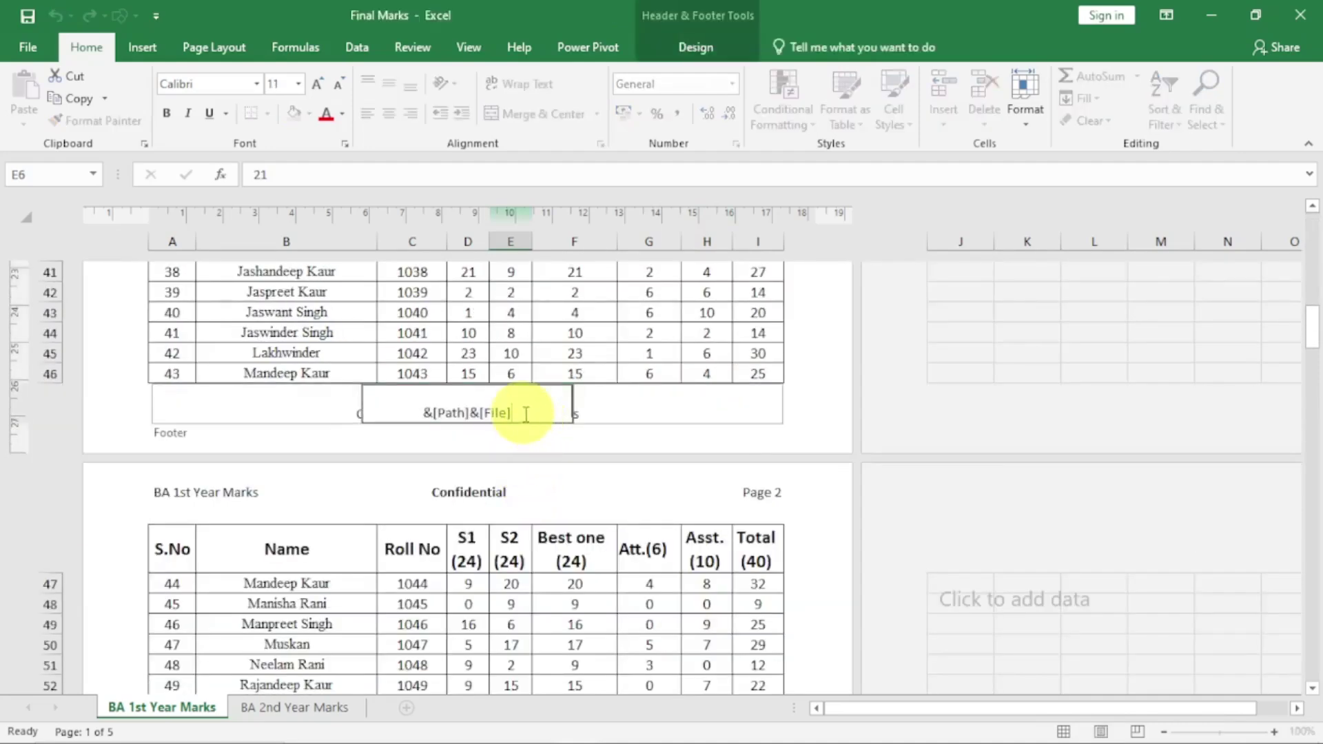
{"action": "left_click_drag", "start_coordinate": [471, 413], "coordinate": [427, 414]}
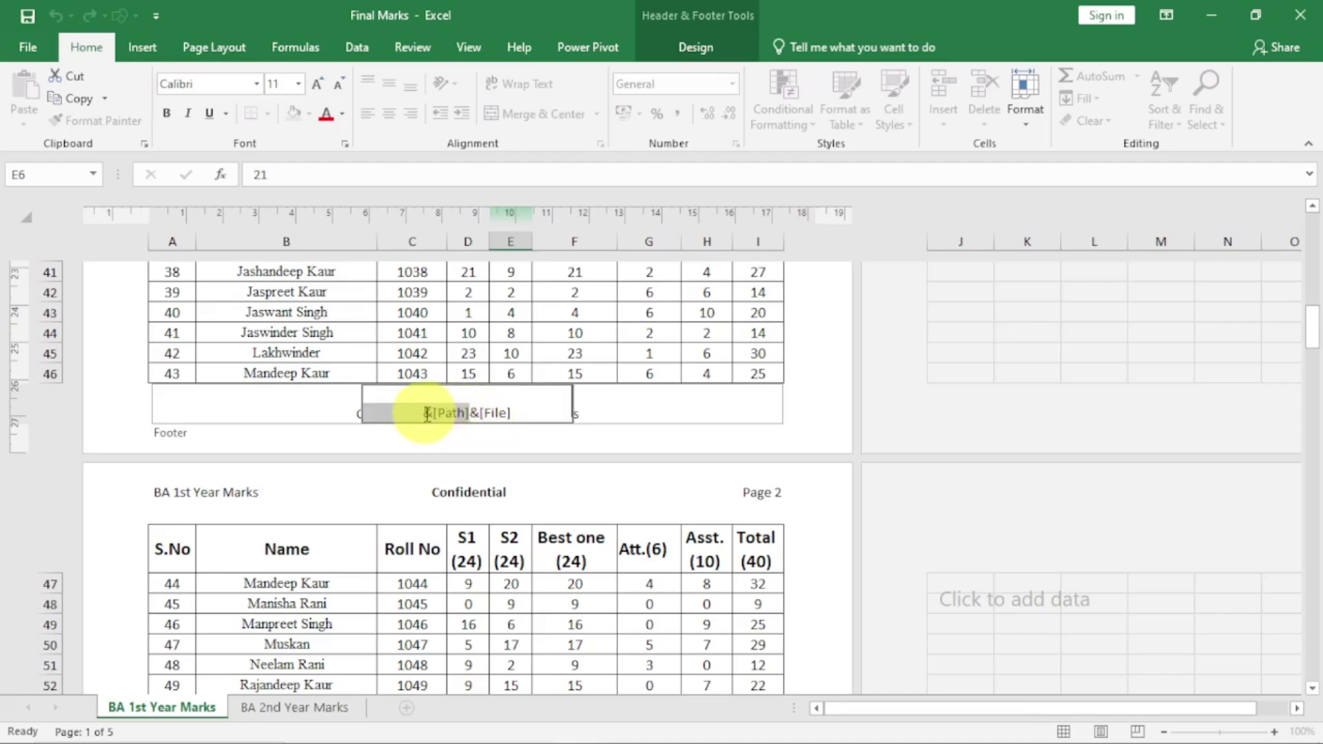
{"action": "left_click", "coordinate": [540, 412]}
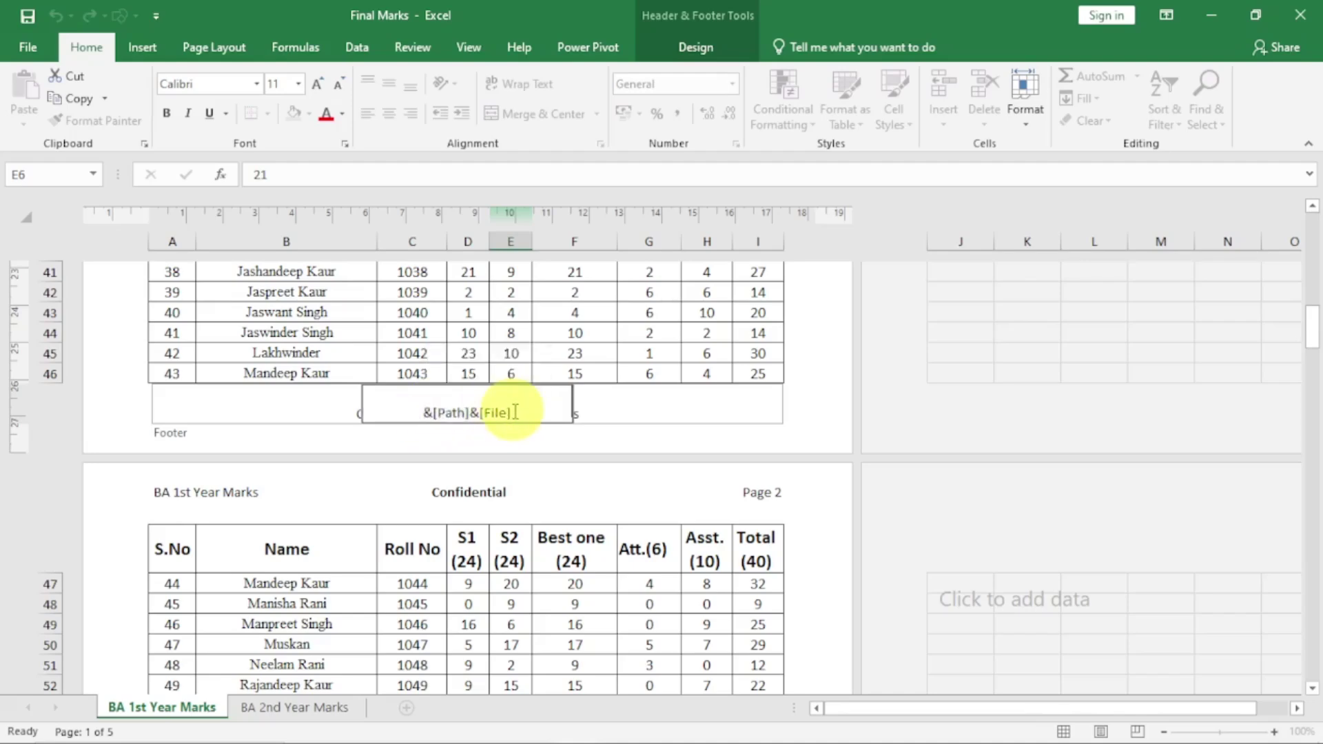
{"action": "left_click_drag", "start_coordinate": [499, 412], "coordinate": [475, 411]}
{"action": "key", "text": "ctrl+c"}
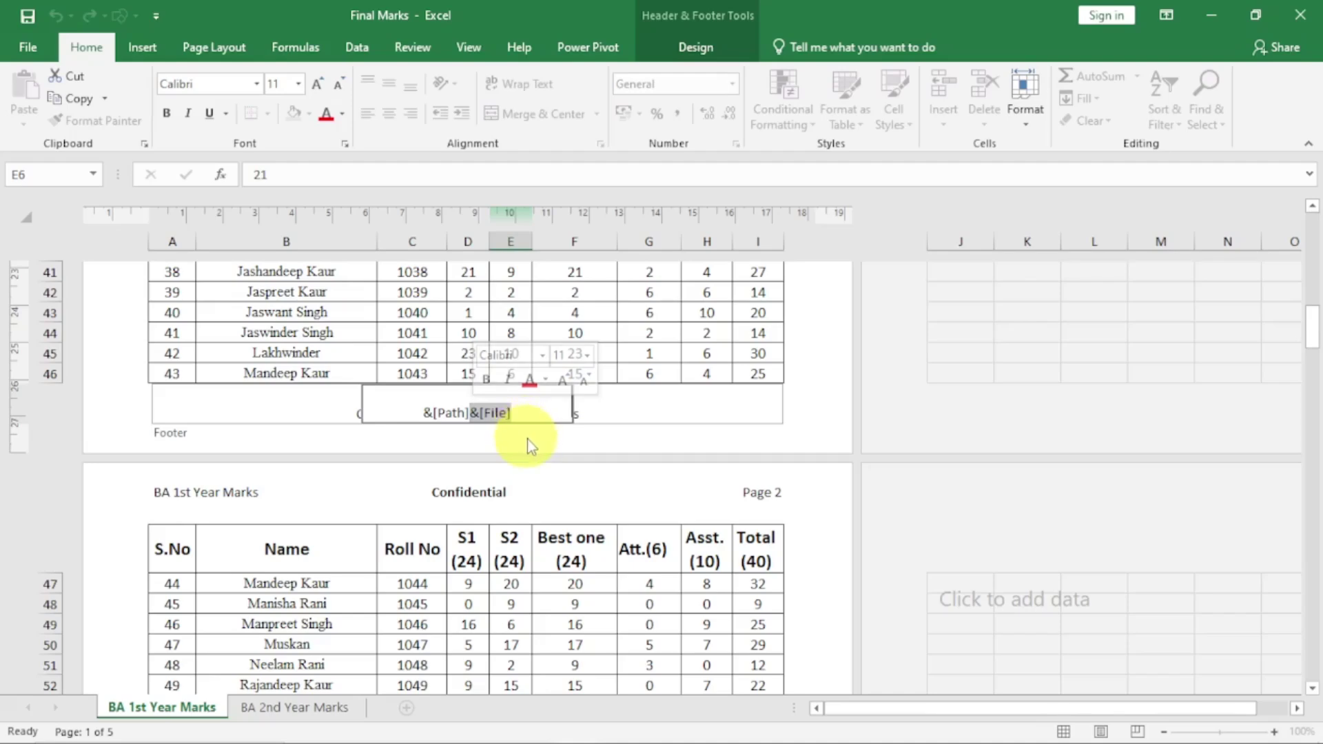
{"action": "key", "text": "Delete"}
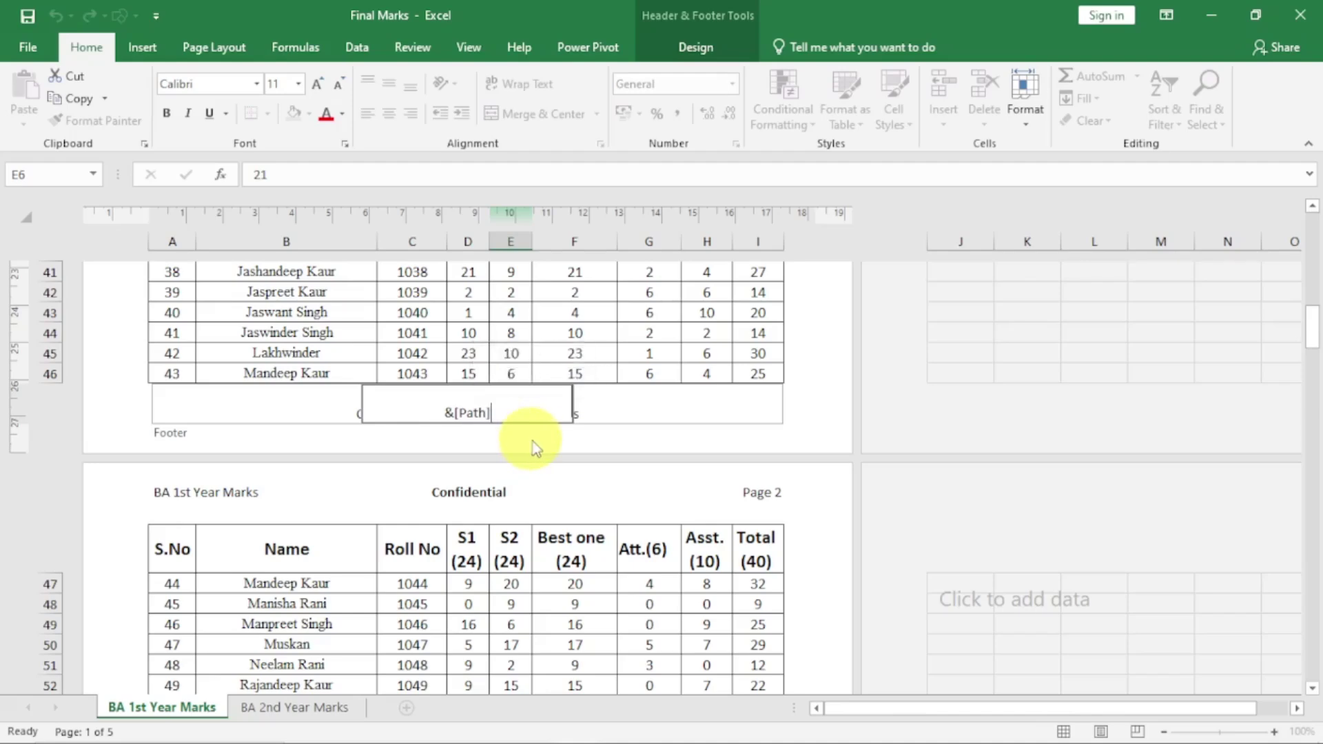
Paste the file name into the right footer and type the teacher's name on the left
{"action": "left_click", "coordinate": [613, 405]}
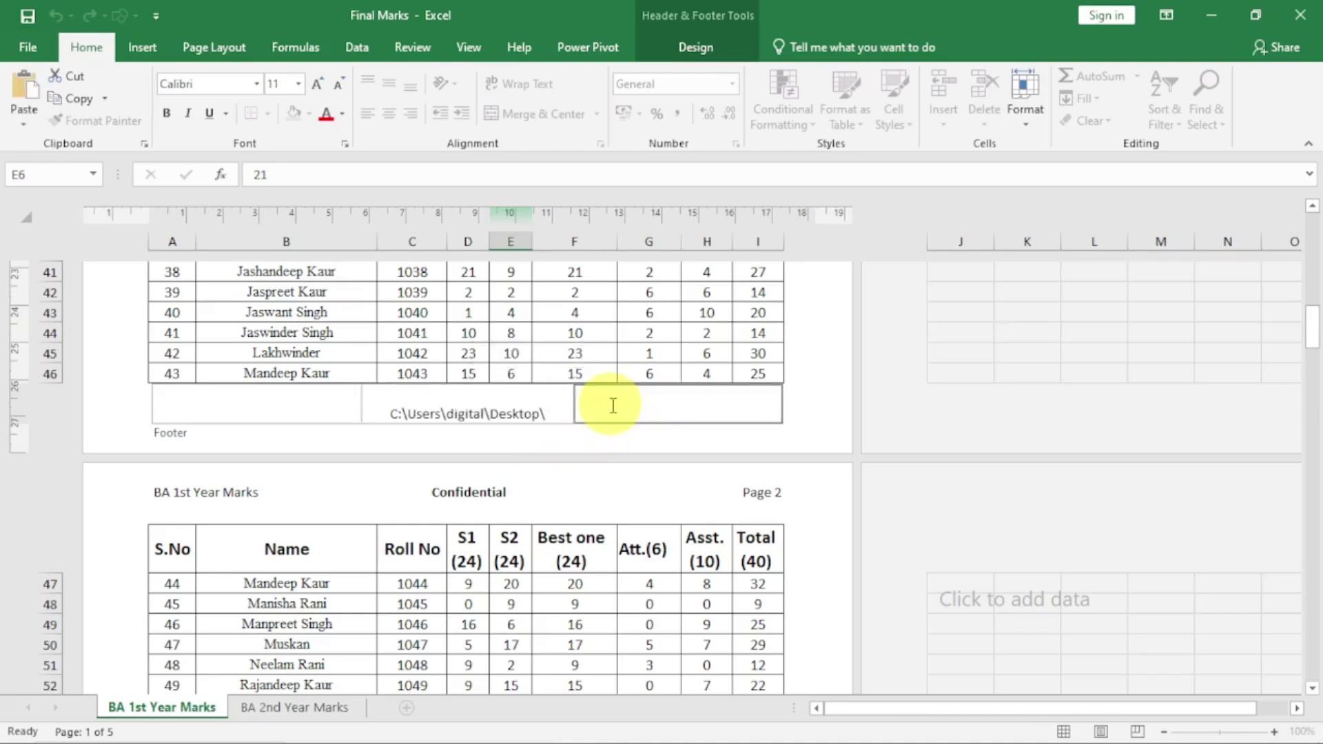
{"action": "key", "text": "ctrl+v"}
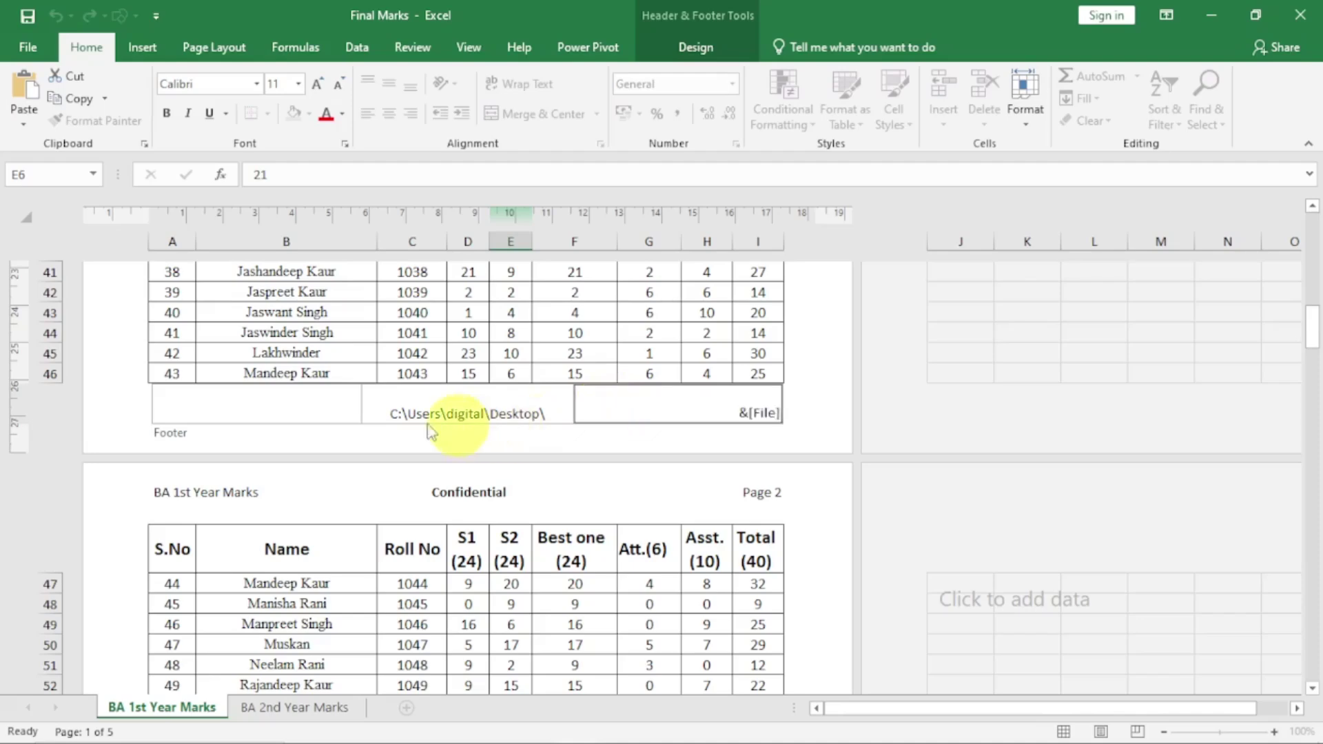
{"action": "left_click", "coordinate": [290, 406]}
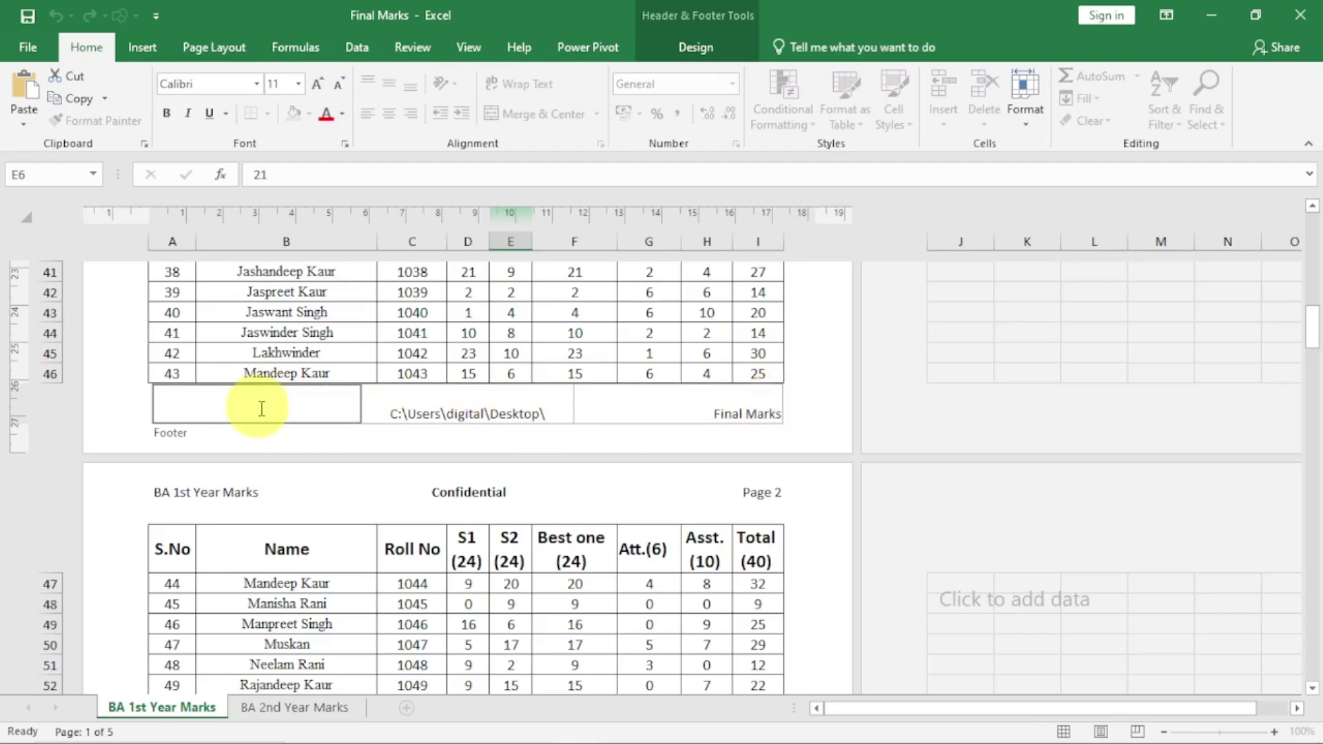
Review the footer across pages, checking the left name and right file name fields
{"action": "left_click", "coordinate": [308, 583]}
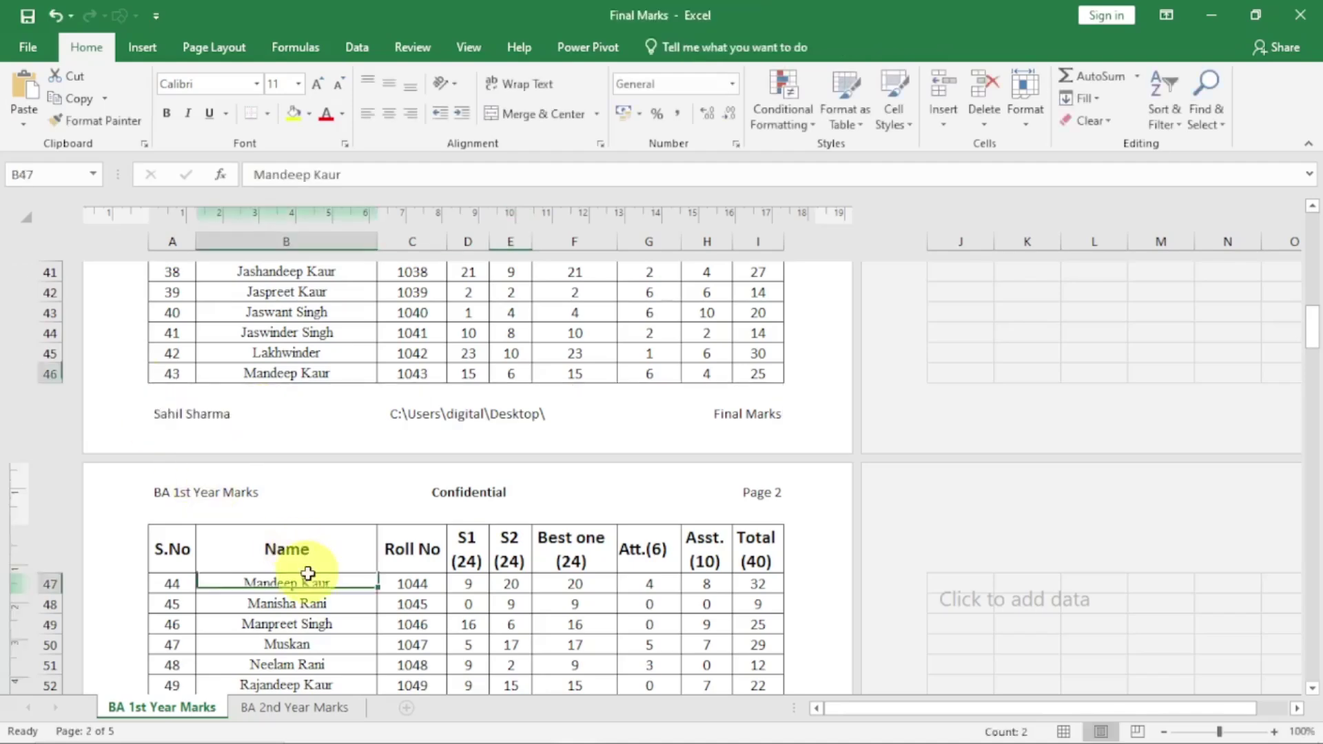
{"action": "scroll", "coordinate": [308, 583], "scroll_direction": "down", "scroll_amount": 13}
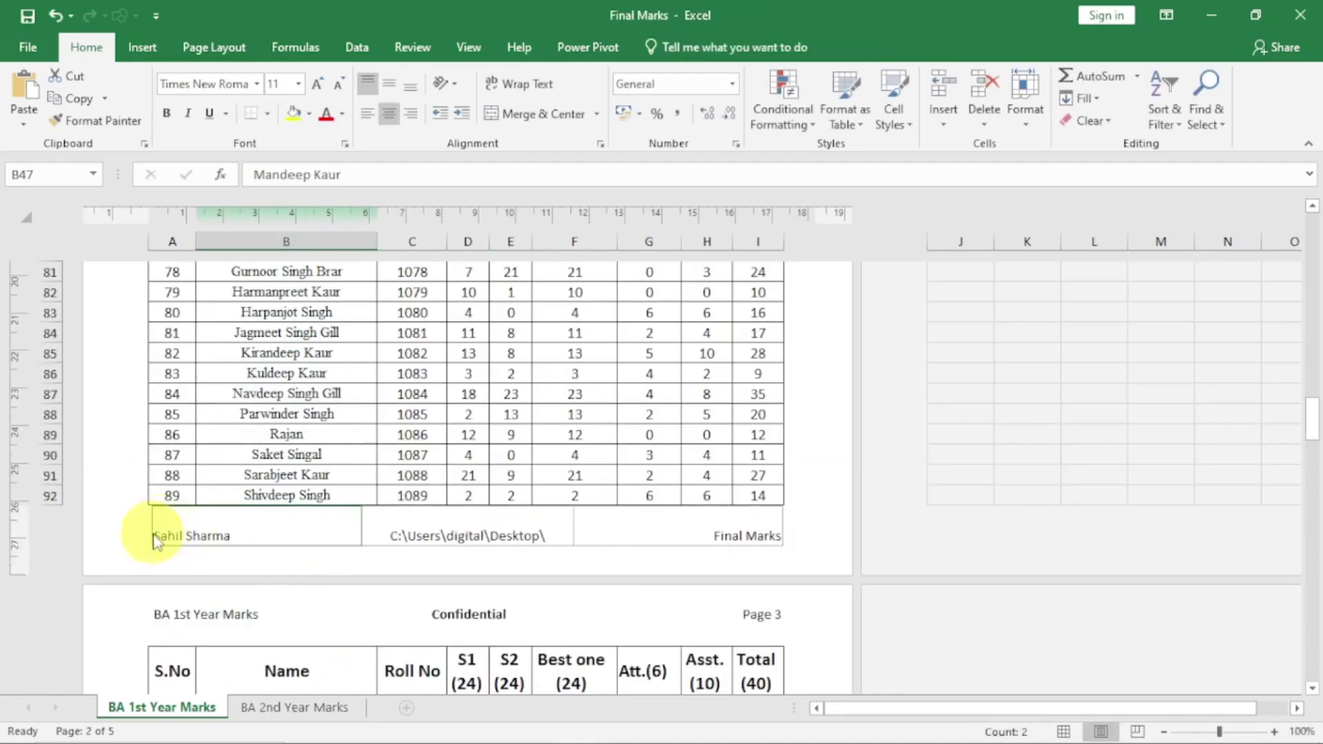
{"action": "scroll", "coordinate": [487, 534], "scroll_direction": "down", "scroll_amount": 15}
{"action": "scroll", "coordinate": [487, 545], "scroll_direction": "up", "scroll_amount": 20}
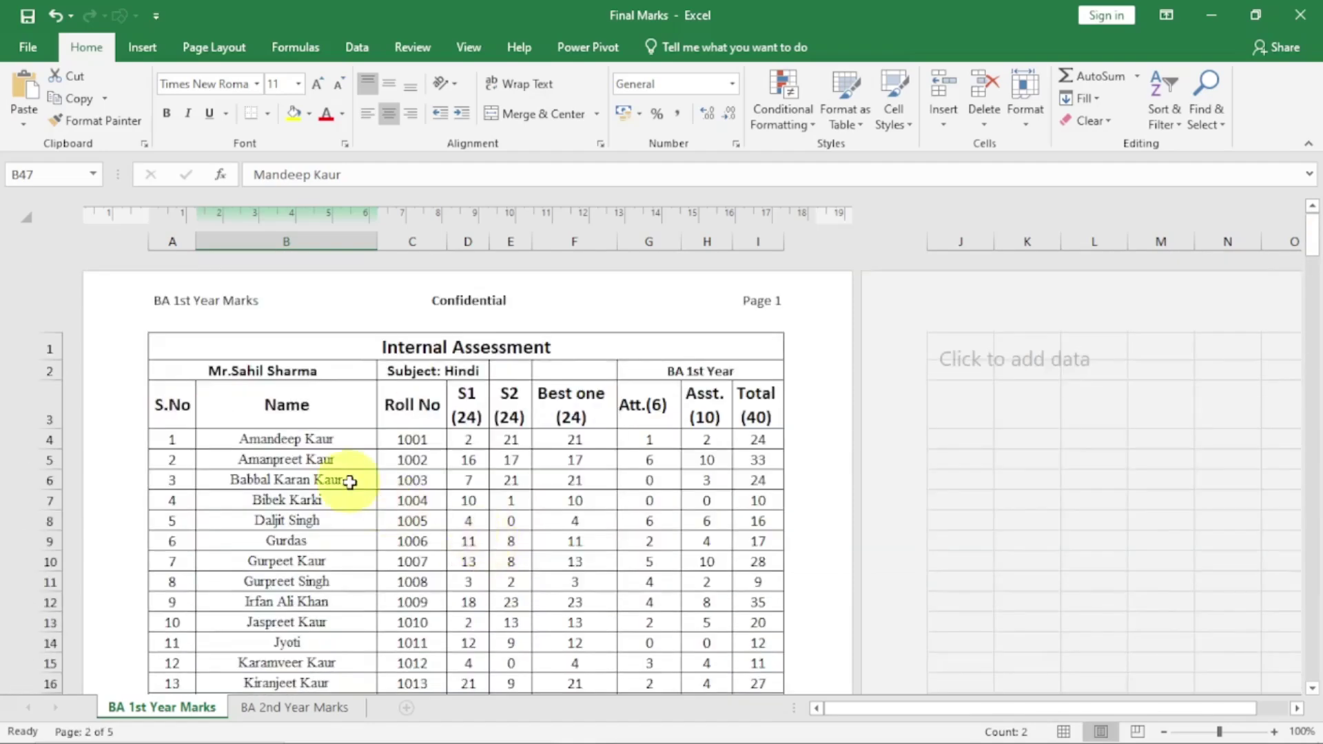
{"action": "left_click", "coordinate": [350, 482]}
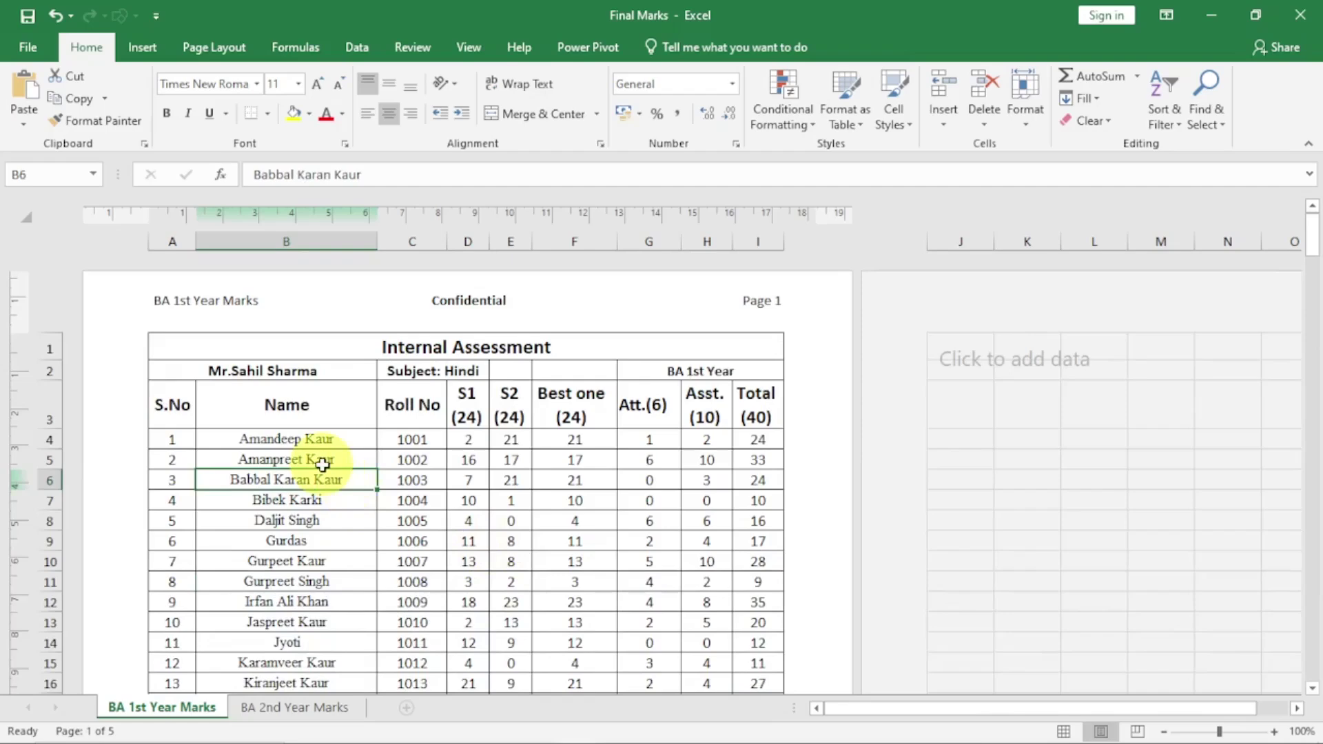
{"action": "scroll", "coordinate": [323, 465], "scroll_direction": "down", "scroll_amount": 14}
{"action": "left_click", "coordinate": [233, 413]}
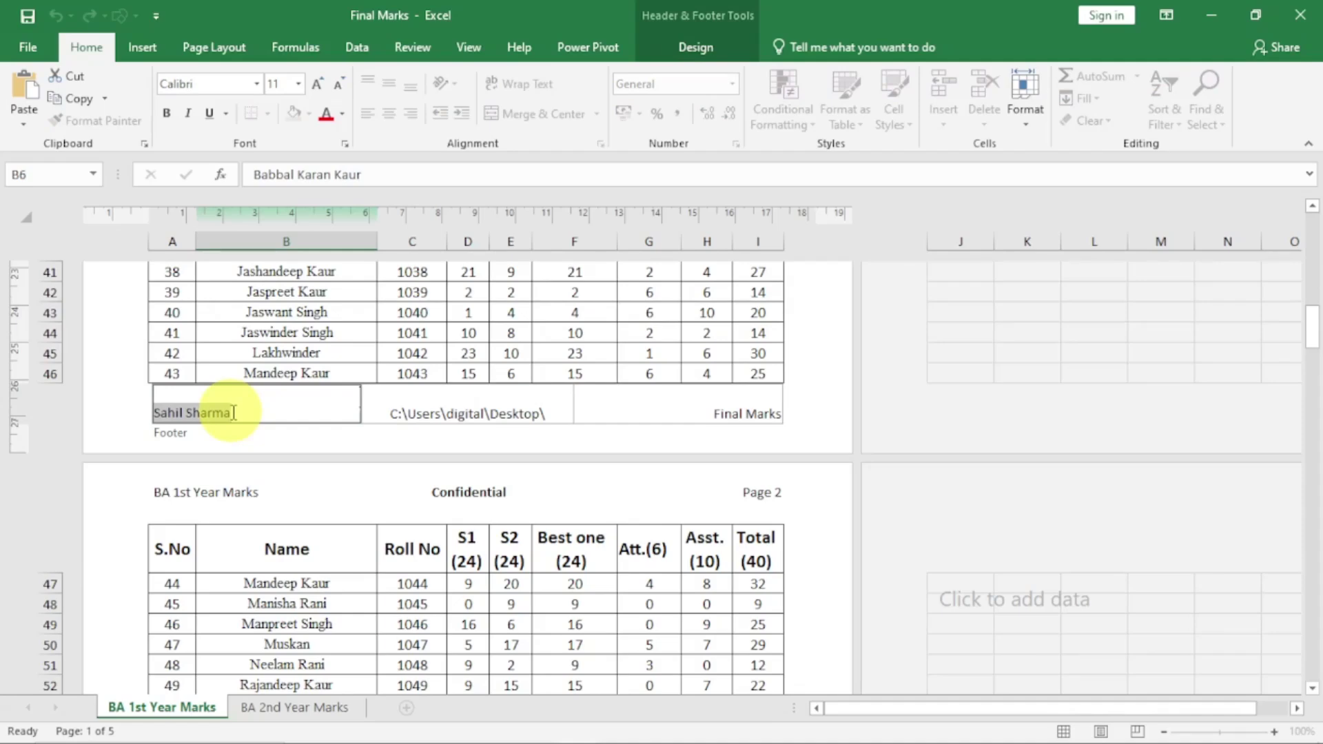
{"action": "left_click", "coordinate": [667, 410]}
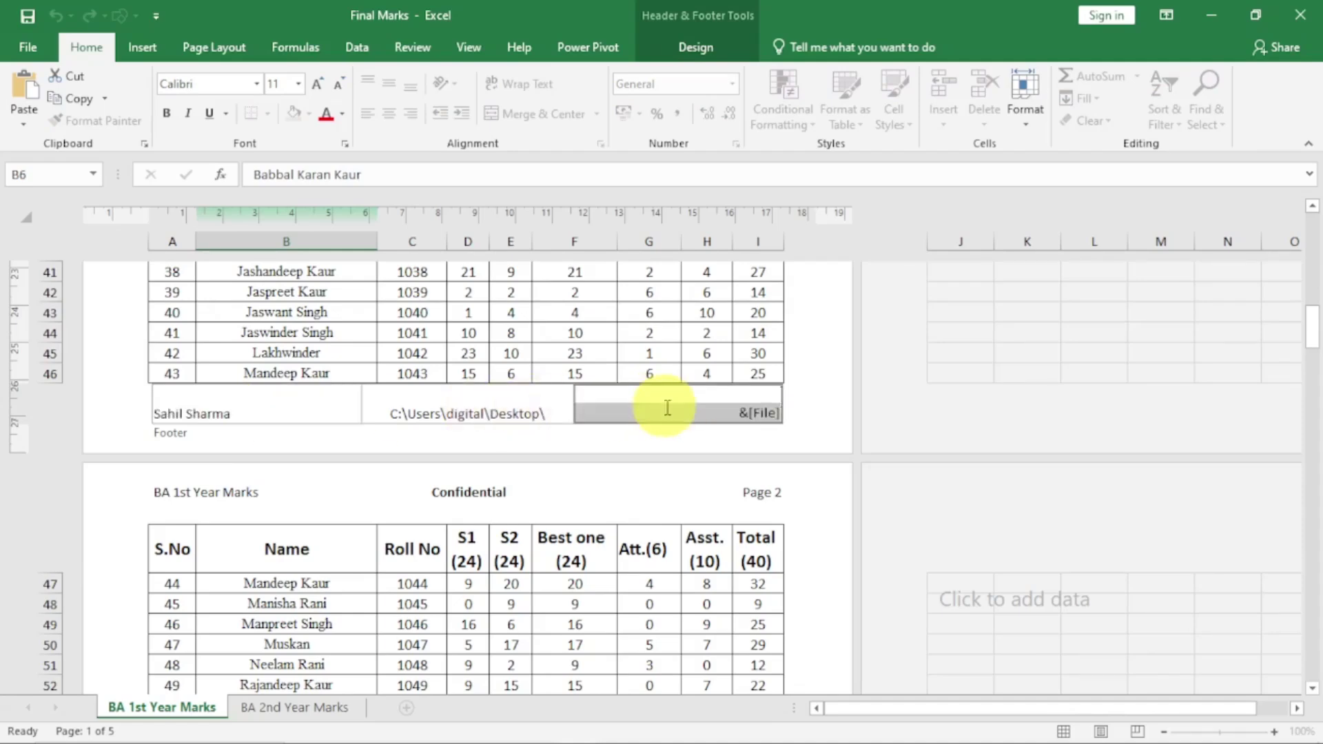
{"action": "left_click", "coordinate": [569, 608]}
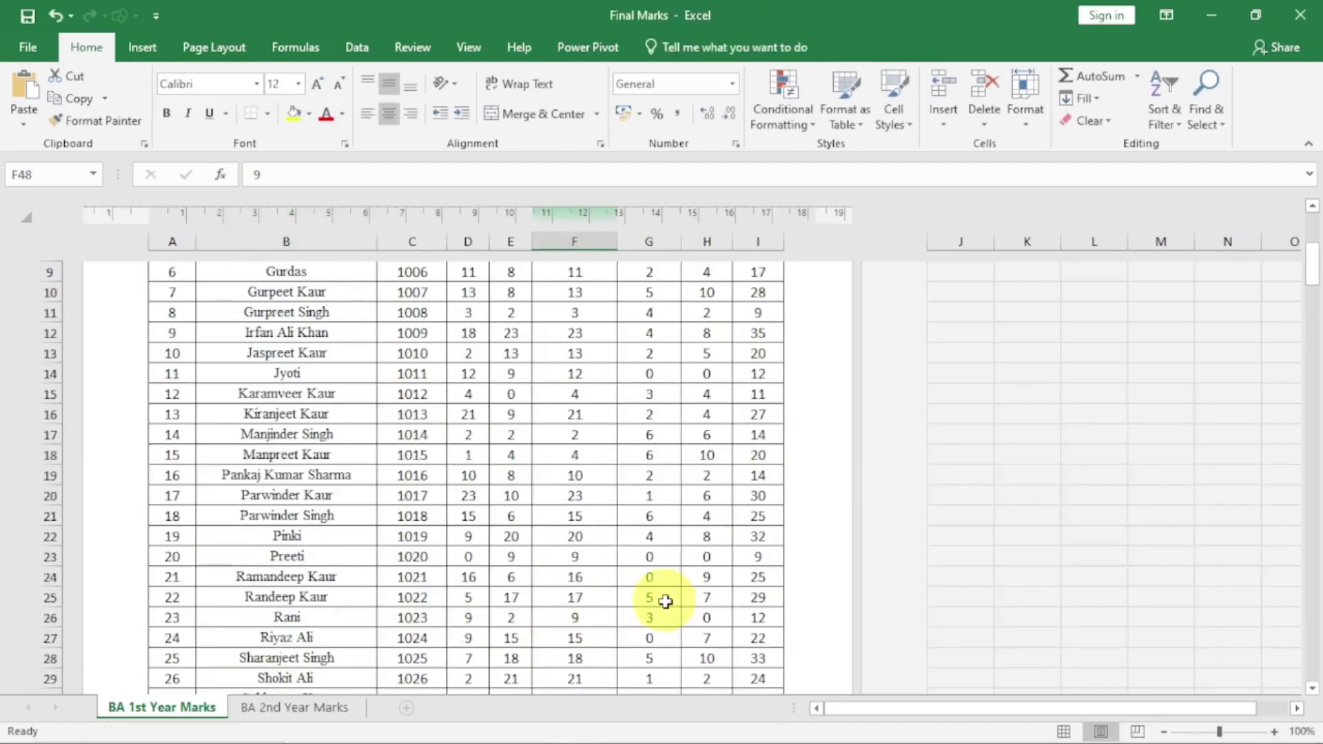
Confirm the header's right section shows Page 1, then reopen the centre header section
{"action": "scroll", "coordinate": [665, 602], "scroll_direction": "up", "scroll_amount": 3}
{"action": "left_click", "coordinate": [743, 309]}
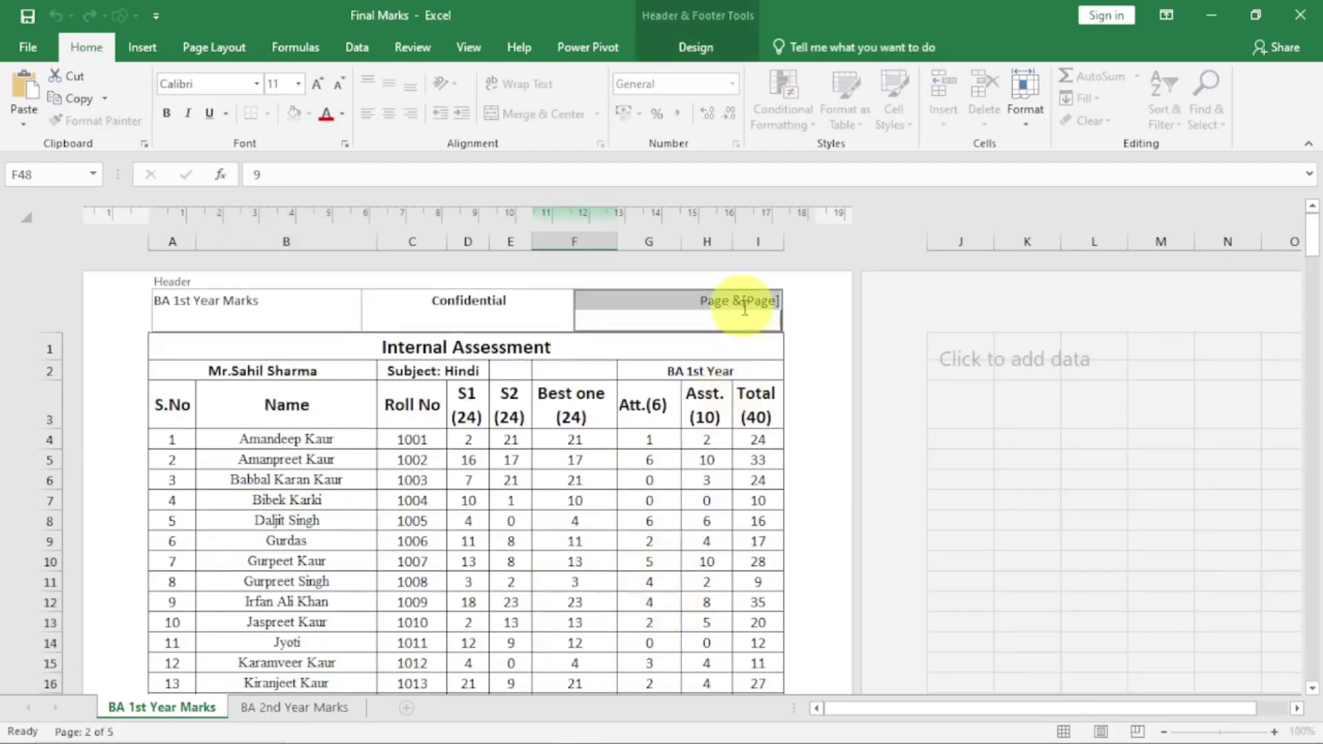
{"action": "left_click", "coordinate": [598, 559]}
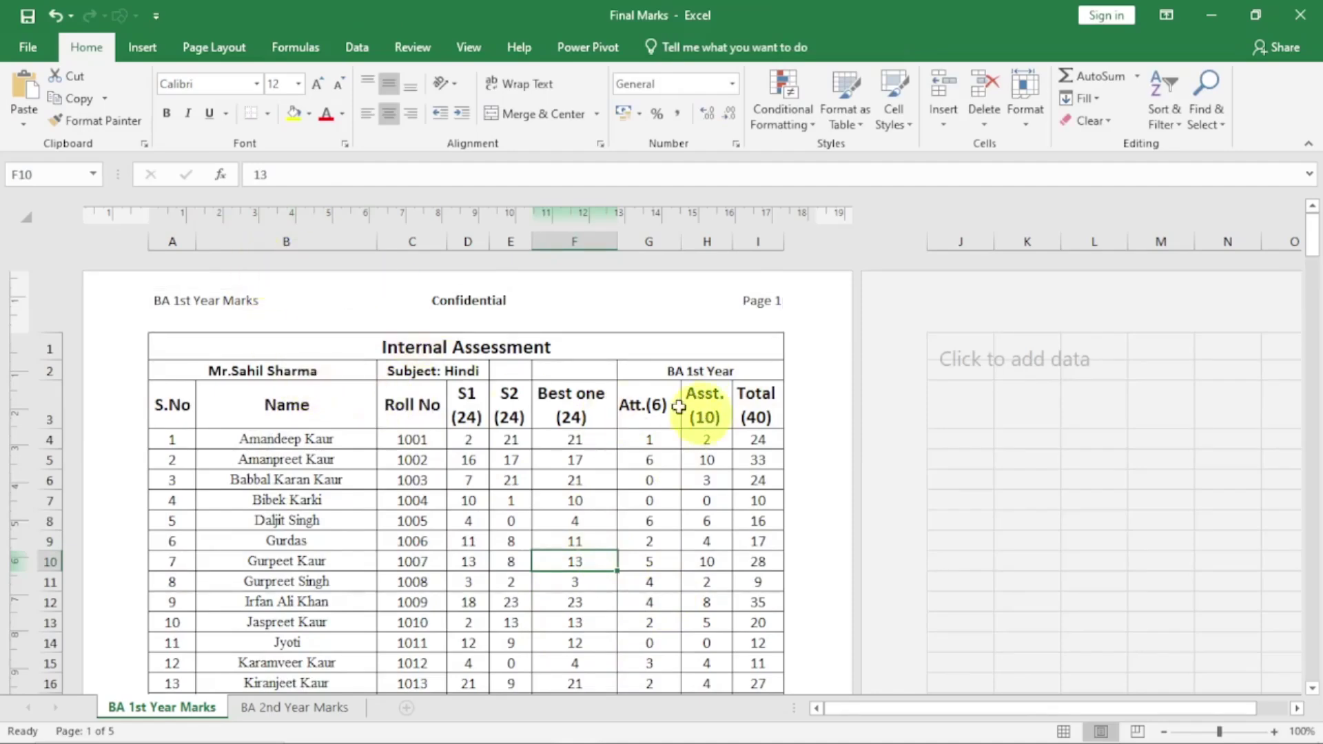
{"action": "left_click", "coordinate": [476, 301]}
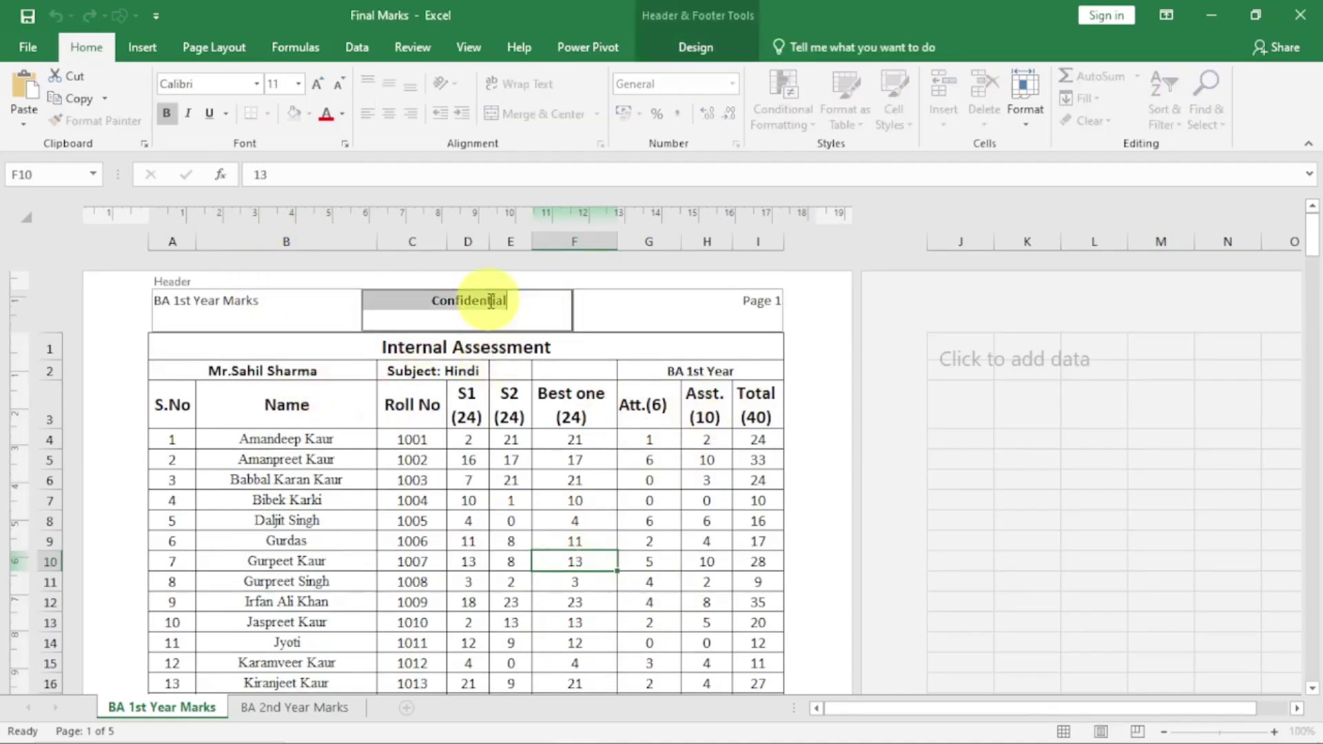
Delete the Confidential text and the page-number text from the header
{"action": "left_click", "coordinate": [693, 56]}
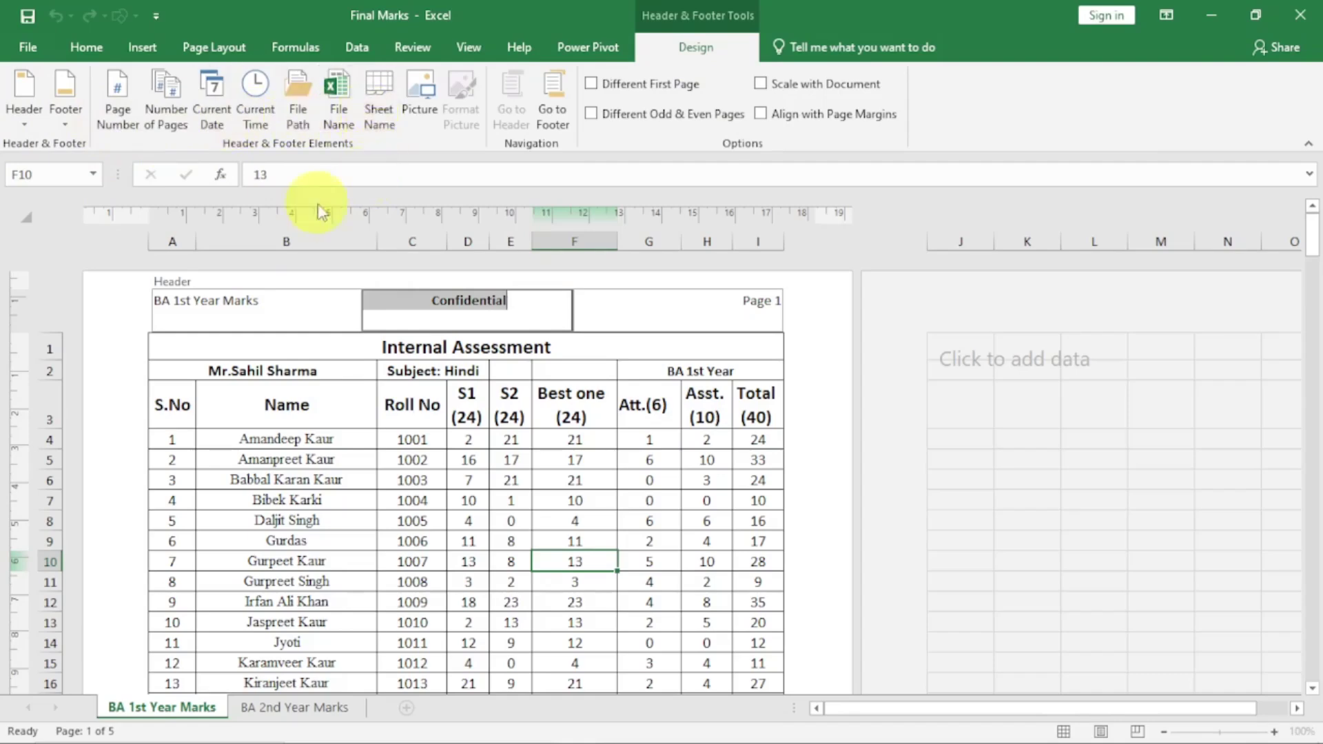
{"action": "left_click", "coordinate": [270, 300]}
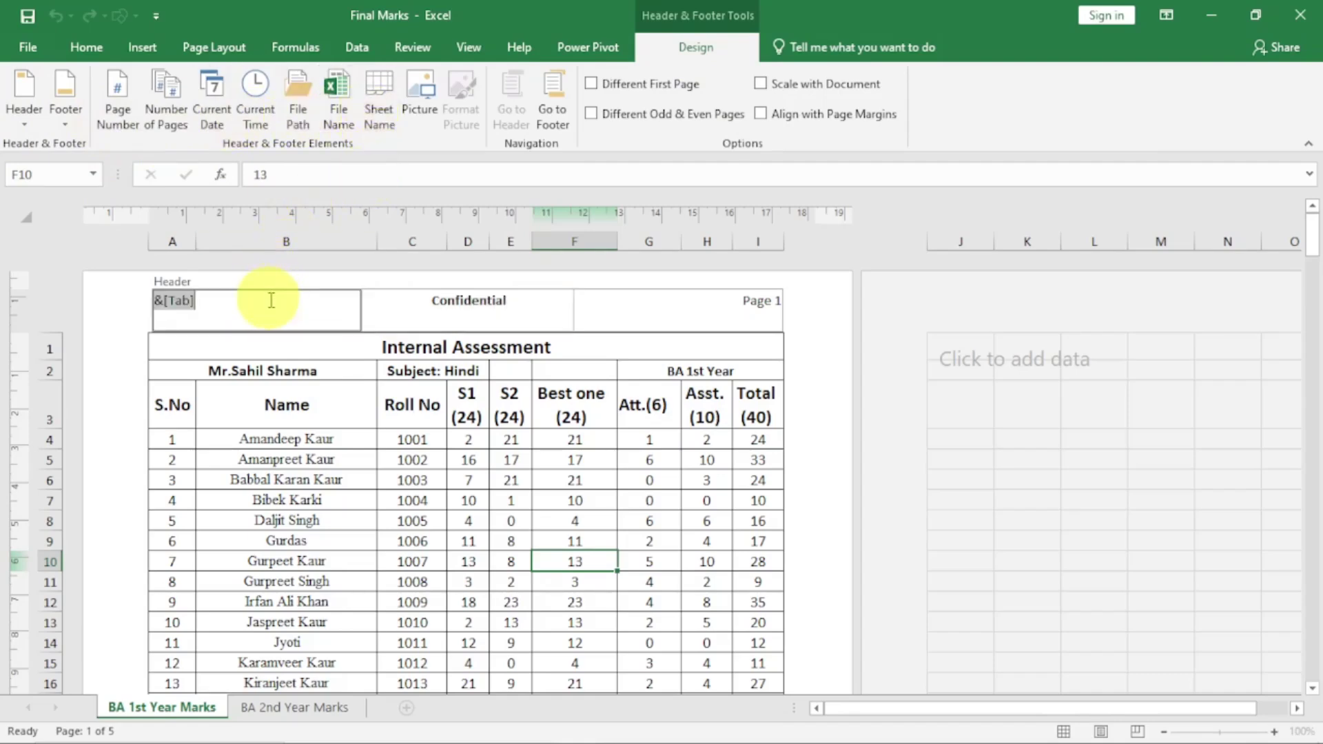
{"action": "left_click", "coordinate": [516, 296]}
{"action": "key", "text": "Delete"}
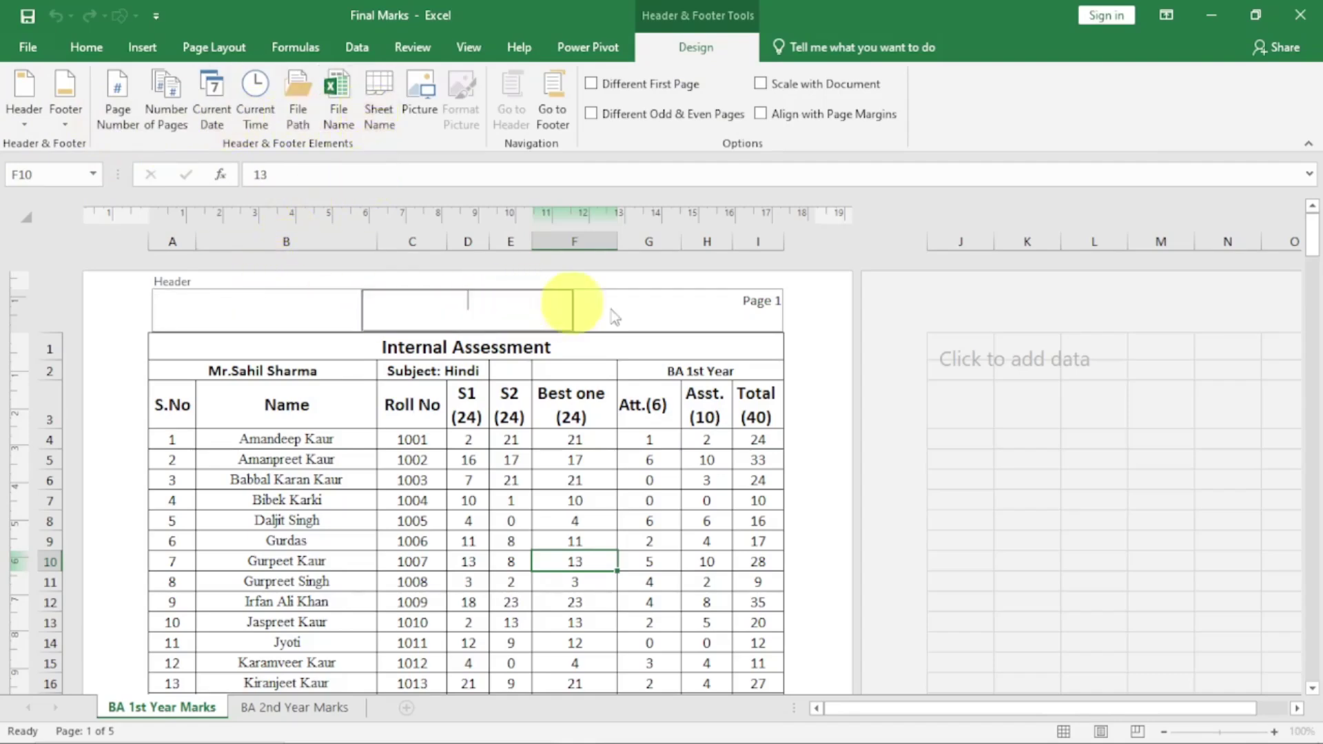
{"action": "left_click", "coordinate": [774, 309]}
{"action": "key", "text": "Delete"}
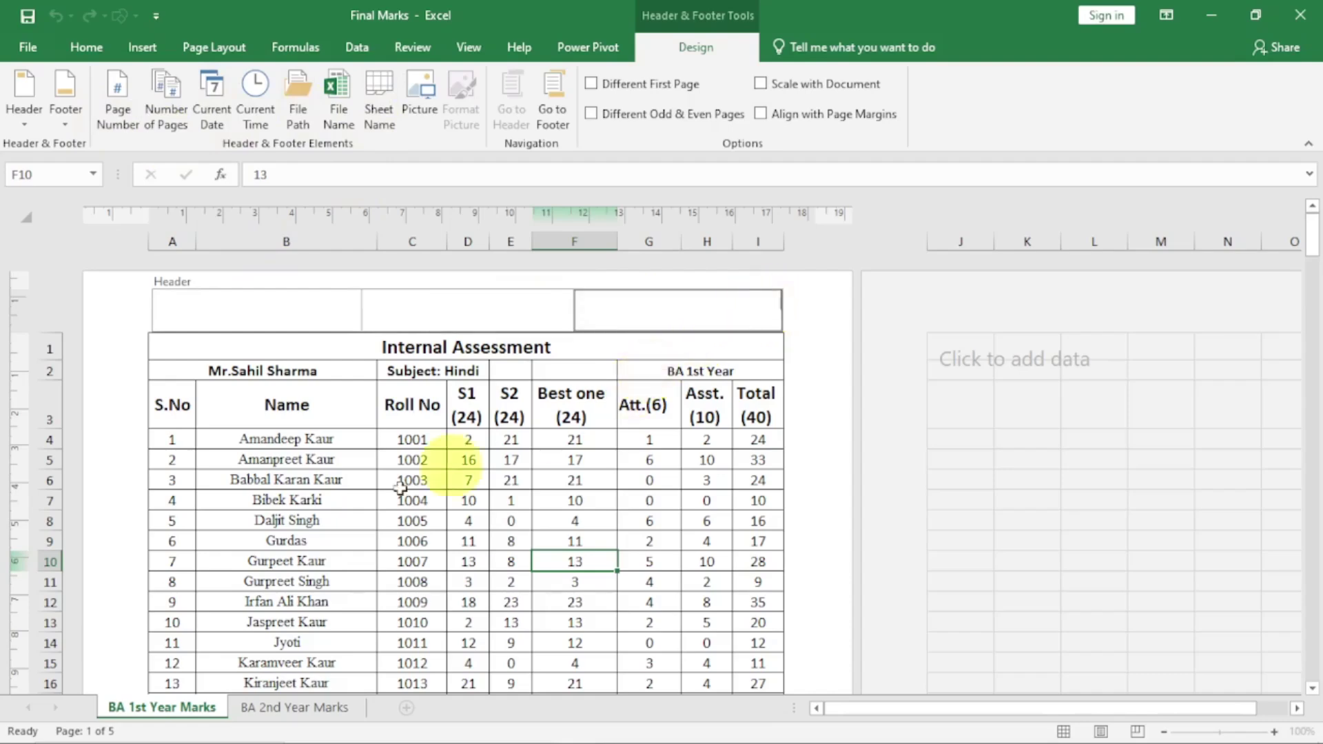
{"action": "left_click", "coordinate": [377, 500]}
Clear the teacher's name, file path and Final Marks from the footer, then reopen the left header
{"action": "scroll", "coordinate": [377, 500], "scroll_direction": "down", "scroll_amount": 13}
{"action": "left_click", "coordinate": [235, 412]}
{"action": "key", "text": "Delete"}
{"action": "left_click", "coordinate": [458, 412]}
{"action": "key", "text": "Delete"}
{"action": "left_click", "coordinate": [736, 407]}
{"action": "key", "text": "Delete"}
{"action": "left_click", "coordinate": [281, 399]}
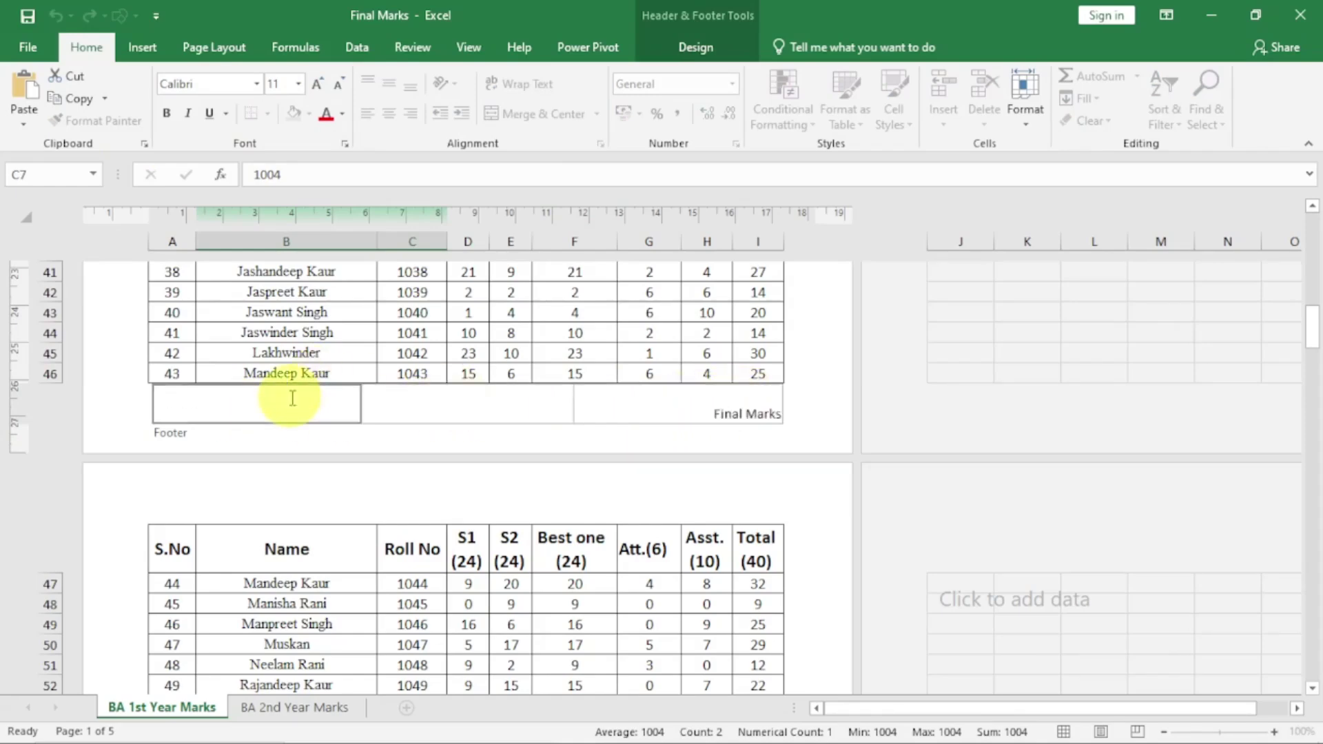
{"action": "left_click", "coordinate": [412, 353]}
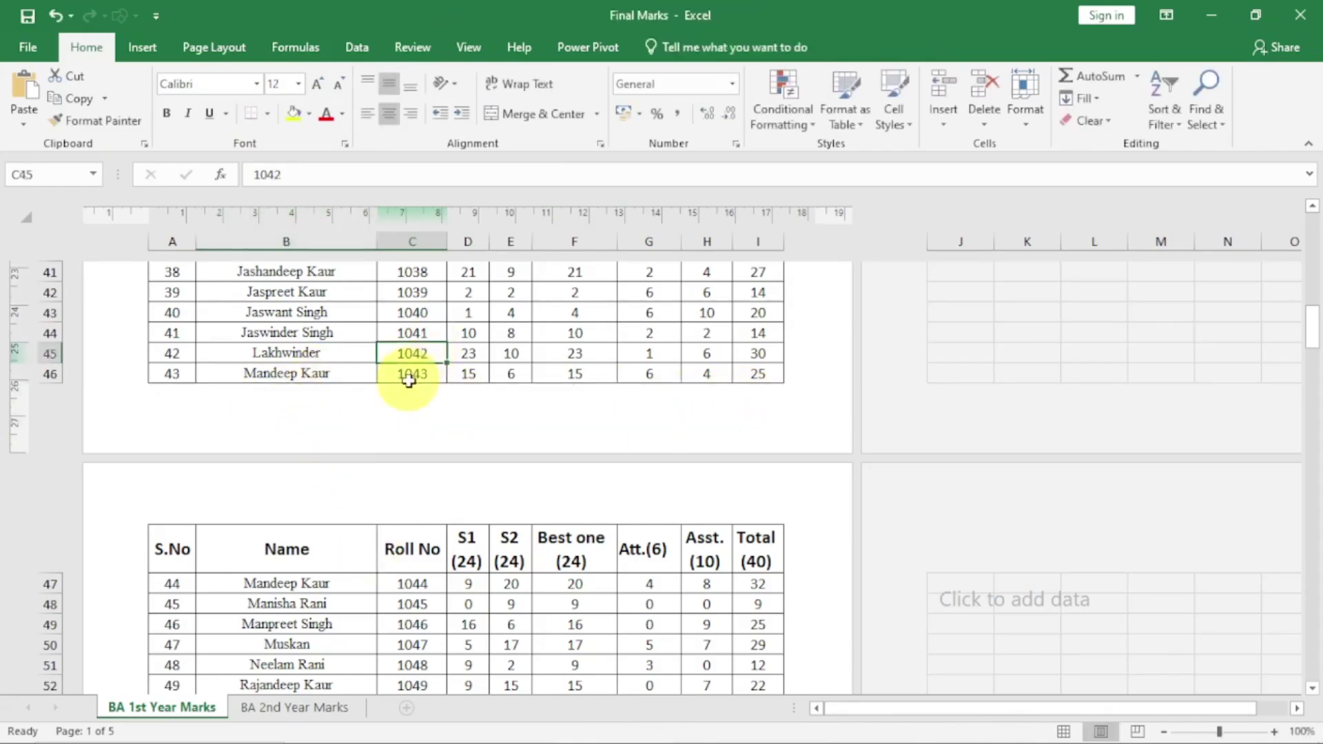
{"action": "scroll", "coordinate": [403, 382], "scroll_direction": "up", "scroll_amount": 11}
{"action": "scroll", "coordinate": [396, 394], "scroll_direction": "up", "scroll_amount": 4}
{"action": "left_click", "coordinate": [290, 314]}
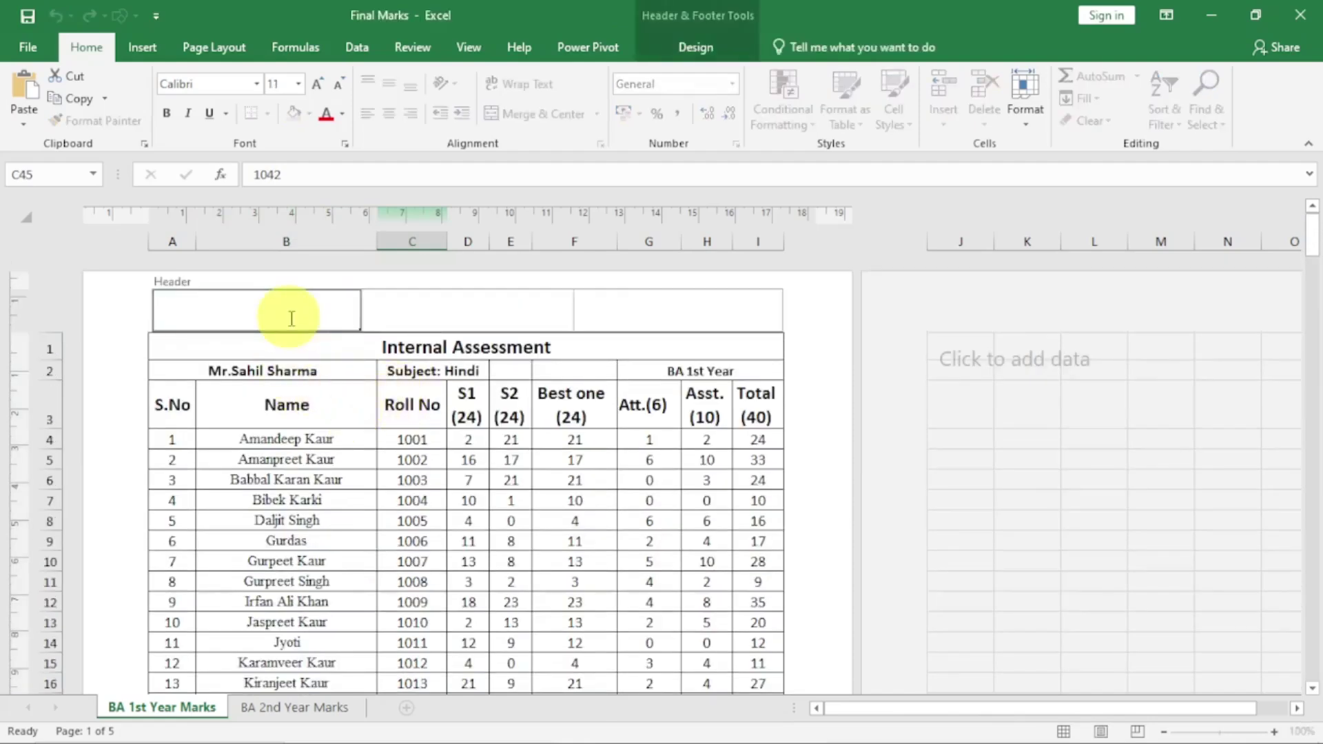
Insert the page-number code into the right header, trying and then removing a 'Page' label
{"action": "left_click", "coordinate": [702, 49]}
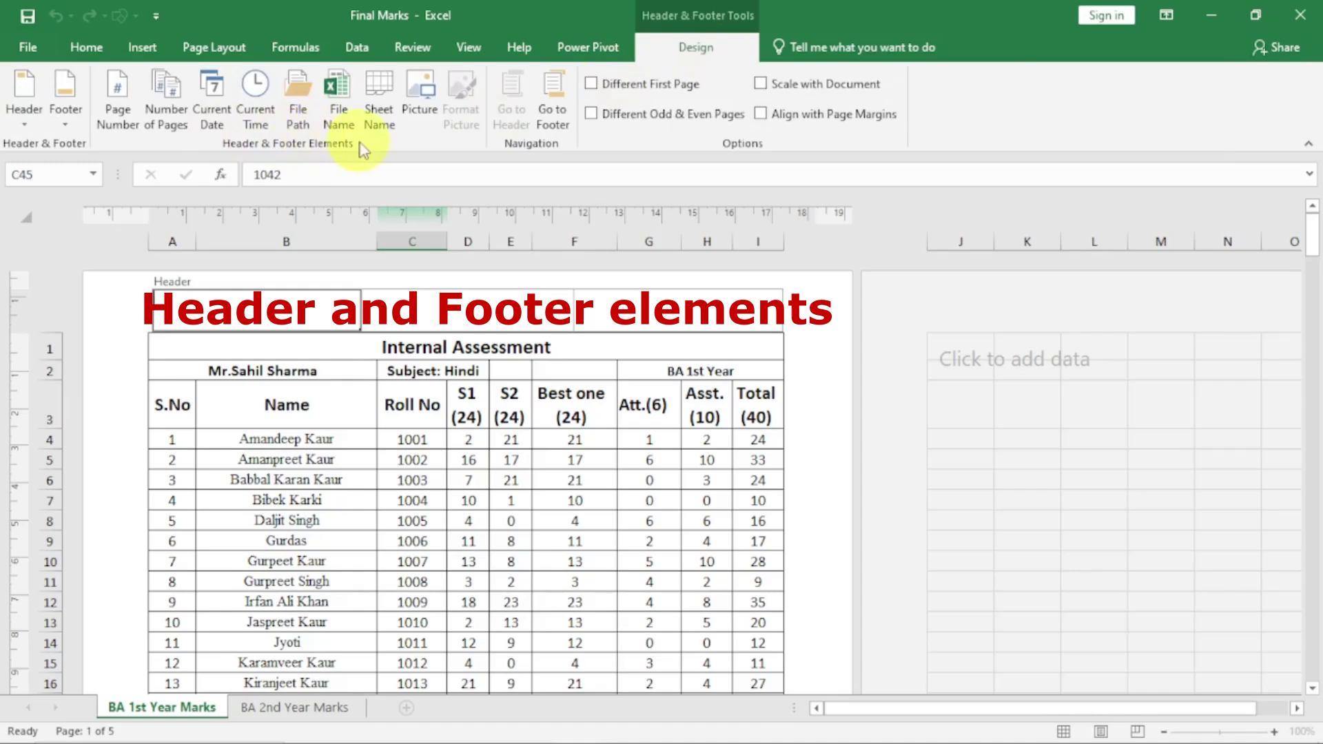
{"action": "left_click", "coordinate": [661, 303]}
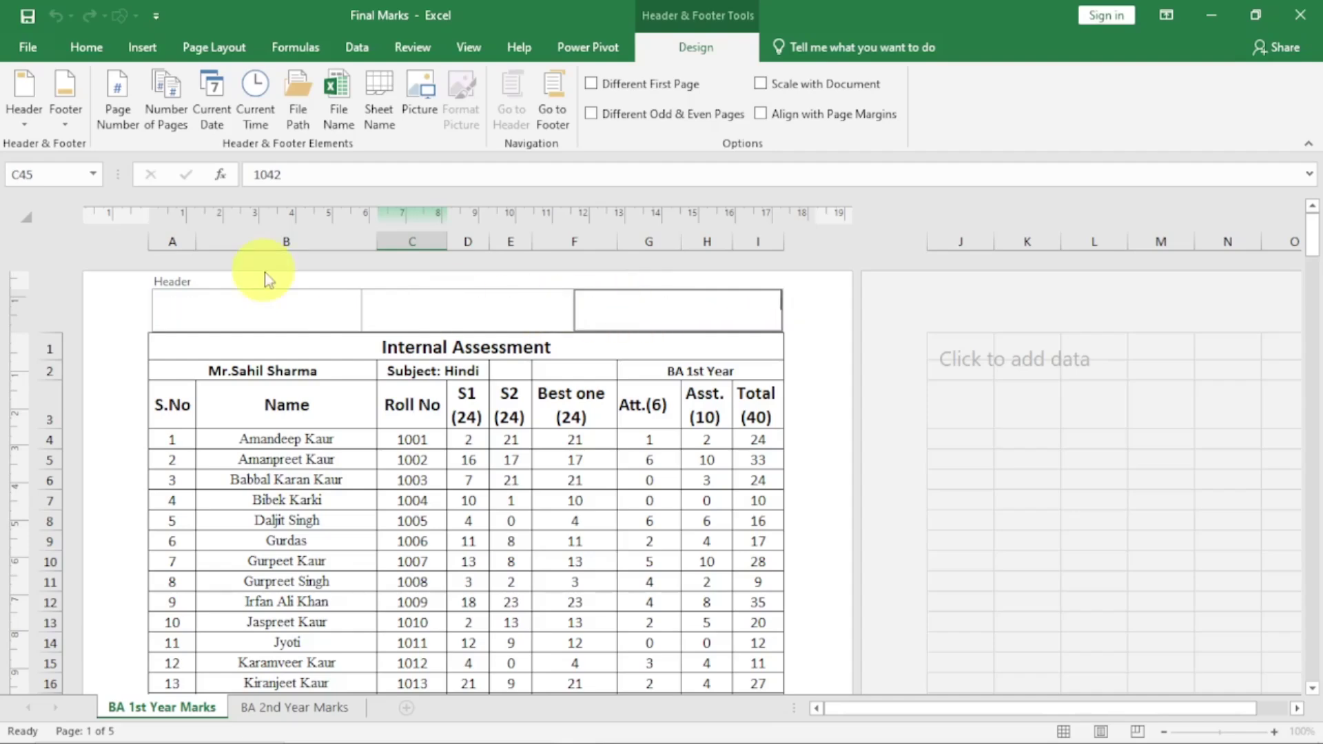
{"action": "left_click", "coordinate": [115, 110]}
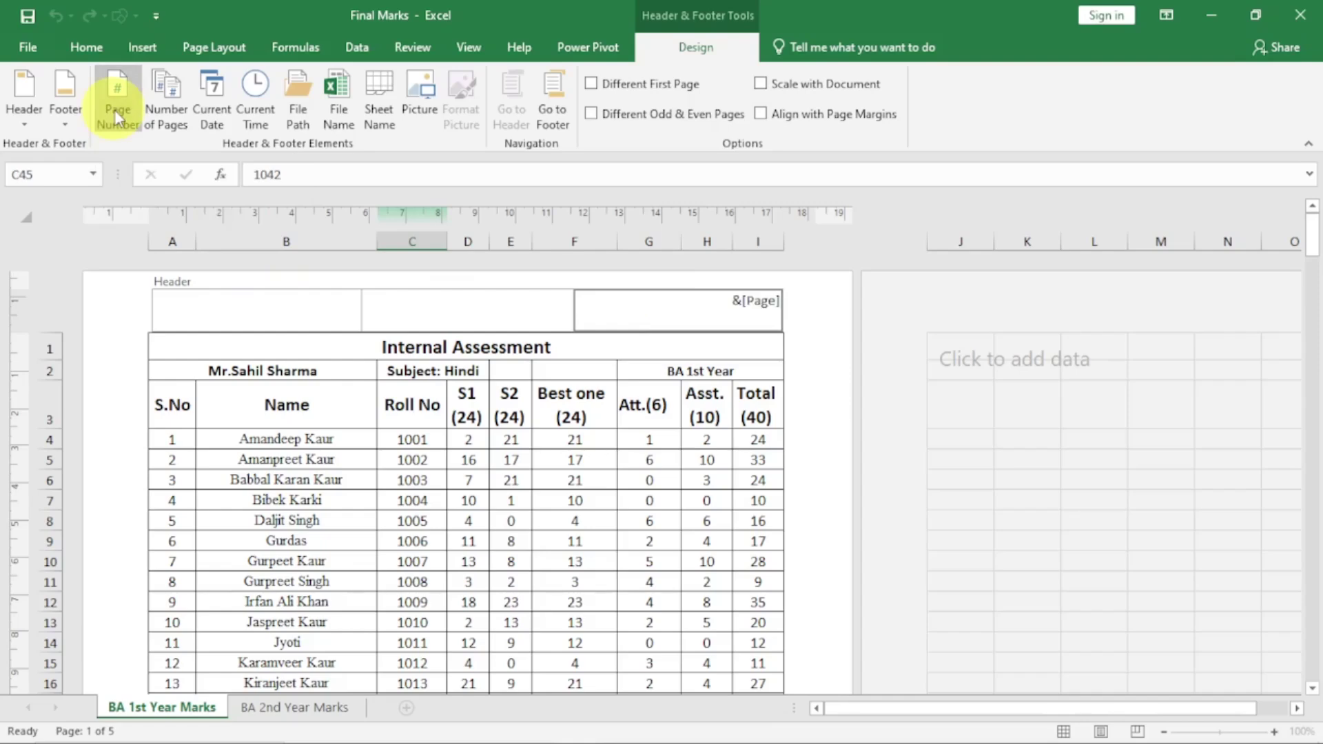
{"action": "left_click", "coordinate": [714, 462]}
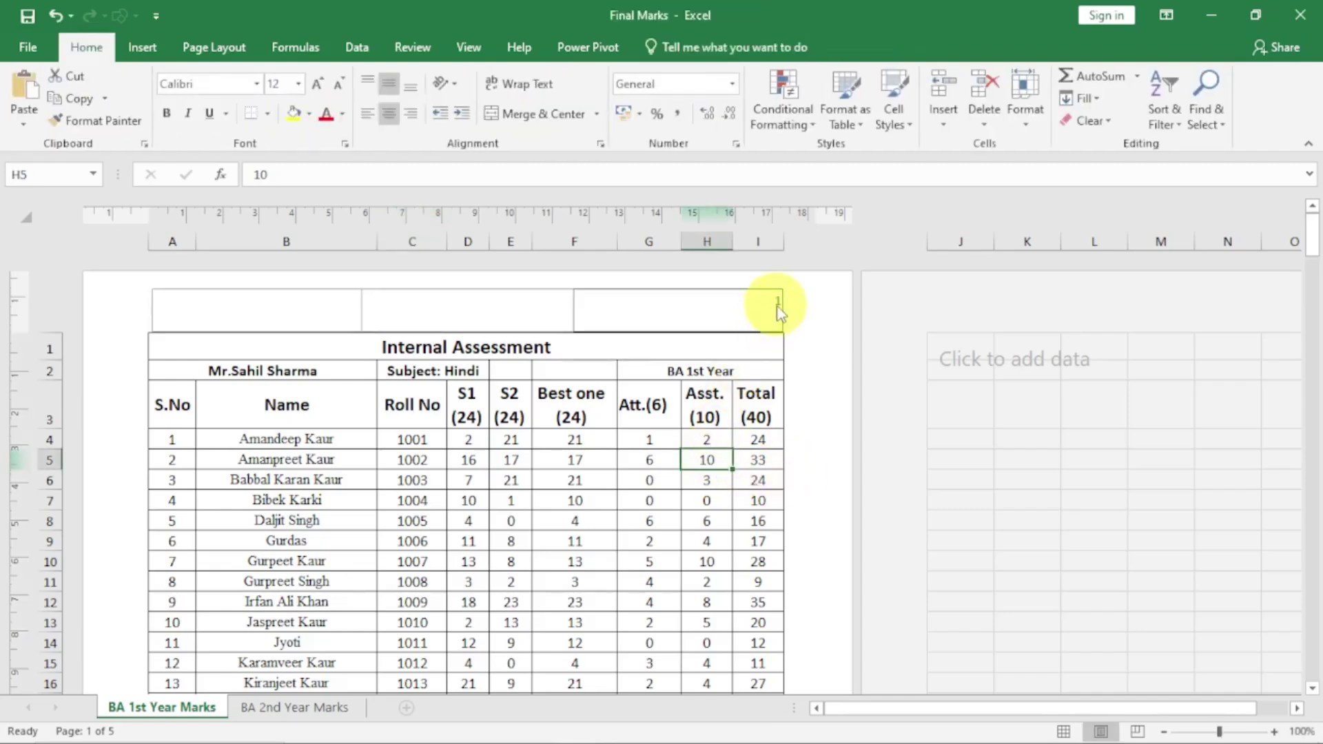
{"action": "left_click", "coordinate": [758, 305]}
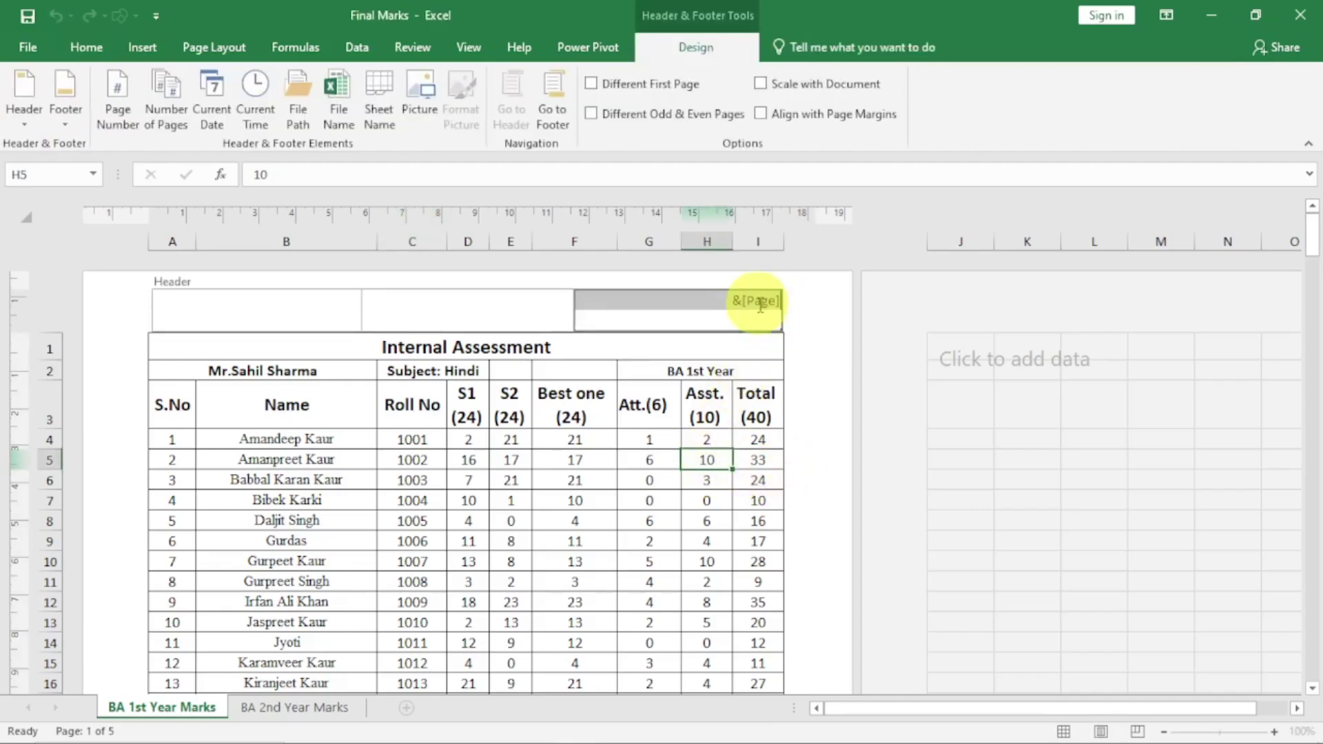
{"action": "left_click", "coordinate": [722, 305]}
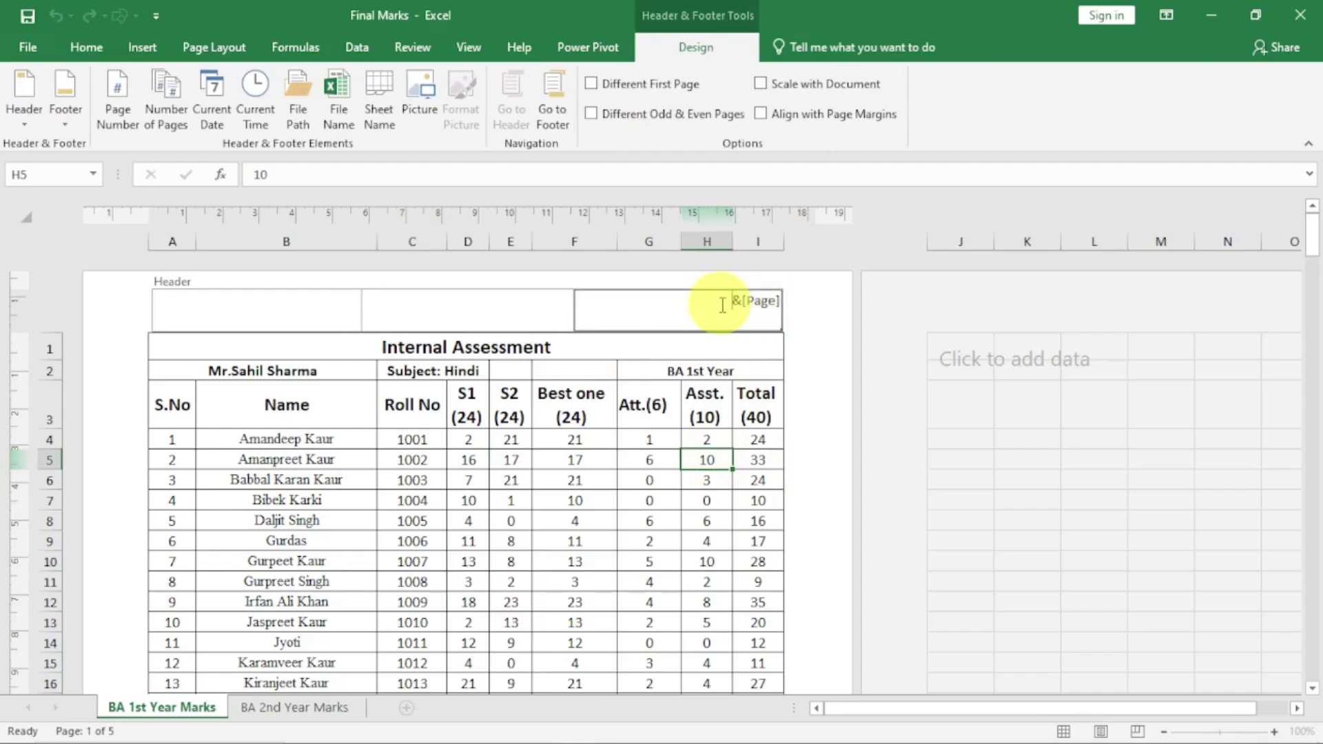
{"action": "type", "text": "Page"}
{"action": "left_click", "coordinate": [634, 540]}
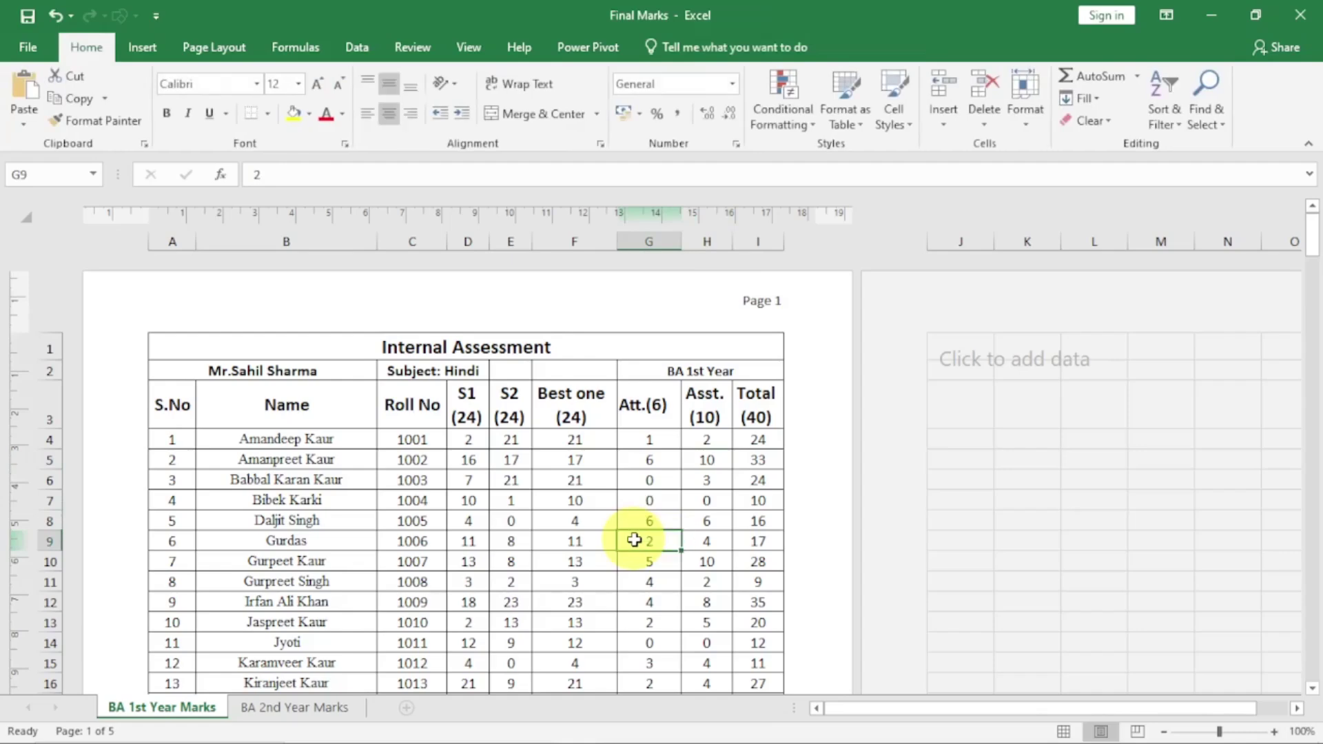
{"action": "left_click", "coordinate": [732, 303]}
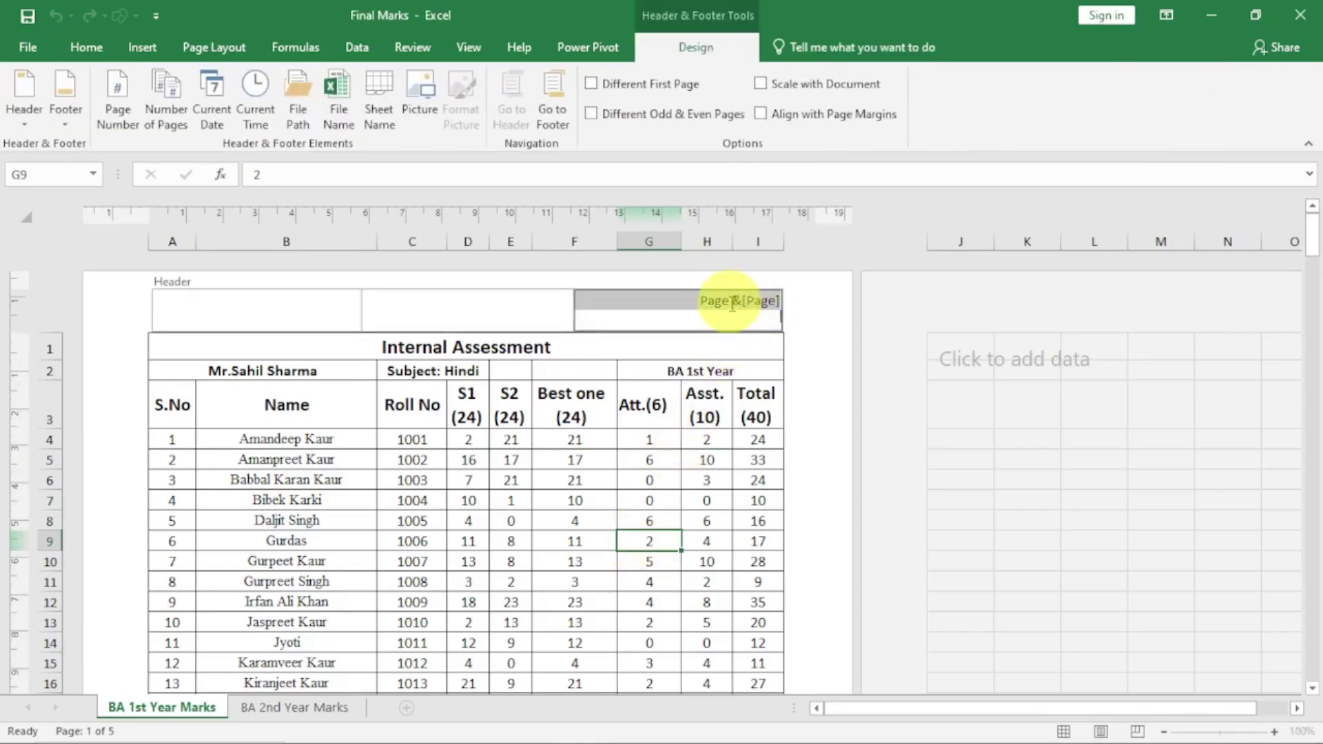
{"action": "left_click", "coordinate": [732, 303]}
{"action": "key", "text": "BackSpace"}
{"action": "key", "text": "BackSpace"}
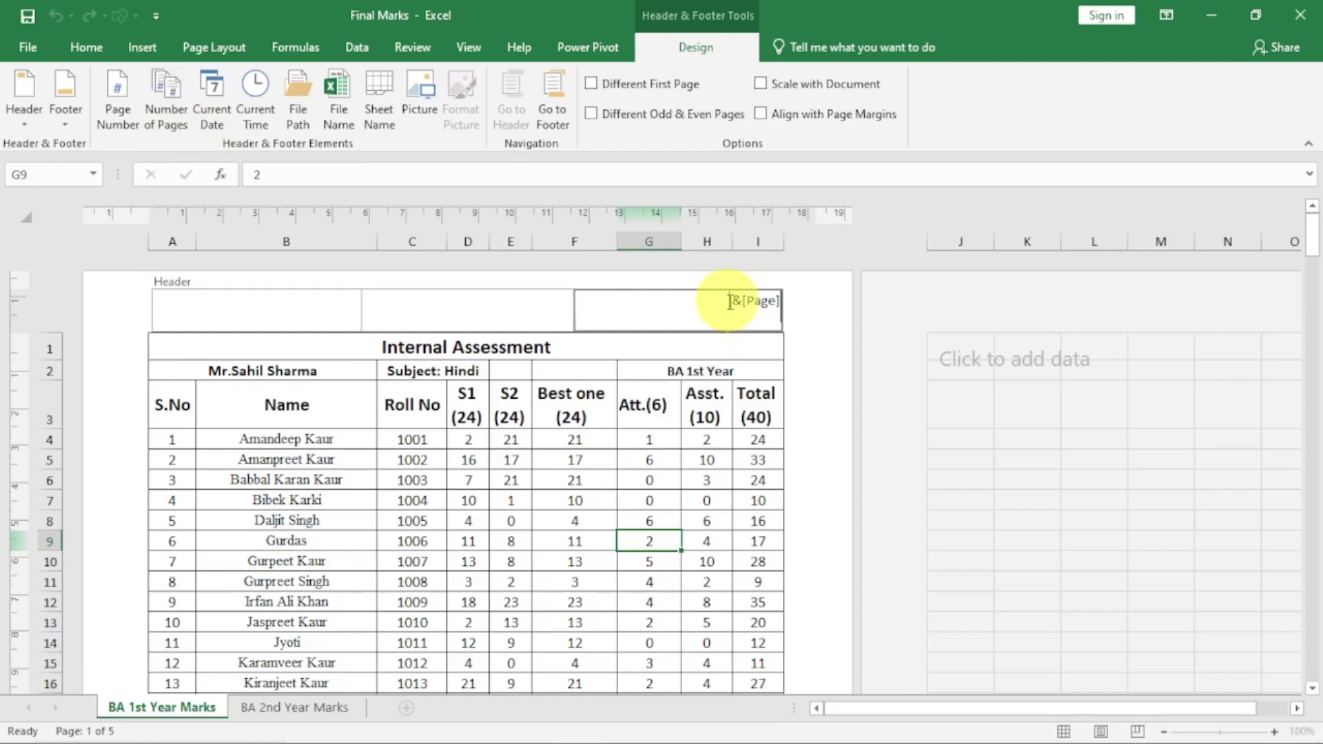
Add the total page count after the page number, with 'of' typed between them
{"action": "left_click", "coordinate": [172, 126]}
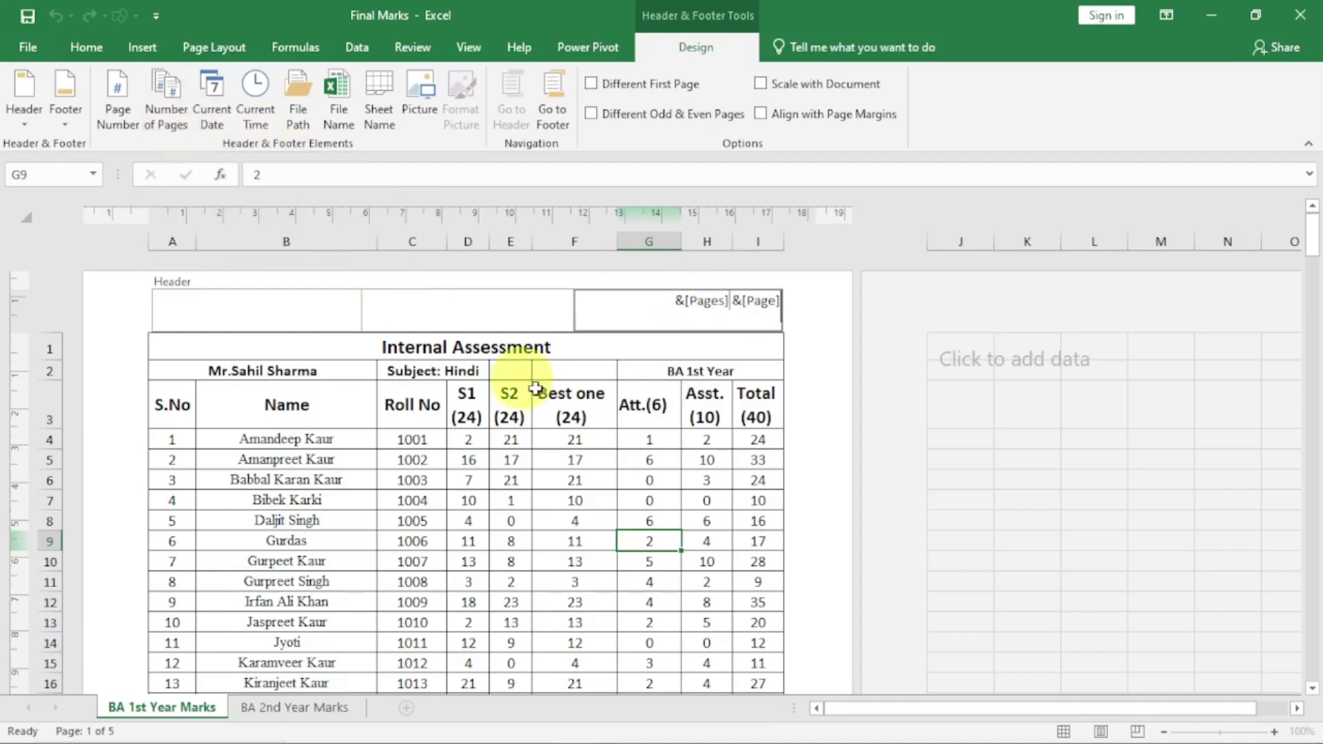
{"action": "left_click", "coordinate": [603, 442]}
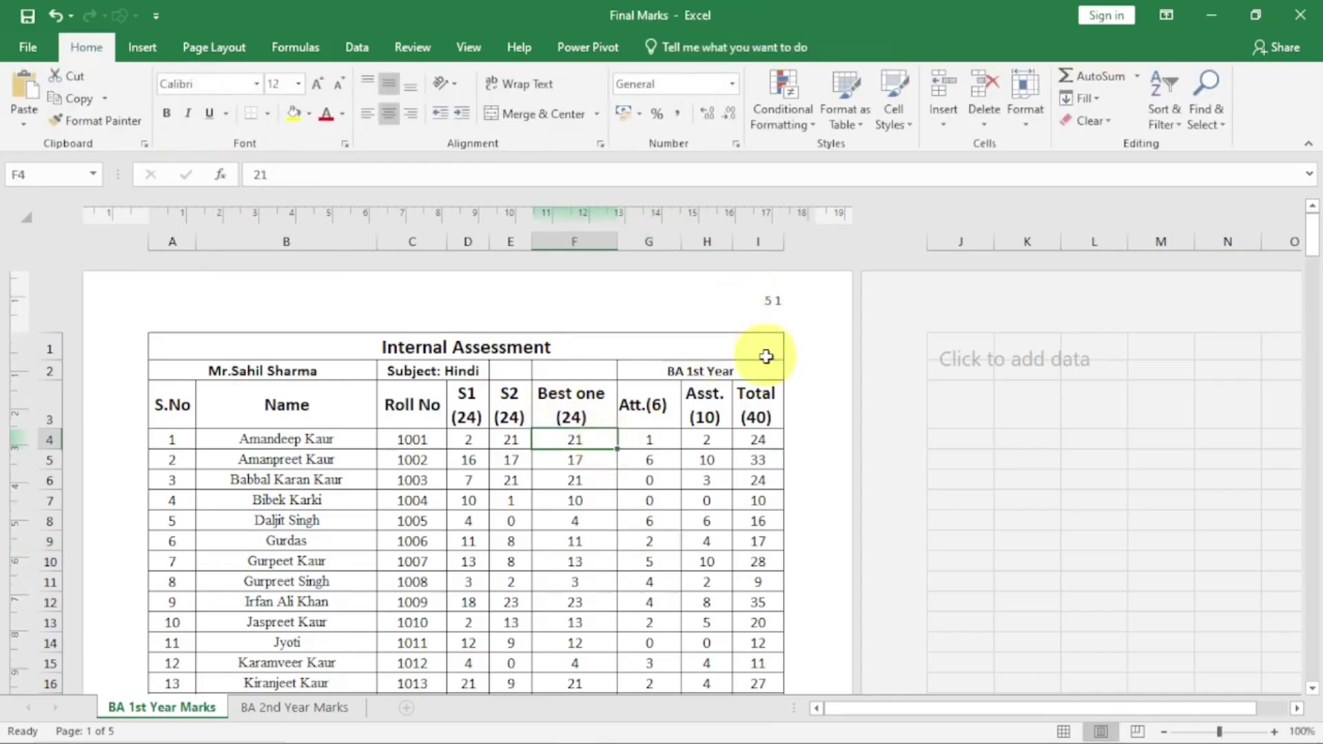
{"action": "left_click", "coordinate": [753, 303]}
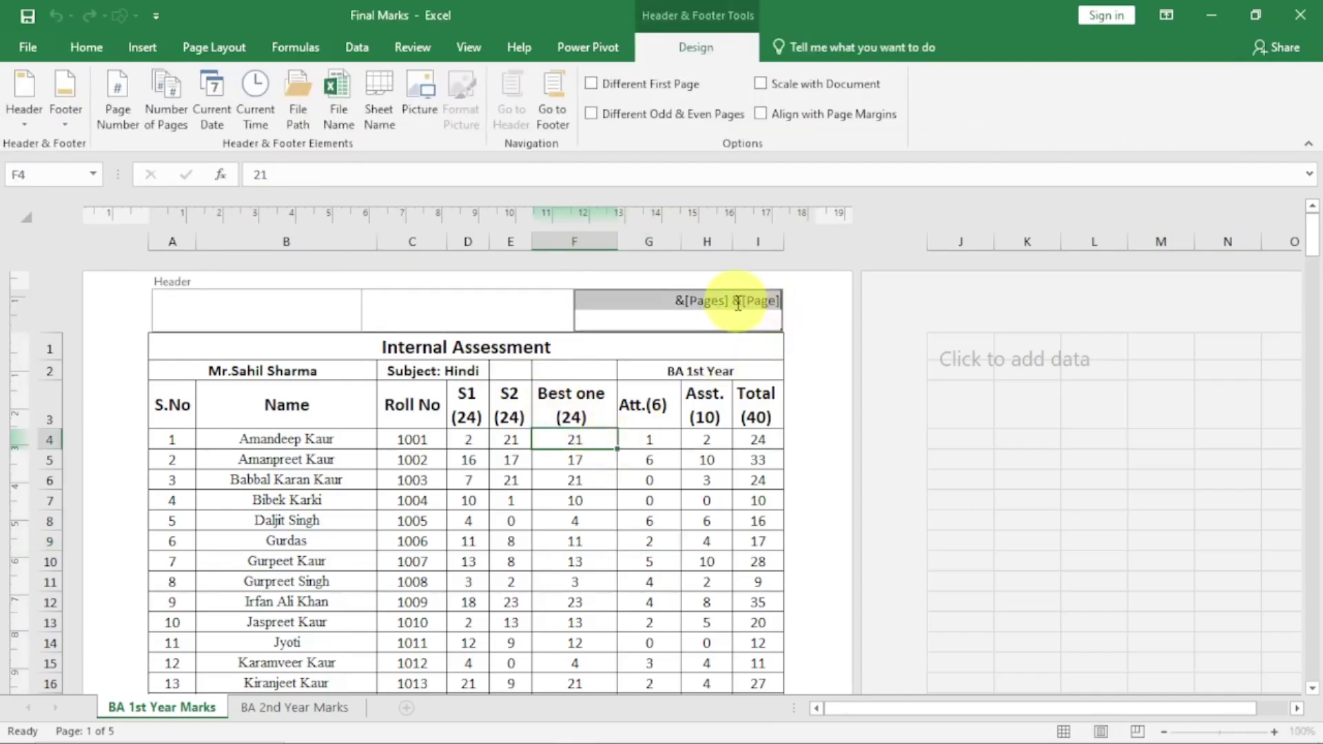
{"action": "left_click", "coordinate": [732, 301]}
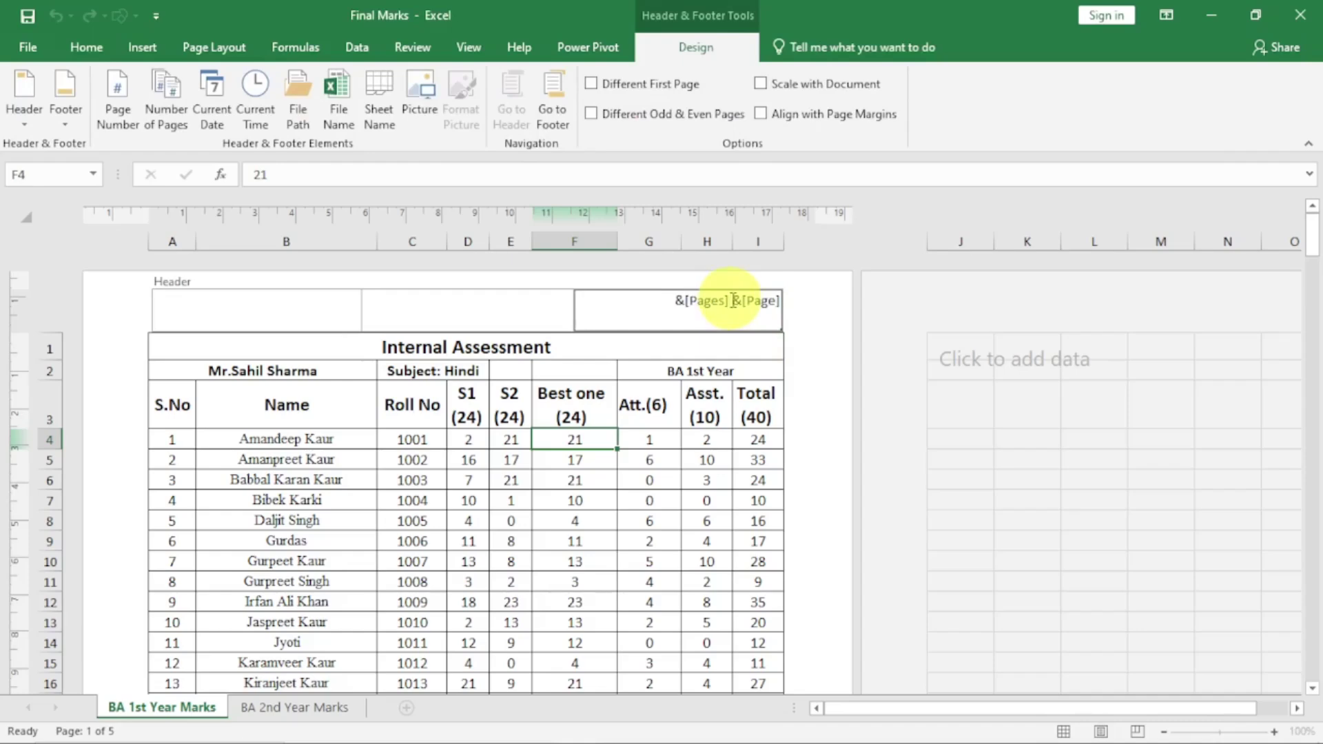
{"action": "key", "text": "BackSpace"}
{"action": "key", "text": "BackSpace"}
{"action": "key", "text": "BackSpace"}
{"action": "key", "text": "BackSpace"}
{"action": "key", "text": "BackSpace"}
{"action": "key", "text": "BackSpace"}
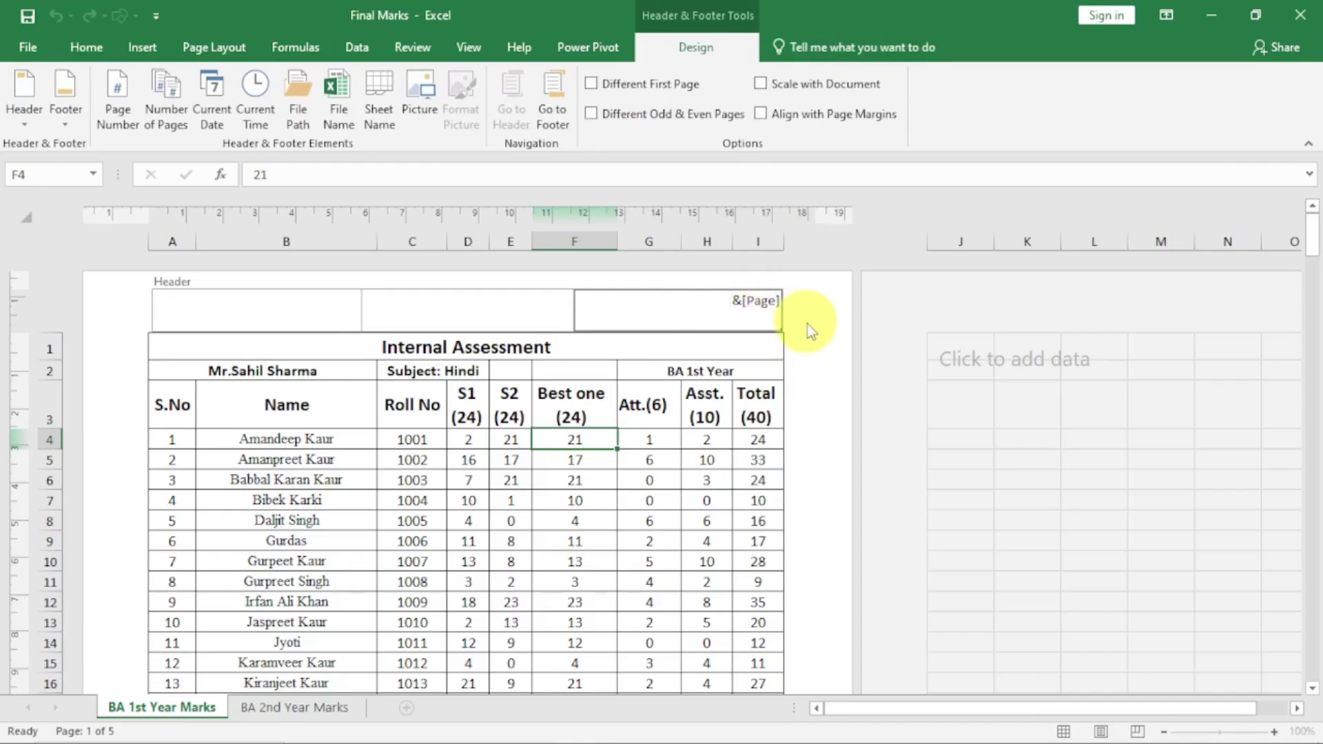
{"action": "left_click", "coordinate": [166, 117]}
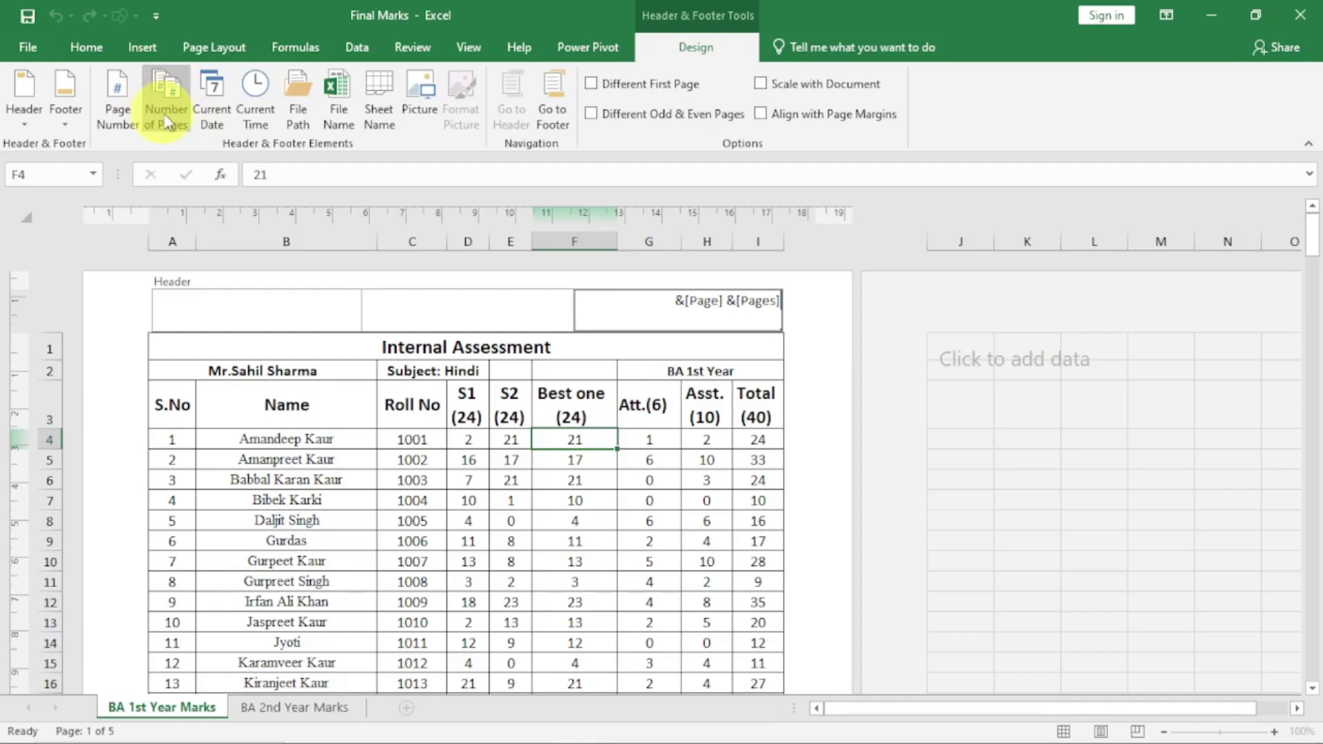
{"action": "left_click", "coordinate": [649, 459]}
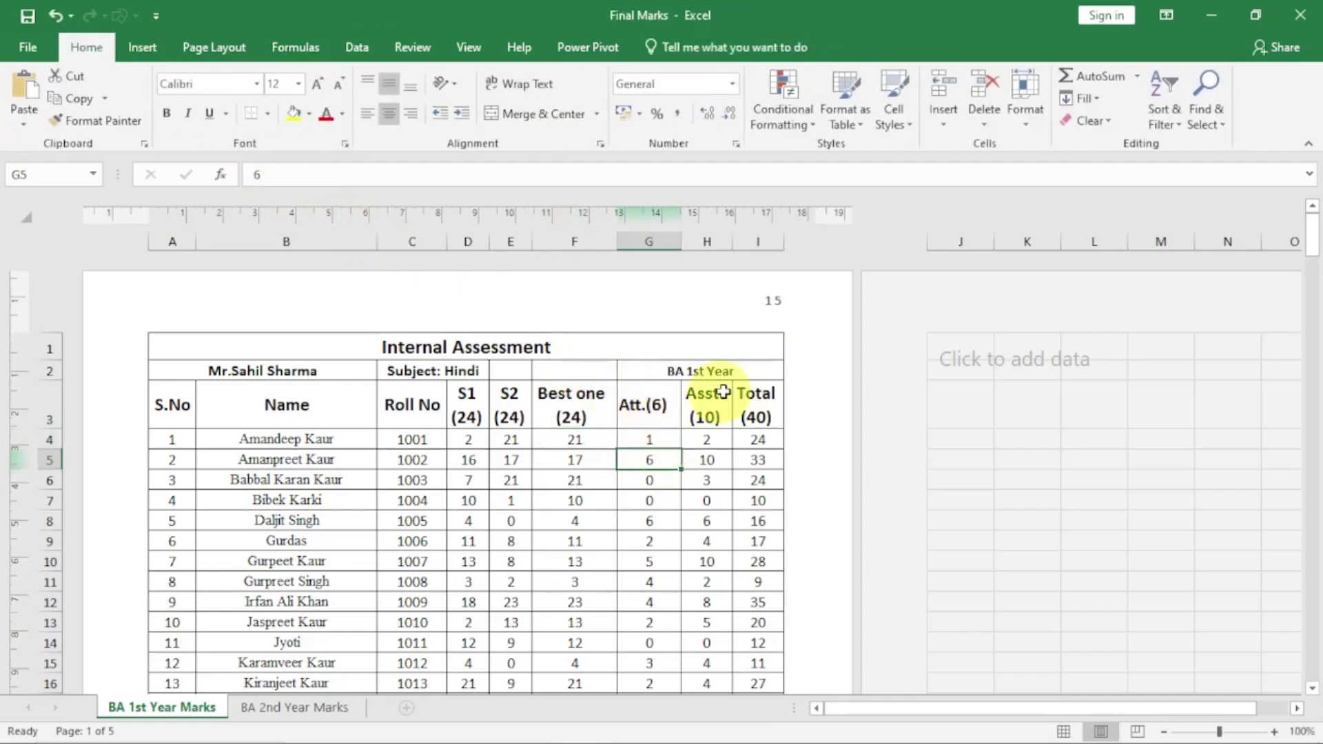
{"action": "left_click", "coordinate": [775, 304]}
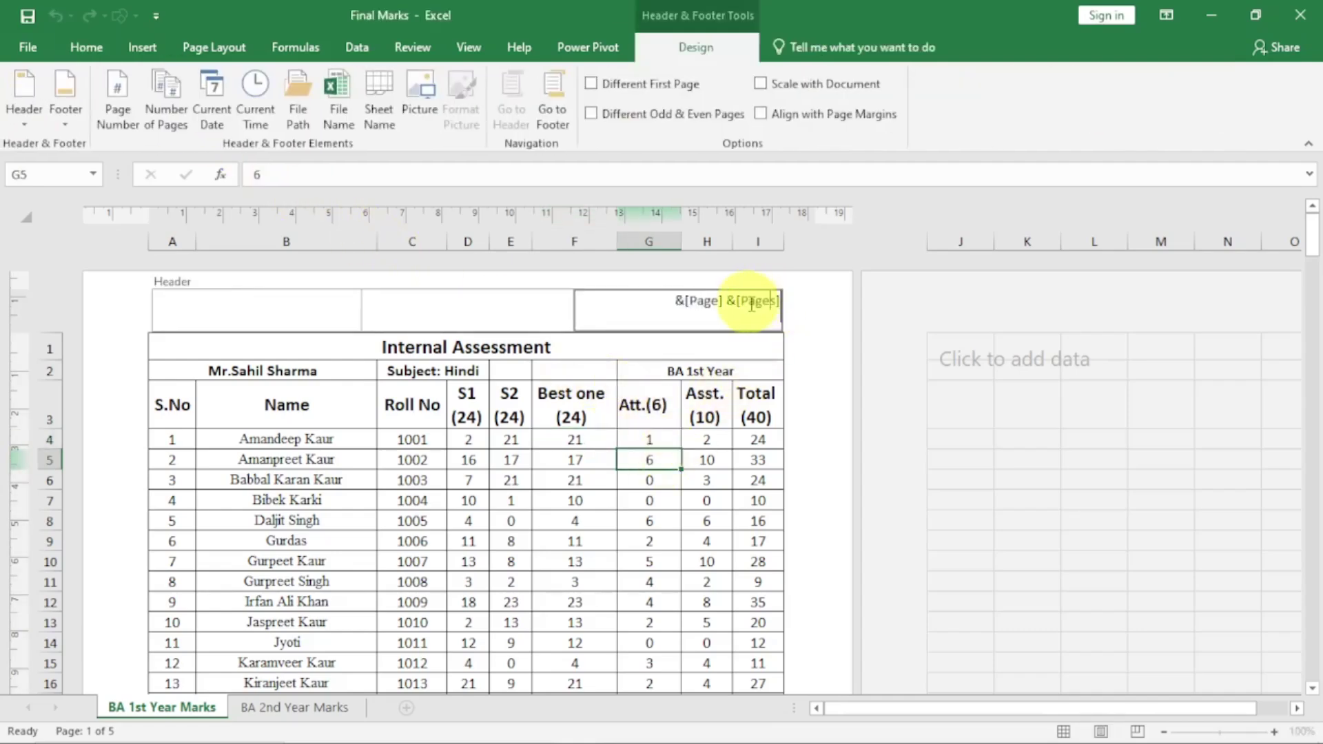
{"action": "type", "text": "of"}
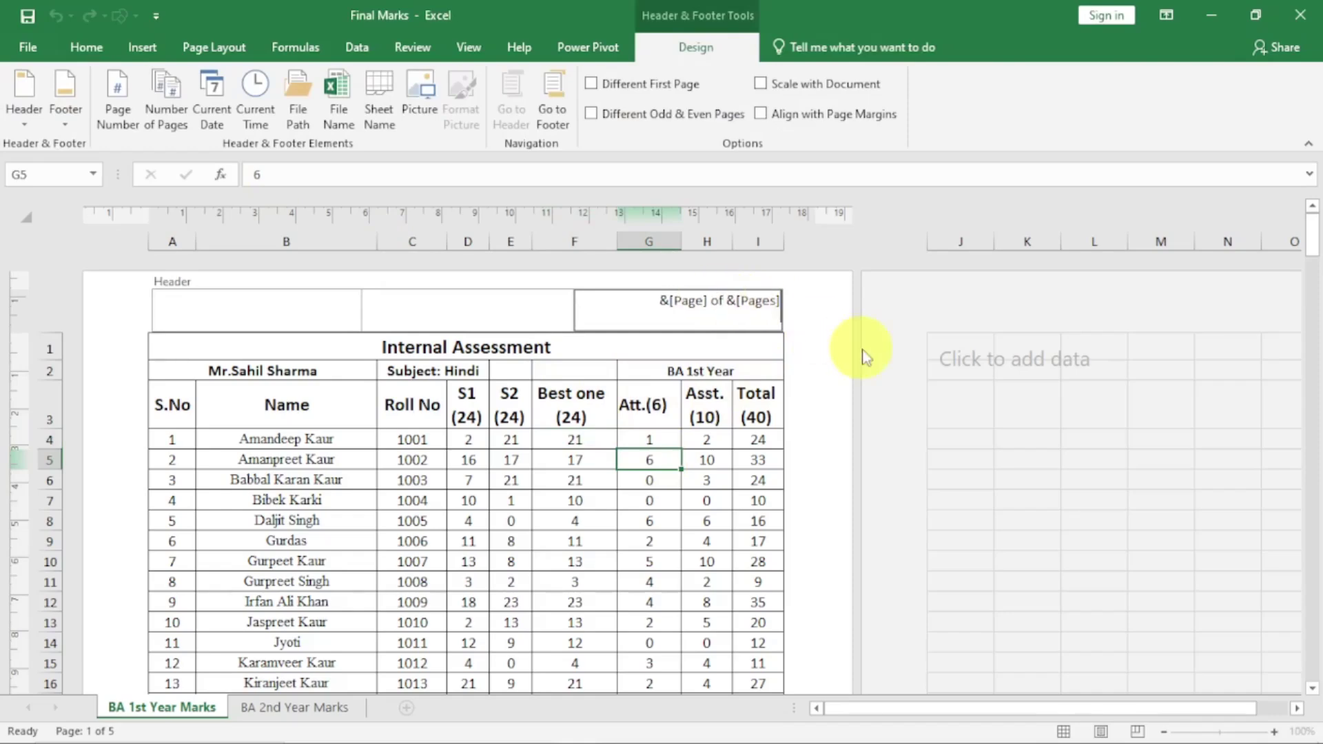
After checking '1 of 5', insert the file name Final Marks into the centre header
{"action": "left_click", "coordinate": [649, 564]}
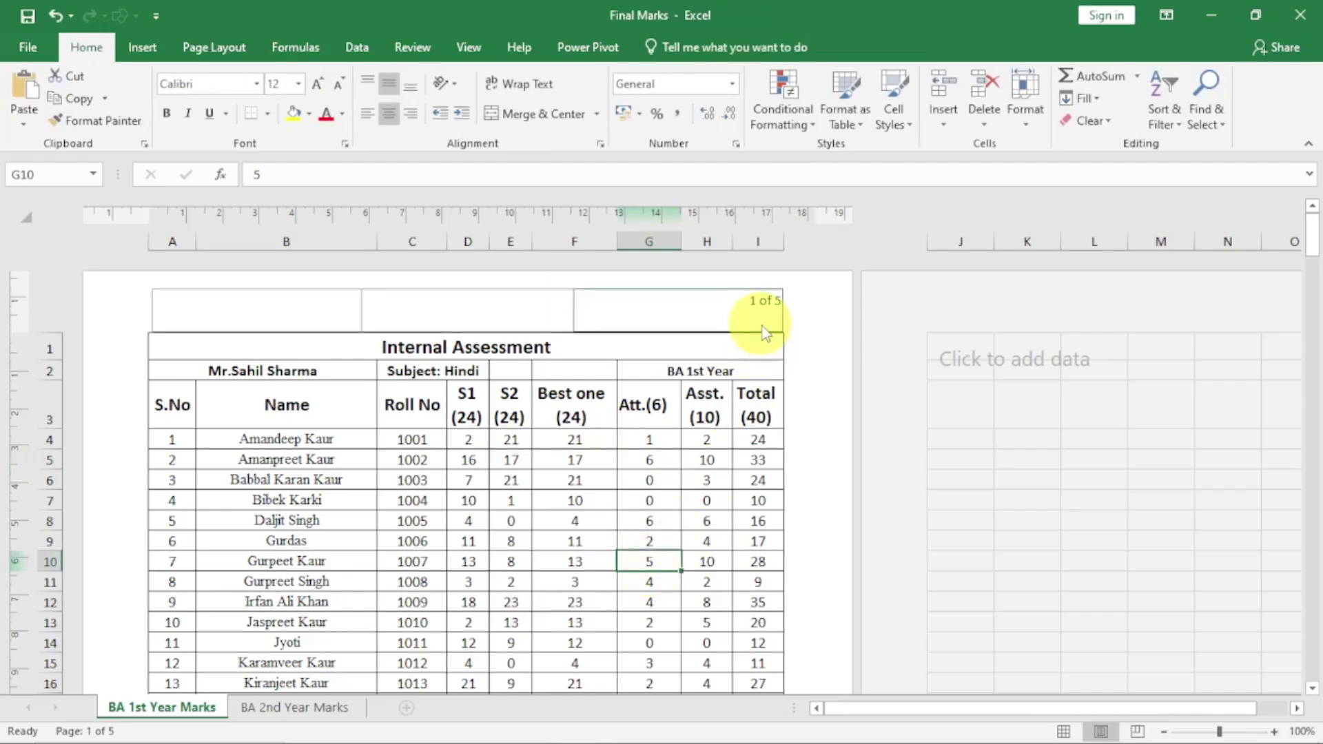
{"action": "scroll", "coordinate": [762, 458], "scroll_direction": "down", "scroll_amount": 13}
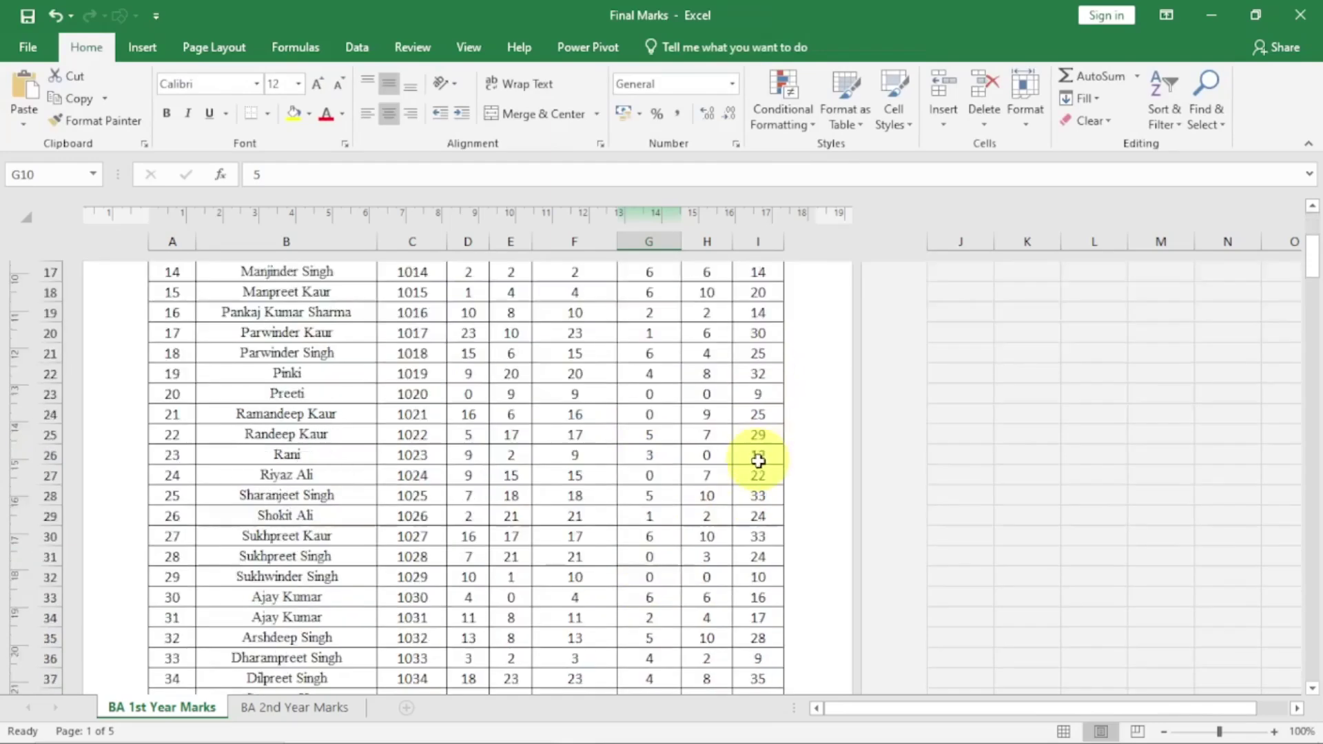
{"action": "scroll", "coordinate": [765, 563], "scroll_direction": "down", "scroll_amount": 18}
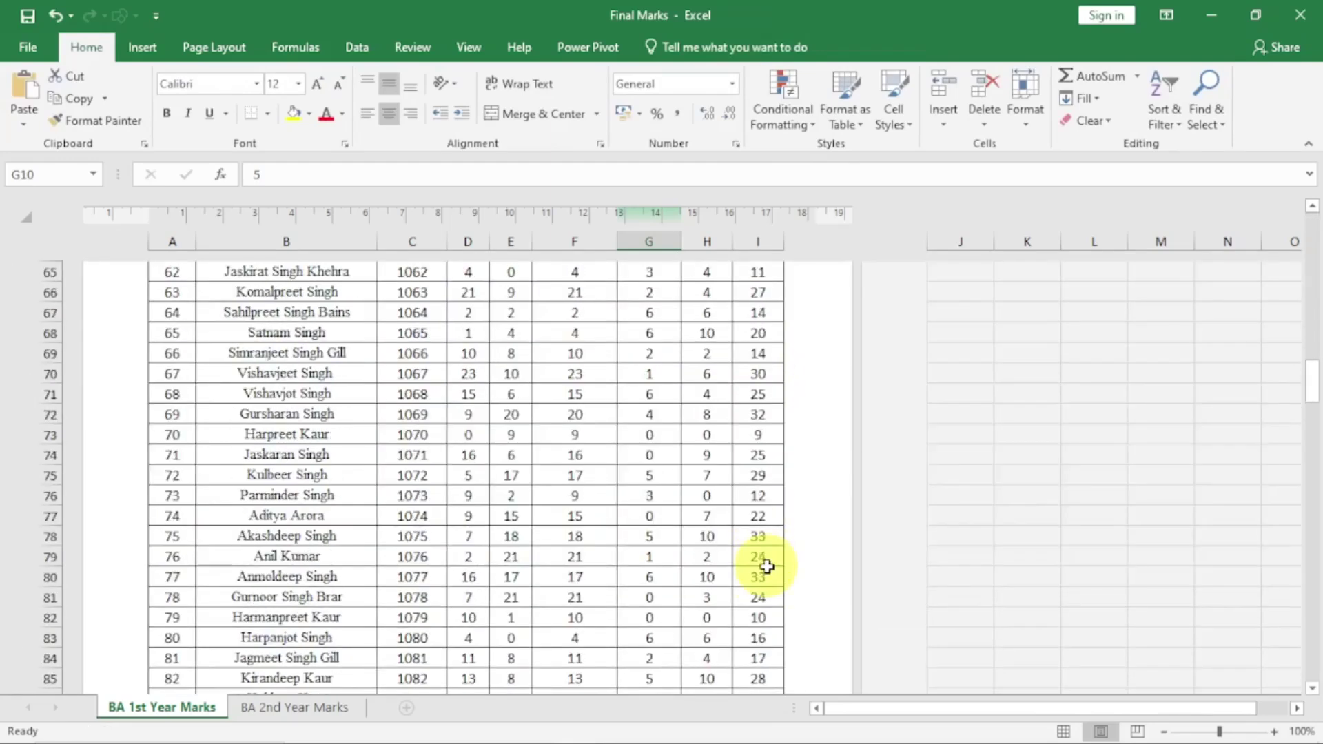
{"action": "scroll", "coordinate": [767, 566], "scroll_direction": "down", "scroll_amount": 13}
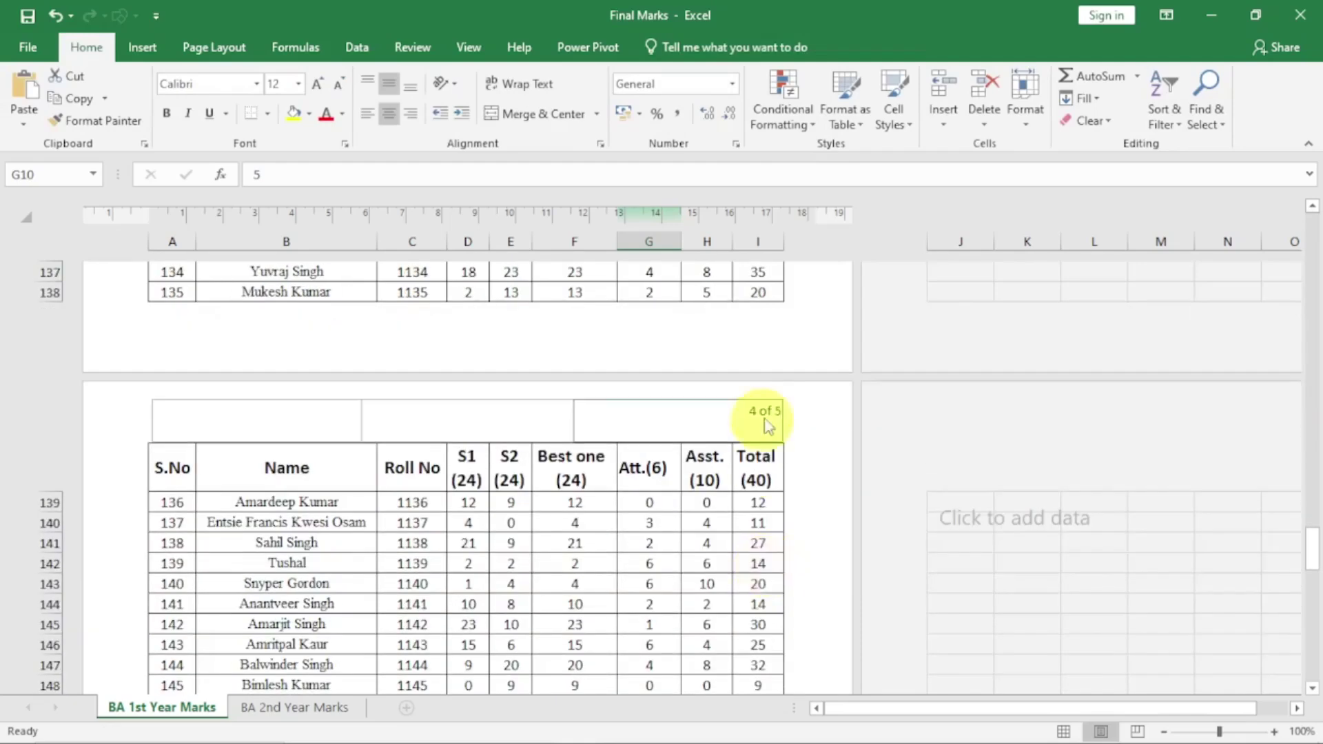
{"action": "scroll", "coordinate": [717, 525], "scroll_direction": "up", "scroll_amount": 20}
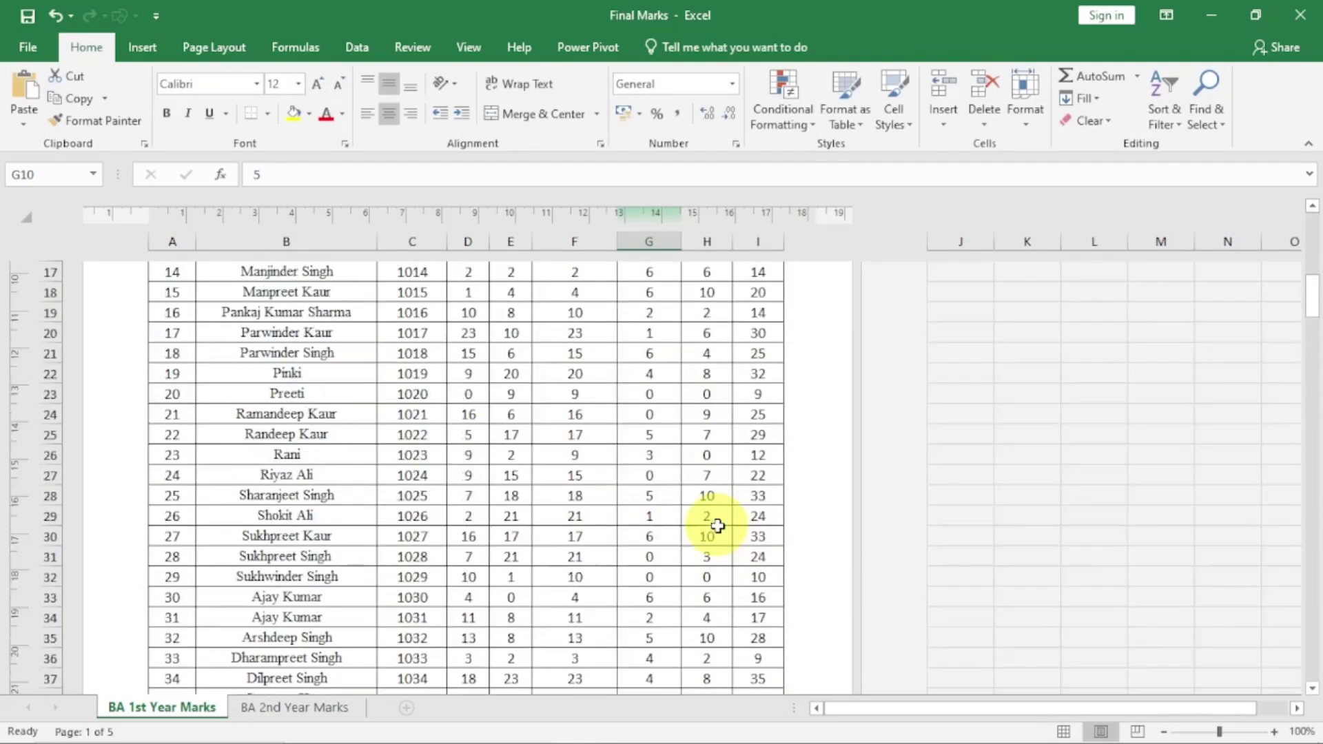
{"action": "left_click", "coordinate": [521, 314]}
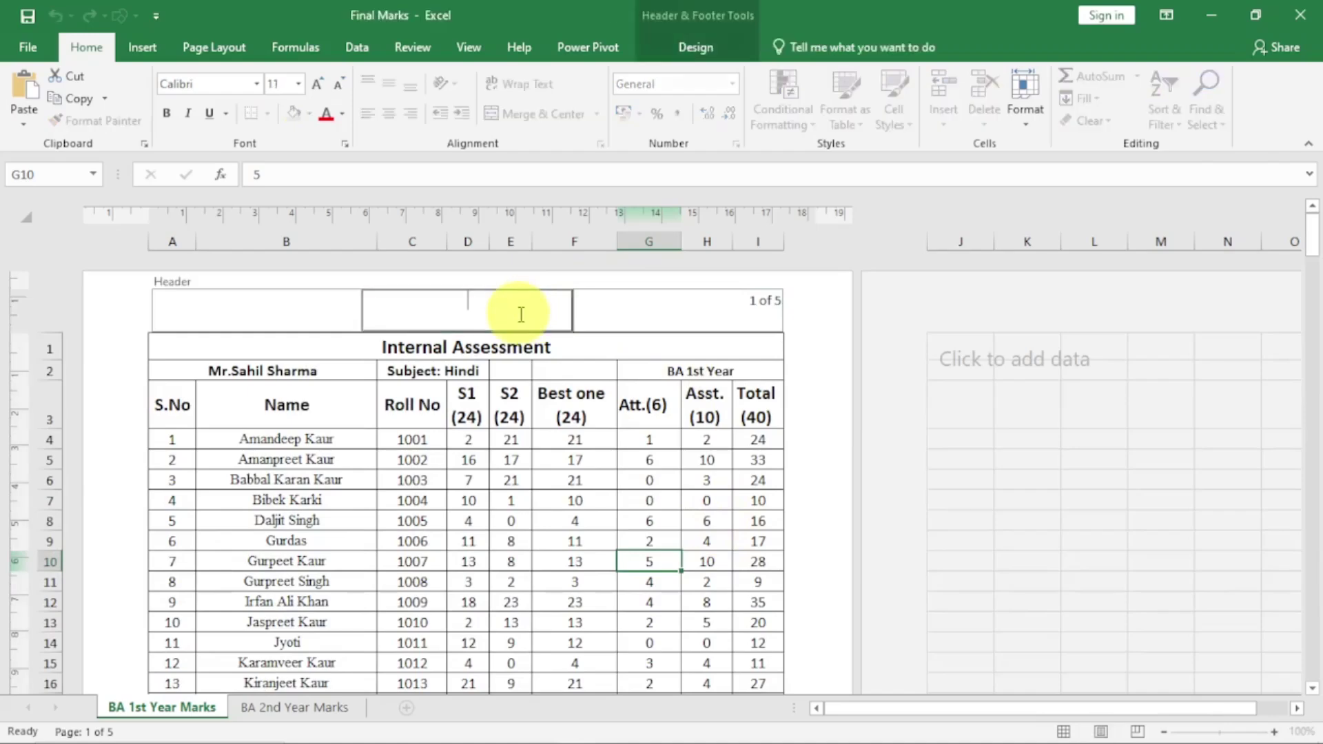
{"action": "left_click", "coordinate": [696, 48]}
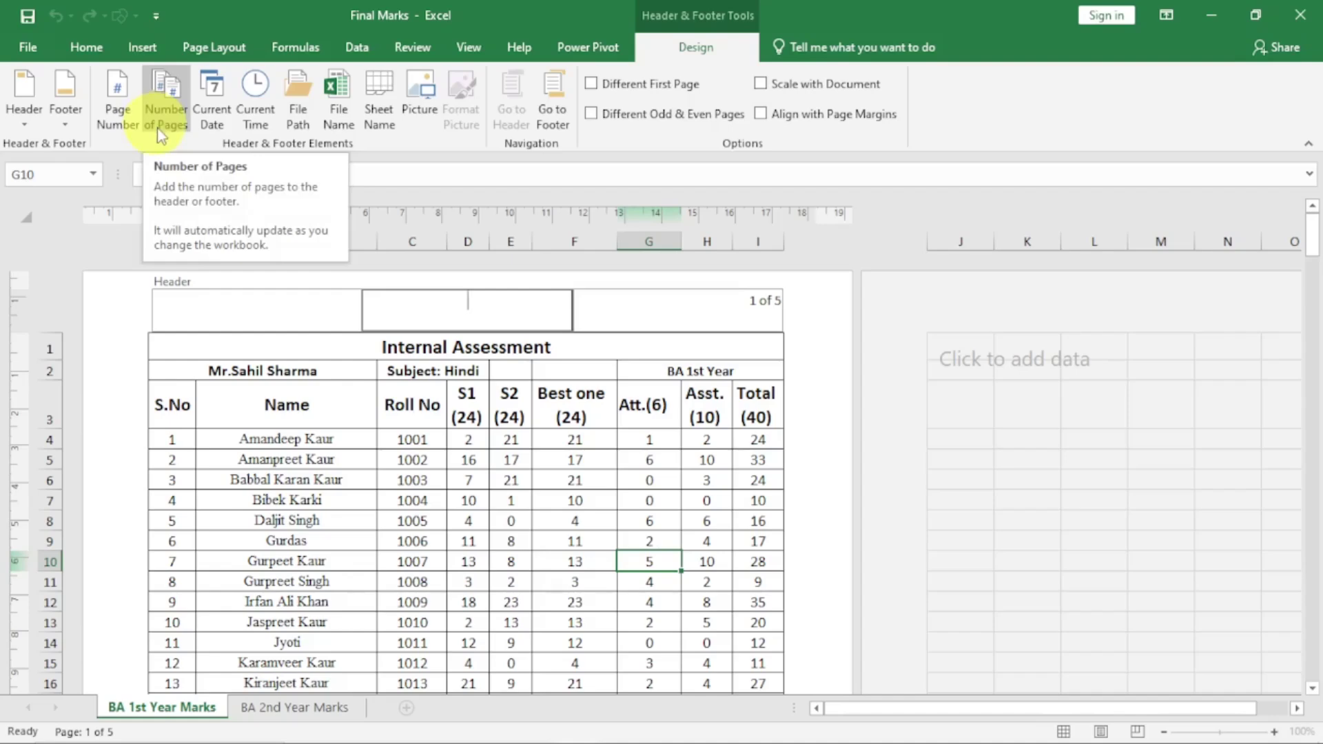
{"action": "left_click", "coordinate": [337, 109]}
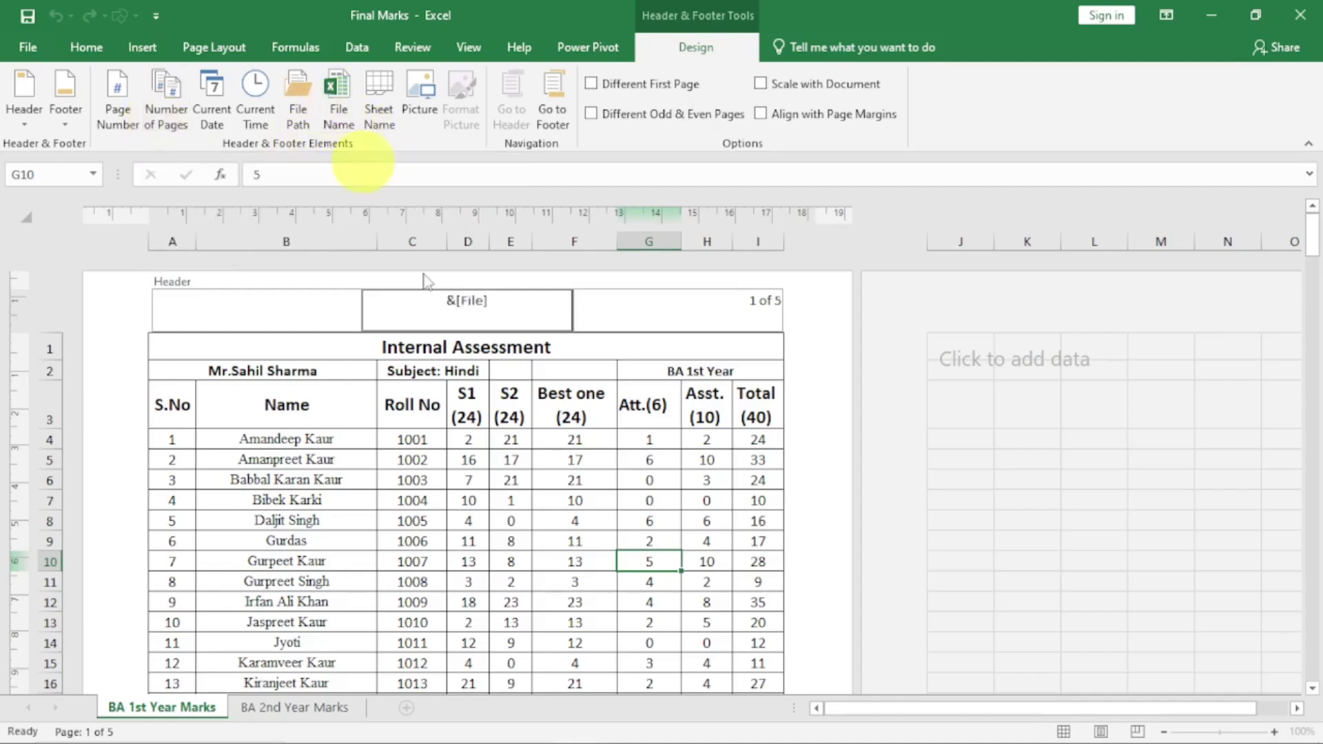
{"action": "left_click", "coordinate": [510, 439]}
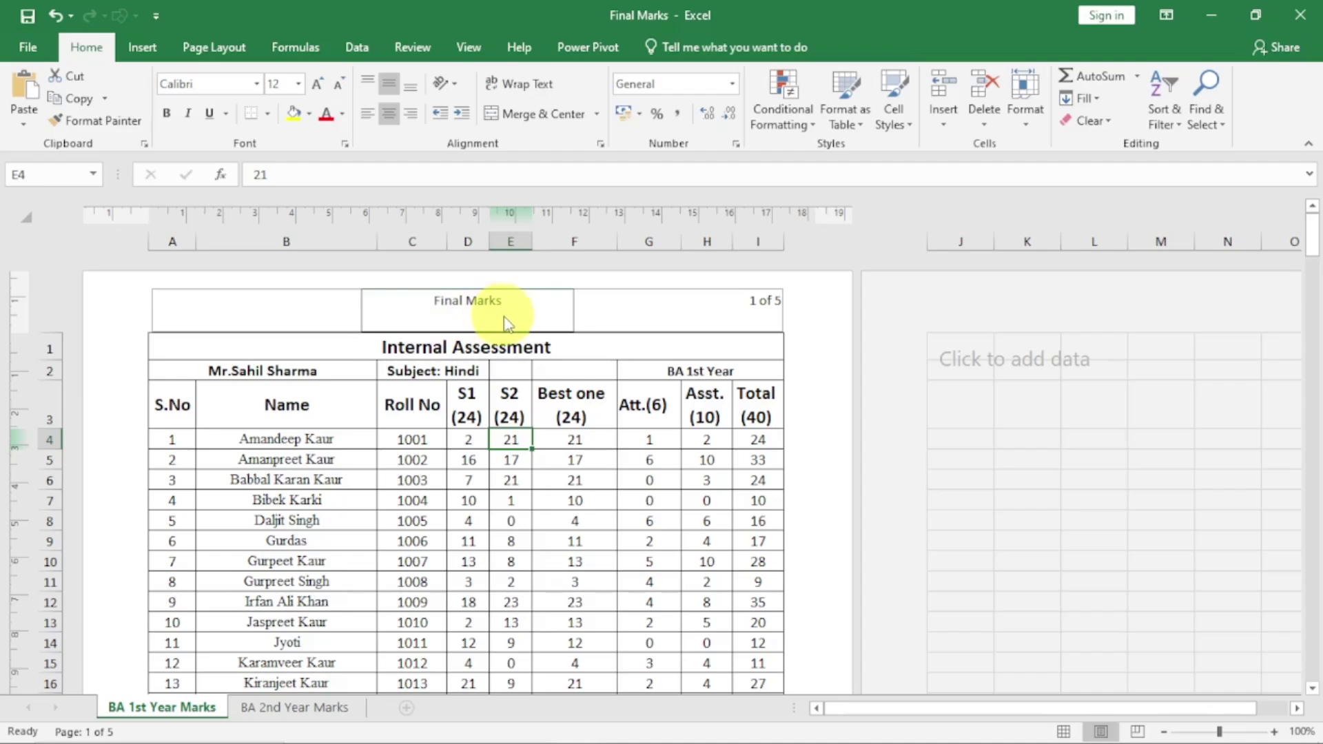
Insert the sheet name BA 1st Year Marks into the left header section
{"action": "left_click", "coordinate": [247, 311]}
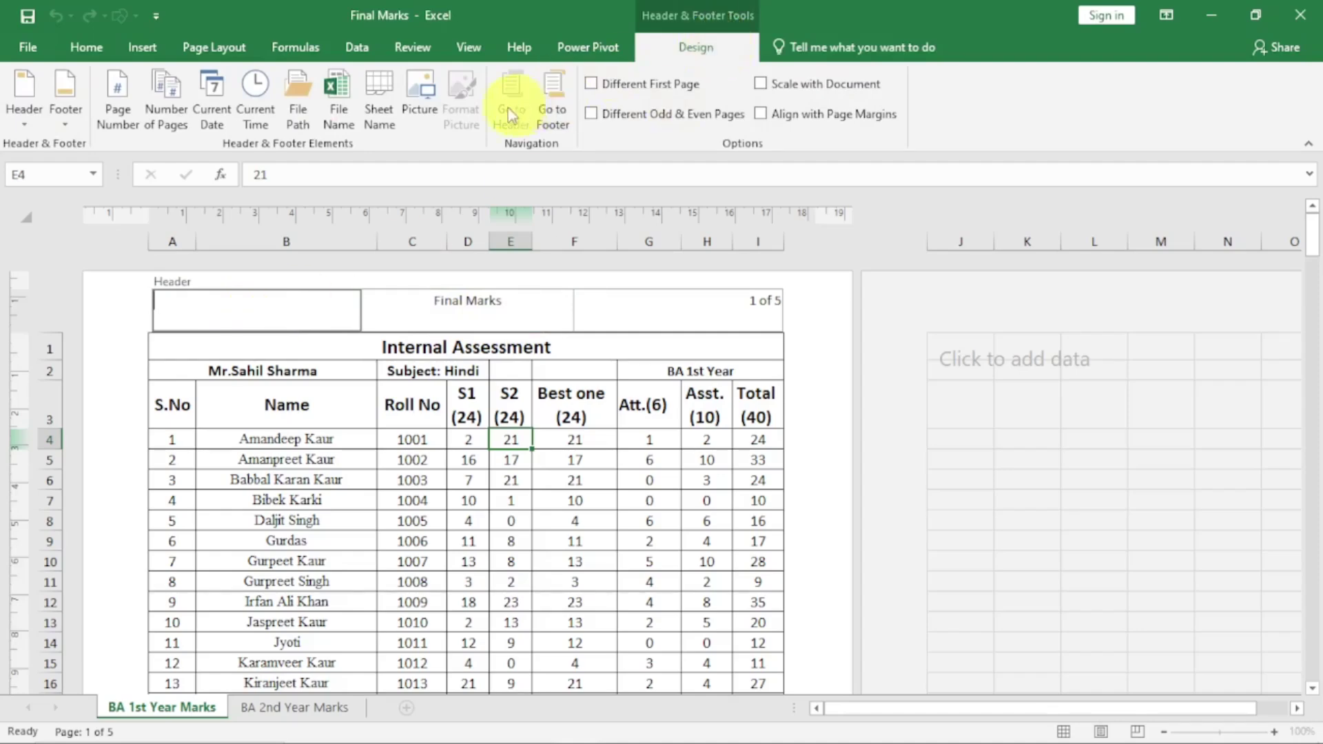
{"action": "left_click", "coordinate": [379, 119]}
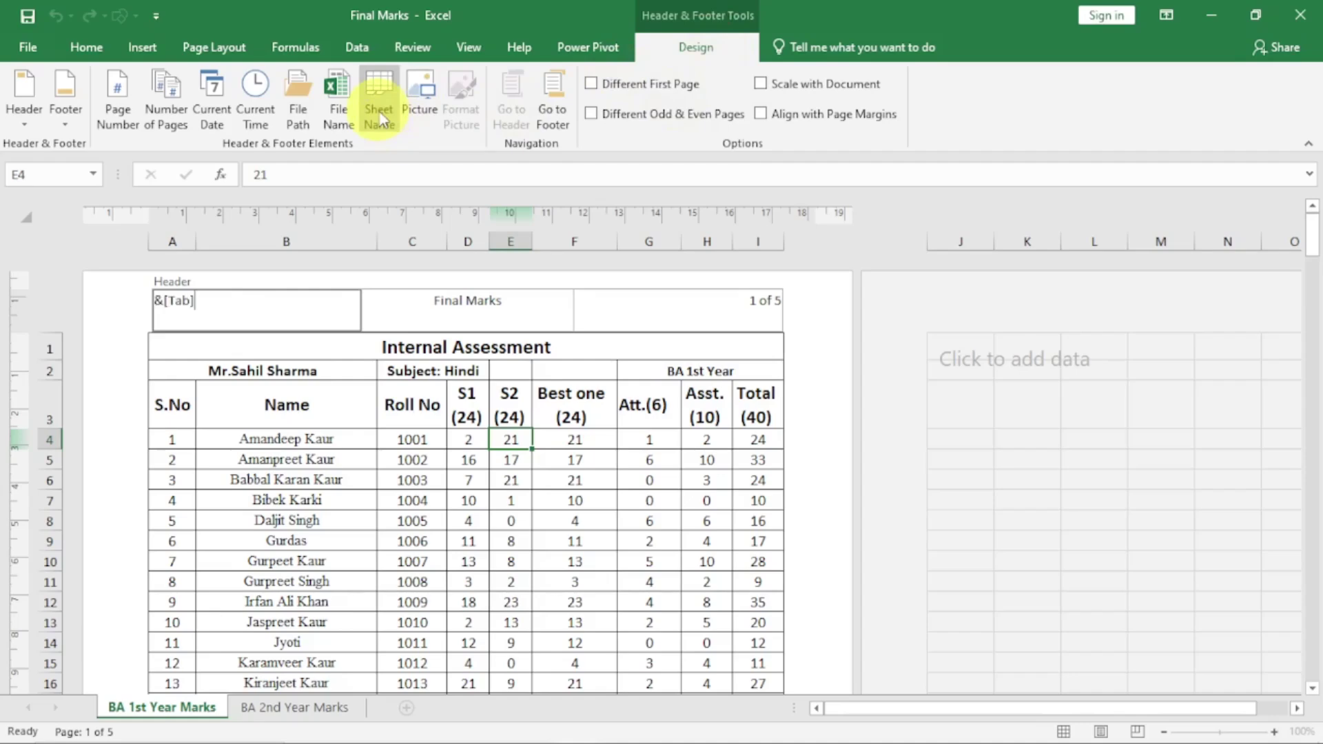
{"action": "left_click", "coordinate": [313, 441]}
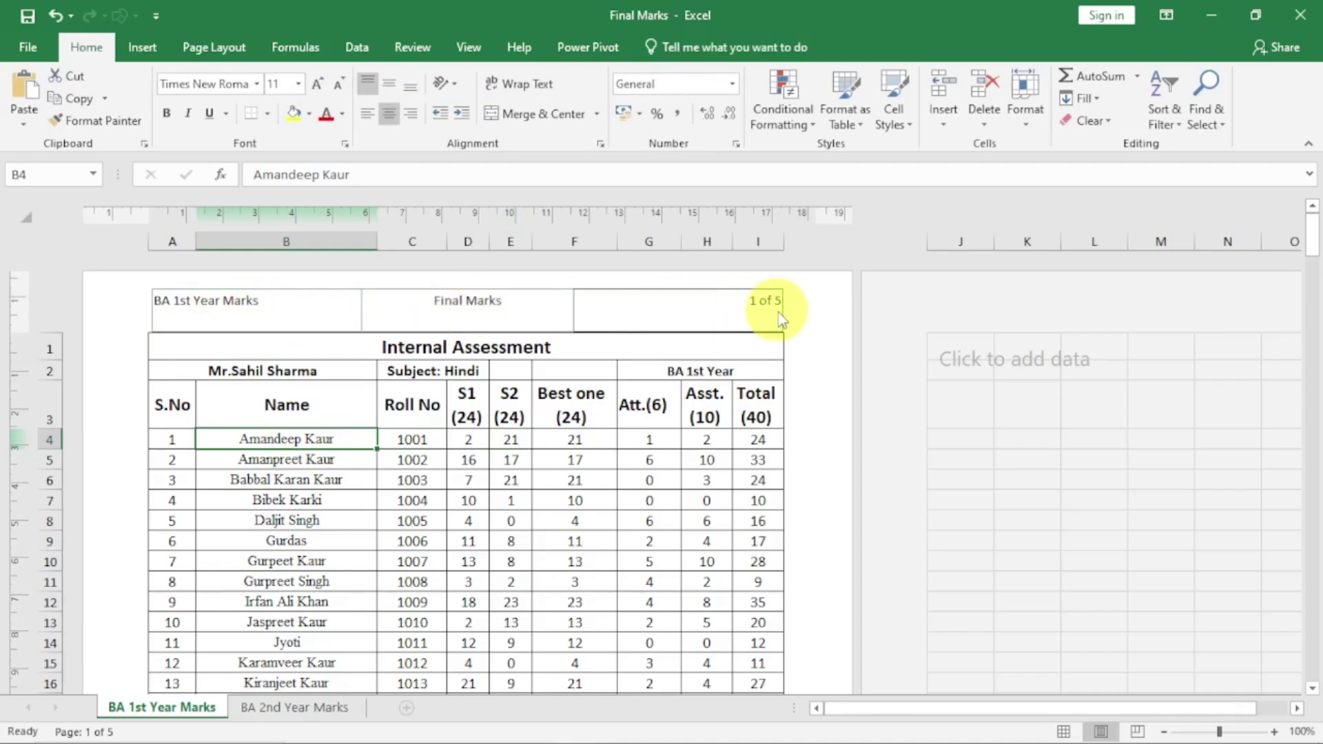
Insert the current date and current time into the centre footer section
{"action": "scroll", "coordinate": [653, 453], "scroll_direction": "down", "scroll_amount": 8}
{"action": "scroll", "coordinate": [653, 453], "scroll_direction": "down", "scroll_amount": 3}
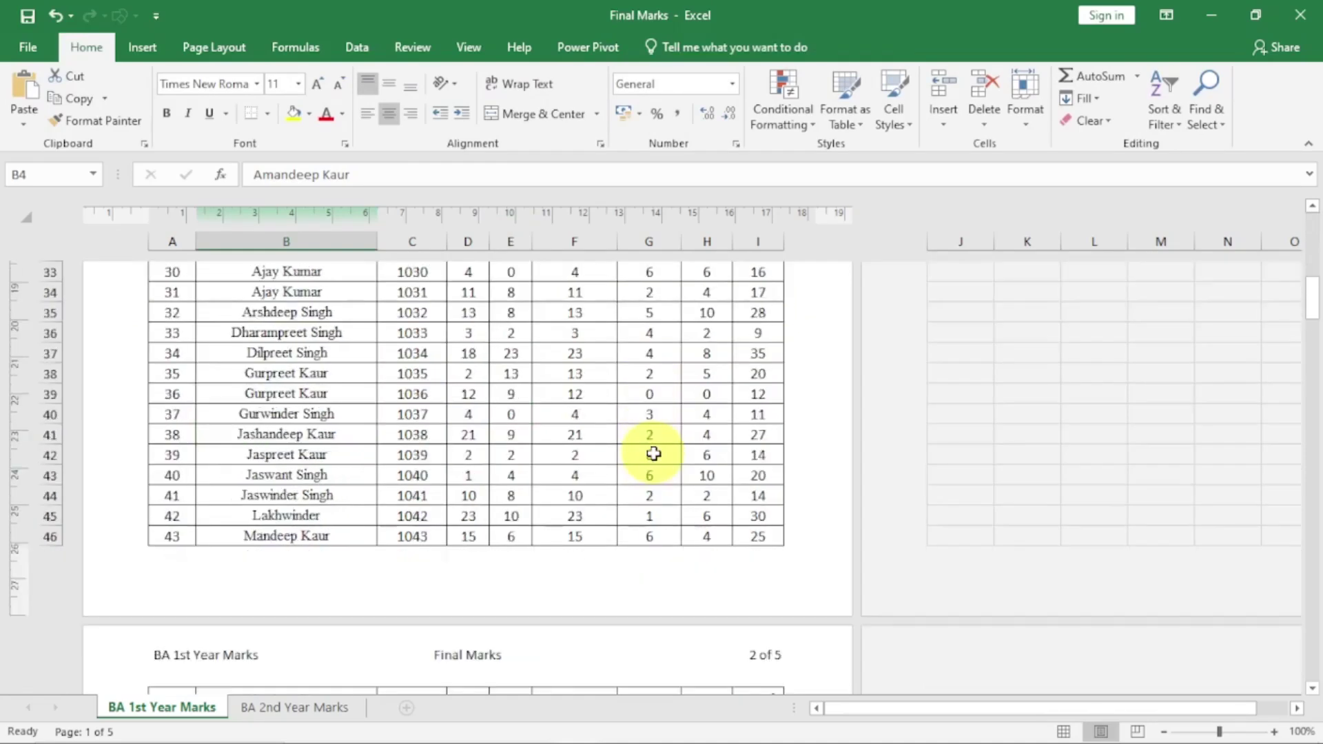
{"action": "left_click", "coordinate": [411, 566]}
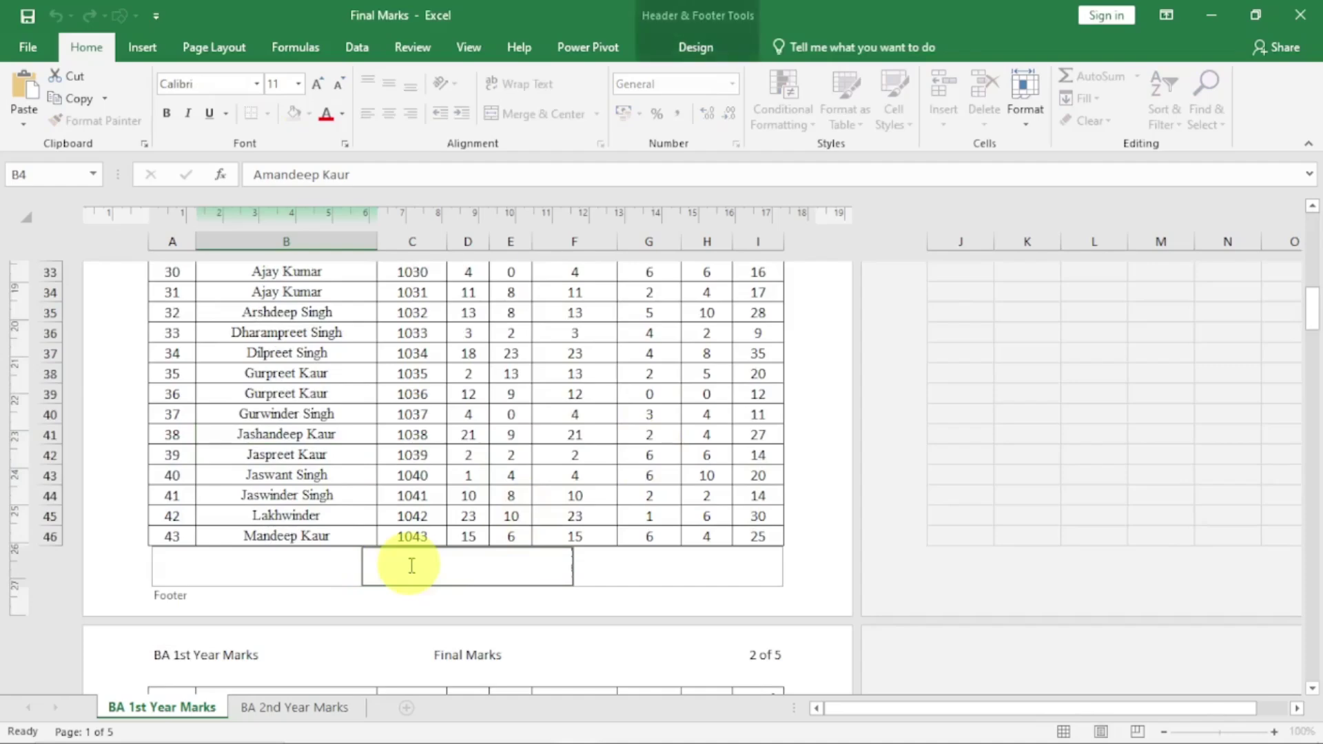
{"action": "left_click", "coordinate": [683, 47]}
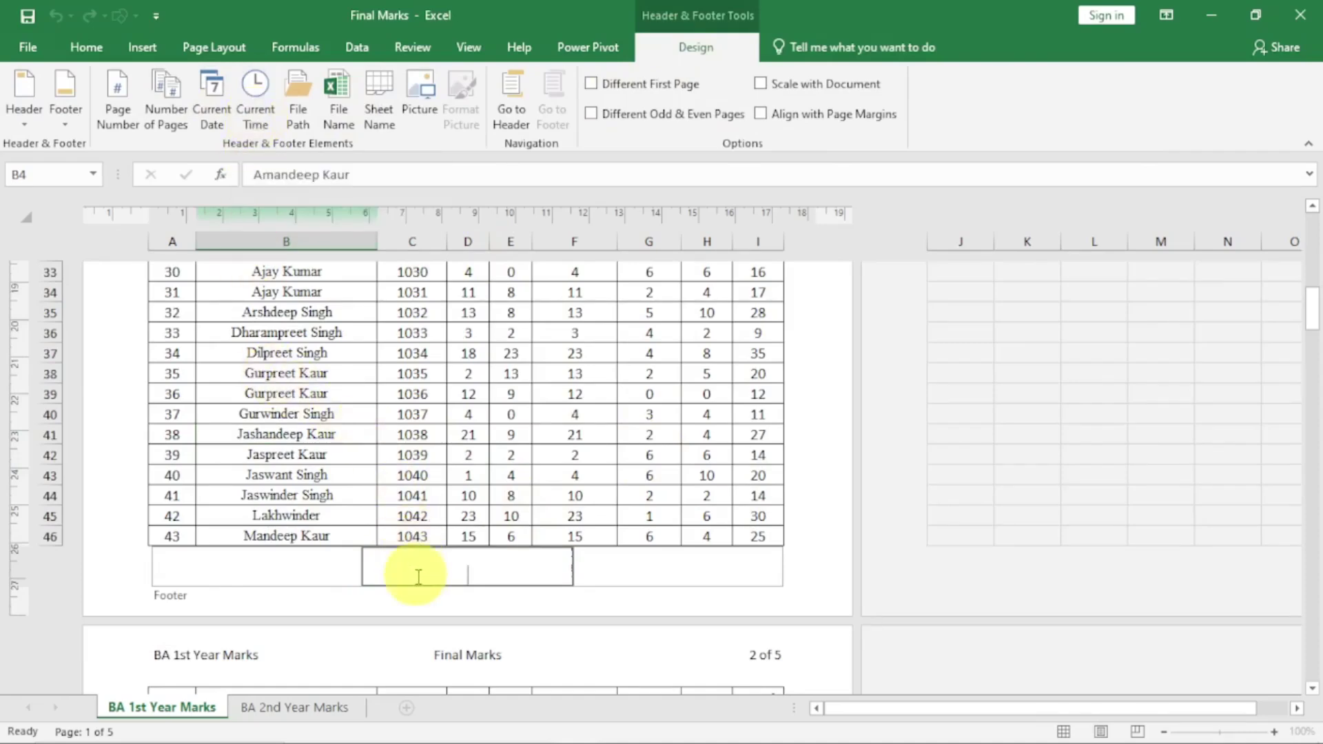
{"action": "left_click", "coordinate": [222, 122]}
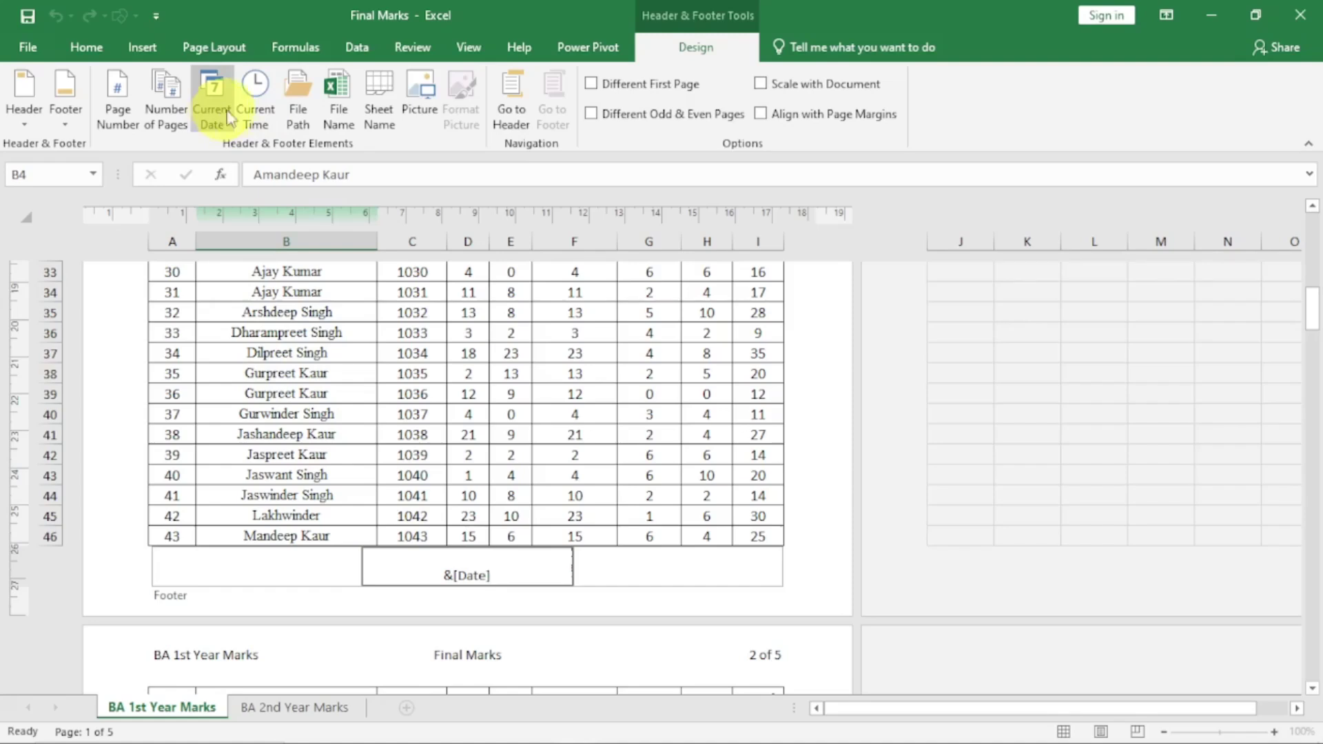
{"action": "left_click", "coordinate": [266, 122]}
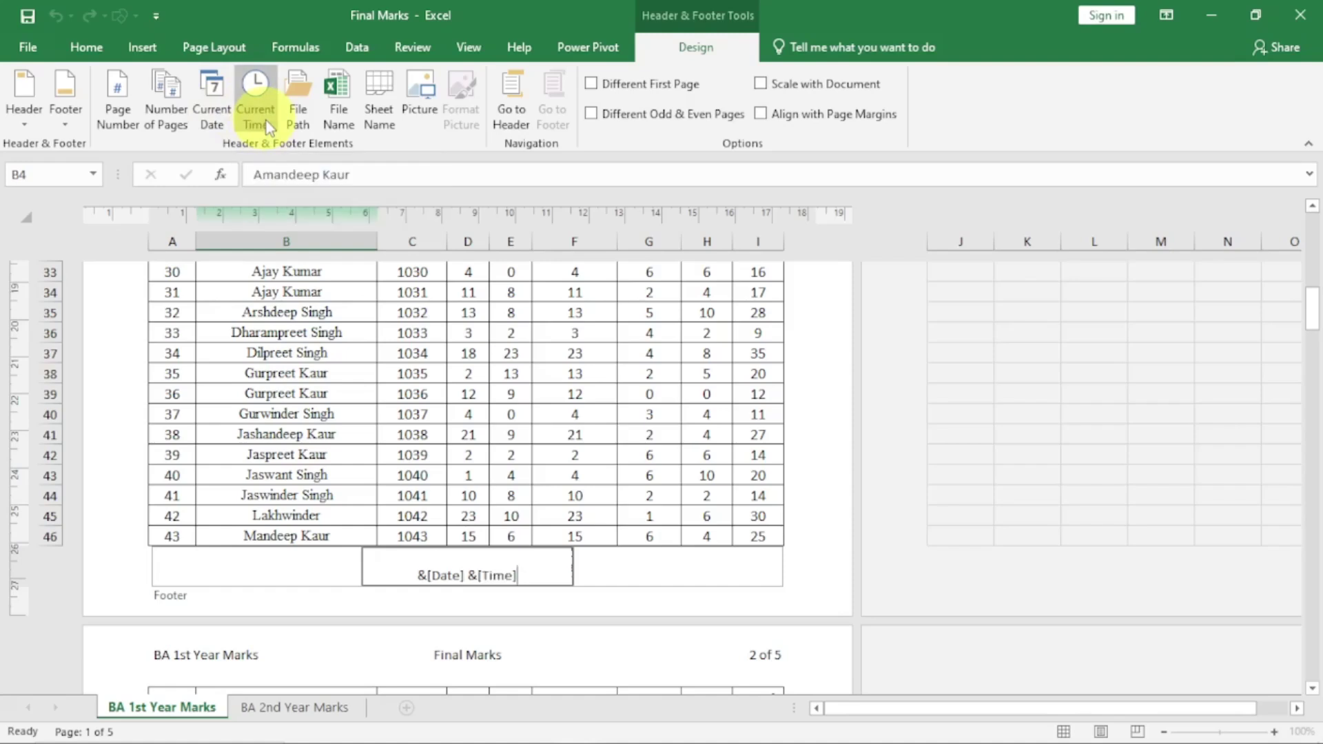
{"action": "left_click", "coordinate": [678, 459]}
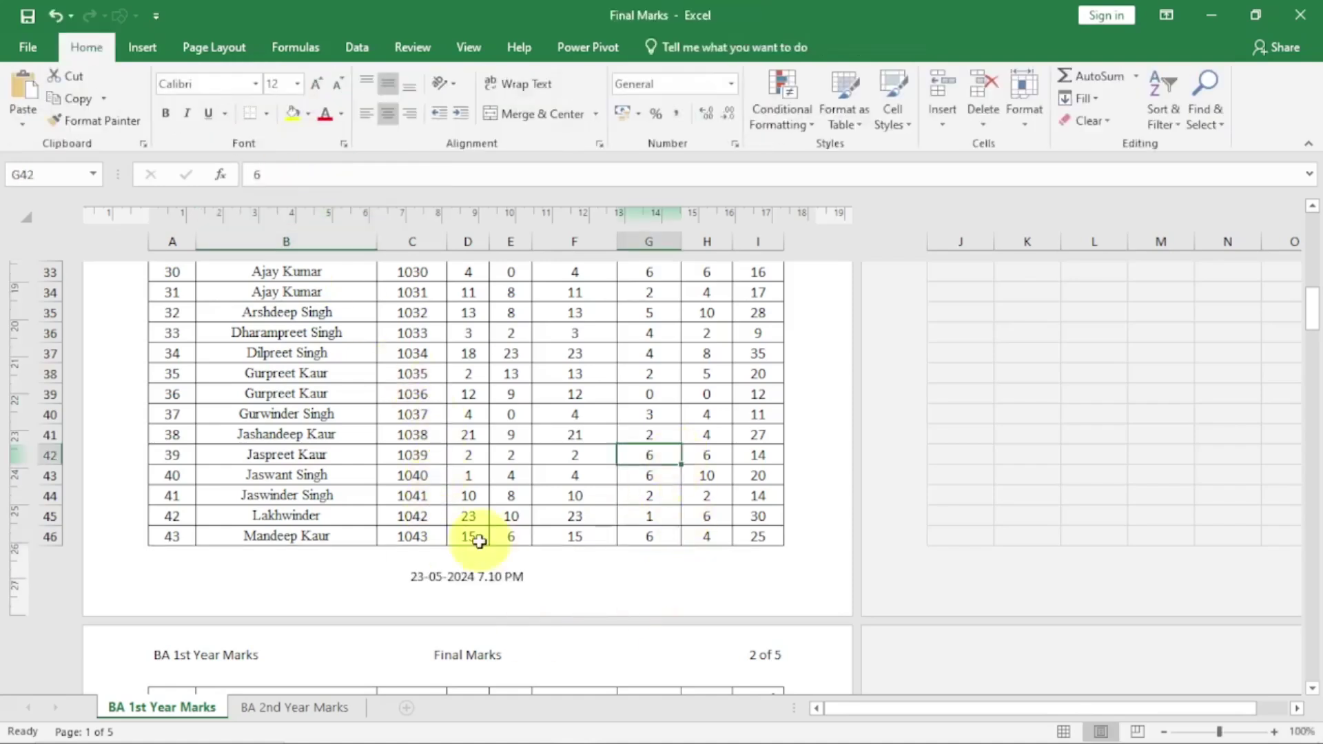
Insert the workbook's file path and name into the right footer section
{"action": "left_click", "coordinate": [647, 569]}
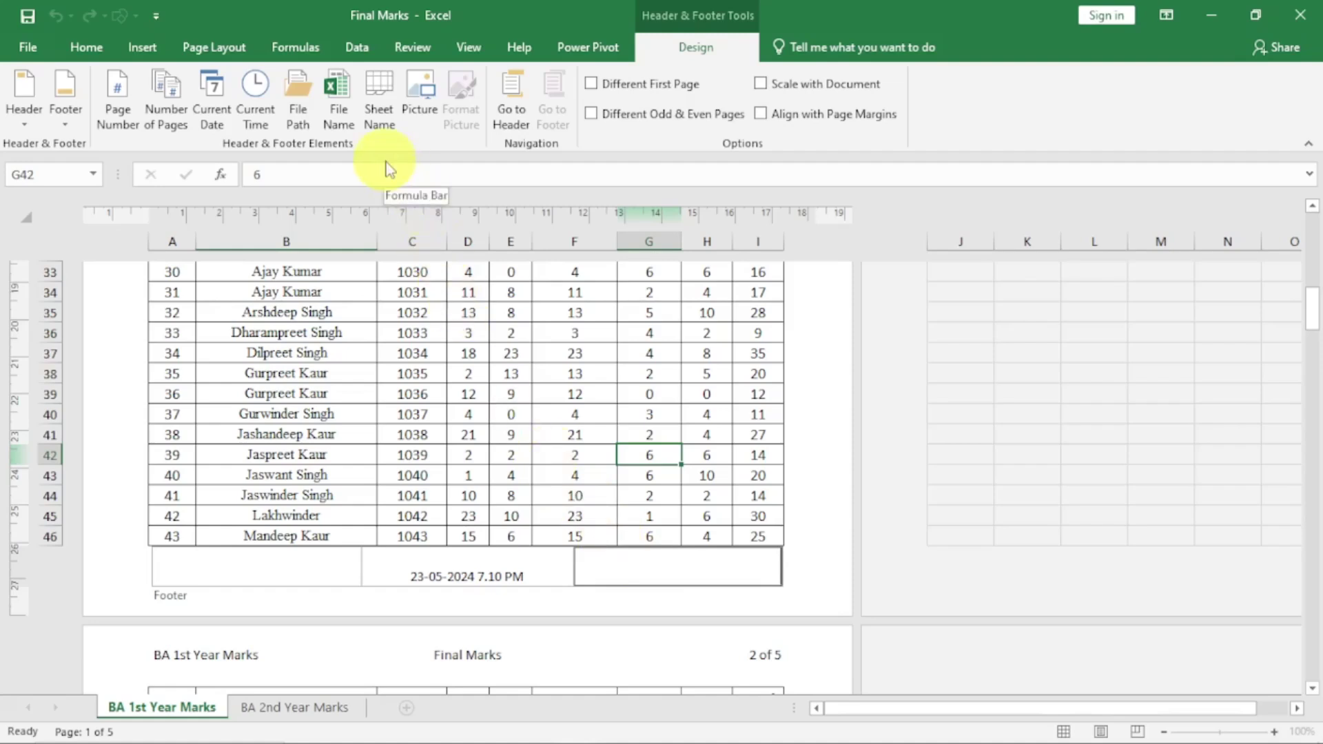
{"action": "left_click", "coordinate": [301, 127]}
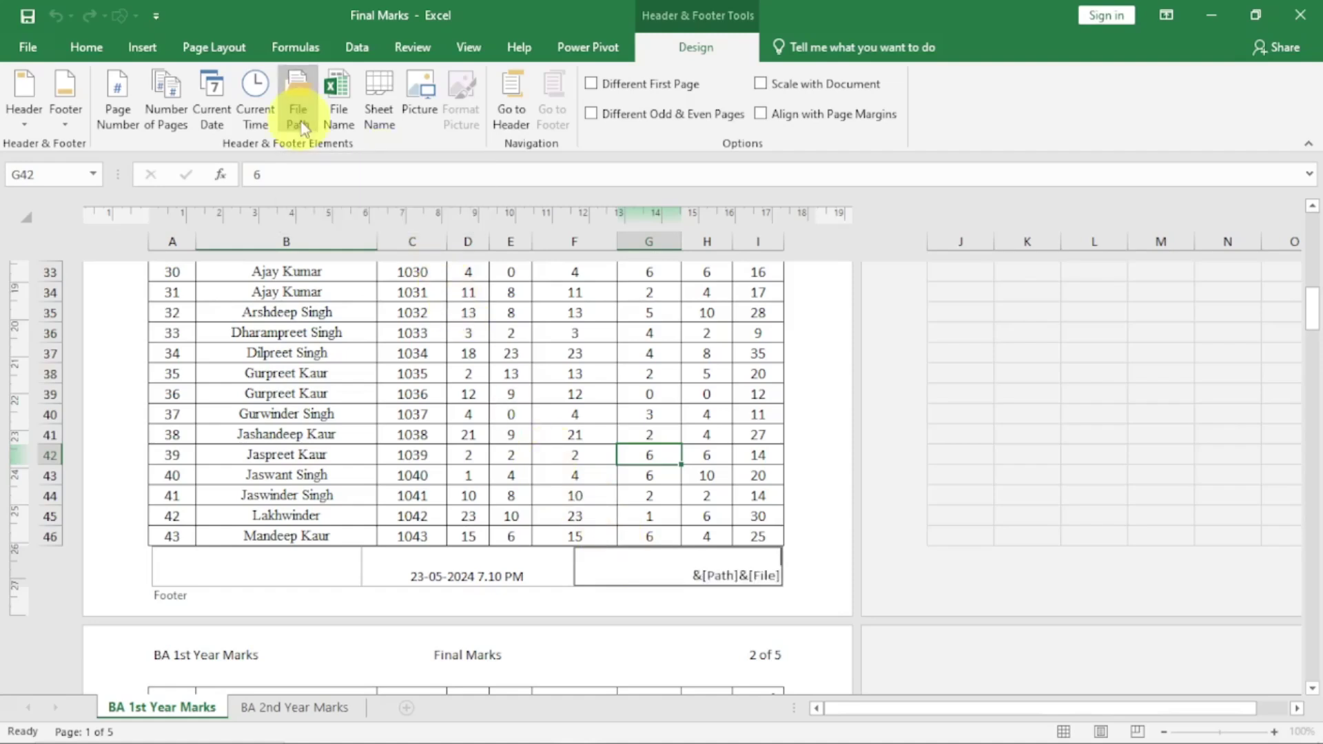
{"action": "left_click", "coordinate": [510, 432]}
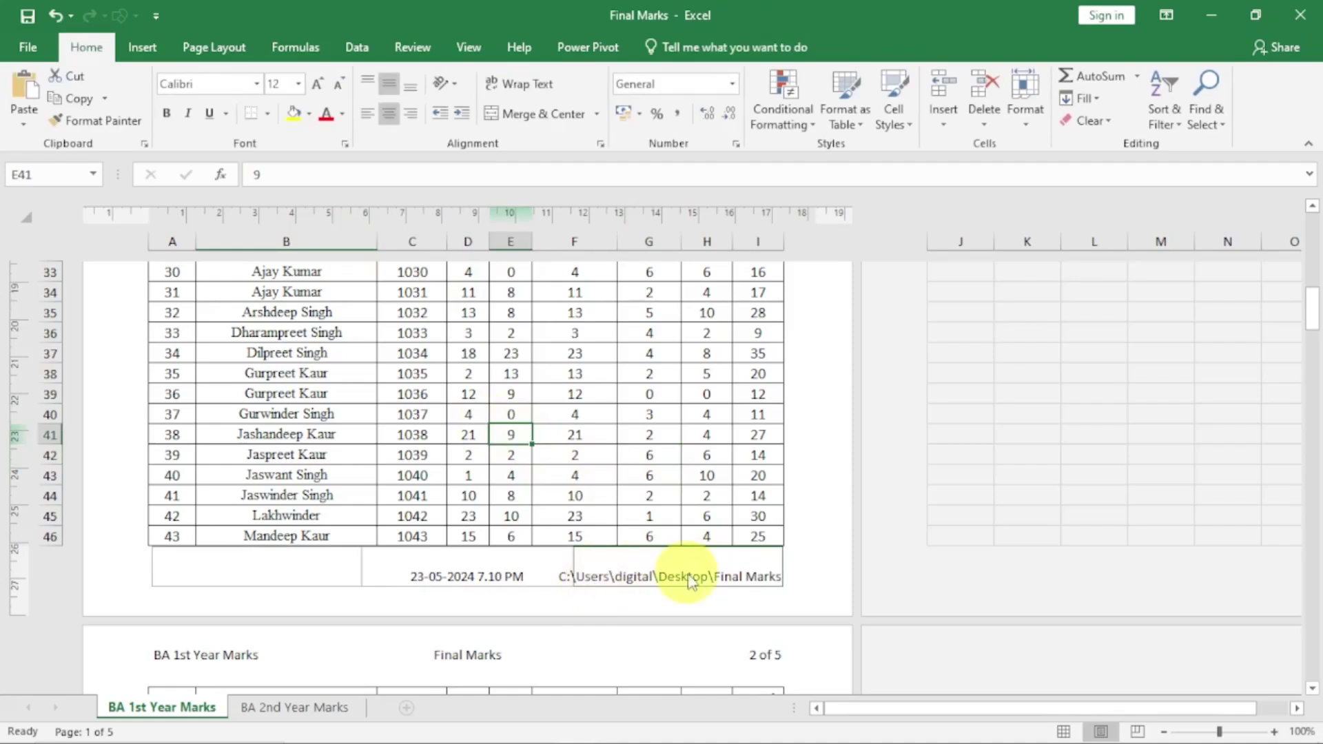
{"action": "left_click", "coordinate": [235, 562]}
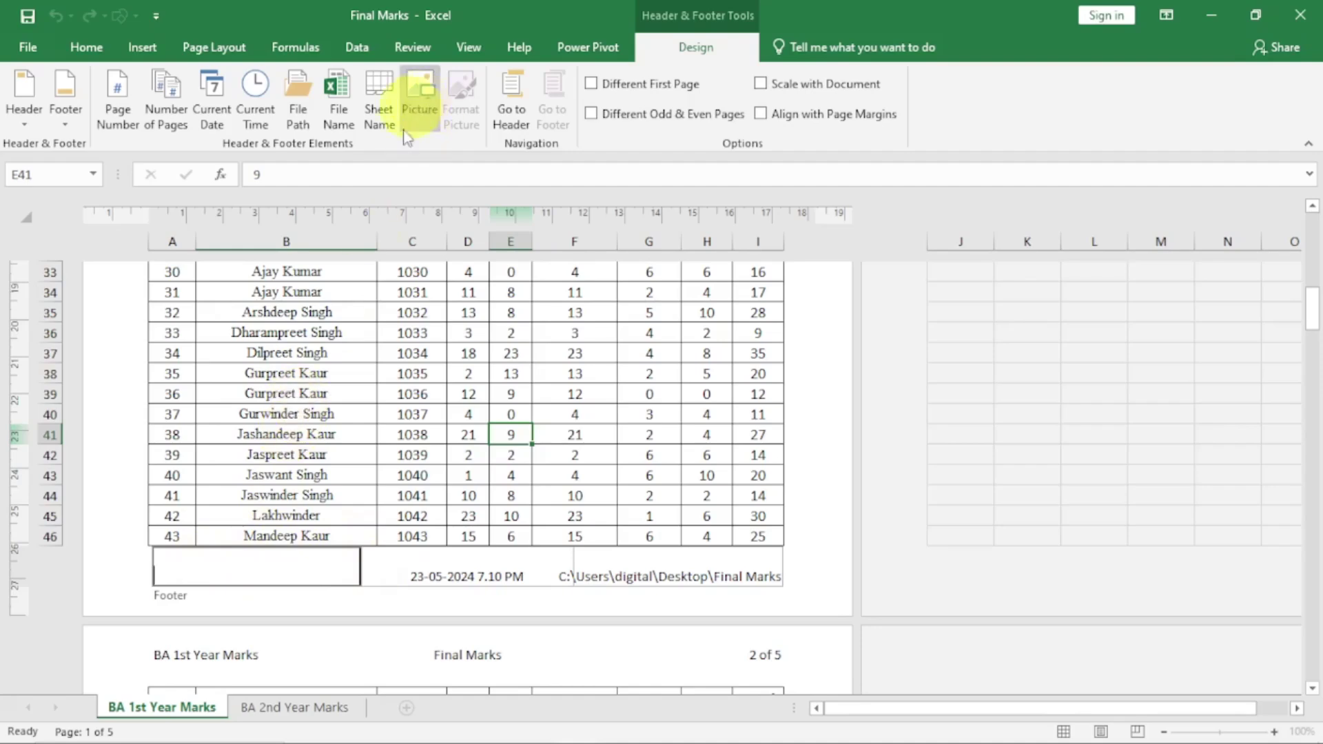
Check the contents of the left header section
{"action": "left_click", "coordinate": [273, 455]}
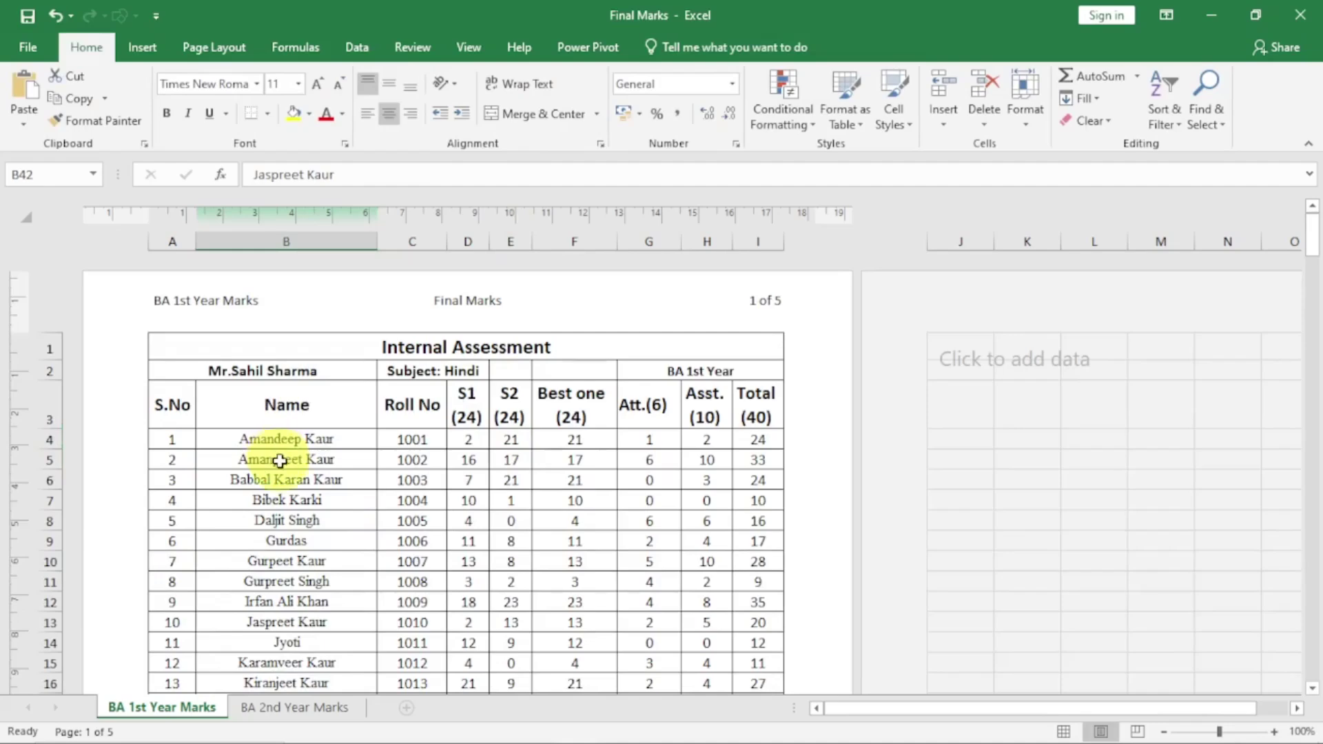
{"action": "left_click", "coordinate": [238, 304]}
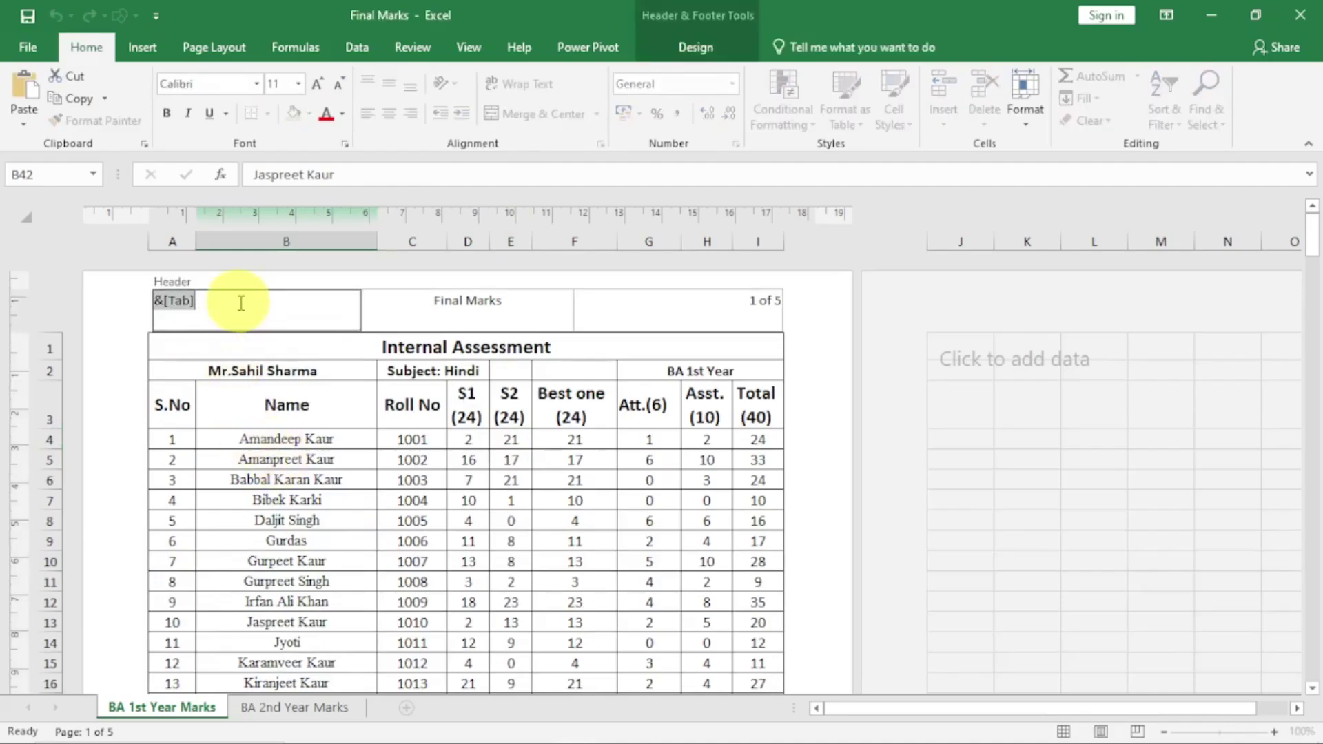
{"action": "left_click", "coordinate": [302, 536]}
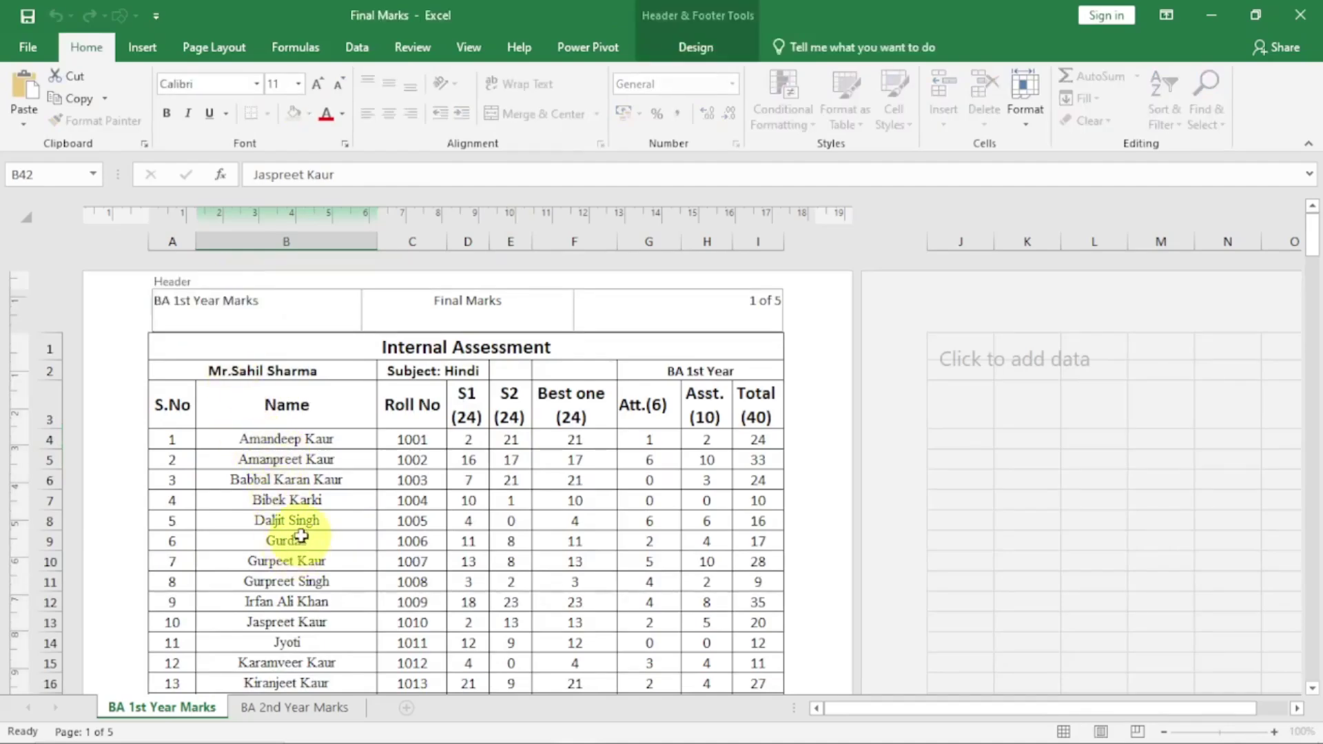
{"action": "scroll", "coordinate": [302, 536], "scroll_direction": "down", "scroll_amount": 12}
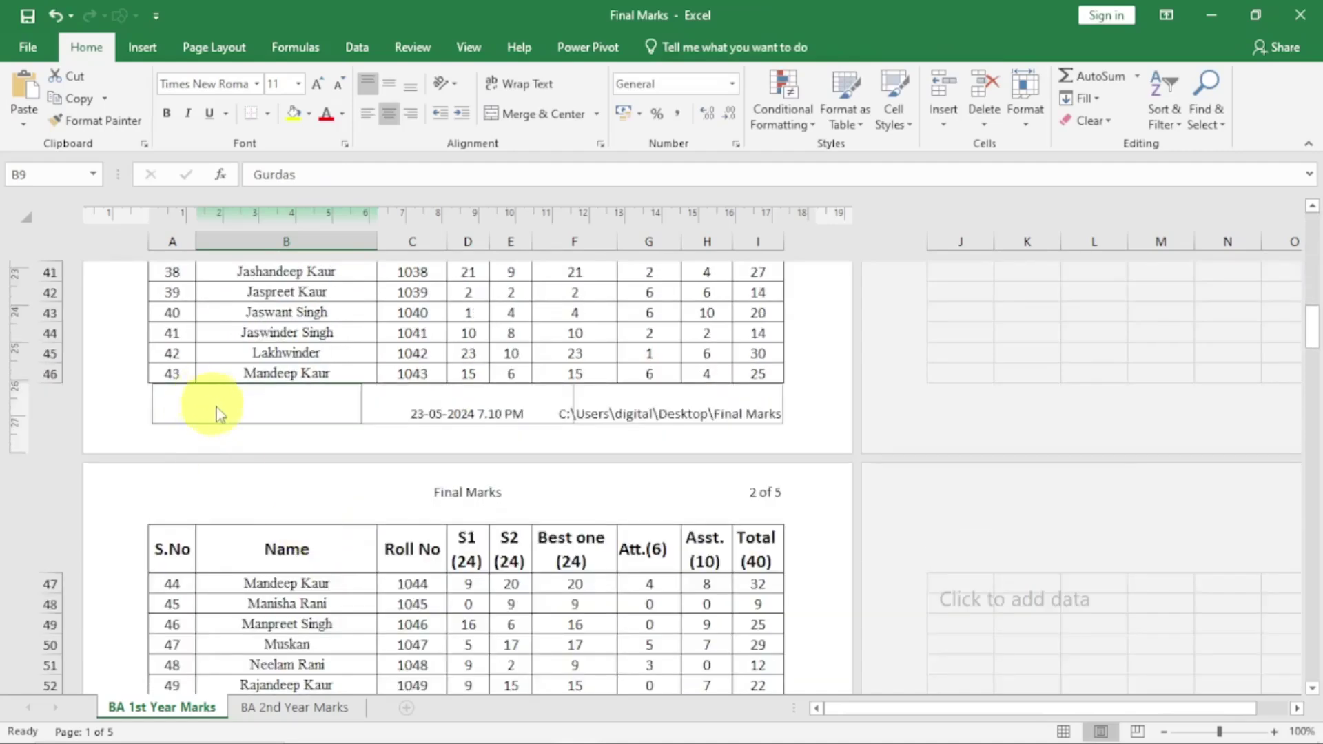
Insert the sheet name BA 1st Year Marks into the left footer, then reopen the left header
{"action": "left_click", "coordinate": [216, 407]}
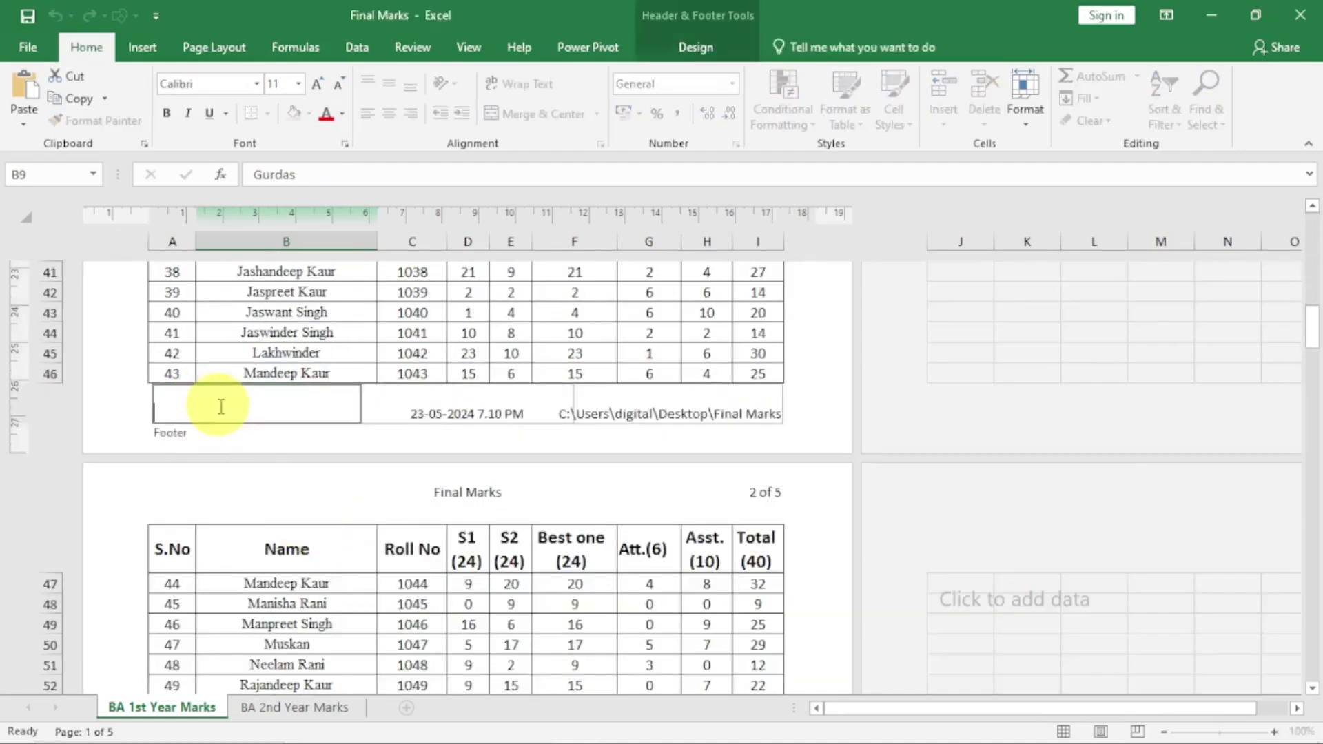
{"action": "left_click", "coordinate": [700, 53]}
{"action": "left_click", "coordinate": [387, 118]}
{"action": "left_click", "coordinate": [287, 586]}
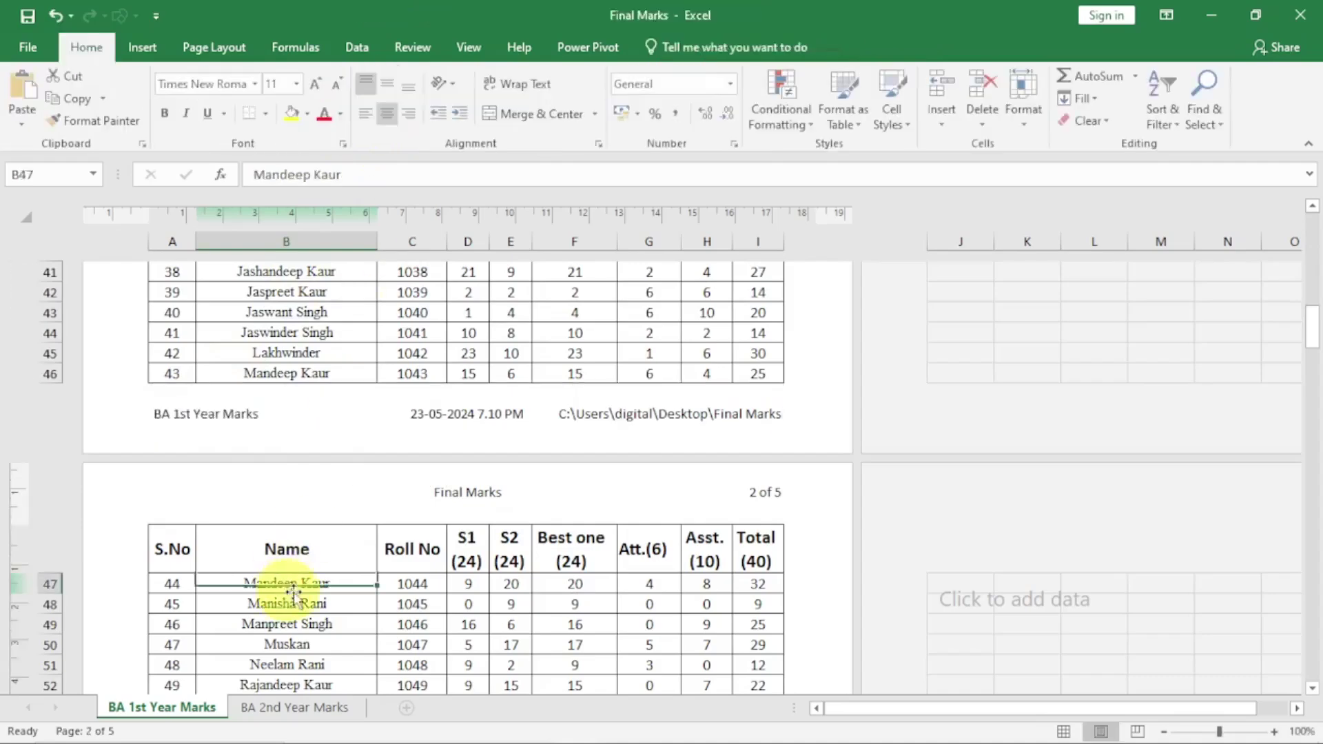
{"action": "scroll", "coordinate": [288, 593], "scroll_direction": "up", "scroll_amount": 15}
{"action": "left_click", "coordinate": [308, 307]}
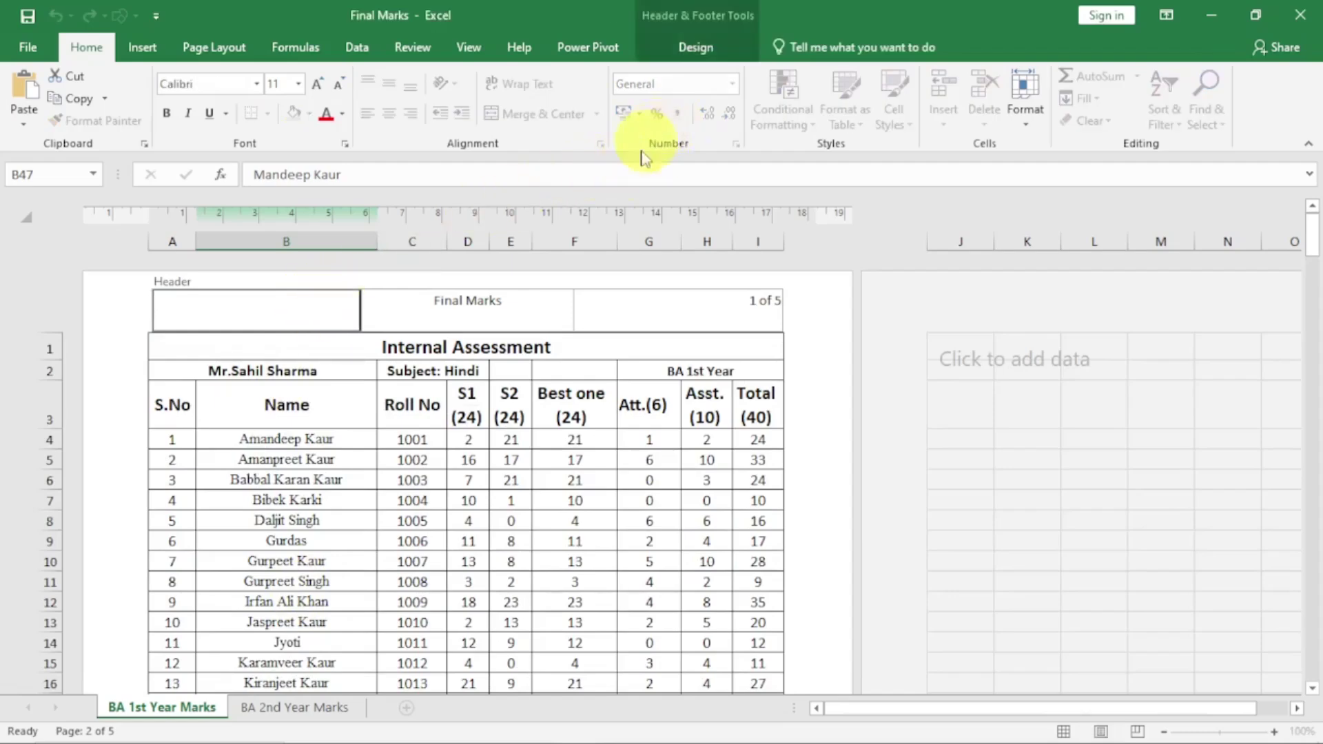
Insert picture 'th' from the Pictures\A P folder into the left header section
{"action": "left_click", "coordinate": [695, 48]}
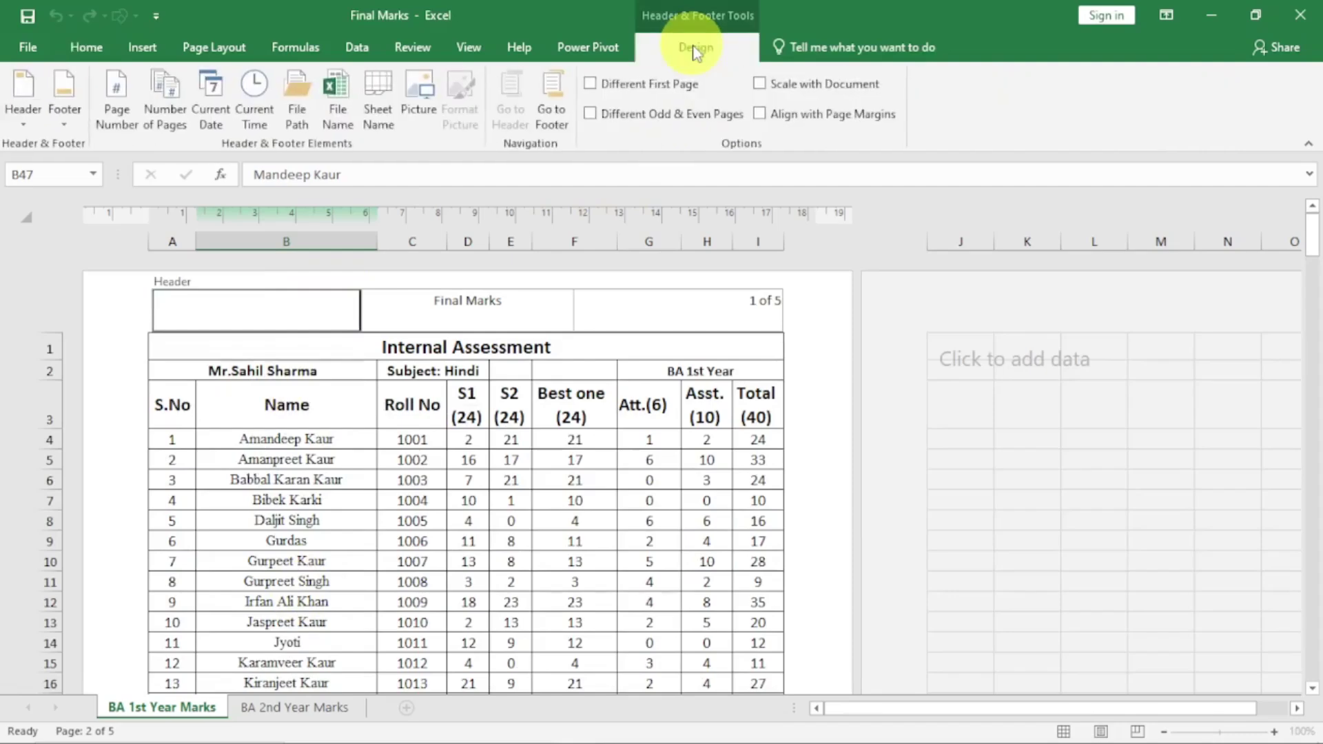
{"action": "left_click", "coordinate": [421, 104]}
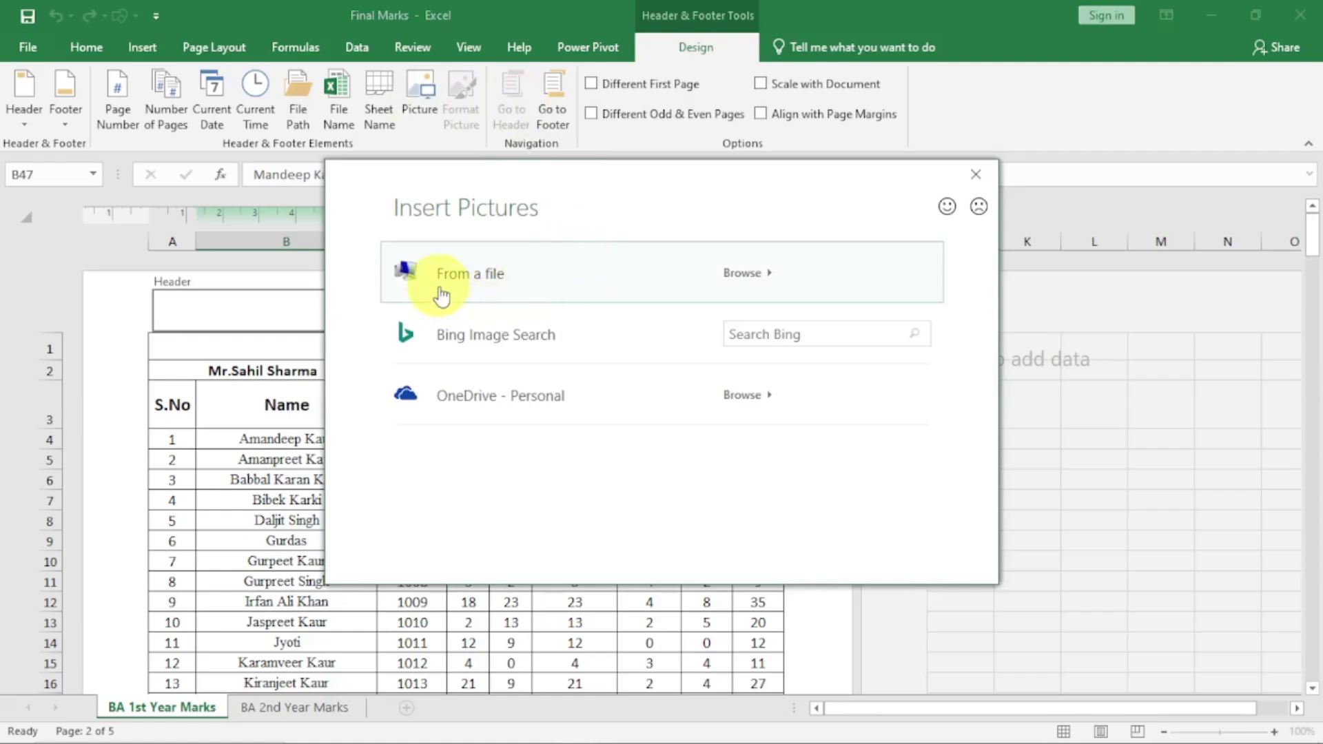
{"action": "left_click", "coordinate": [467, 277]}
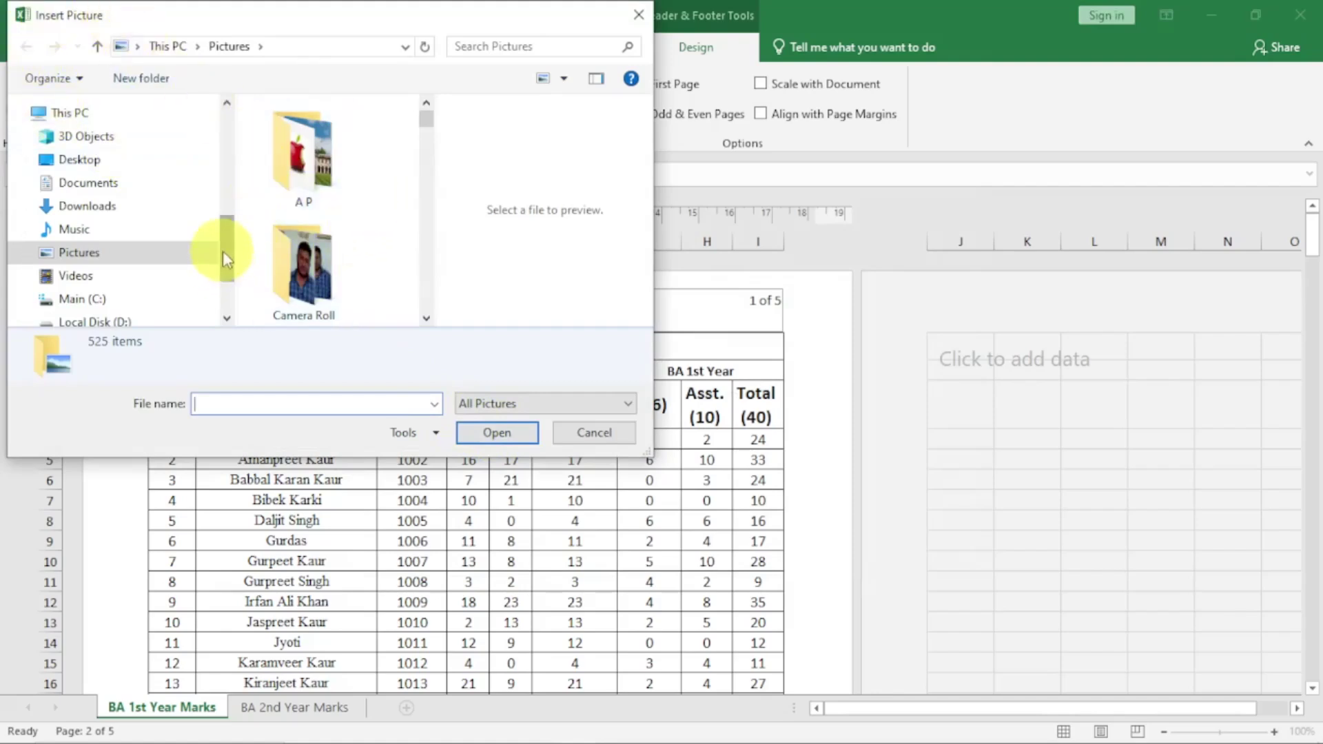
{"action": "double_click", "coordinate": [304, 153]}
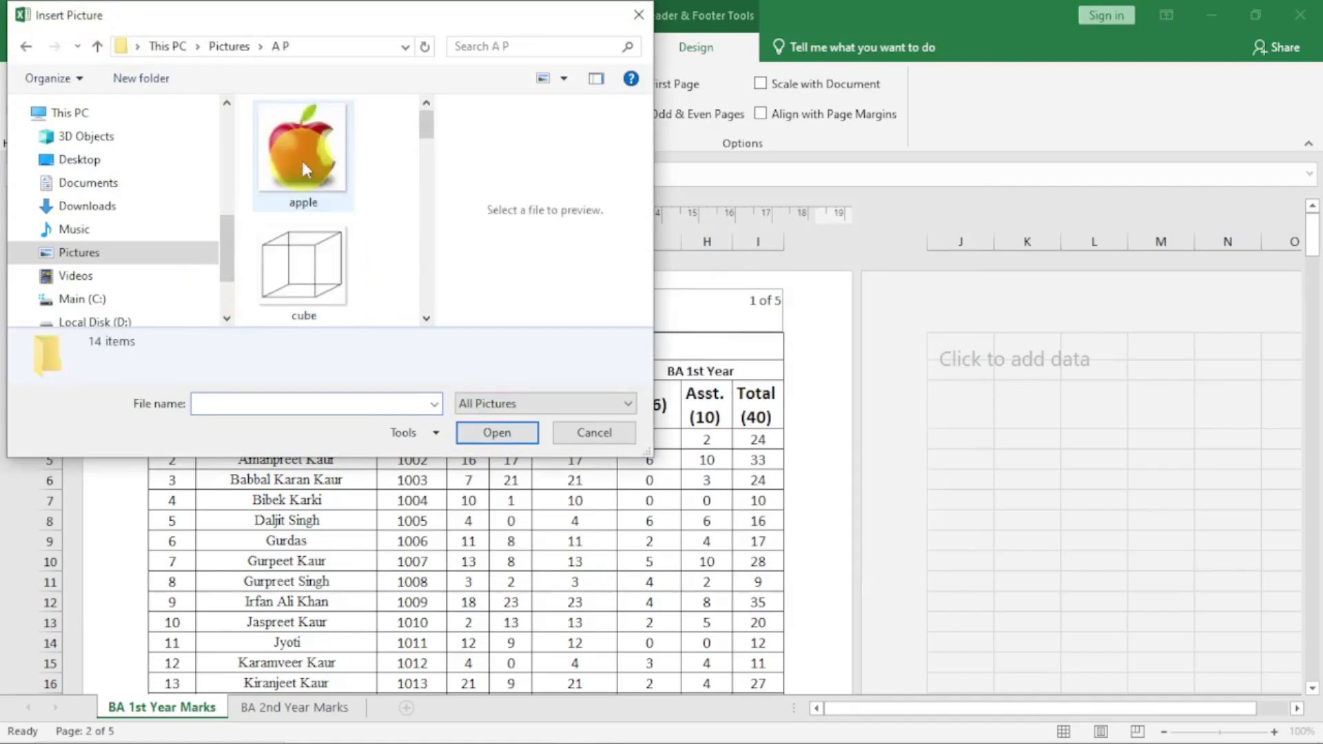
{"action": "left_click_drag", "start_coordinate": [426, 319], "coordinate": [426, 320]}
{"action": "left_click", "coordinate": [325, 200]}
{"action": "left_click", "coordinate": [502, 432]}
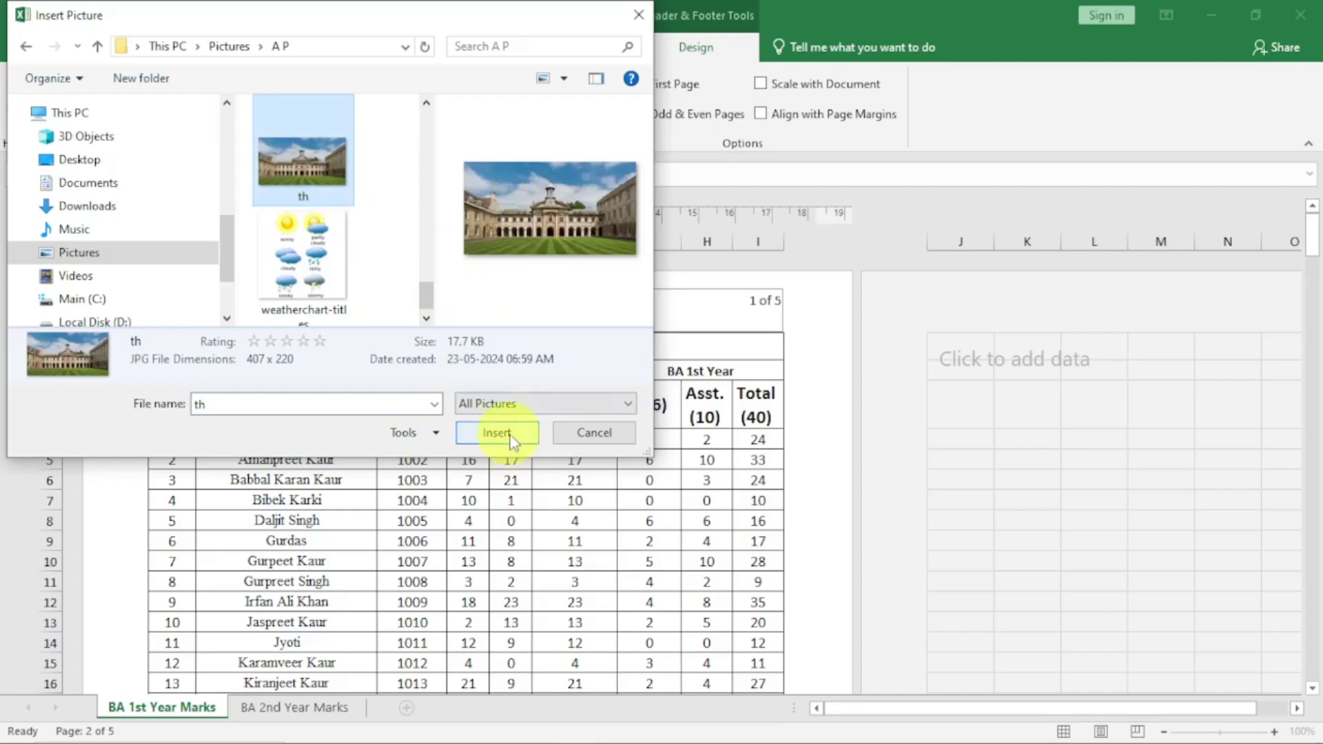
{"action": "left_click", "coordinate": [412, 480]}
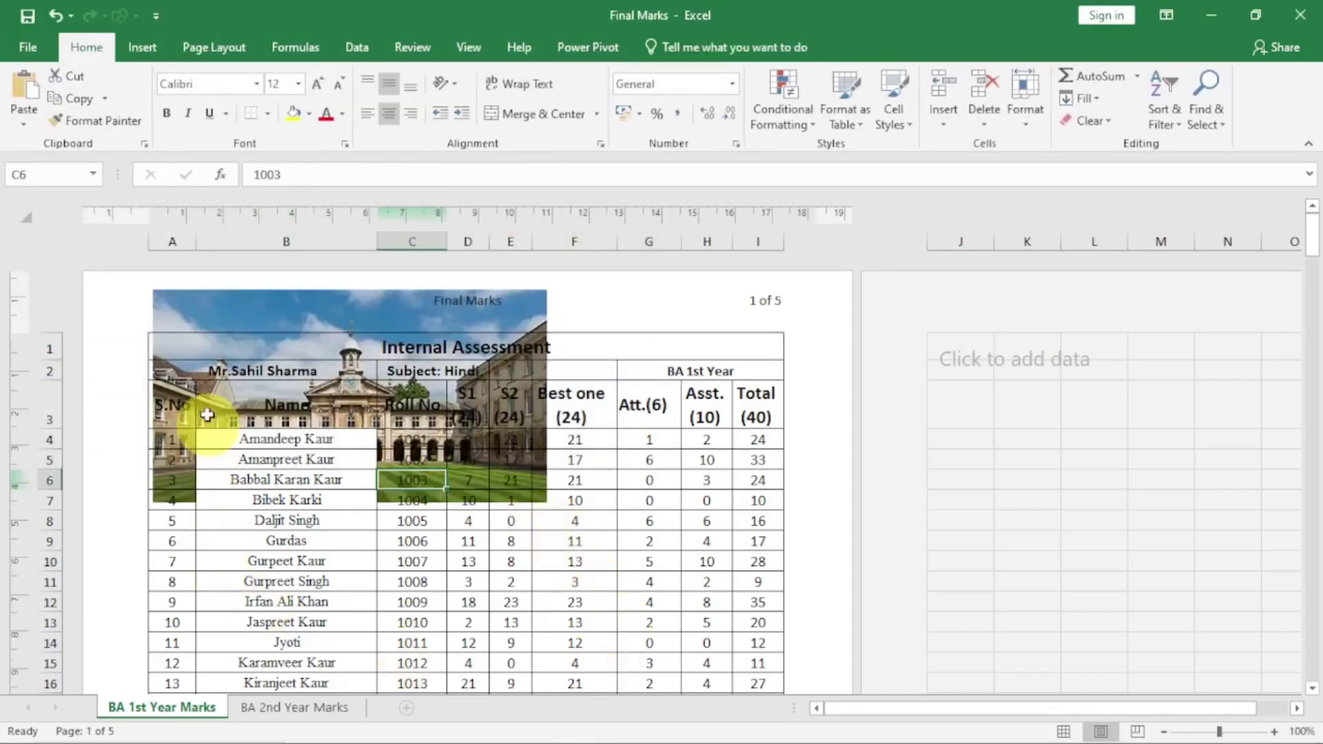
Scale the left-header building photo to 20% height and width, about 1.16 × 2.15 cm
{"action": "left_click", "coordinate": [205, 311]}
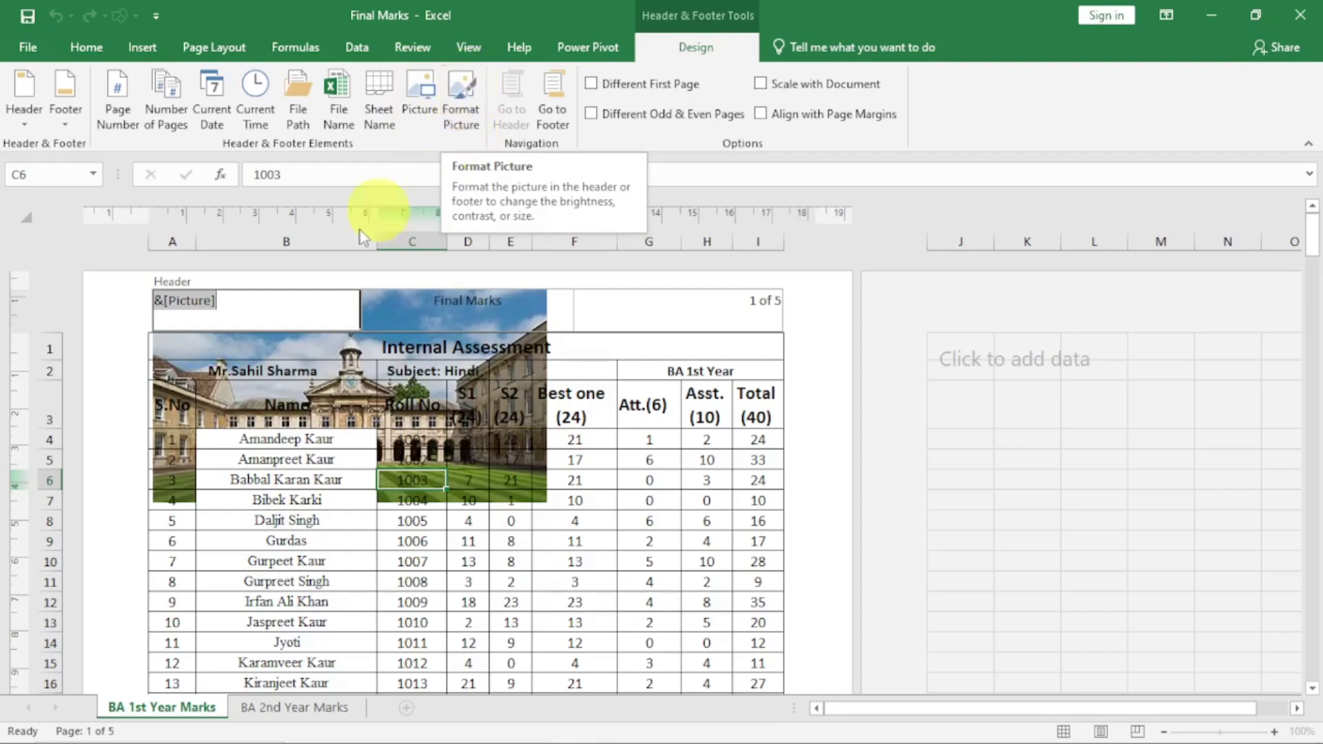
{"action": "left_click", "coordinate": [461, 104]}
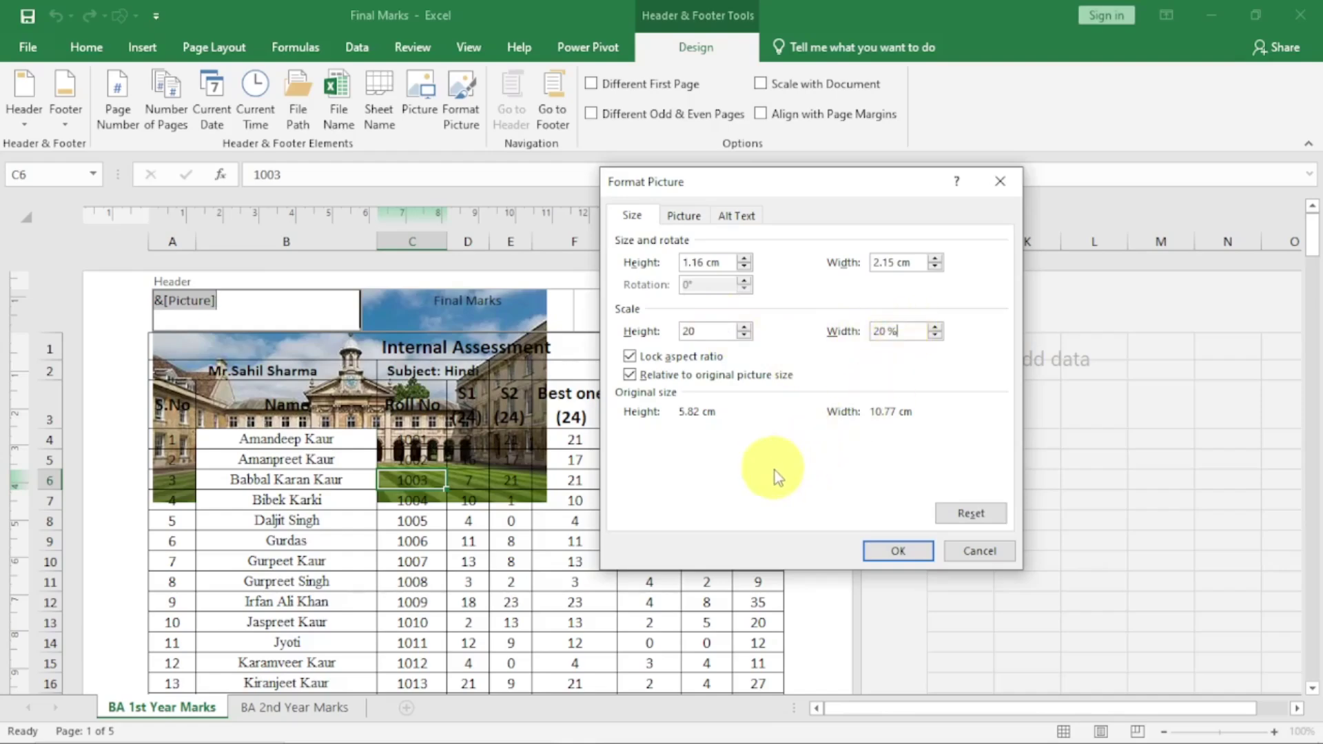
{"action": "left_click", "coordinate": [893, 551]}
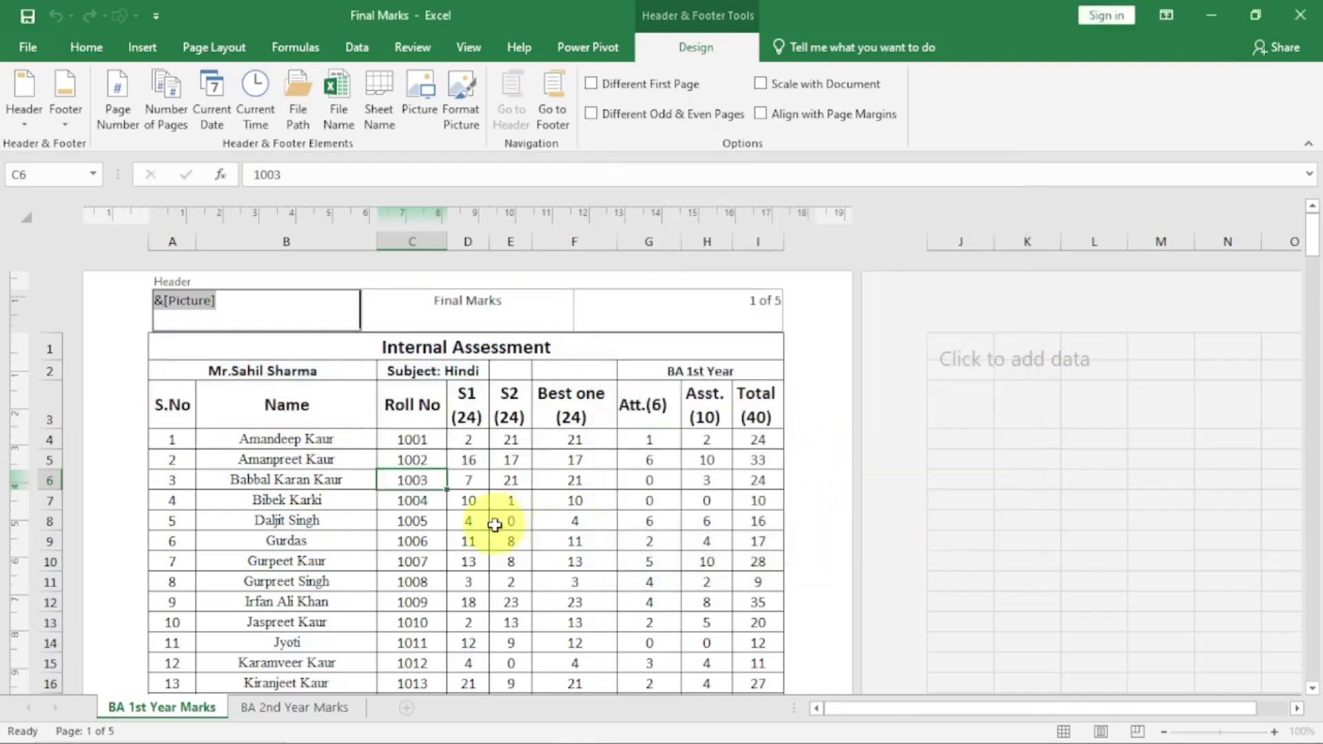
{"action": "left_click", "coordinate": [468, 521]}
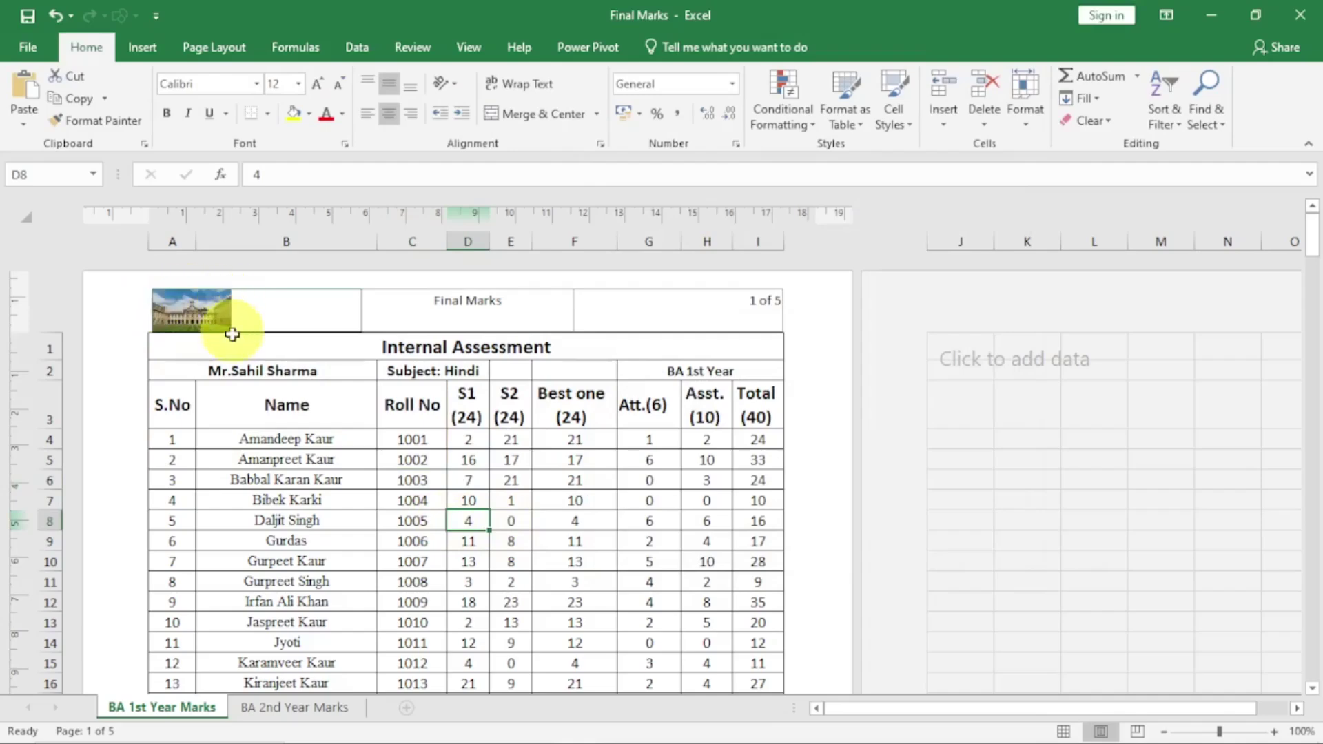
Scroll through the pages to check headers and footers, then reopen the centre header with its Design tools
{"action": "scroll", "coordinate": [379, 526], "scroll_direction": "down", "scroll_amount": 15}
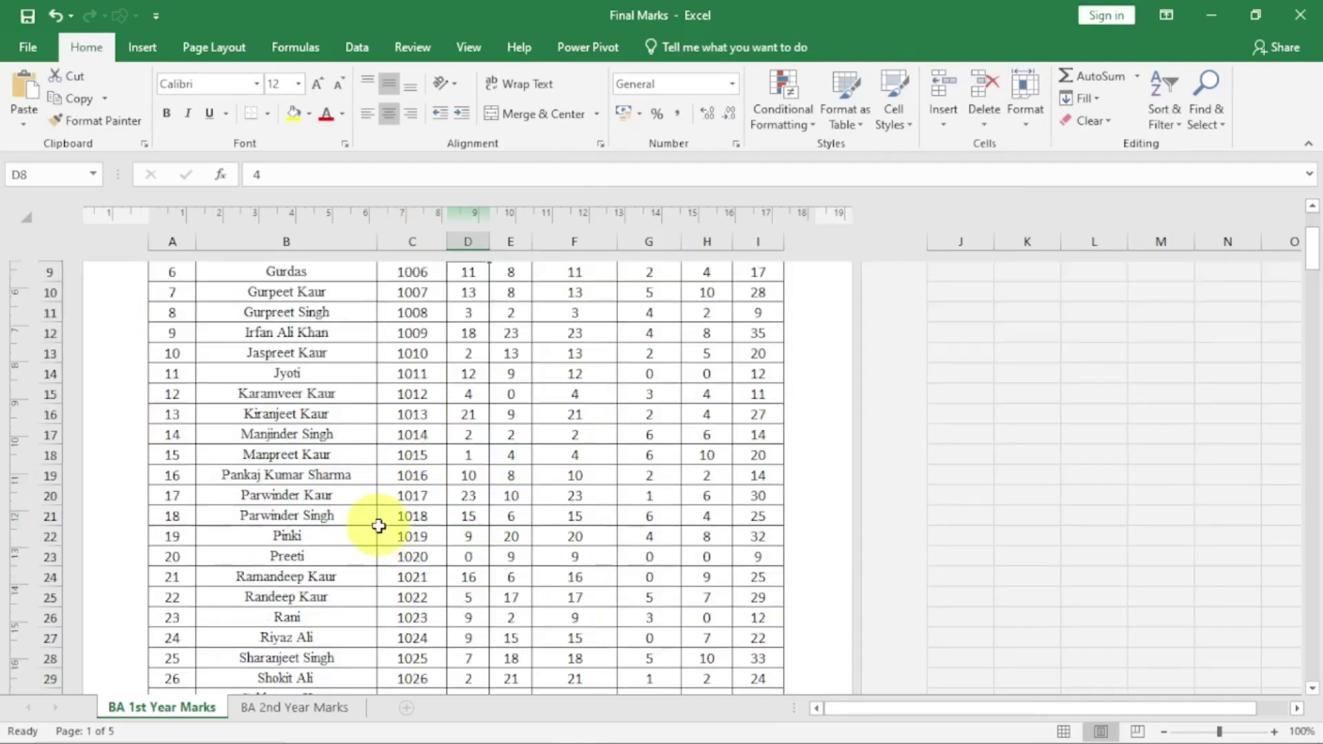
{"action": "scroll", "coordinate": [382, 533], "scroll_direction": "down", "scroll_amount": 10}
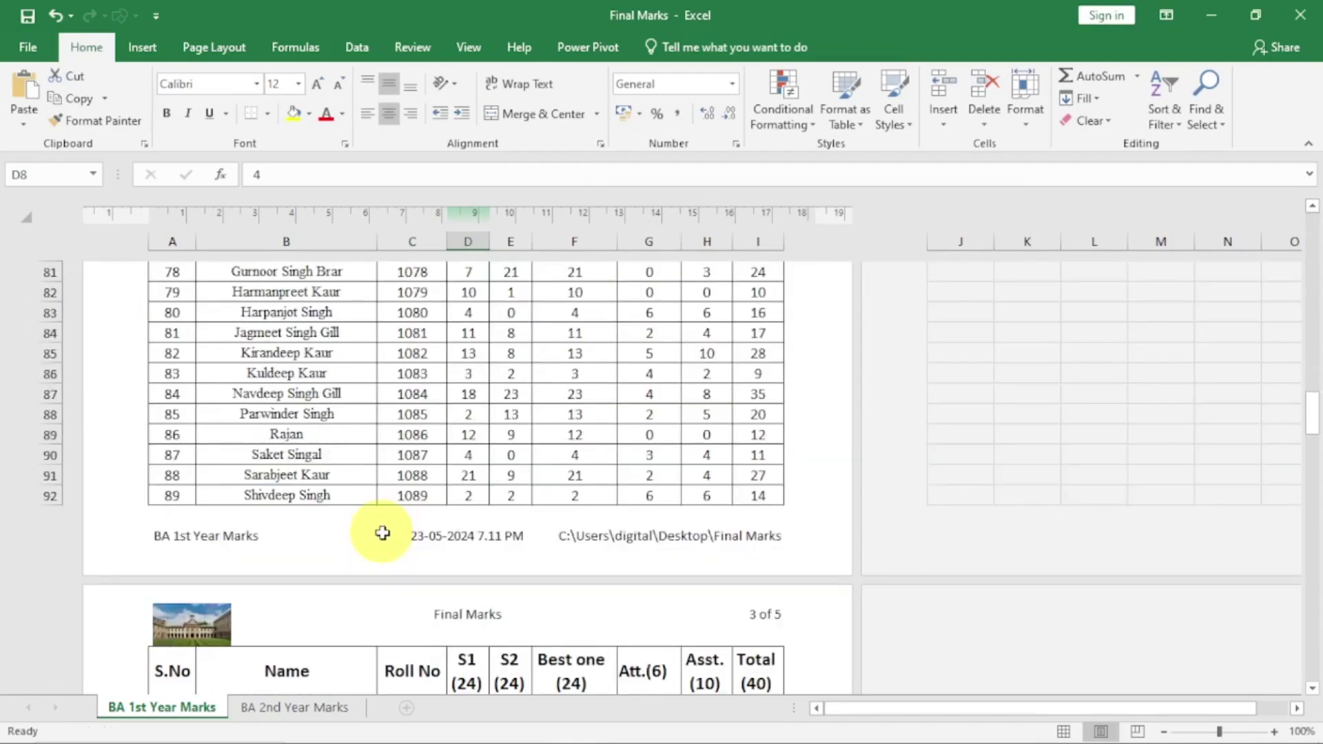
{"action": "scroll", "coordinate": [382, 532], "scroll_direction": "up", "scroll_amount": 20}
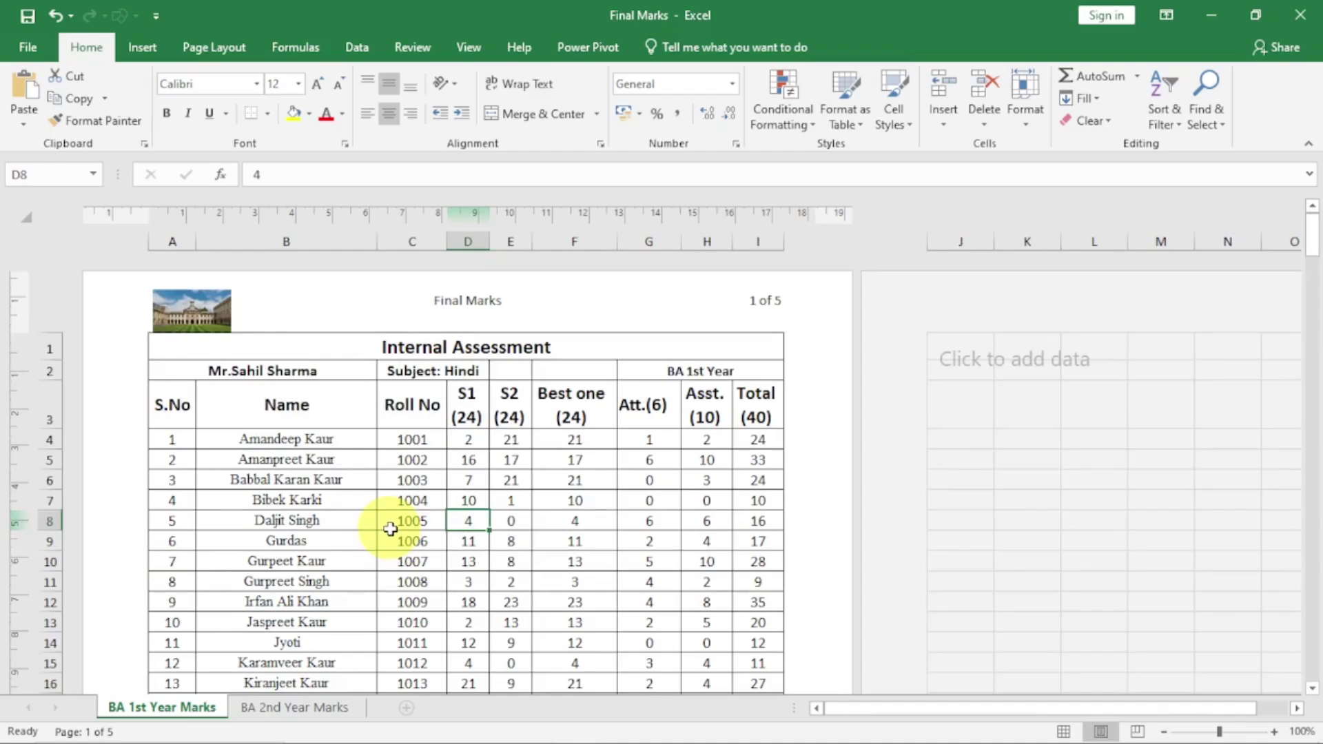
{"action": "left_click", "coordinate": [458, 301]}
{"action": "left_click", "coordinate": [695, 47]}
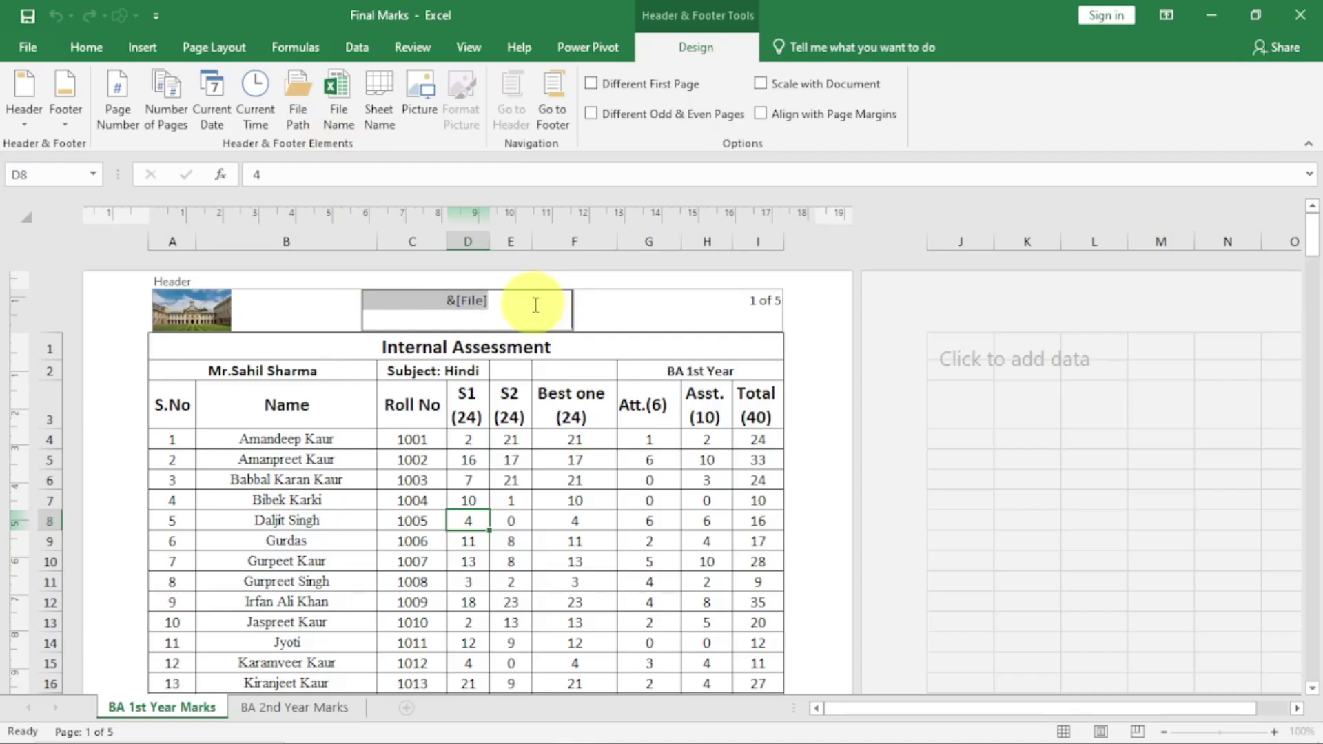
Check page 1's footer and header codes, then exit header editing and scroll through the pages
{"action": "left_click", "coordinate": [555, 114]}
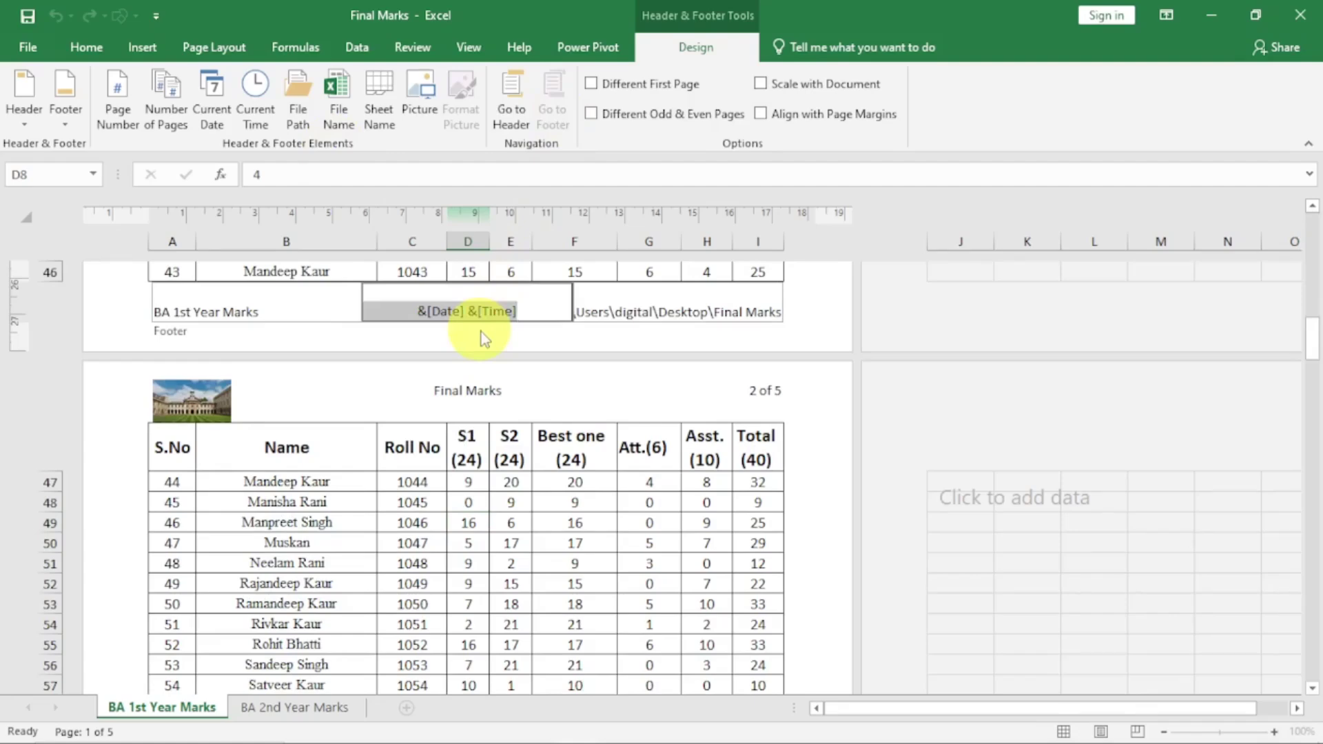
{"action": "left_click", "coordinate": [513, 117]}
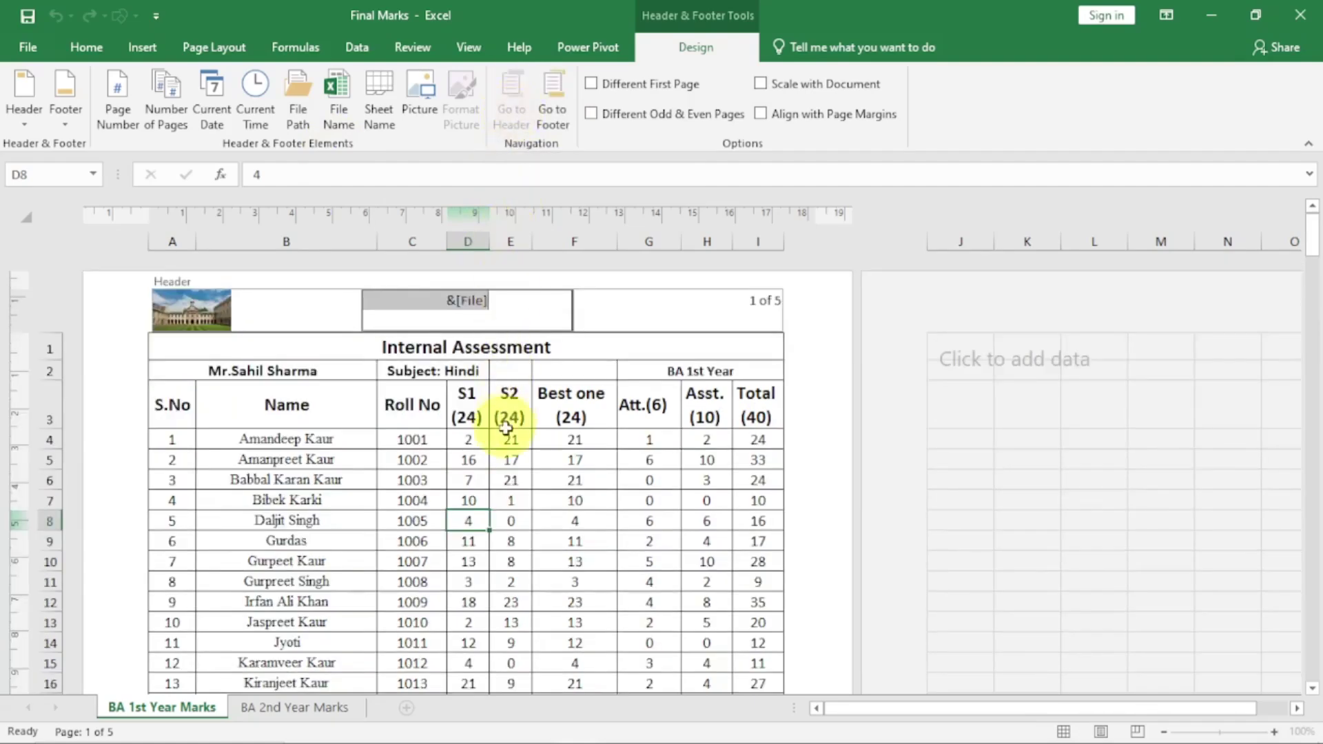
{"action": "left_click", "coordinate": [468, 442]}
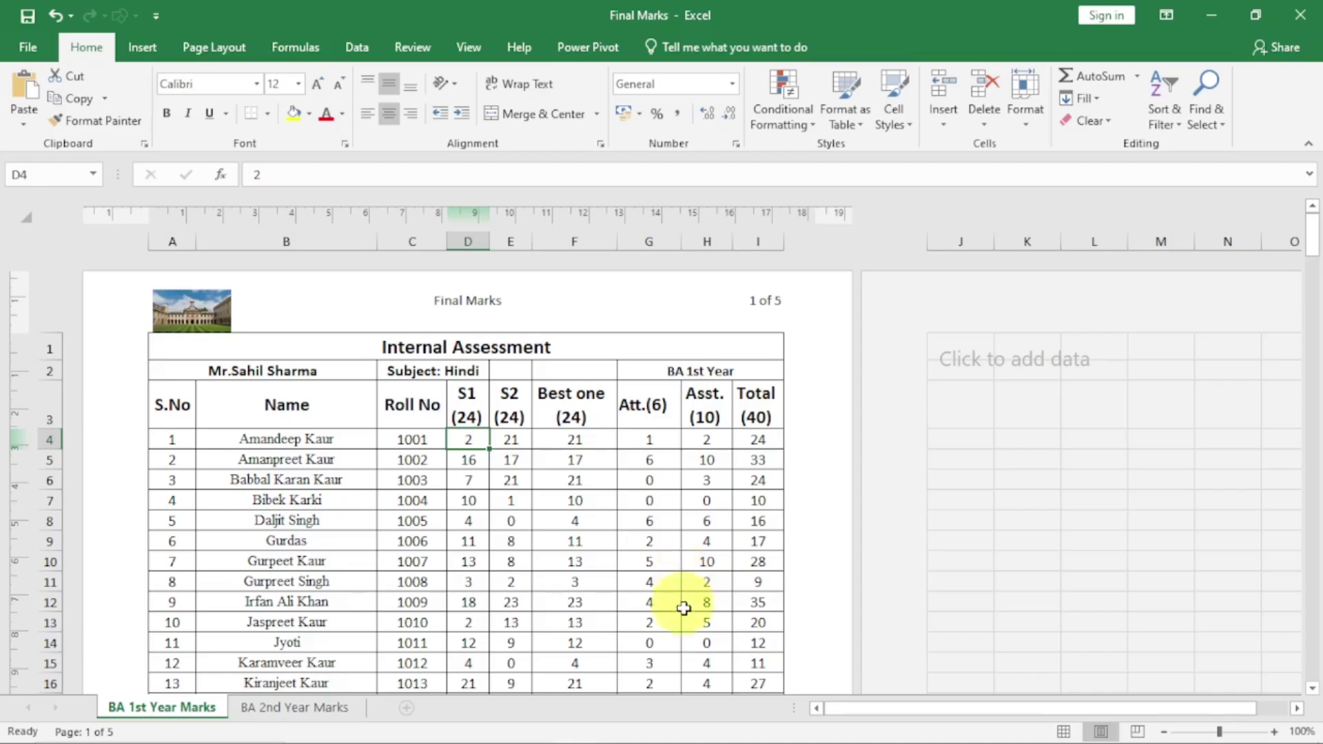
{"action": "scroll", "coordinate": [645, 513], "scroll_direction": "down", "scroll_amount": 18}
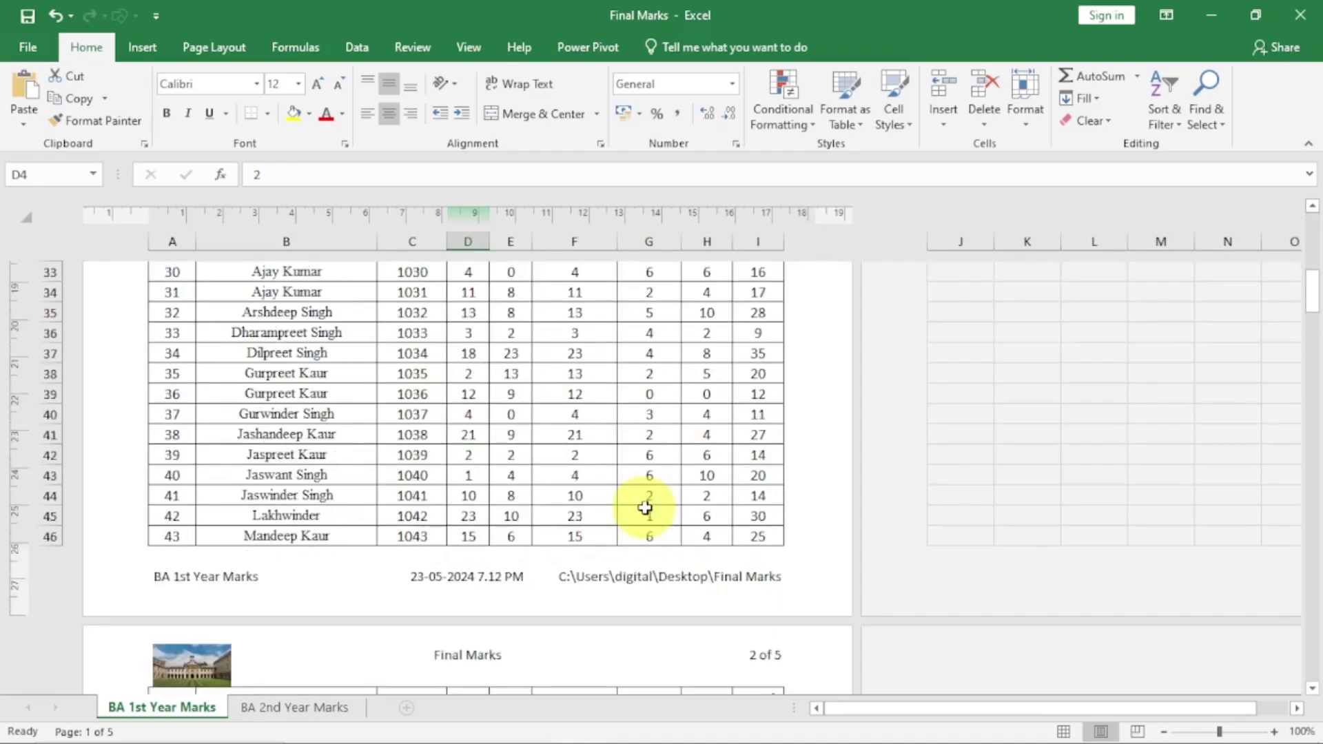
{"action": "scroll", "coordinate": [645, 516], "scroll_direction": "down", "scroll_amount": 8}
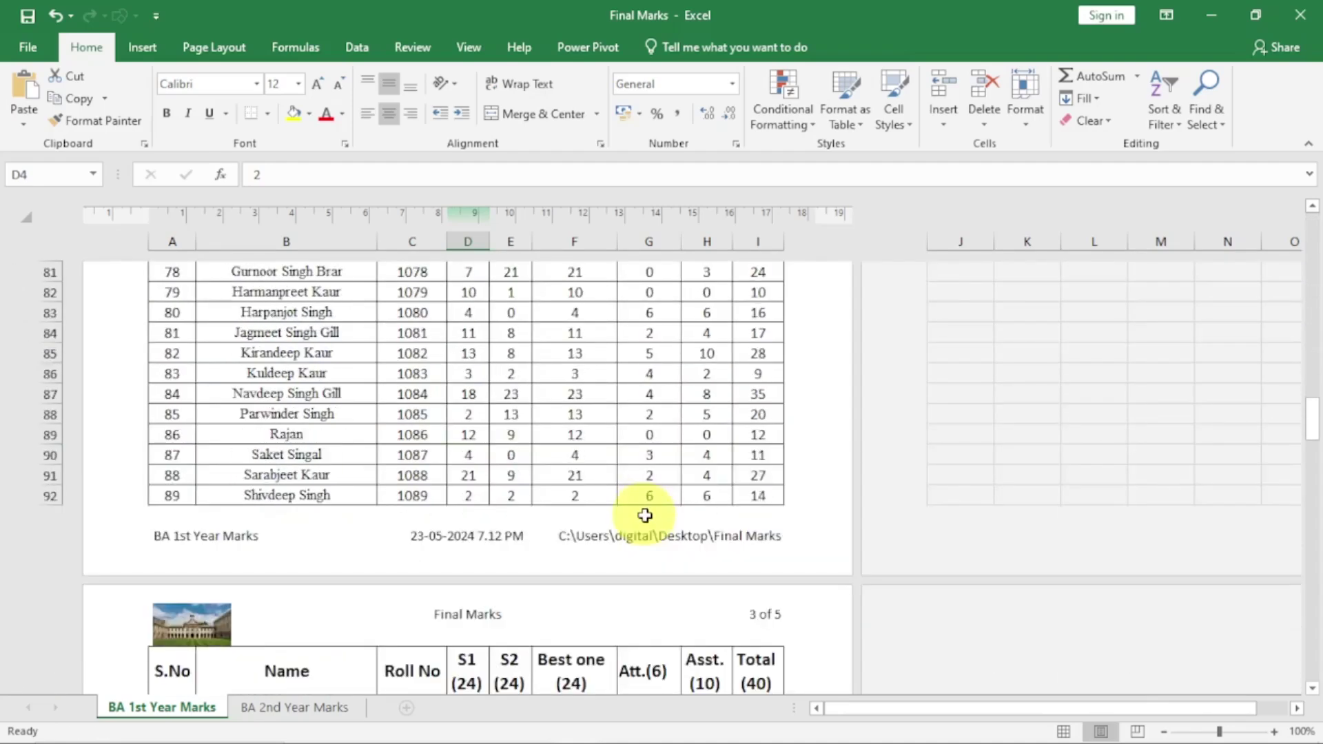
{"action": "scroll", "coordinate": [645, 516], "scroll_direction": "up", "scroll_amount": 20}
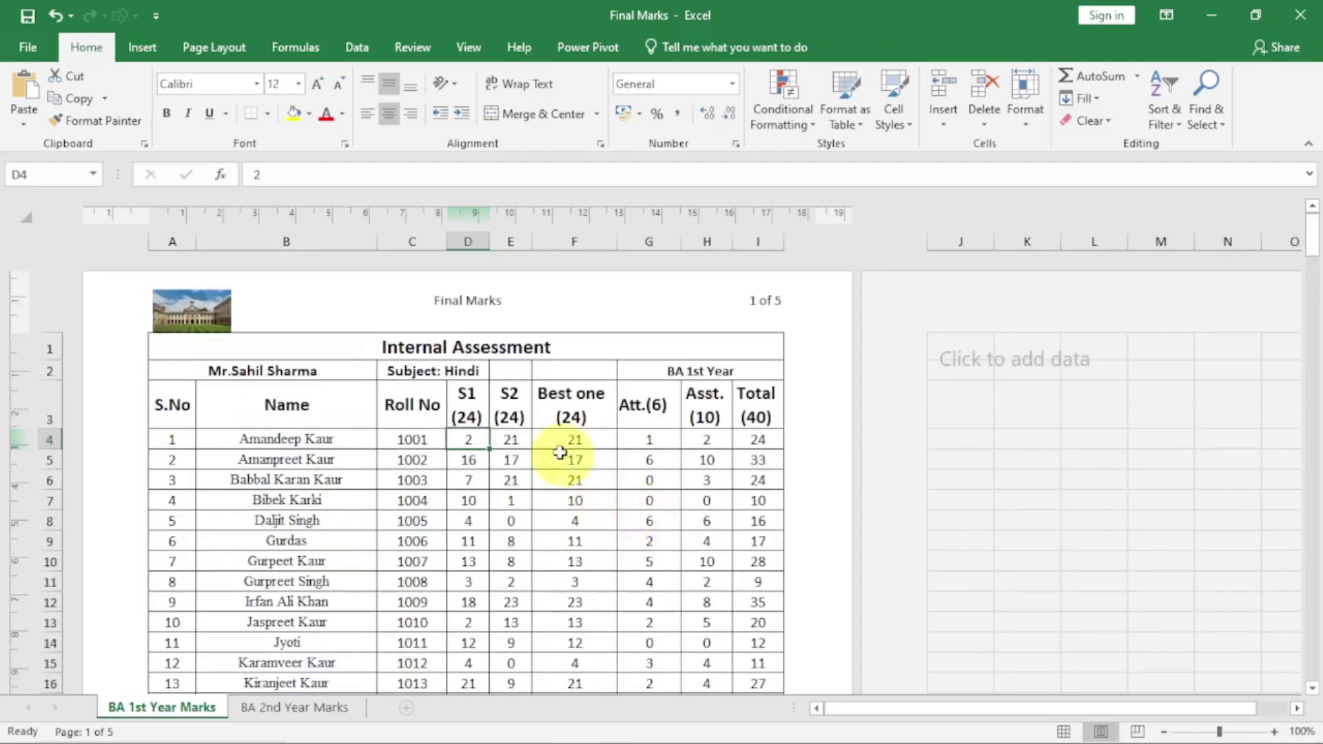
Turn on Different First Page in the header and footer design options
{"action": "left_click", "coordinate": [448, 319]}
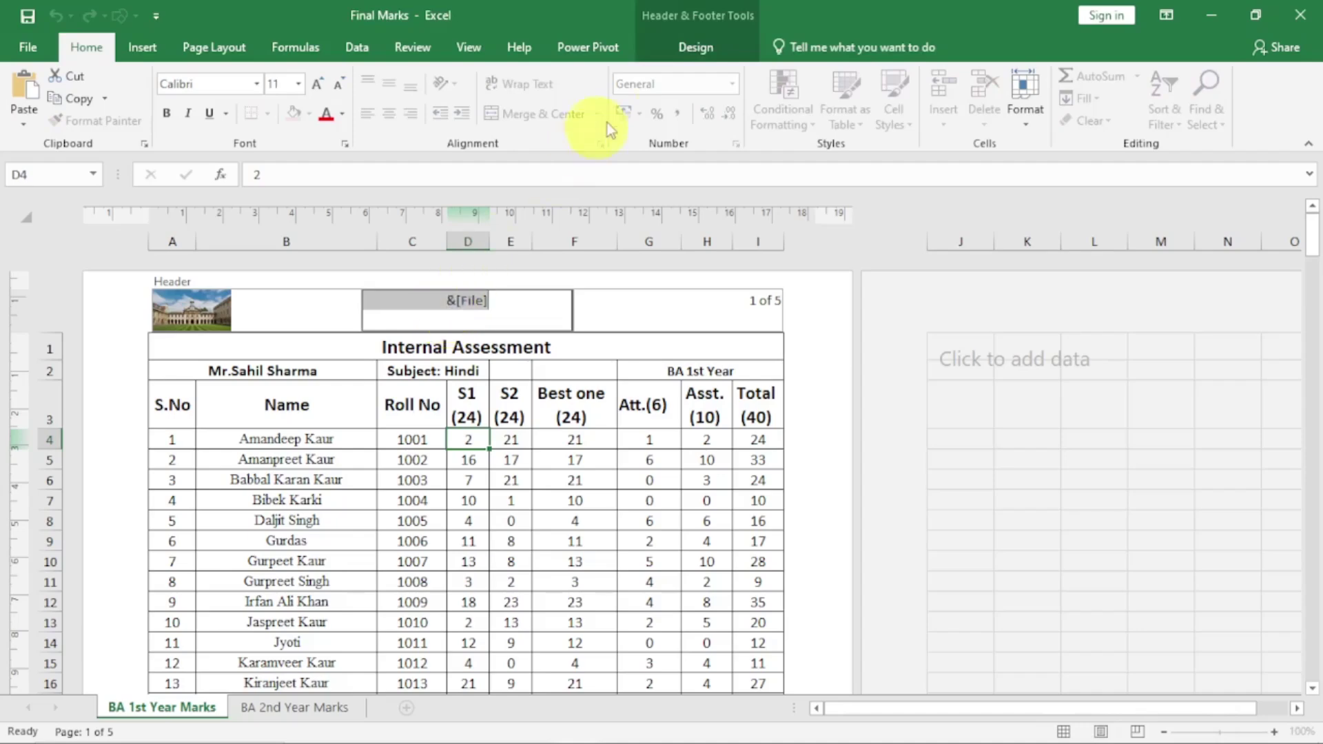
{"action": "left_click", "coordinate": [696, 49]}
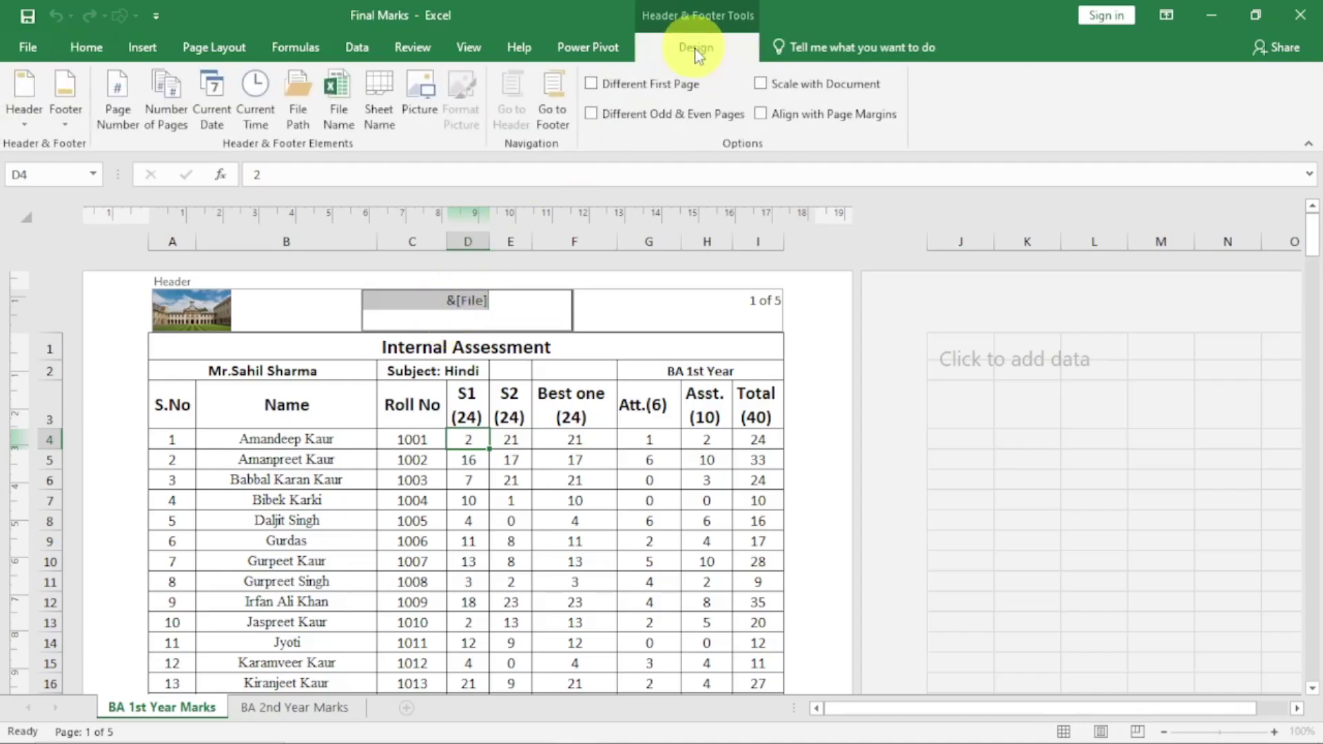
{"action": "left_click", "coordinate": [591, 84]}
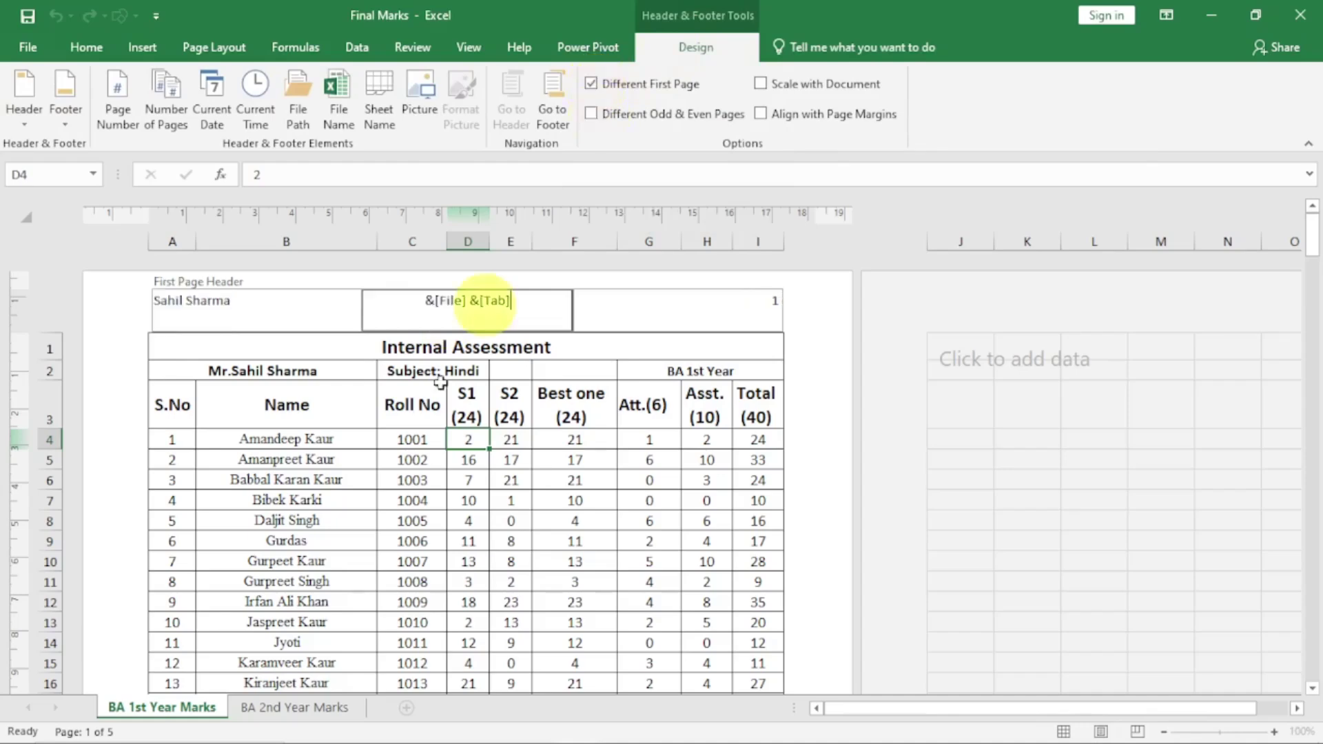
{"action": "left_click", "coordinate": [383, 557]}
Scroll through the pages to compare page 1's distinct header and Confidential footer with later pages
{"action": "scroll", "coordinate": [333, 476], "scroll_direction": "down", "scroll_amount": 10}
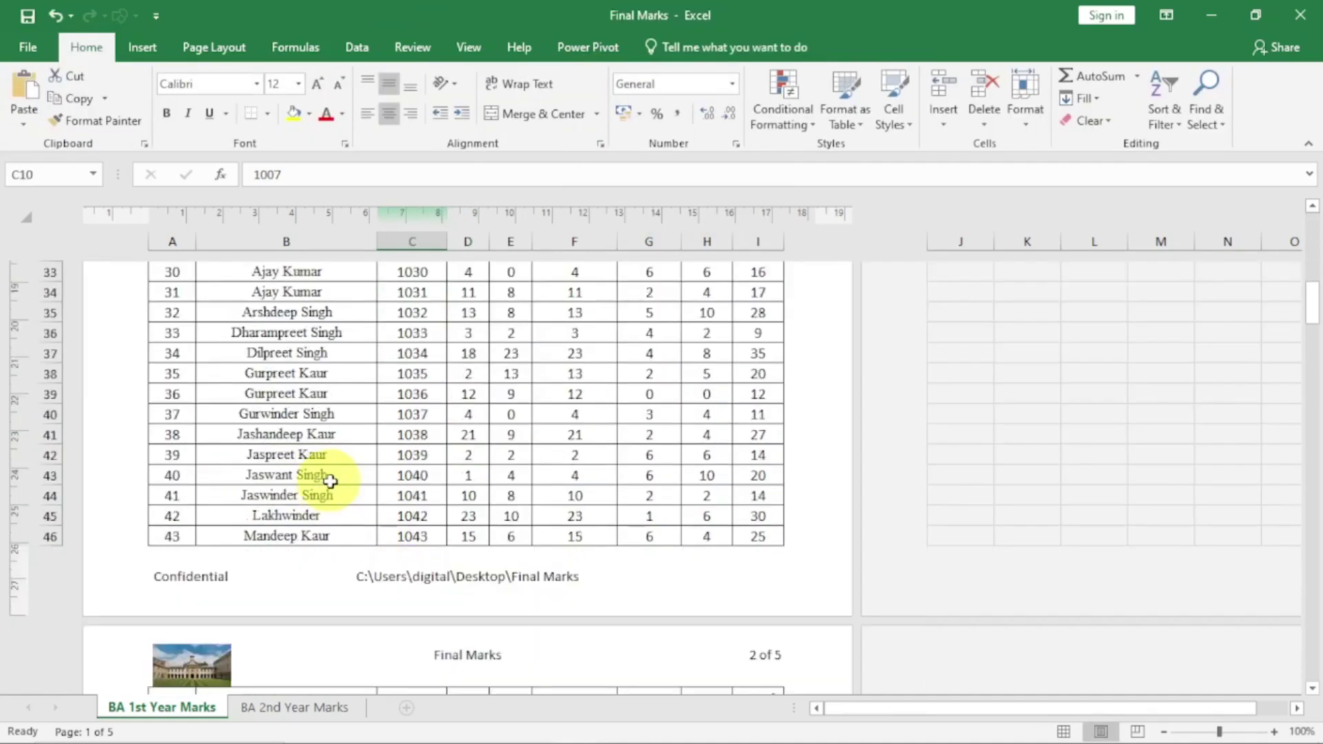
{"action": "scroll", "coordinate": [330, 481], "scroll_direction": "down", "scroll_amount": 8}
{"action": "scroll", "coordinate": [331, 482], "scroll_direction": "up", "scroll_amount": 5}
{"action": "scroll", "coordinate": [331, 482], "scroll_direction": "up", "scroll_amount": 3}
{"action": "scroll", "coordinate": [330, 483], "scroll_direction": "down", "scroll_amount": 3}
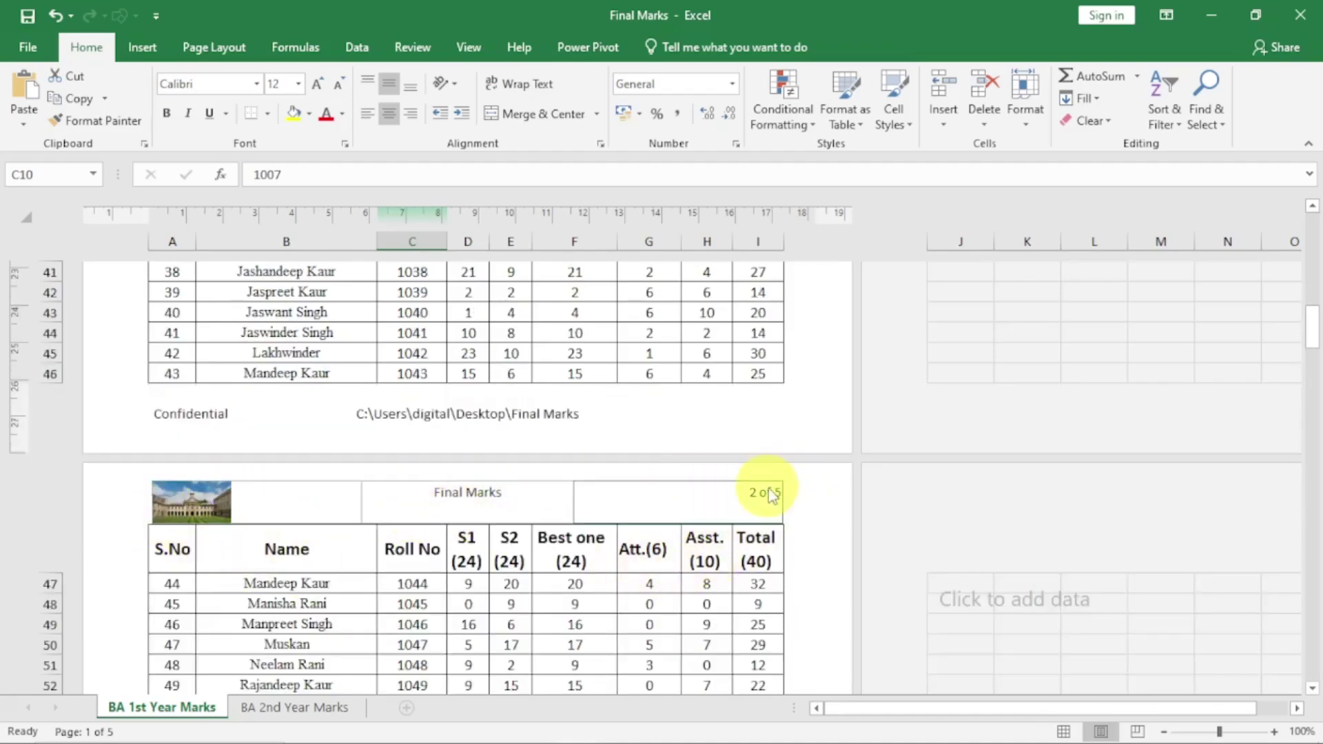
{"action": "scroll", "coordinate": [724, 554], "scroll_direction": "down", "scroll_amount": 13}
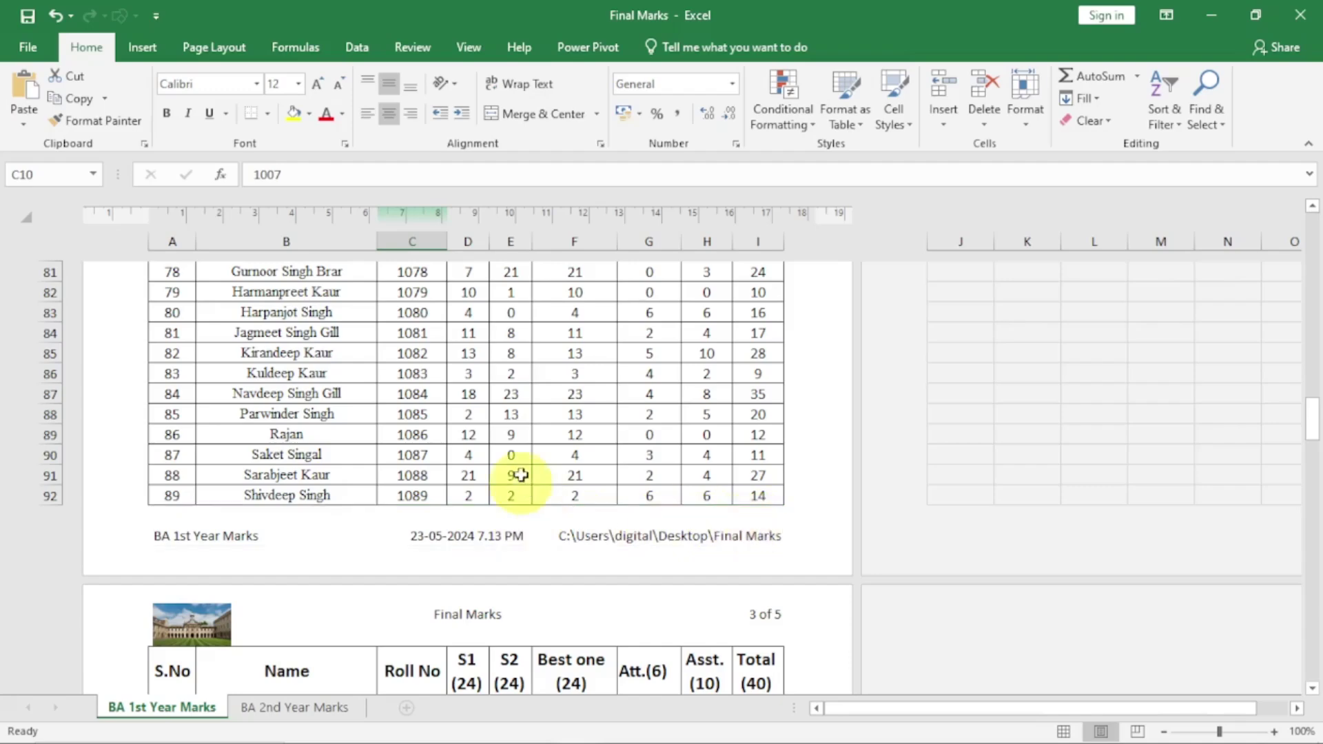
{"action": "scroll", "coordinate": [527, 482], "scroll_direction": "up", "scroll_amount": 20}
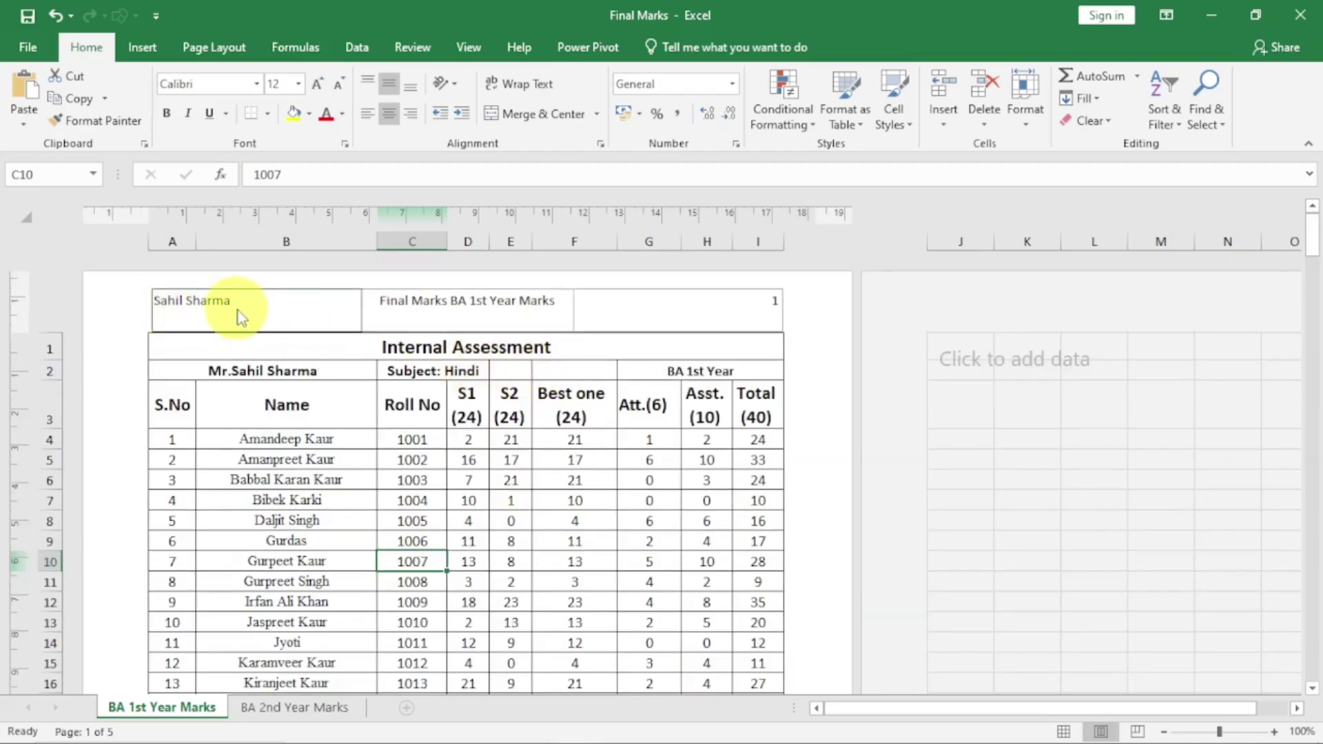
{"action": "scroll", "coordinate": [252, 318], "scroll_direction": "down", "scroll_amount": 8}
{"action": "scroll", "coordinate": [267, 389], "scroll_direction": "down", "scroll_amount": 8}
{"action": "scroll", "coordinate": [271, 400], "scroll_direction": "up", "scroll_amount": 5}
{"action": "scroll", "coordinate": [271, 400], "scroll_direction": "up", "scroll_amount": 10}
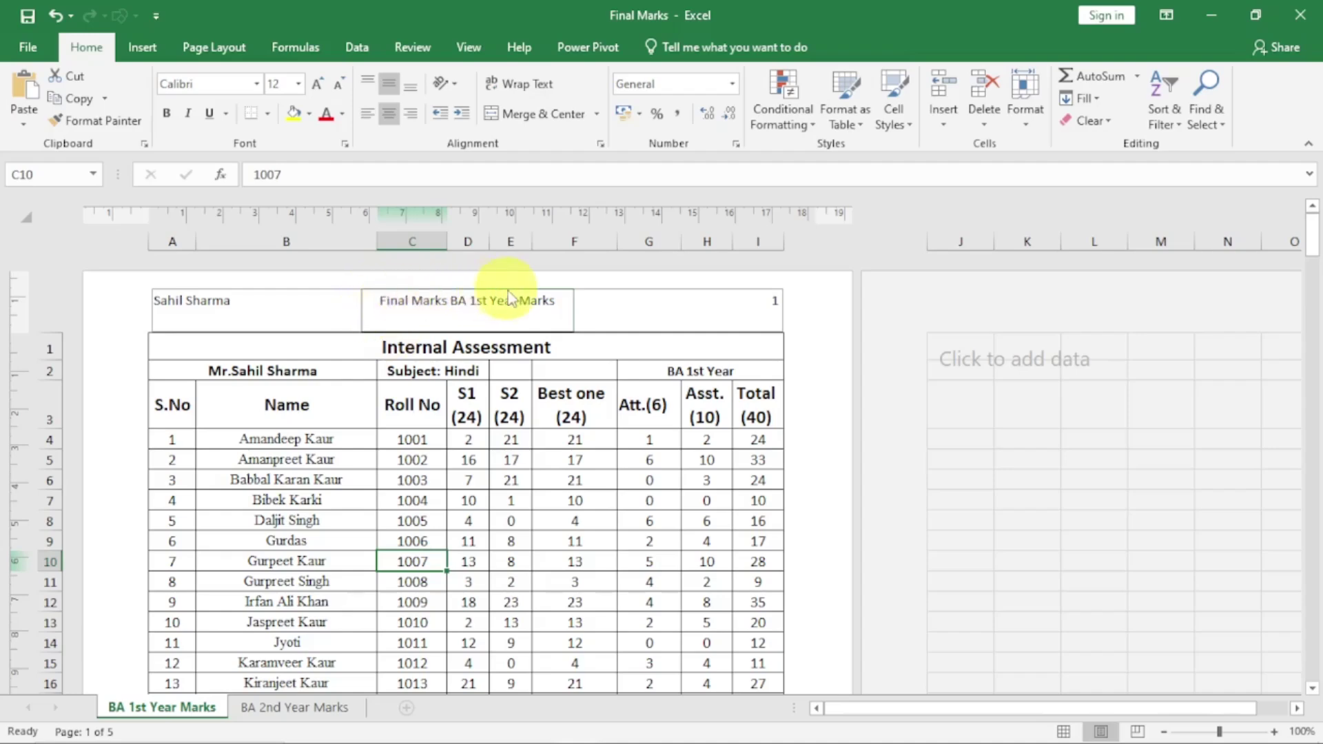
{"action": "scroll", "coordinate": [523, 419], "scroll_direction": "down", "scroll_amount": 8}
{"action": "scroll", "coordinate": [521, 414], "scroll_direction": "down", "scroll_amount": 5}
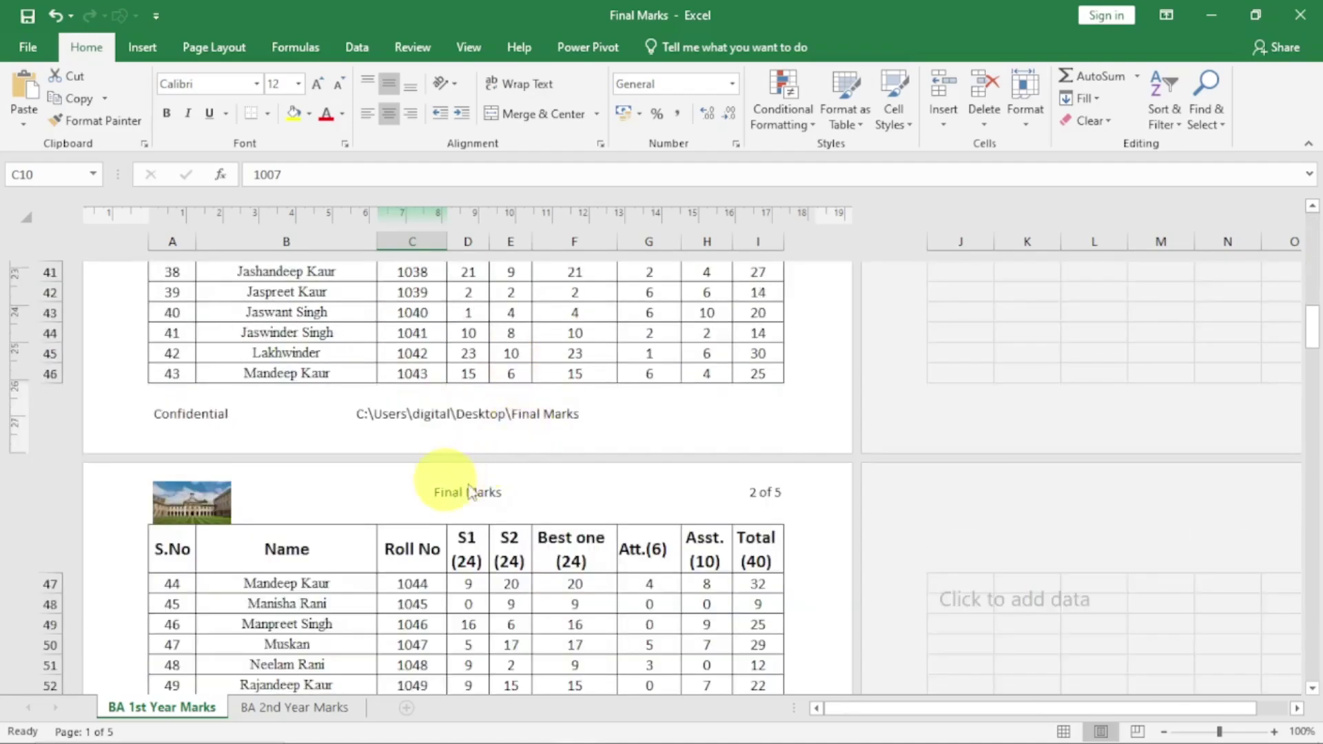
{"action": "scroll", "coordinate": [481, 452], "scroll_direction": "up", "scroll_amount": 12}
{"action": "scroll", "coordinate": [478, 355], "scroll_direction": "up", "scroll_amount": 4}
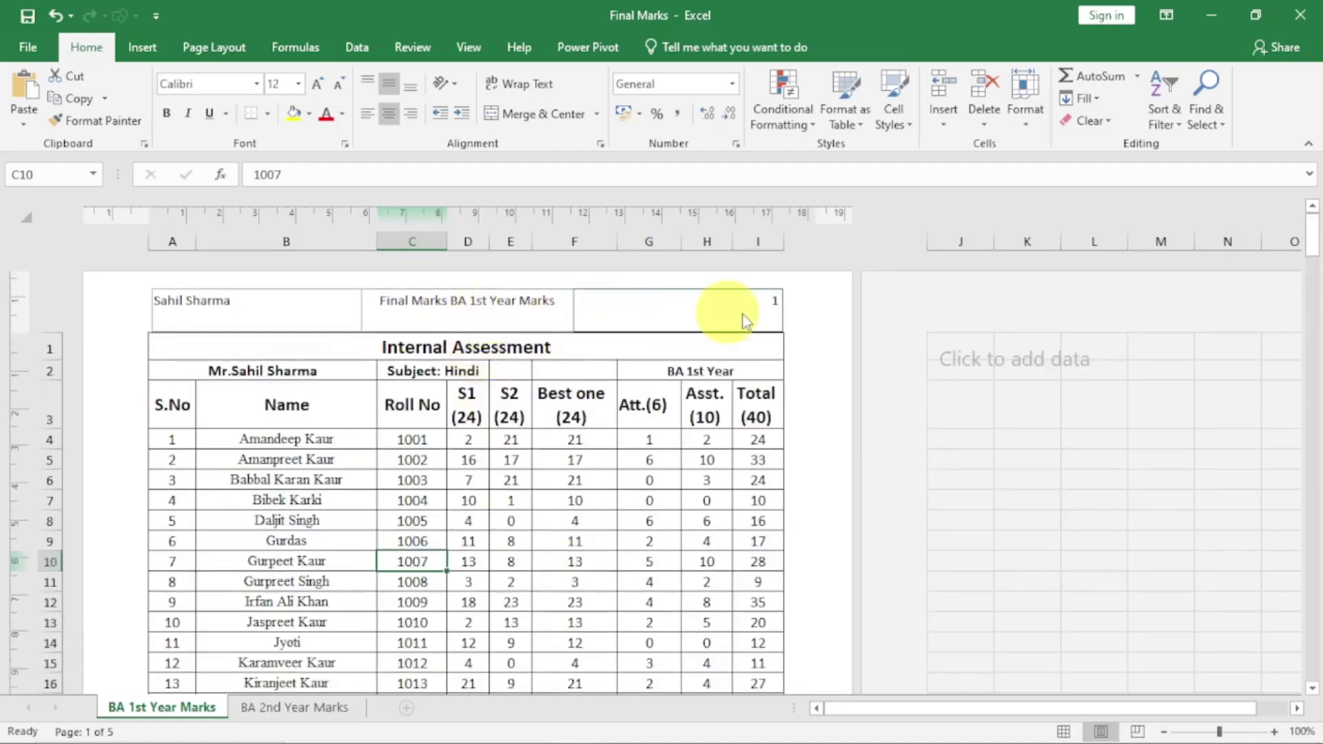
{"action": "scroll", "coordinate": [611, 443], "scroll_direction": "down", "scroll_amount": 8}
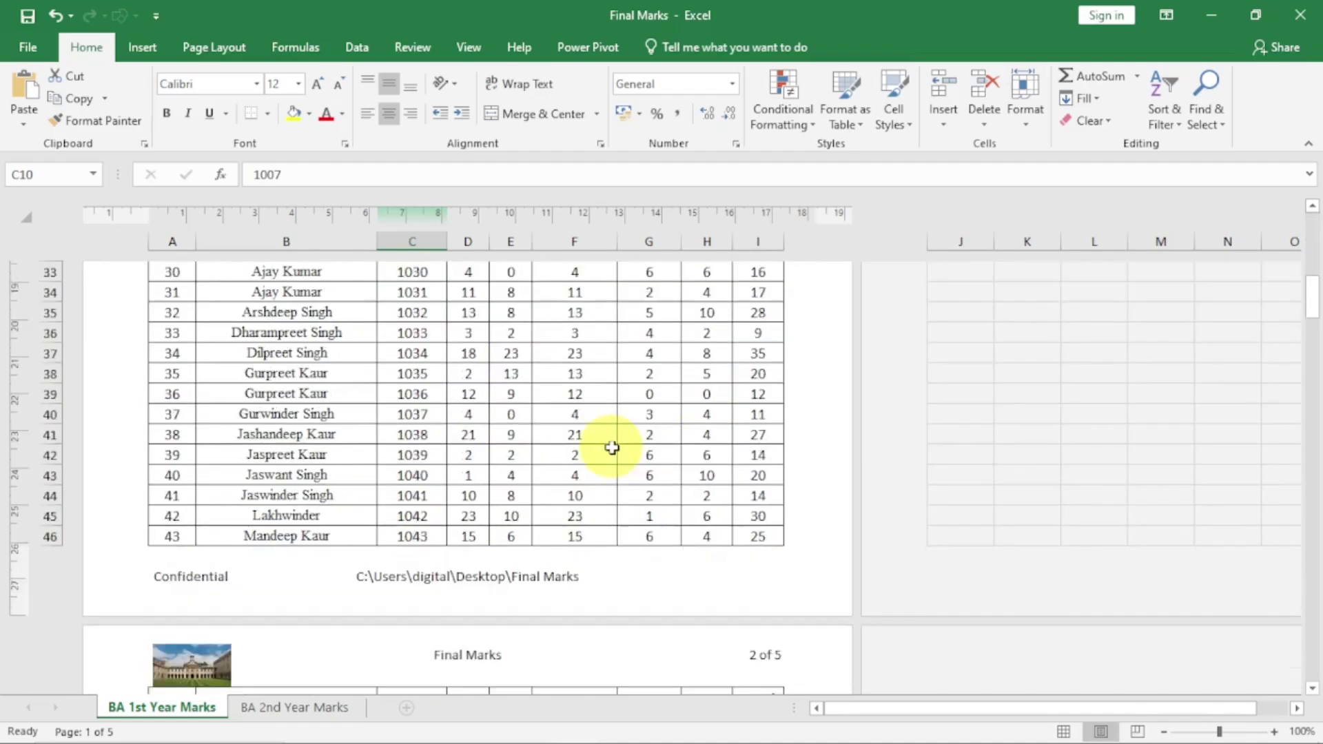
{"action": "scroll", "coordinate": [611, 443], "scroll_direction": "up", "scroll_amount": 8}
Edit the left first-page header to add "Created By" before the author's name
{"action": "left_click", "coordinate": [239, 299]}
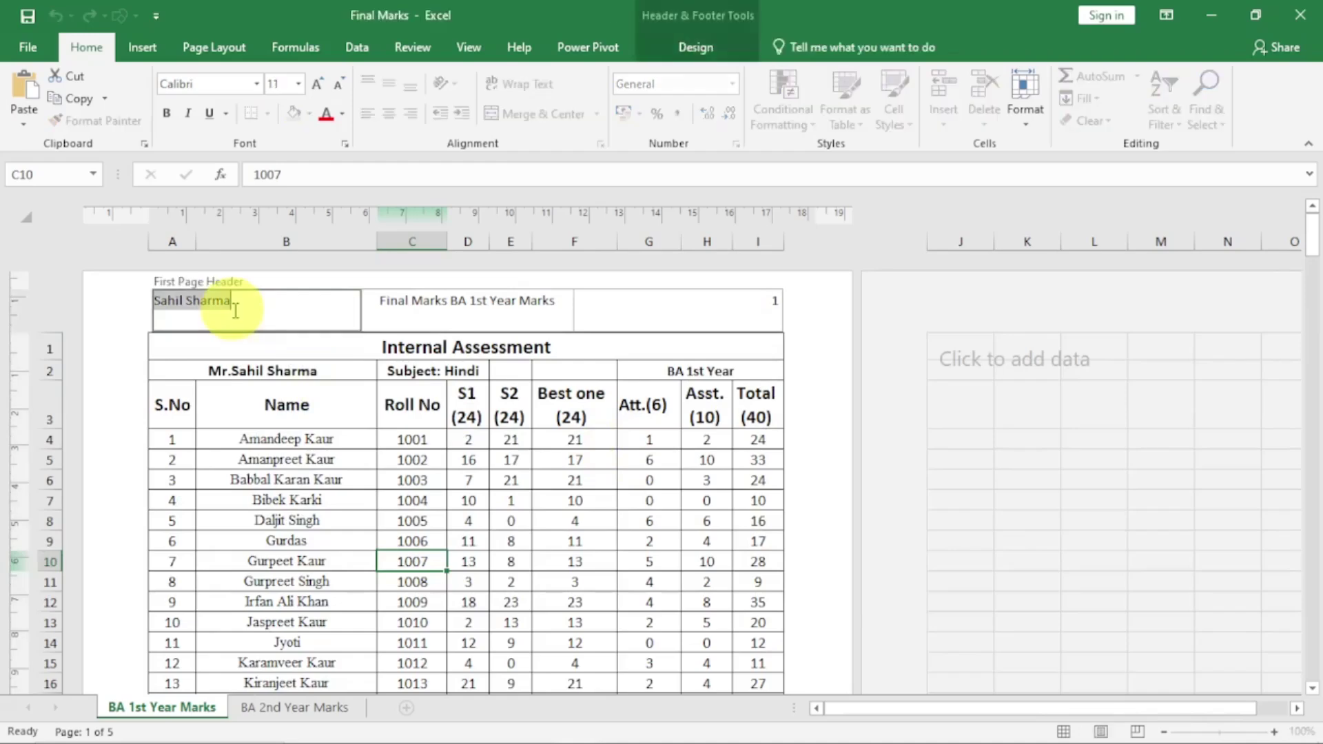
{"action": "left_click", "coordinate": [272, 458]}
{"action": "left_click", "coordinate": [177, 312]}
{"action": "left_click", "coordinate": [163, 302]}
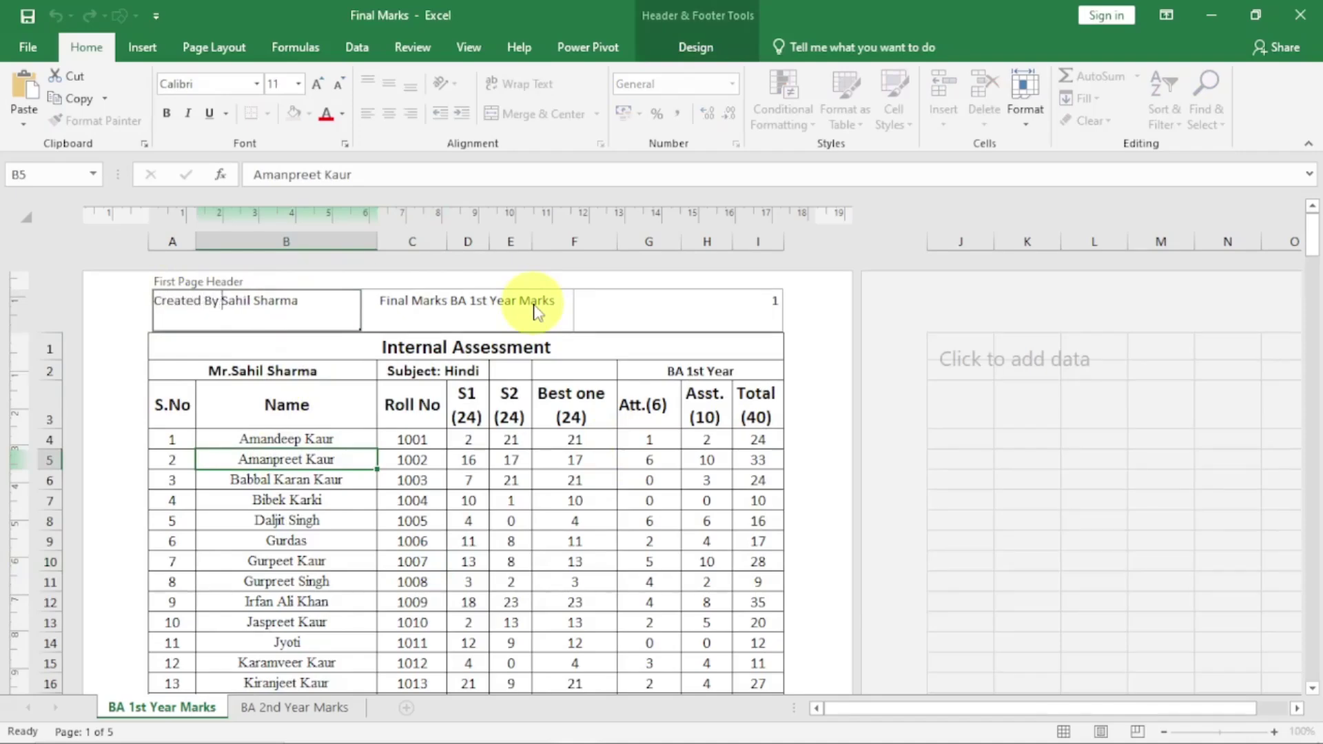
Delete the &[File] code from the centre first-page header, leaving only BA 1st Year Marks
{"action": "left_click", "coordinate": [537, 311]}
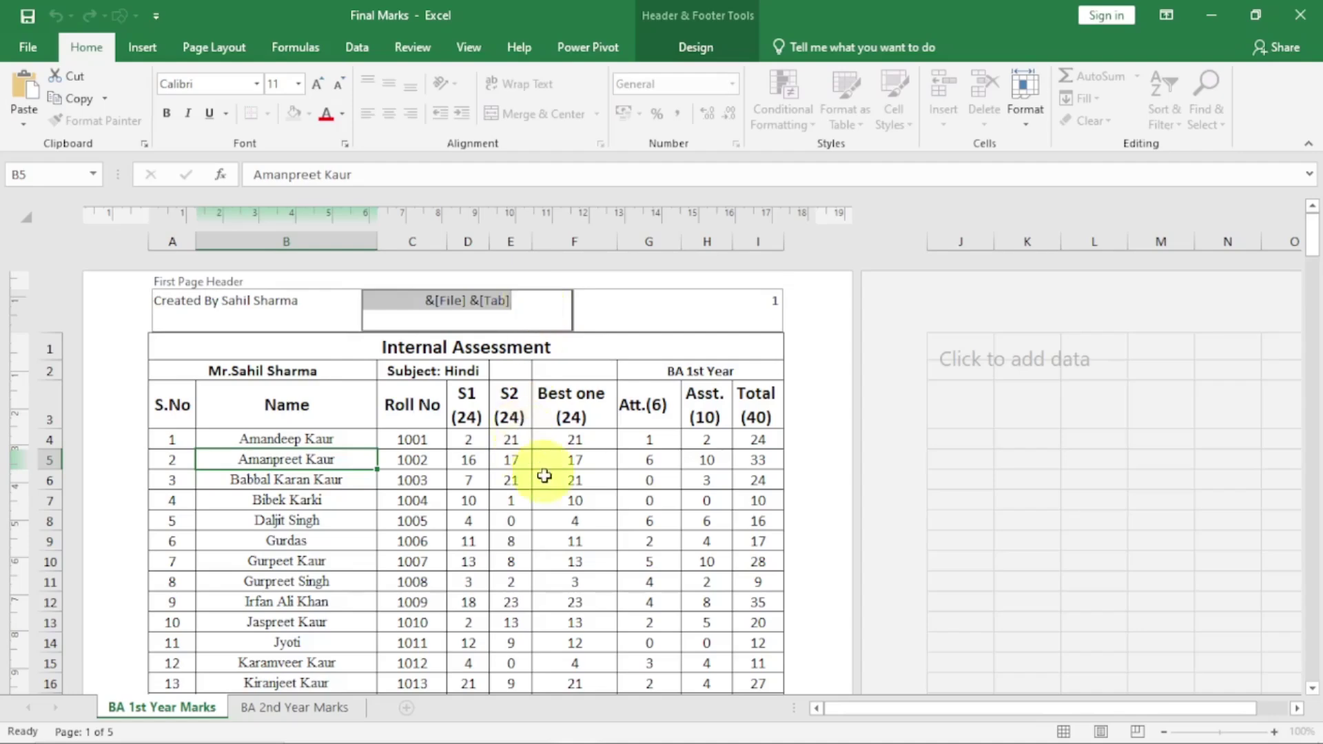
{"action": "left_click", "coordinate": [540, 497]}
{"action": "scroll", "coordinate": [540, 494], "scroll_direction": "down", "scroll_amount": 10}
{"action": "scroll", "coordinate": [540, 495], "scroll_direction": "down", "scroll_amount": 3}
{"action": "scroll", "coordinate": [540, 495], "scroll_direction": "up", "scroll_amount": 3}
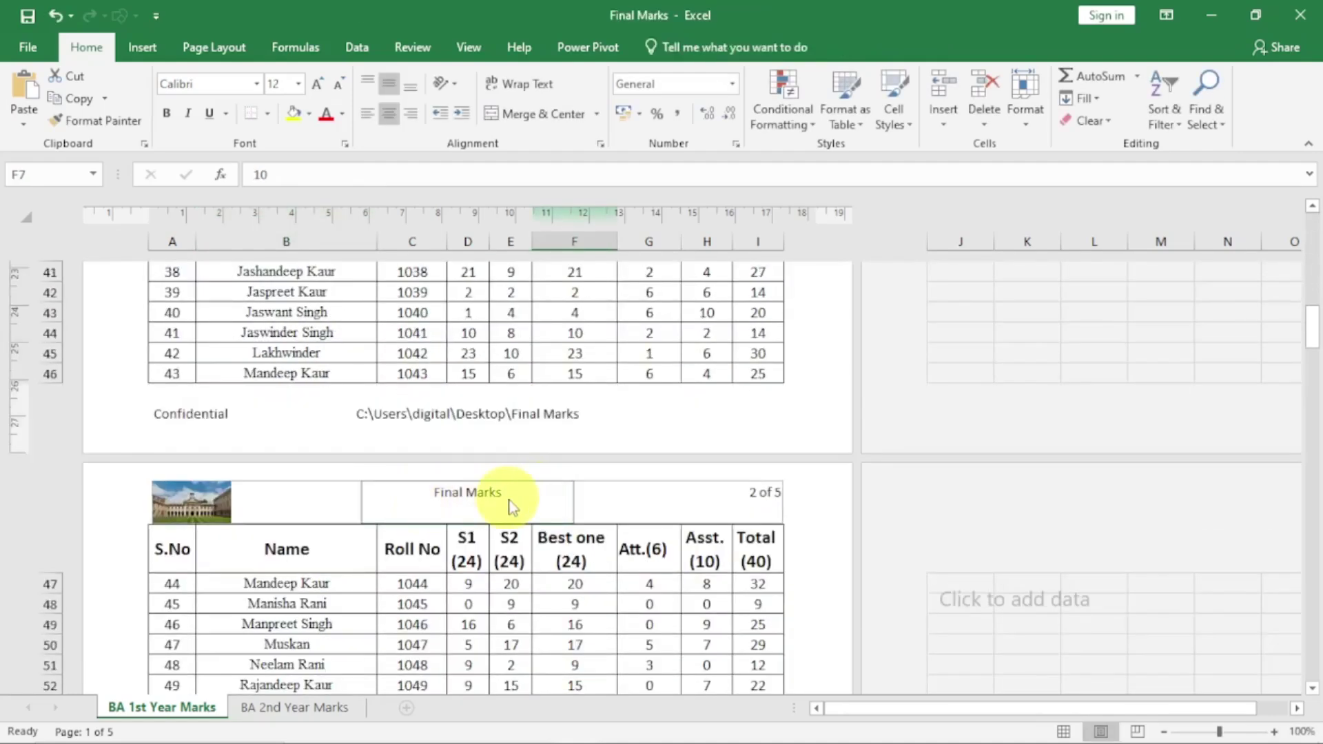
{"action": "scroll", "coordinate": [512, 508], "scroll_direction": "up", "scroll_amount": 10}
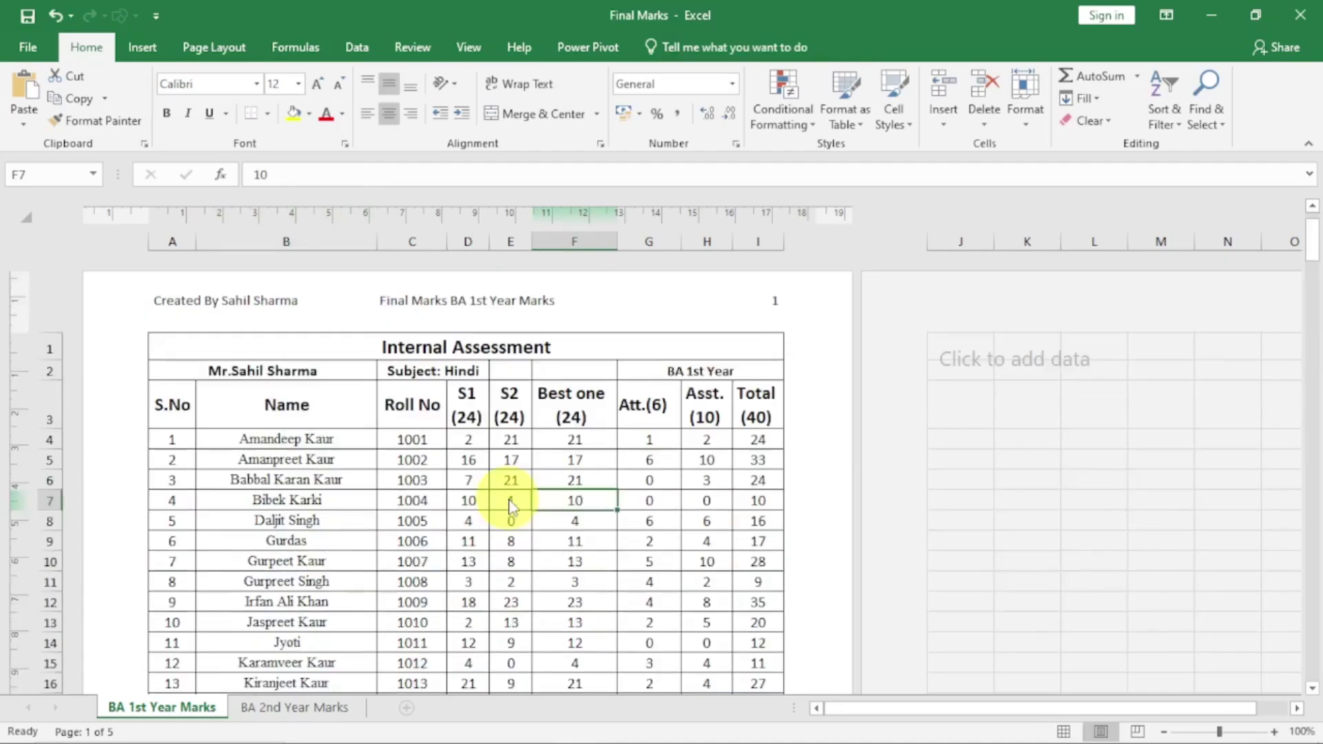
{"action": "left_click", "coordinate": [502, 308]}
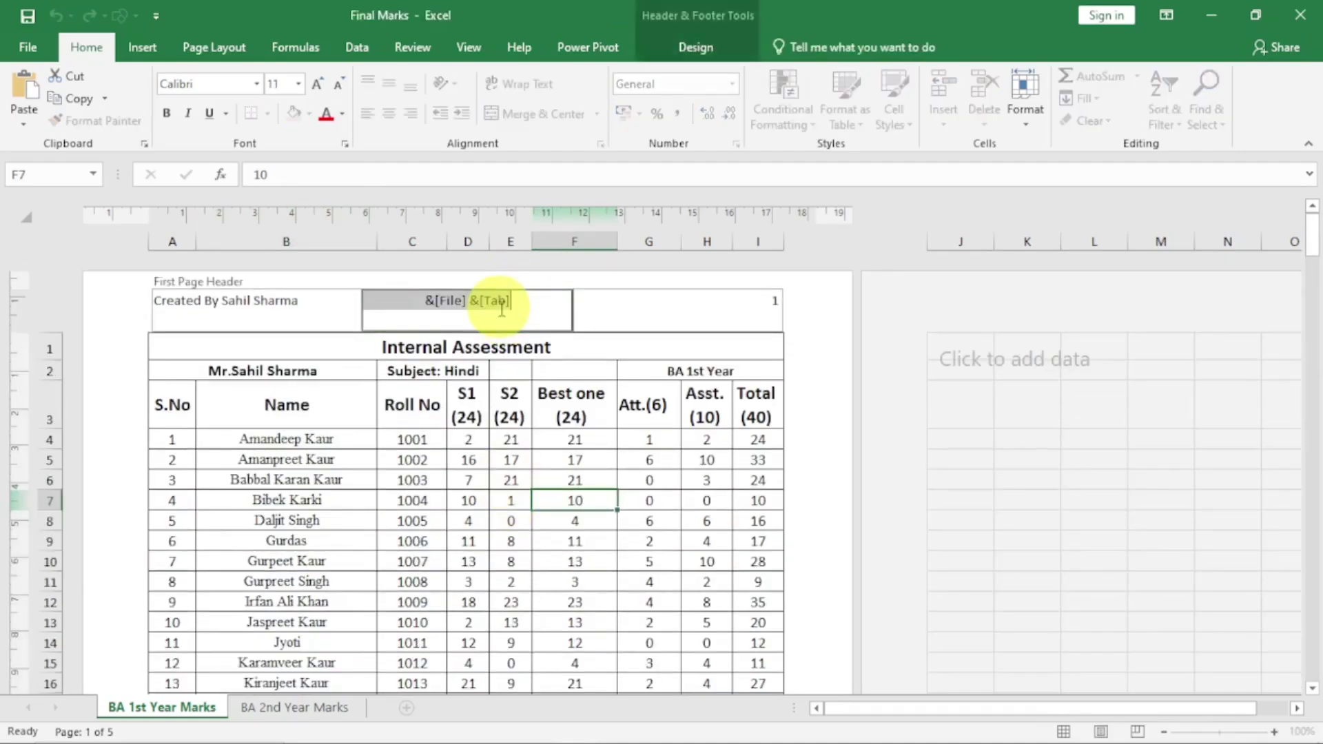
{"action": "left_click", "coordinate": [471, 299]}
{"action": "left_click_drag", "start_coordinate": [470, 299], "coordinate": [431, 299]}
{"action": "key", "text": "Delete"}
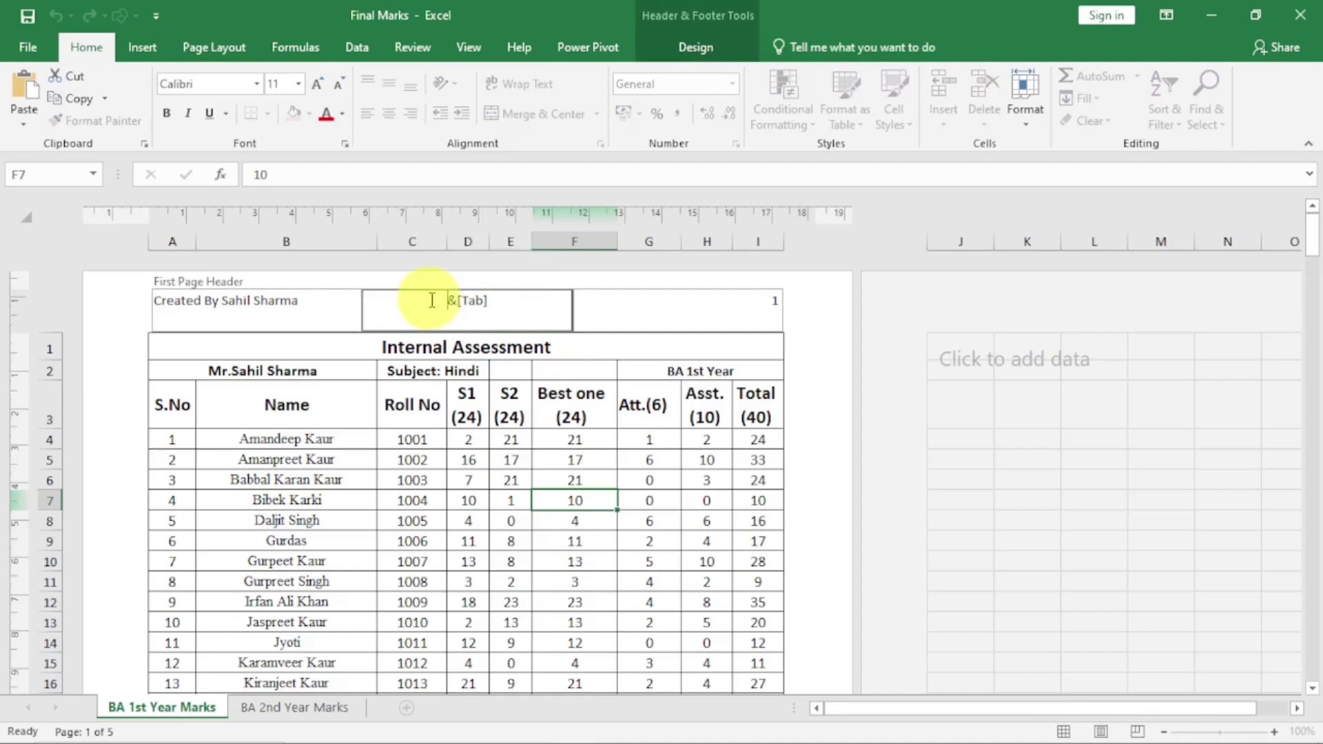
{"action": "left_click", "coordinate": [434, 457]}
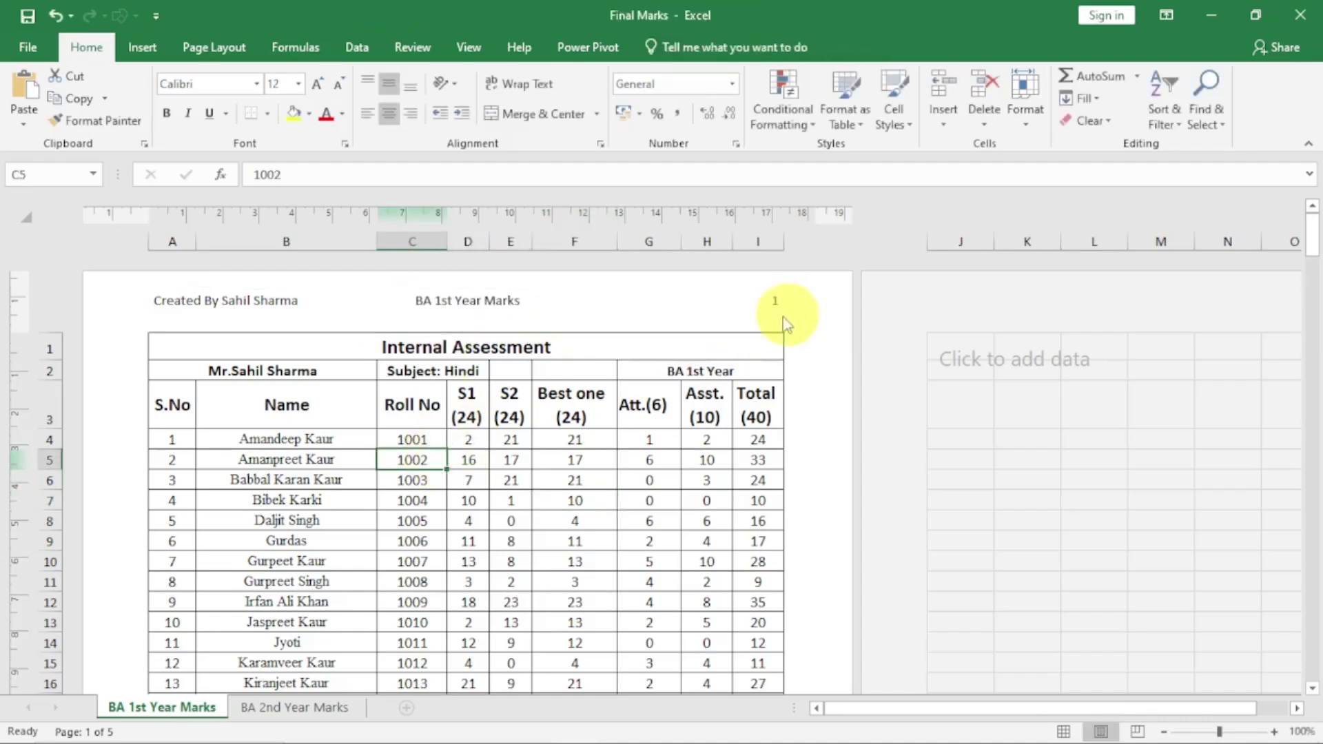
{"action": "left_click", "coordinate": [762, 310]}
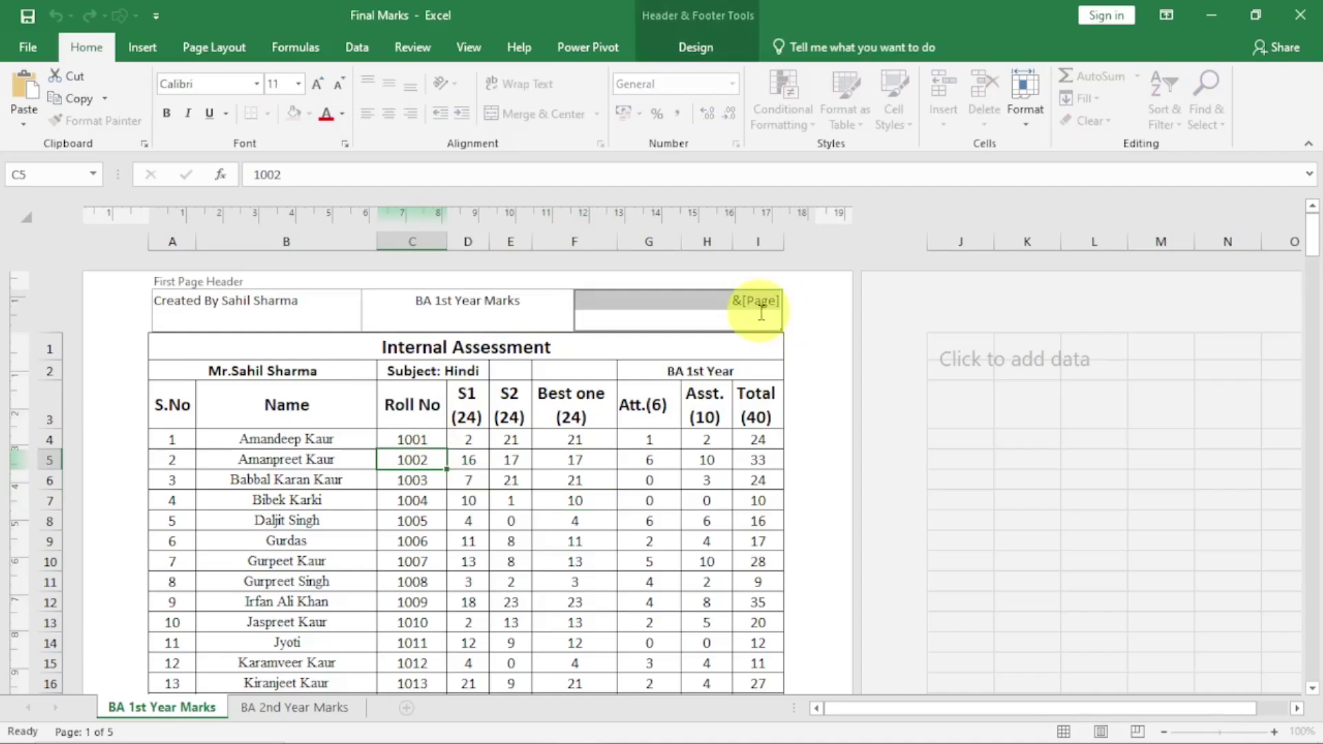
{"action": "left_click", "coordinate": [707, 439]}
{"action": "scroll", "coordinate": [548, 479], "scroll_direction": "down", "scroll_amount": 10}
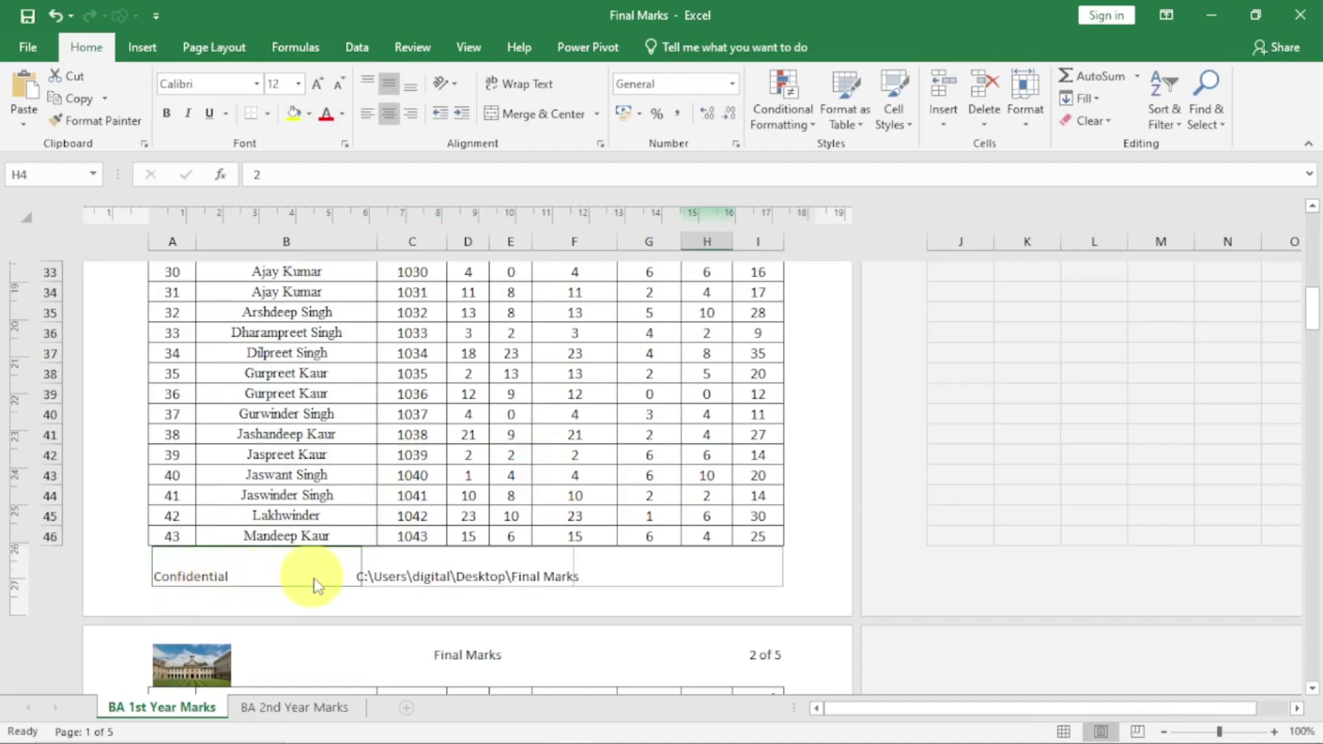
{"action": "scroll", "coordinate": [311, 578], "scroll_direction": "down", "scroll_amount": 15}
{"action": "scroll", "coordinate": [313, 581], "scroll_direction": "up", "scroll_amount": 5}
{"action": "scroll", "coordinate": [315, 581], "scroll_direction": "up", "scroll_amount": 16}
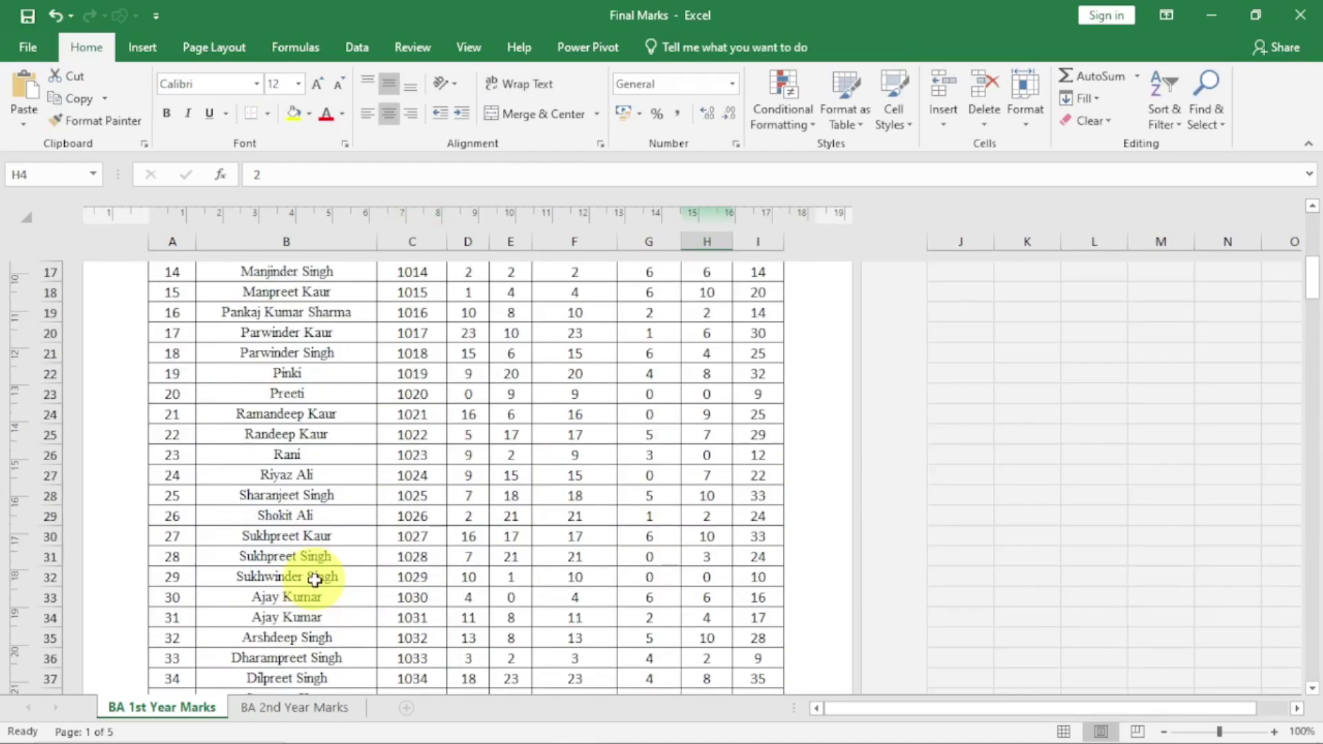
{"action": "scroll", "coordinate": [311, 577], "scroll_direction": "down", "scroll_amount": 5}
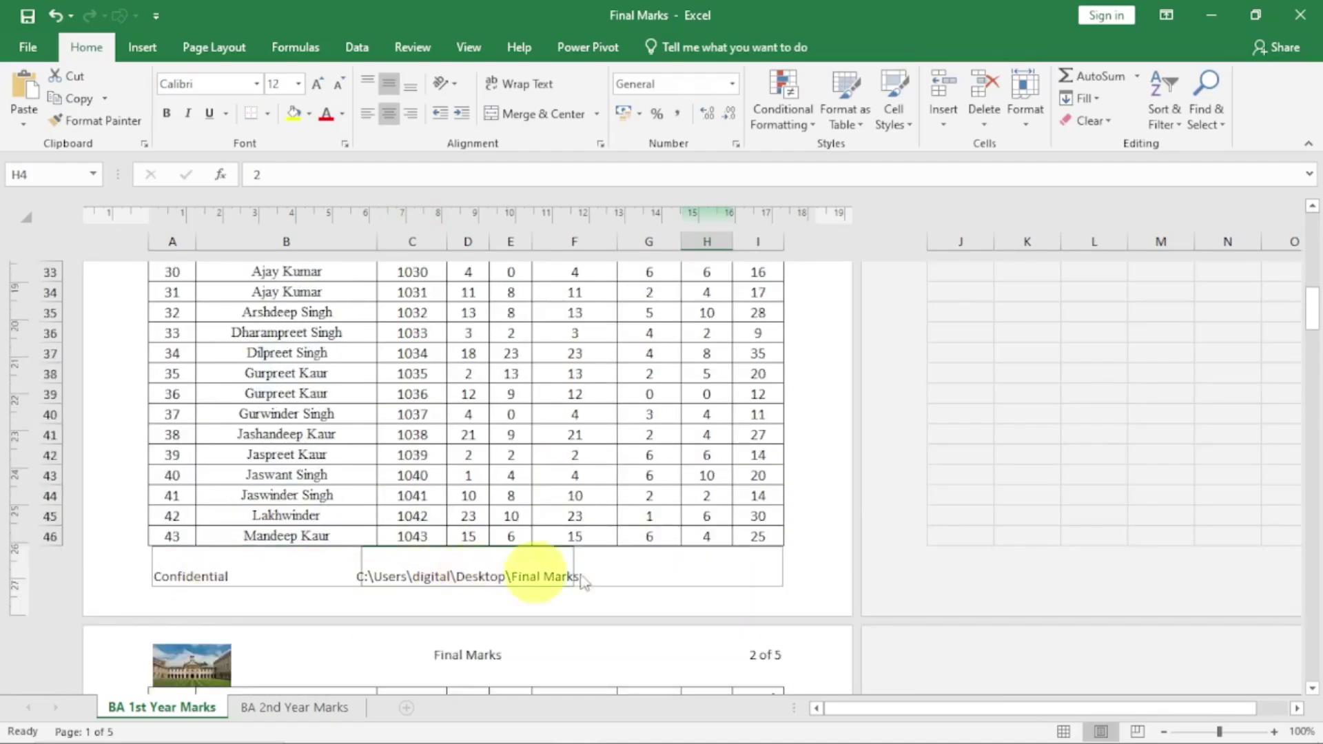
{"action": "scroll", "coordinate": [604, 575], "scroll_direction": "down", "scroll_amount": 9}
{"action": "scroll", "coordinate": [604, 576], "scroll_direction": "down", "scroll_amount": 5}
{"action": "scroll", "coordinate": [604, 575], "scroll_direction": "up", "scroll_amount": 13}
{"action": "scroll", "coordinate": [517, 555], "scroll_direction": "up", "scroll_amount": 6}
{"action": "scroll", "coordinate": [502, 482], "scroll_direction": "down", "scroll_amount": 6}
{"action": "left_click", "coordinate": [495, 413]}
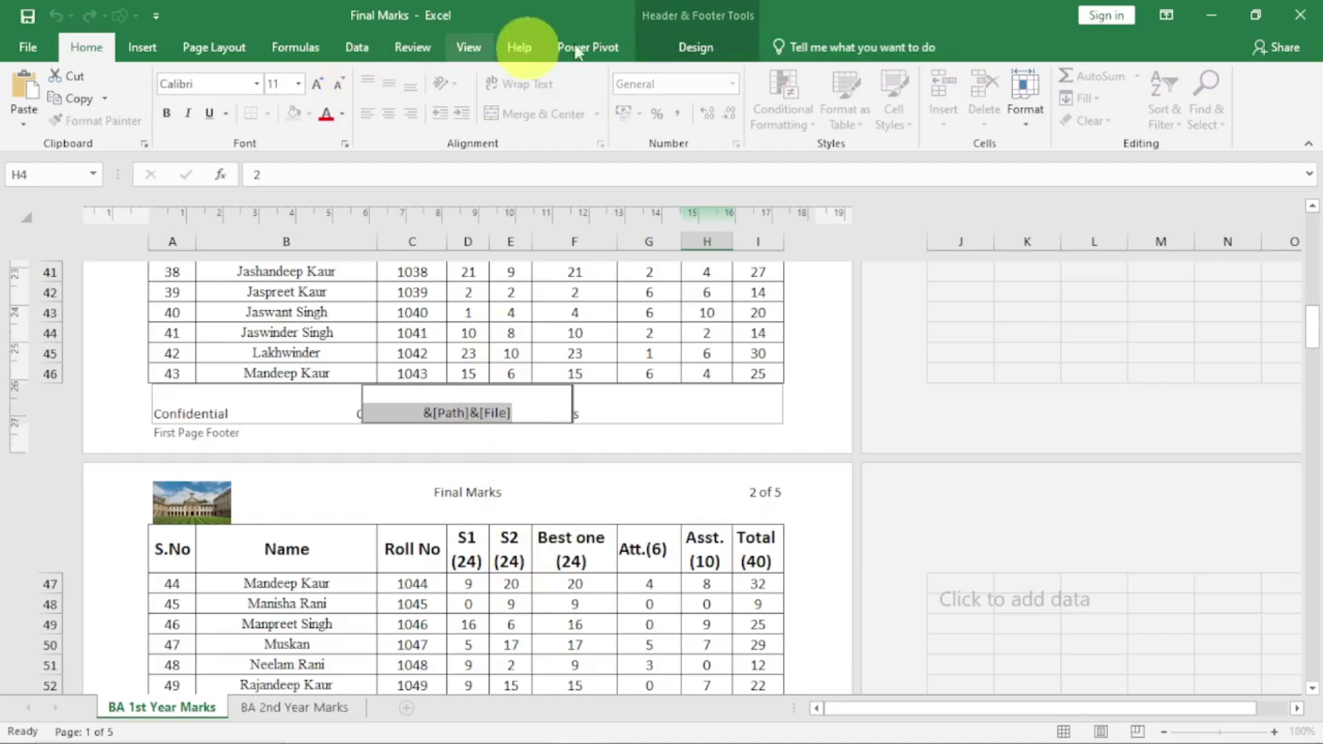
{"action": "left_click", "coordinate": [691, 47]}
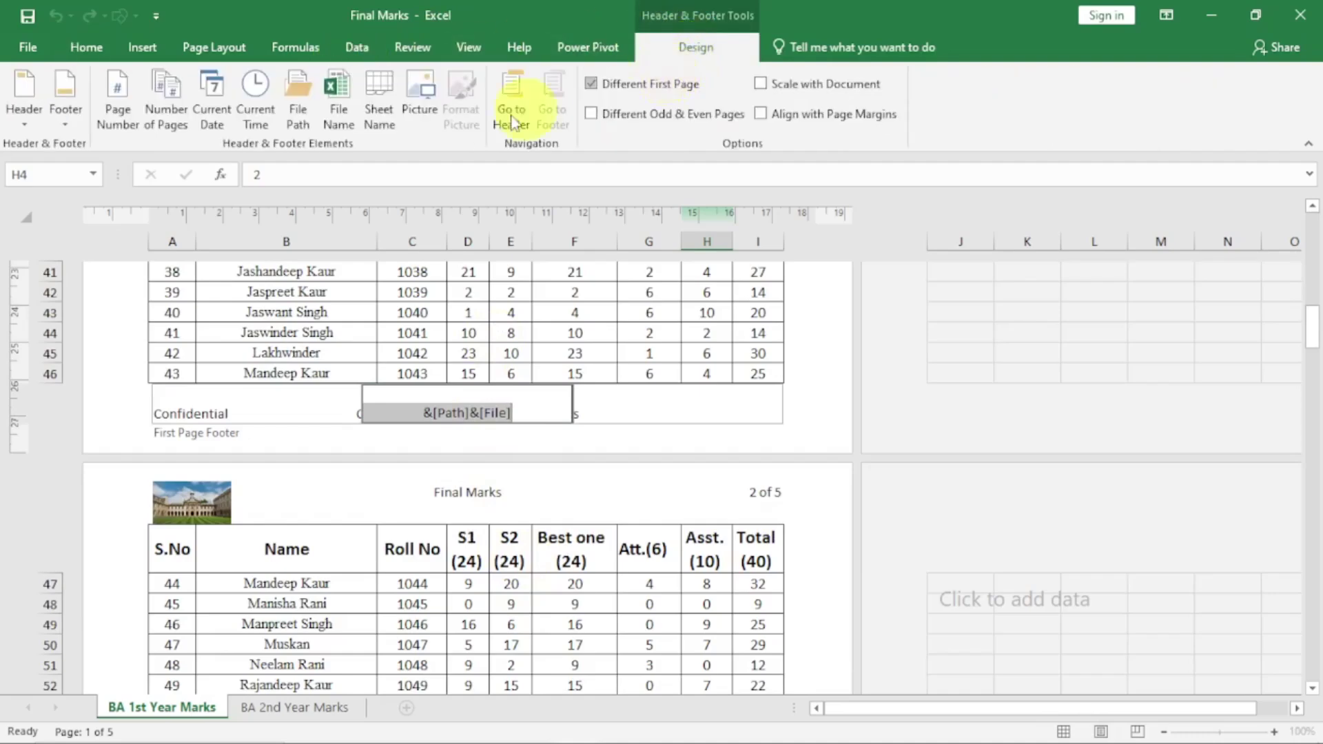
{"action": "left_click", "coordinate": [674, 334]}
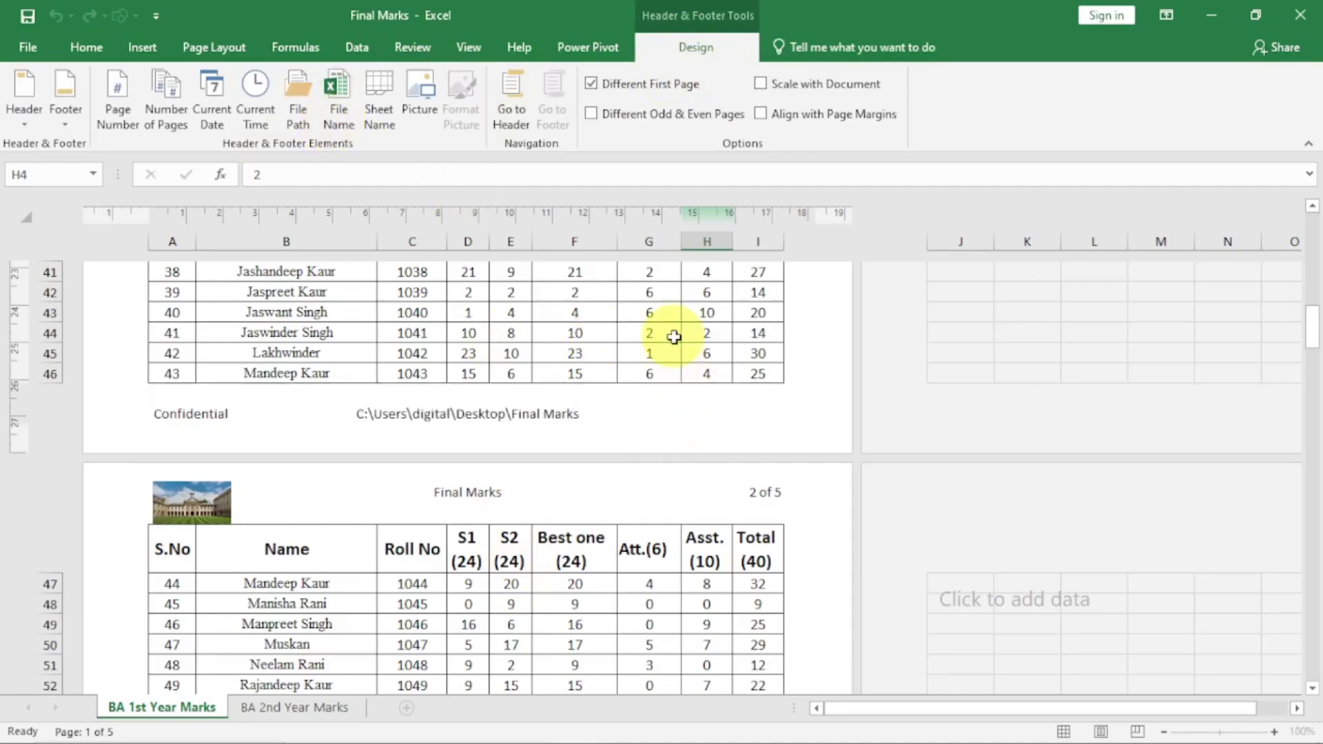
{"action": "left_click", "coordinate": [700, 404]}
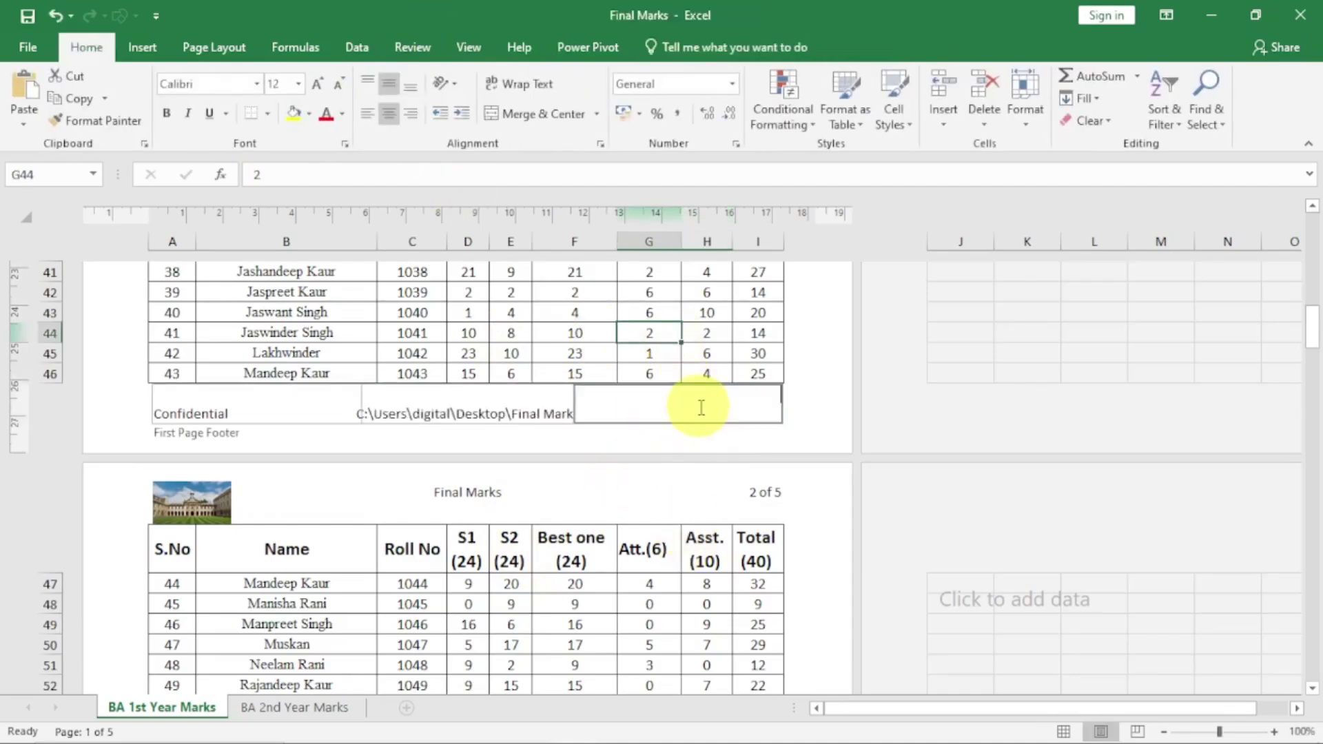
{"action": "left_click", "coordinate": [25, 116]}
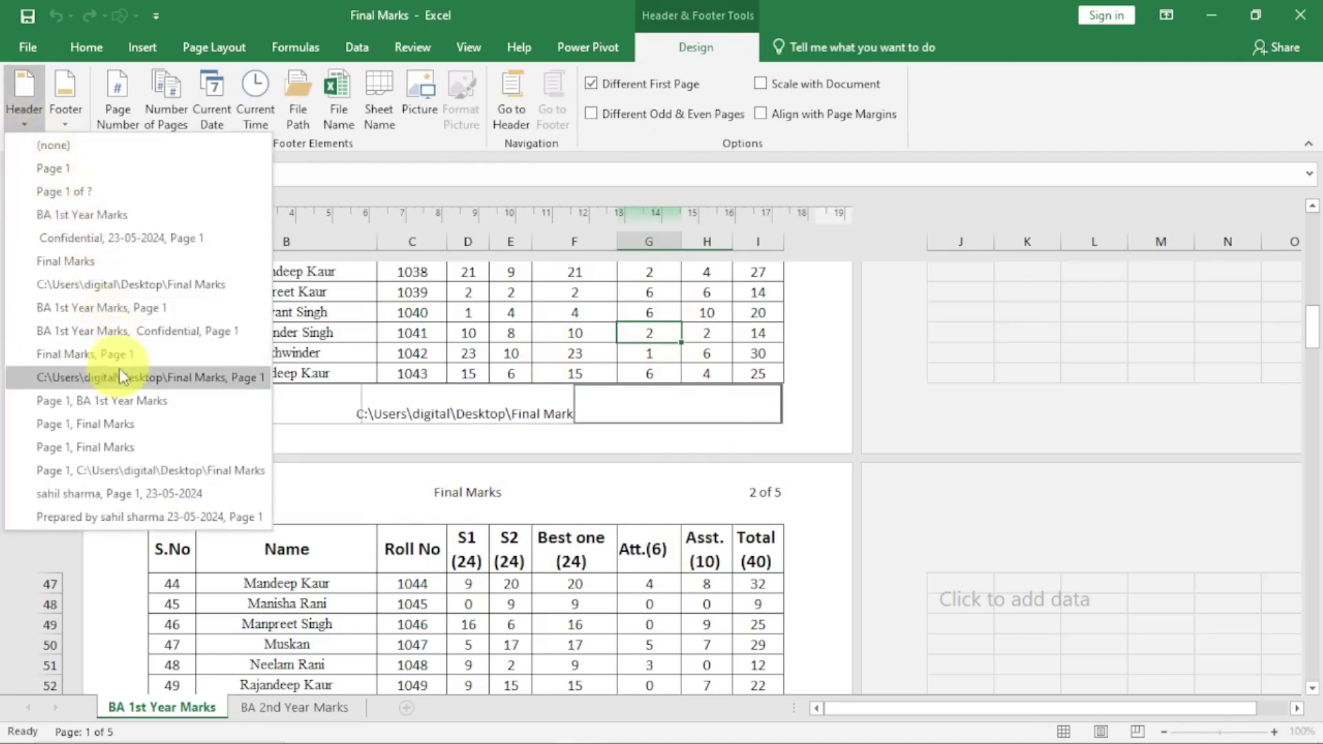
{"action": "left_click", "coordinate": [782, 414]}
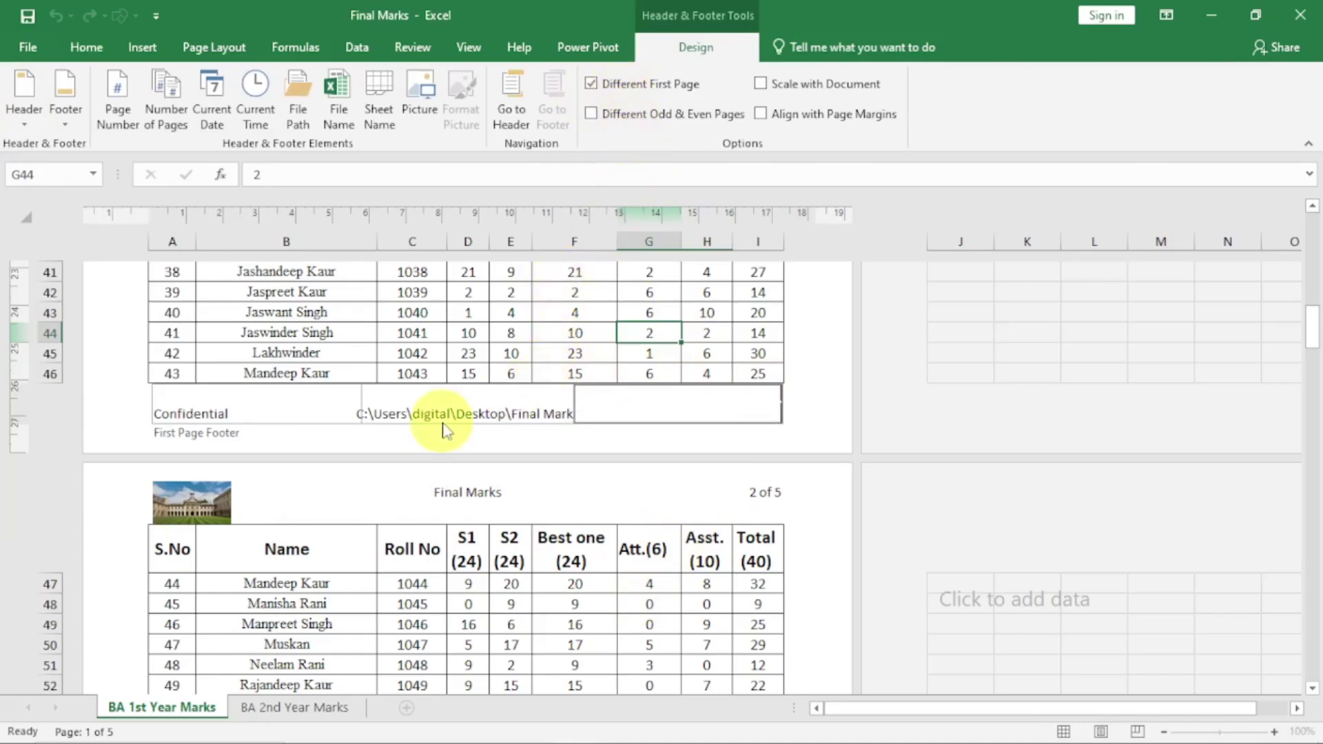
{"action": "left_click", "coordinate": [662, 319]}
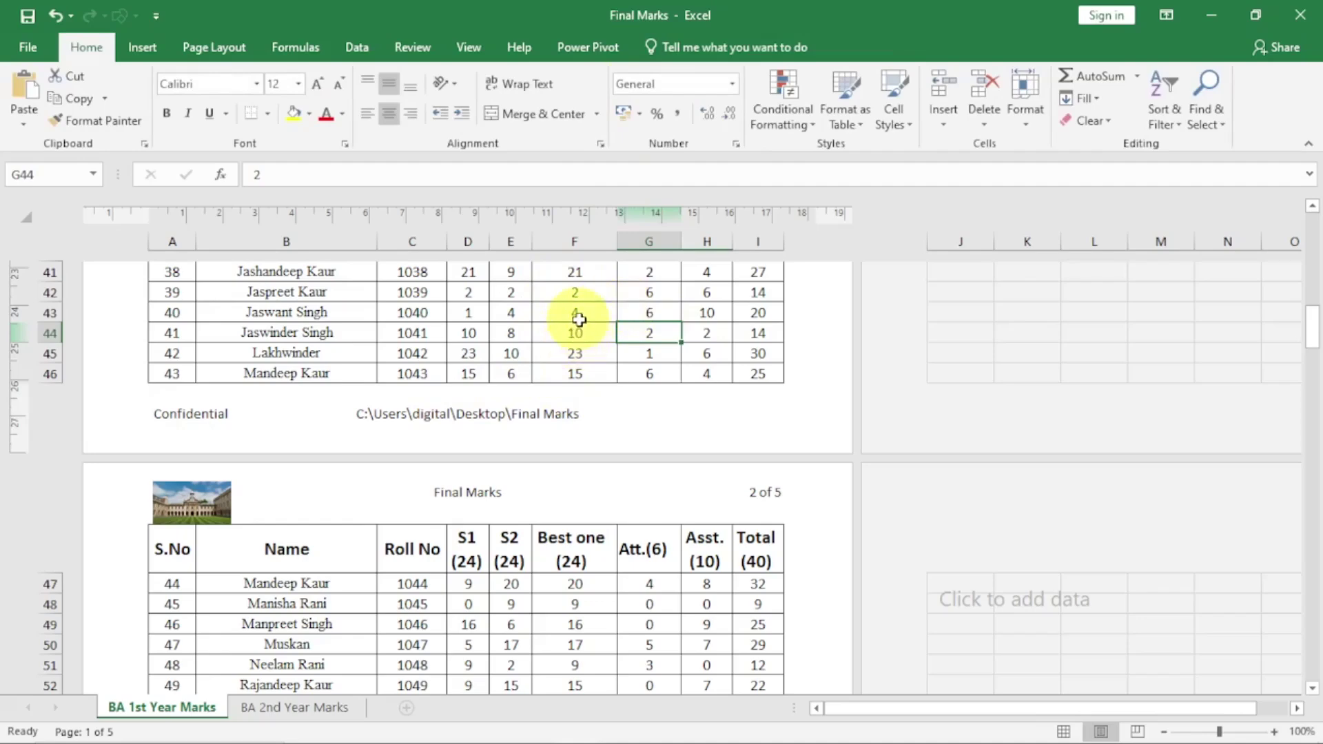
{"action": "scroll", "coordinate": [579, 345], "scroll_direction": "up", "scroll_amount": 5}
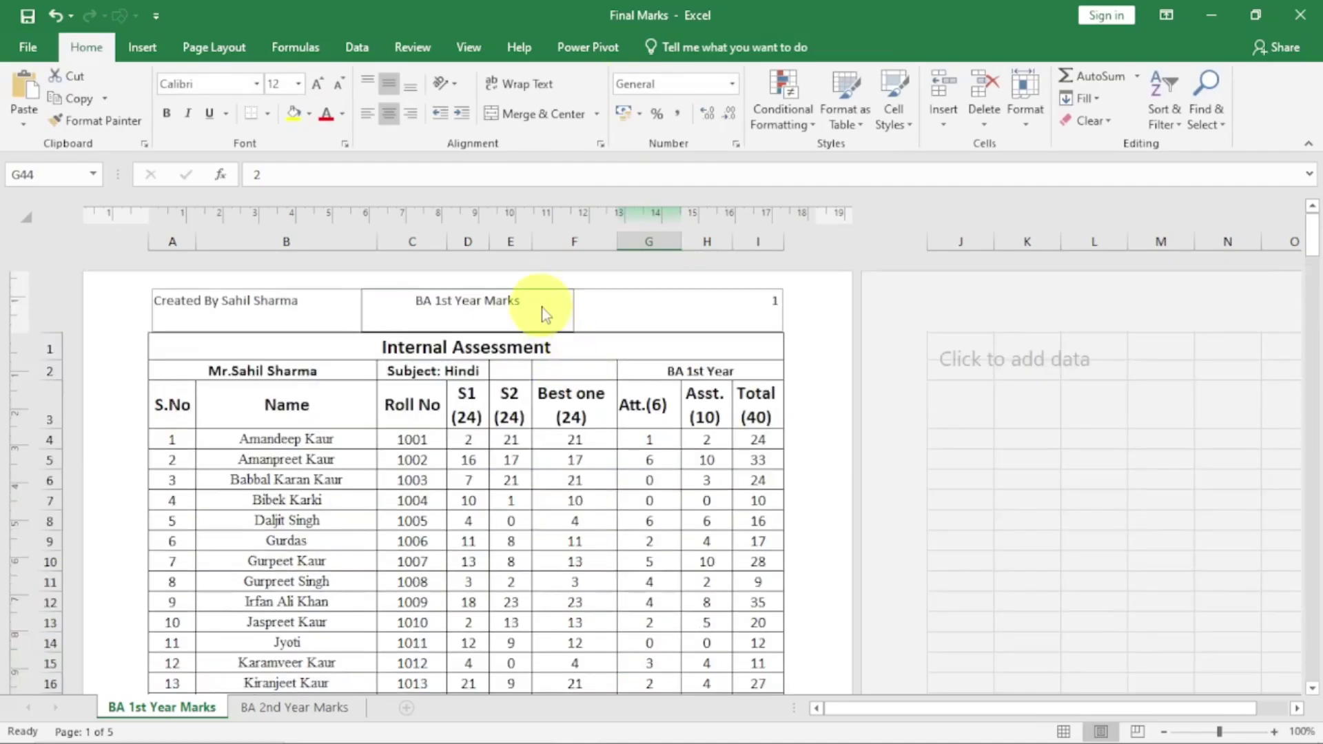
Turn off Different First Page so page 1 shows the photo, file-name code and 1 of 5
{"action": "left_click", "coordinate": [541, 307]}
{"action": "left_click", "coordinate": [695, 45]}
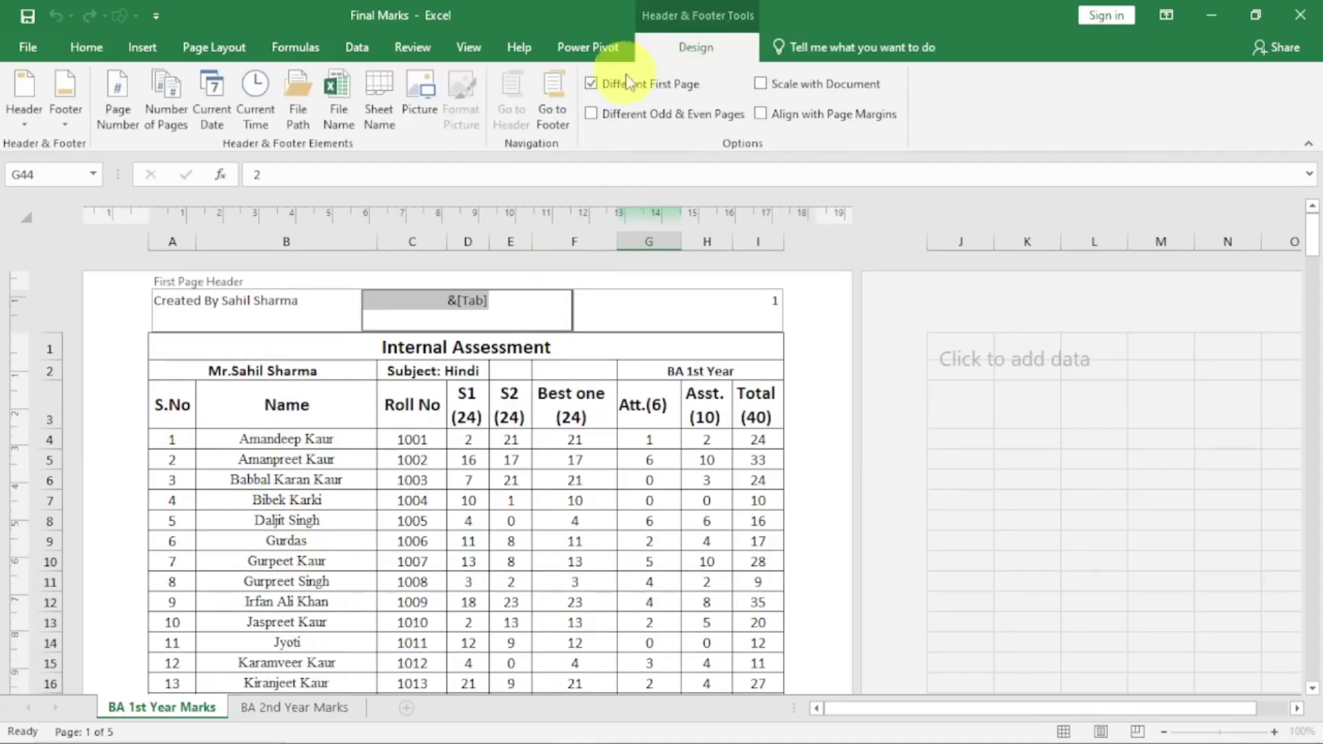
{"action": "left_click", "coordinate": [592, 85]}
{"action": "left_click", "coordinate": [424, 480]}
{"action": "scroll", "coordinate": [536, 459], "scroll_direction": "down", "scroll_amount": 15}
{"action": "scroll", "coordinate": [536, 458], "scroll_direction": "up", "scroll_amount": 15}
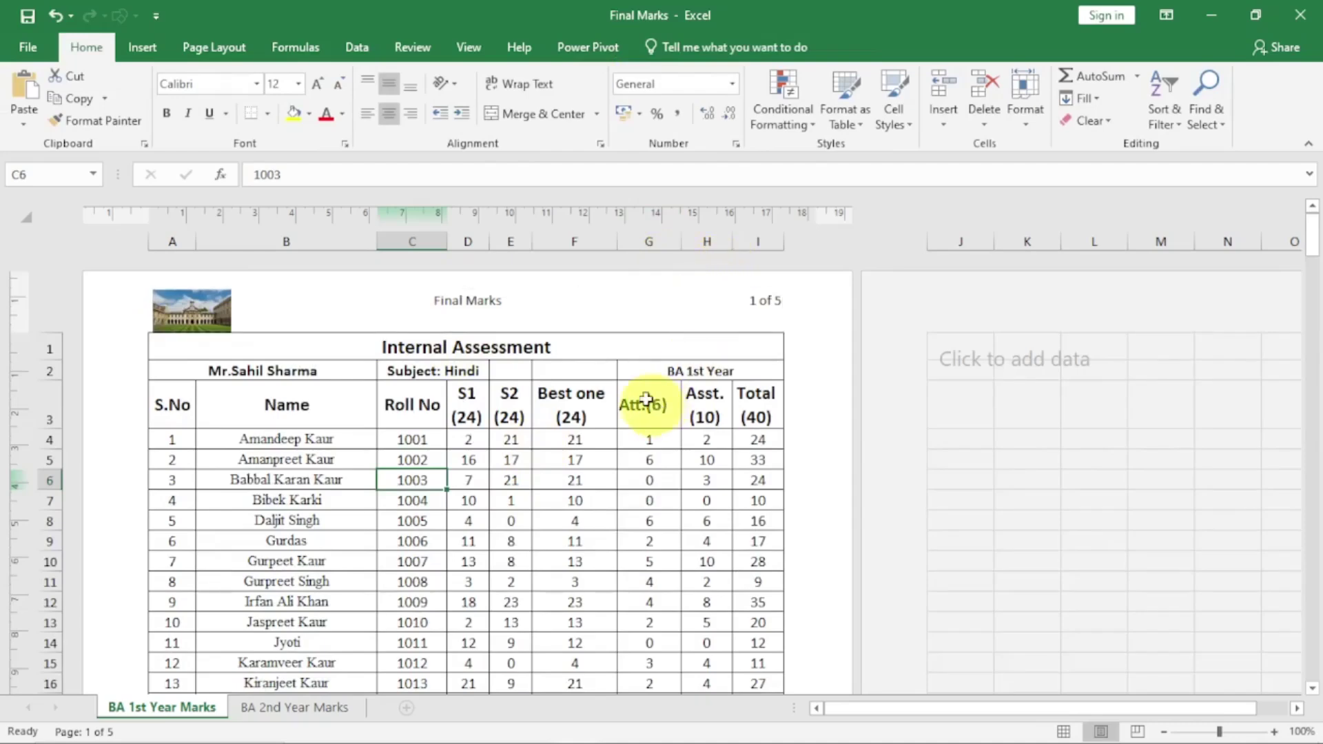
{"action": "left_click", "coordinate": [526, 309]}
{"action": "left_click", "coordinate": [691, 49]}
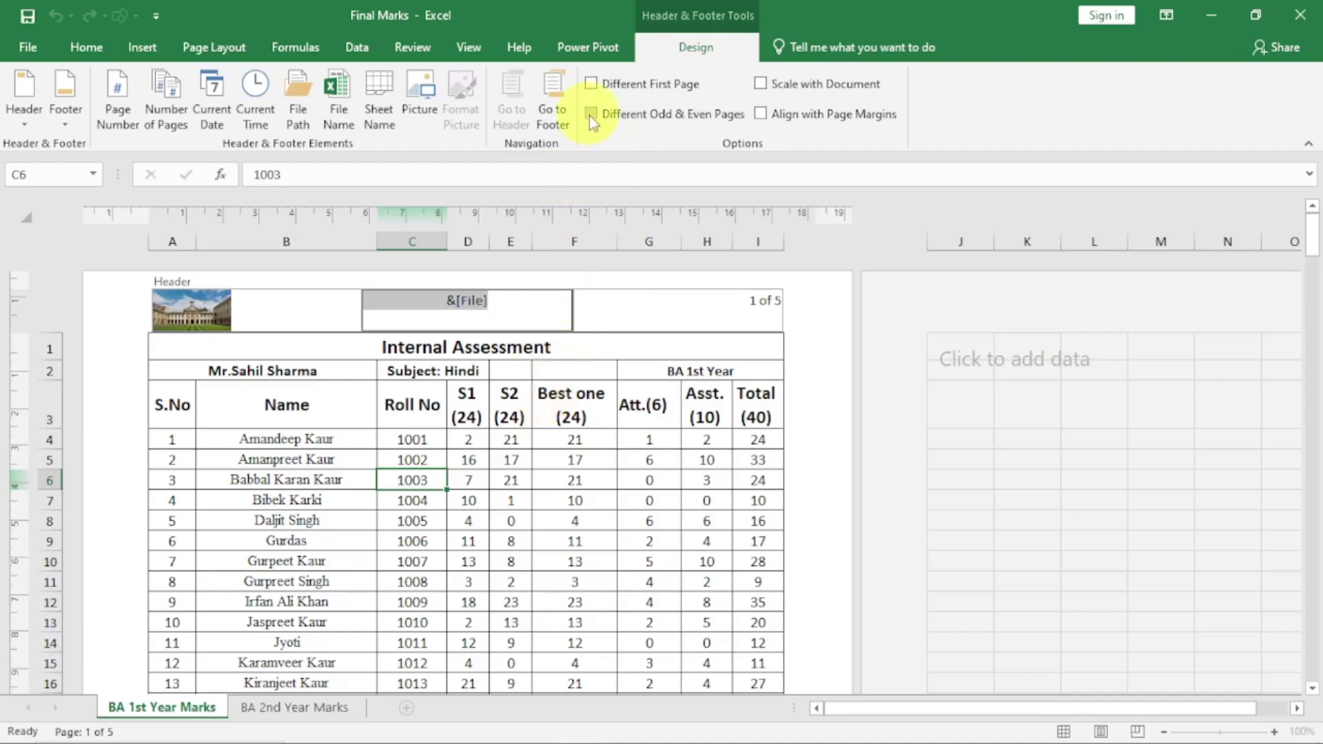
Turn on Different Odd & Even Pages and scroll to check page 2's own even-page header
{"action": "left_click", "coordinate": [590, 114]}
{"action": "left_click", "coordinate": [508, 474]}
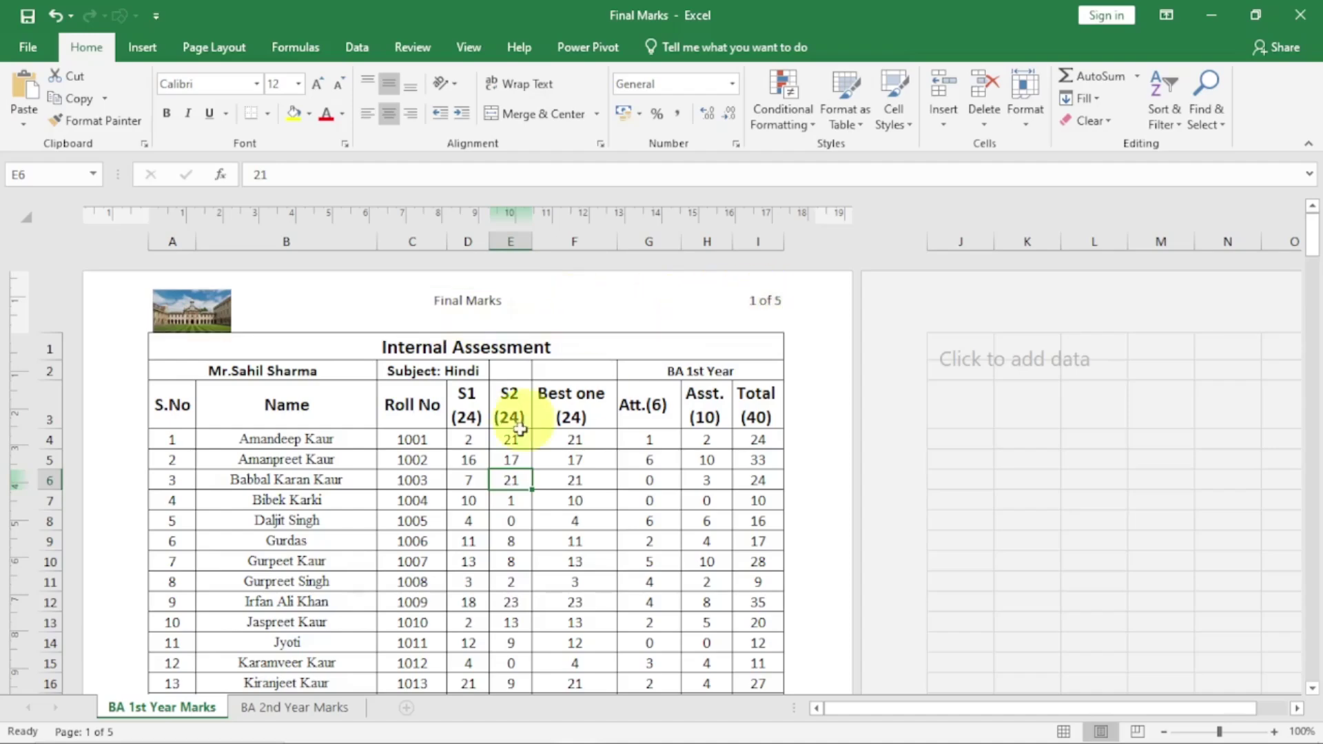
{"action": "scroll", "coordinate": [500, 474], "scroll_direction": "down", "scroll_amount": 10}
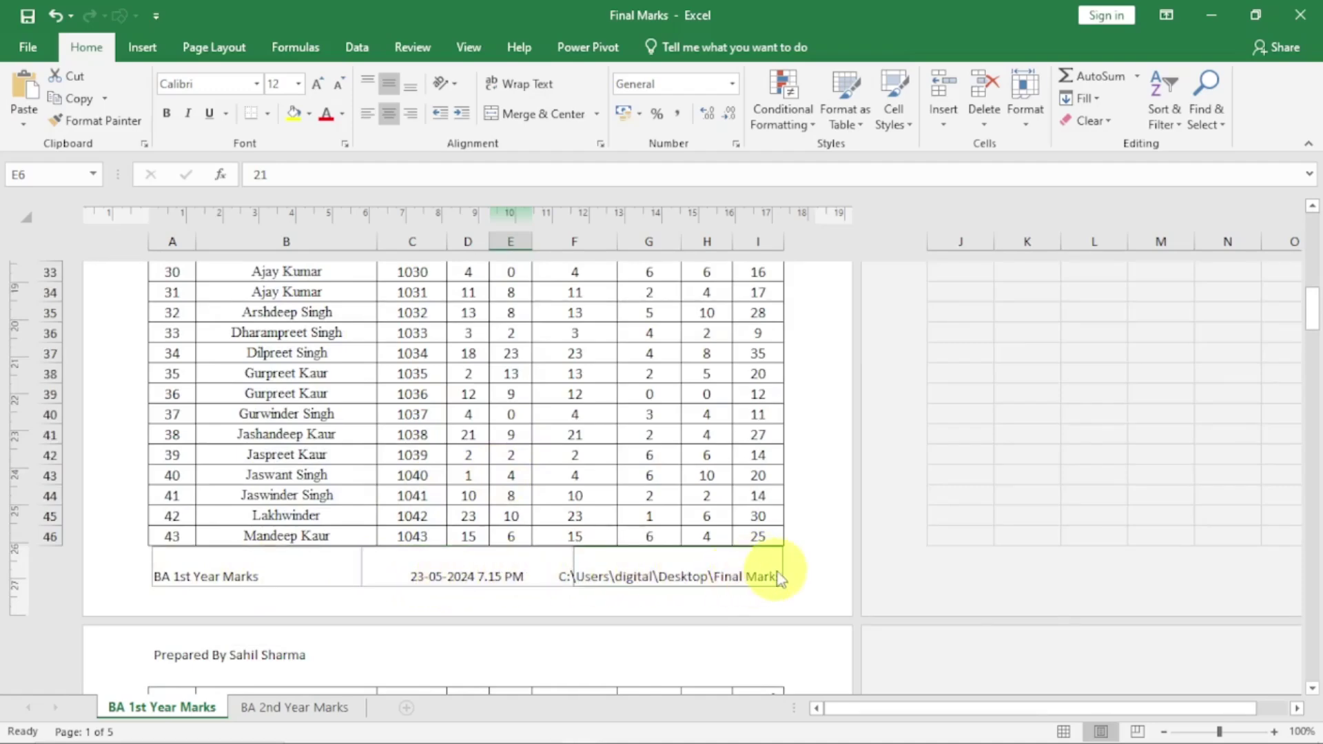
{"action": "scroll", "coordinate": [775, 576], "scroll_direction": "down", "scroll_amount": 8}
{"action": "scroll", "coordinate": [775, 576], "scroll_direction": "up", "scroll_amount": 6}
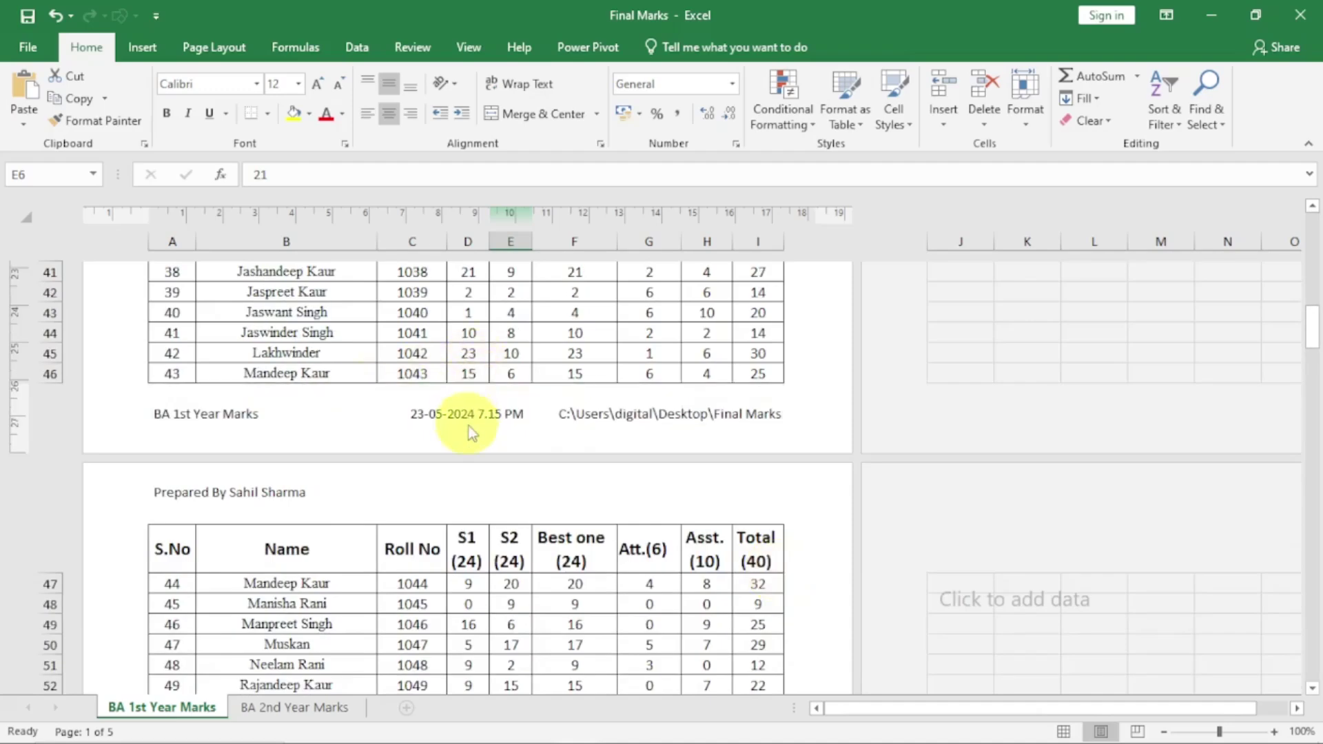
{"action": "scroll", "coordinate": [469, 425], "scroll_direction": "down", "scroll_amount": 10}
{"action": "scroll", "coordinate": [468, 427], "scroll_direction": "down", "scroll_amount": 3}
{"action": "scroll", "coordinate": [468, 427], "scroll_direction": "up", "scroll_amount": 14}
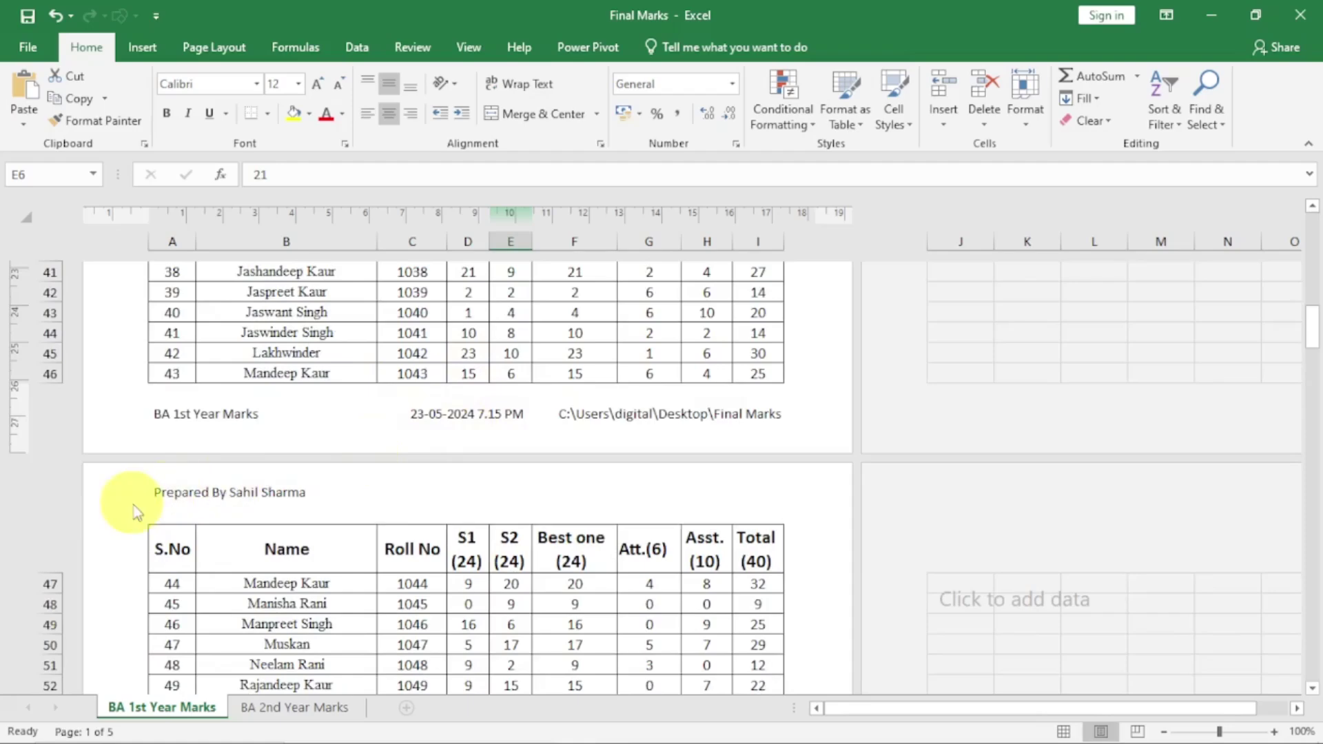
{"action": "scroll", "coordinate": [408, 508], "scroll_direction": "down", "scroll_amount": 12}
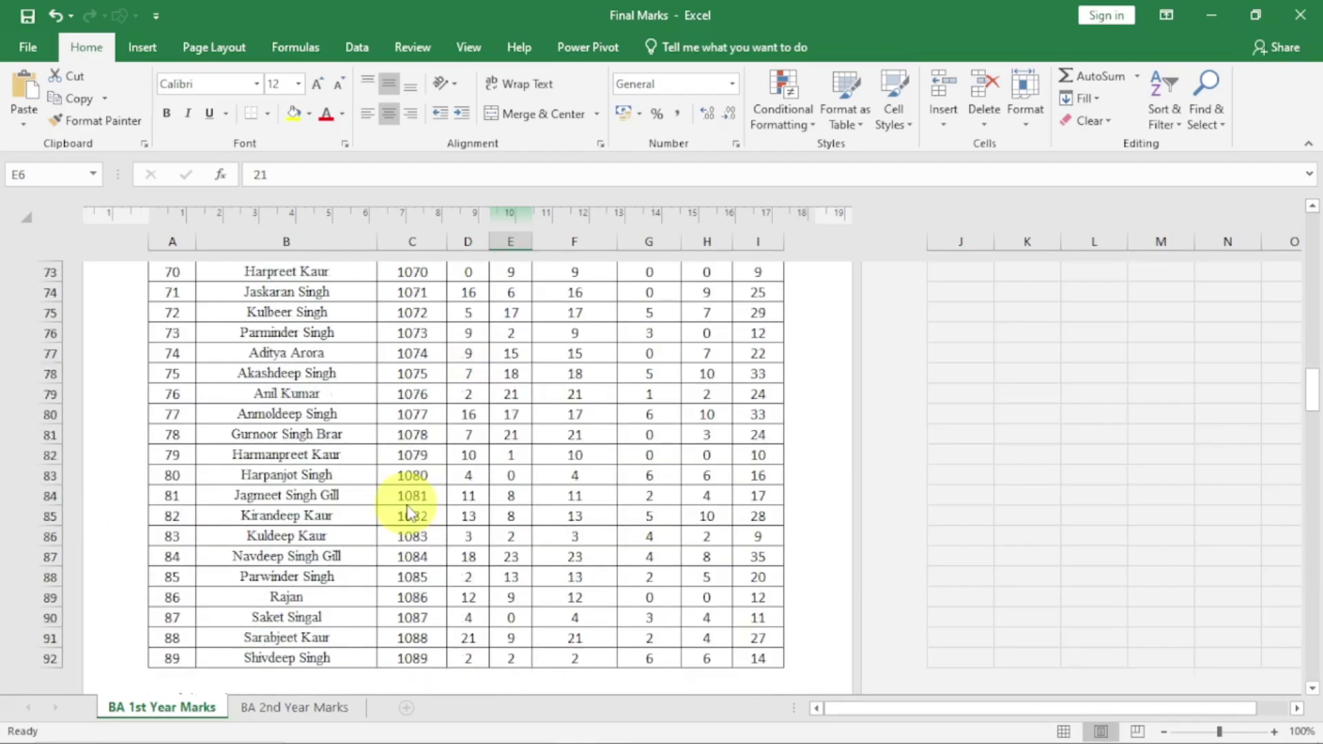
{"action": "scroll", "coordinate": [536, 496], "scroll_direction": "up", "scroll_amount": 8}
{"action": "scroll", "coordinate": [413, 468], "scroll_direction": "up", "scroll_amount": 8}
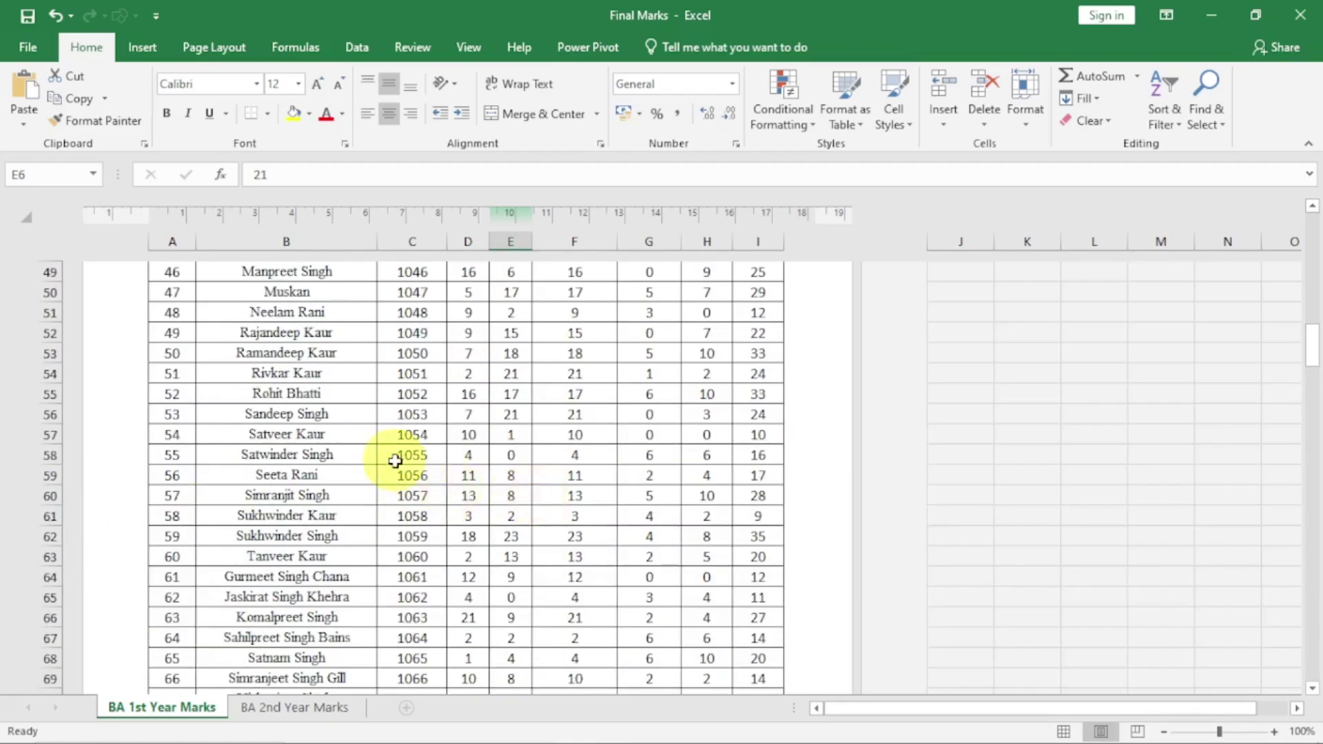
{"action": "scroll", "coordinate": [462, 508], "scroll_direction": "down", "scroll_amount": 3}
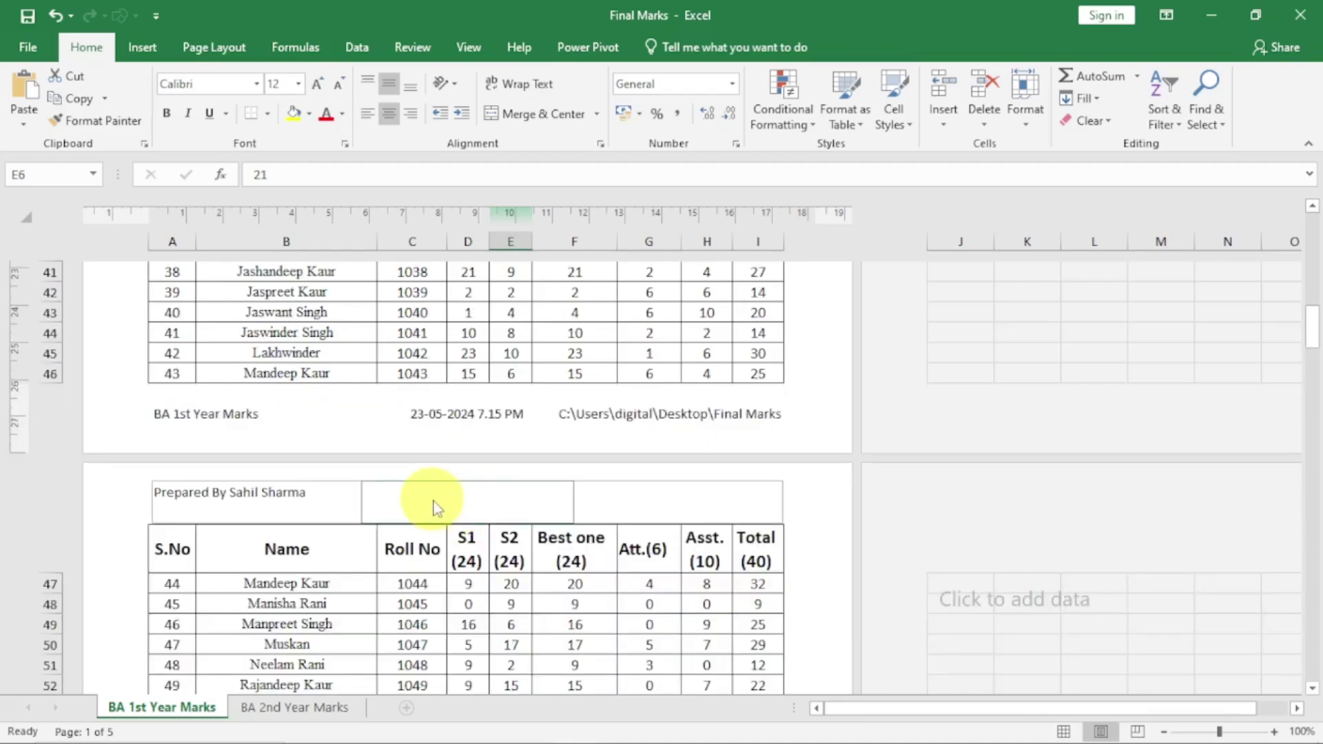
Insert the File Path code into page 2's centre header section
{"action": "left_click", "coordinate": [435, 501]}
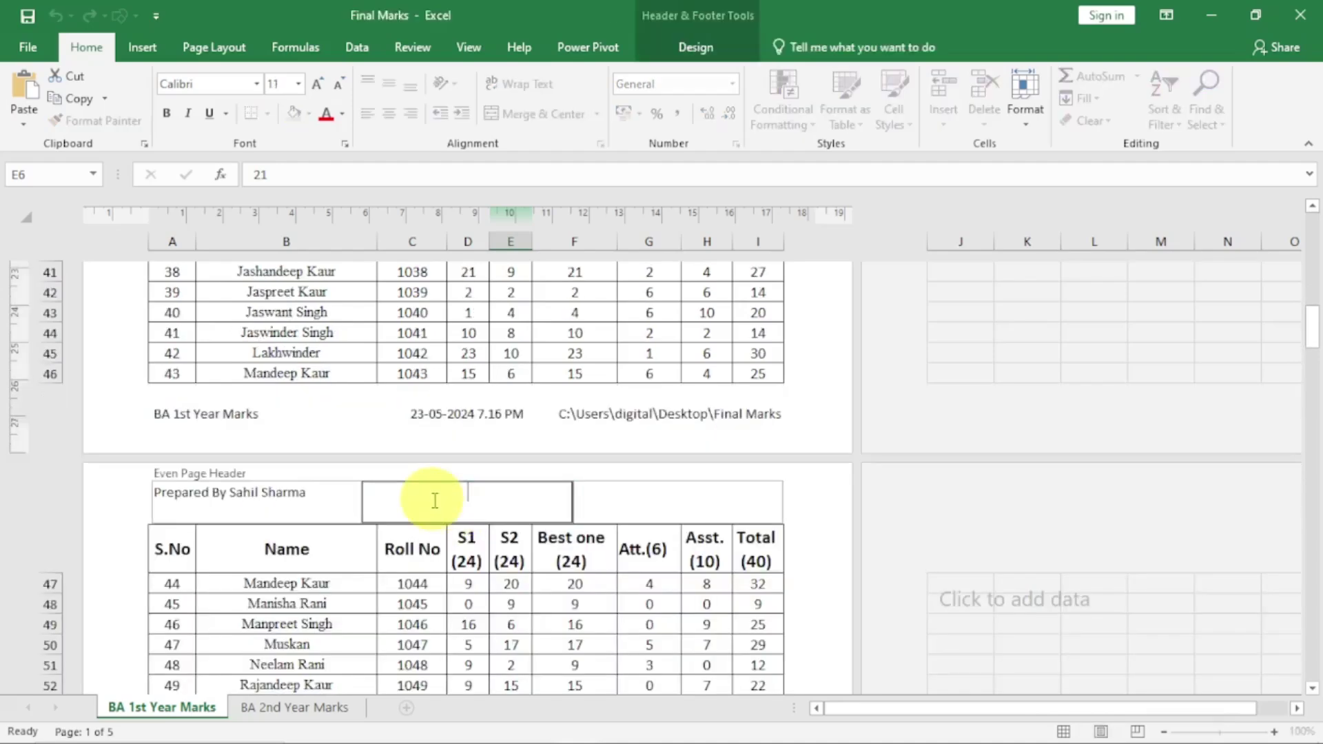
{"action": "left_click", "coordinate": [696, 48]}
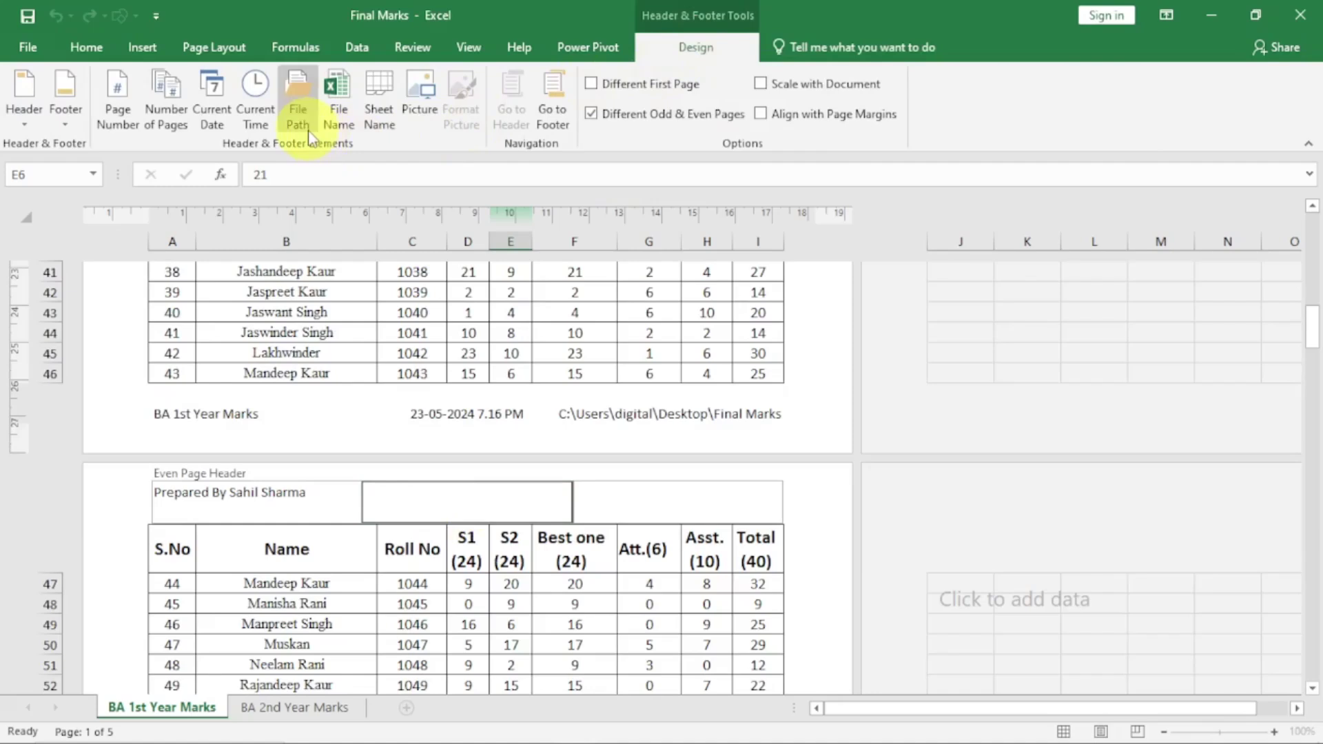
{"action": "left_click", "coordinate": [508, 605]}
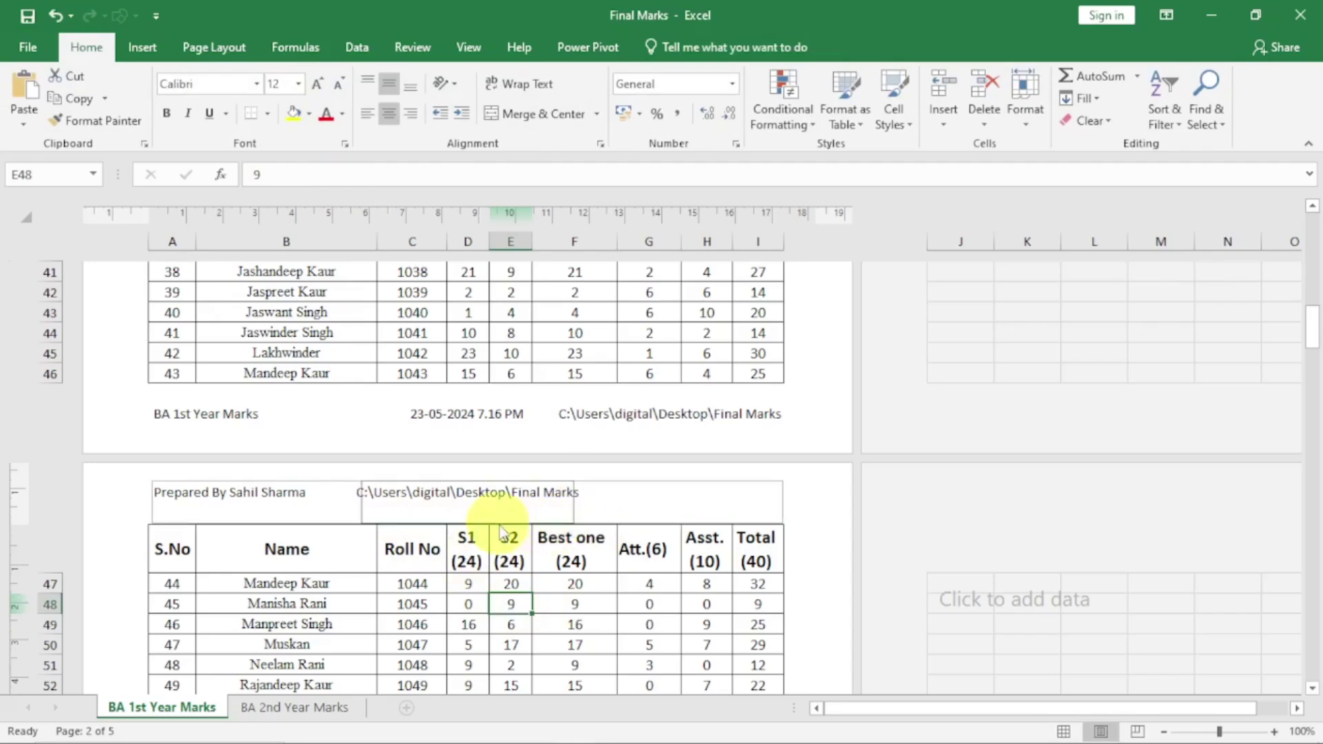
Add the Current Date, 23-05-2024, to the even-page header's right section
{"action": "left_click", "coordinate": [653, 496]}
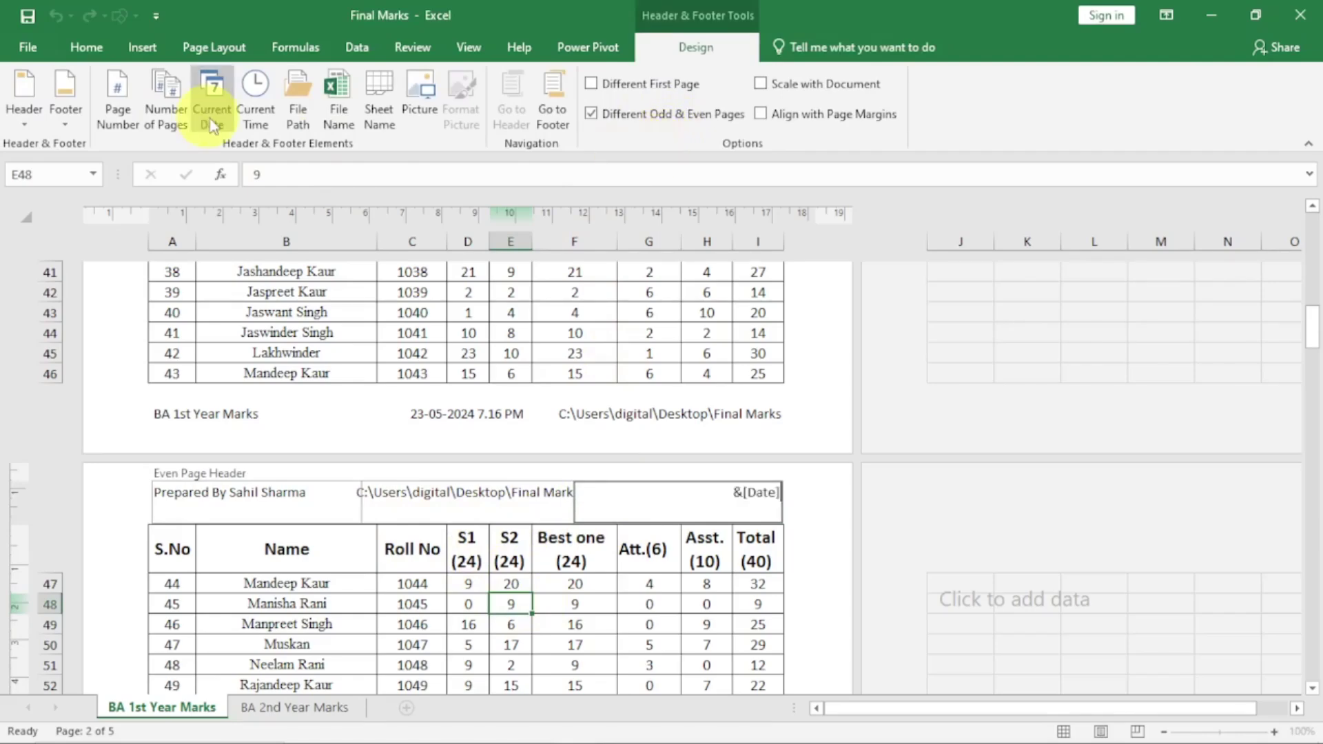
{"action": "left_click", "coordinate": [498, 643]}
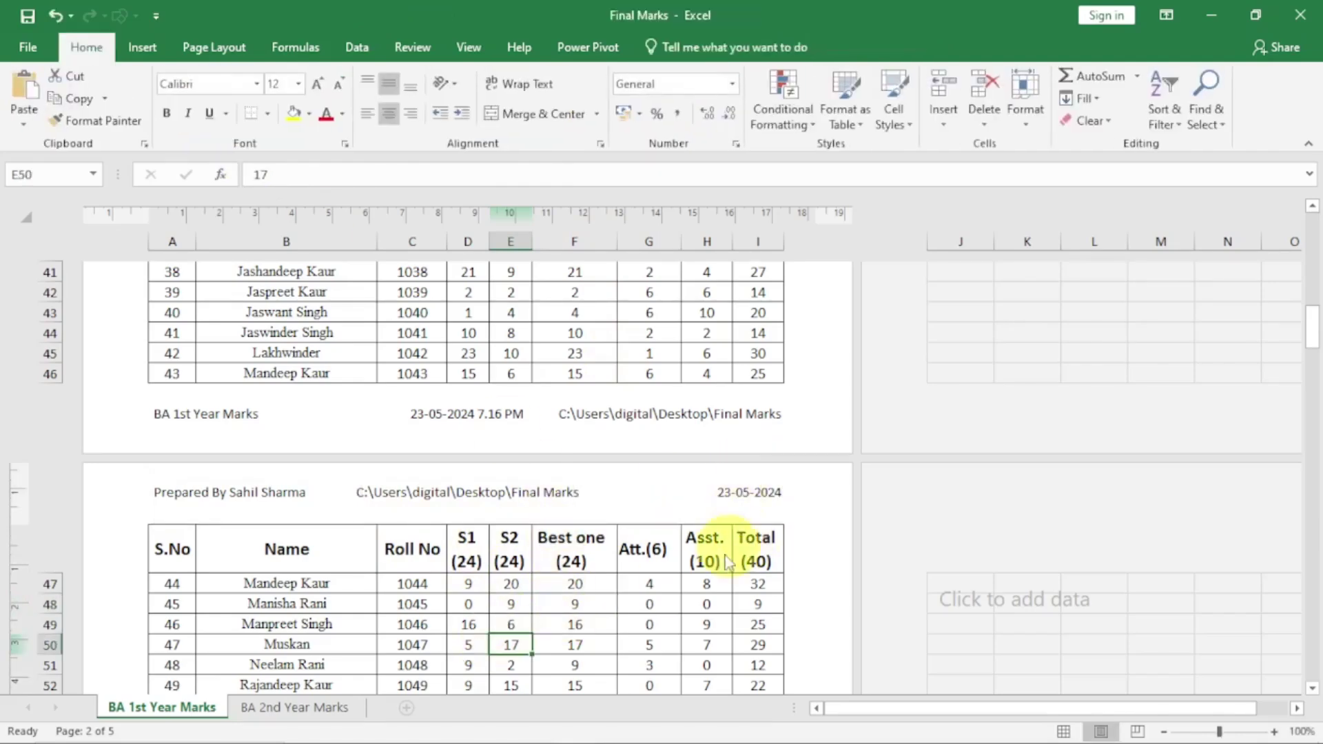
{"action": "scroll", "coordinate": [720, 565], "scroll_direction": "down", "scroll_amount": 15}
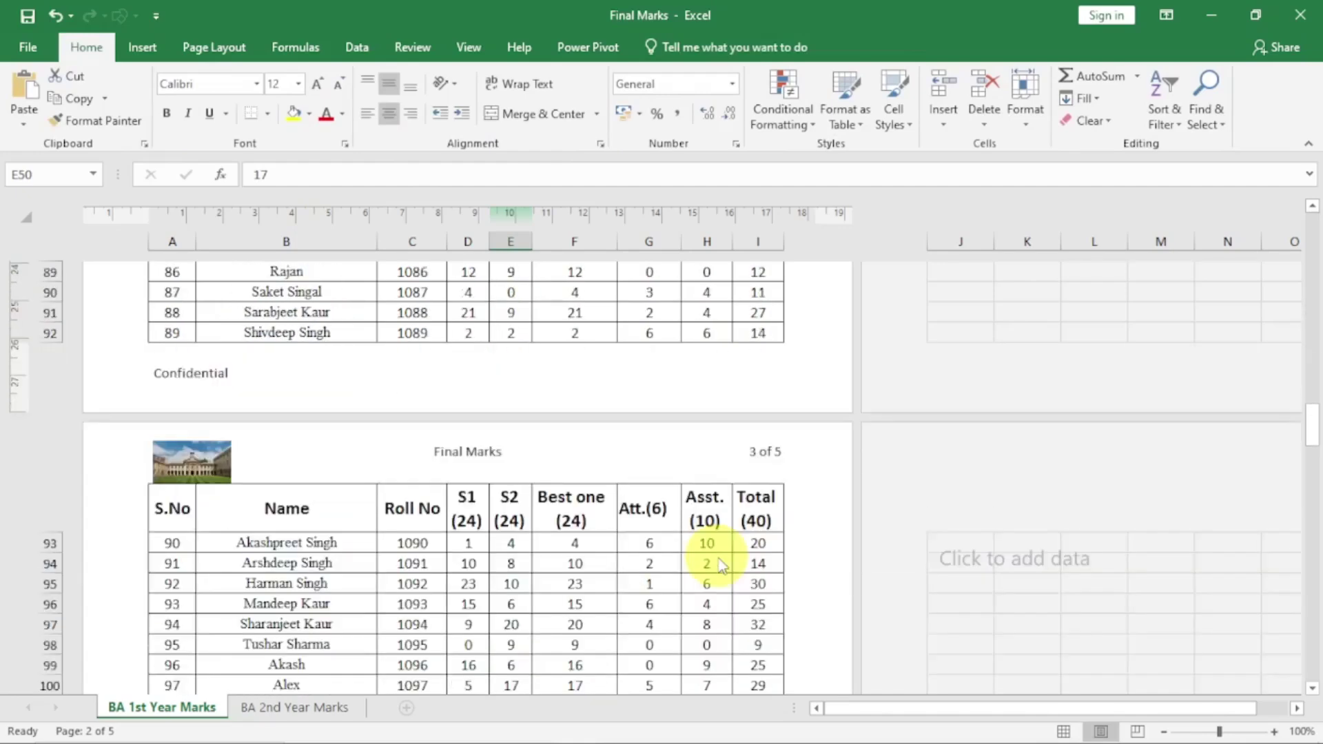
{"action": "scroll", "coordinate": [720, 565], "scroll_direction": "down", "scroll_amount": 12}
{"action": "scroll", "coordinate": [720, 565], "scroll_direction": "up", "scroll_amount": 20}
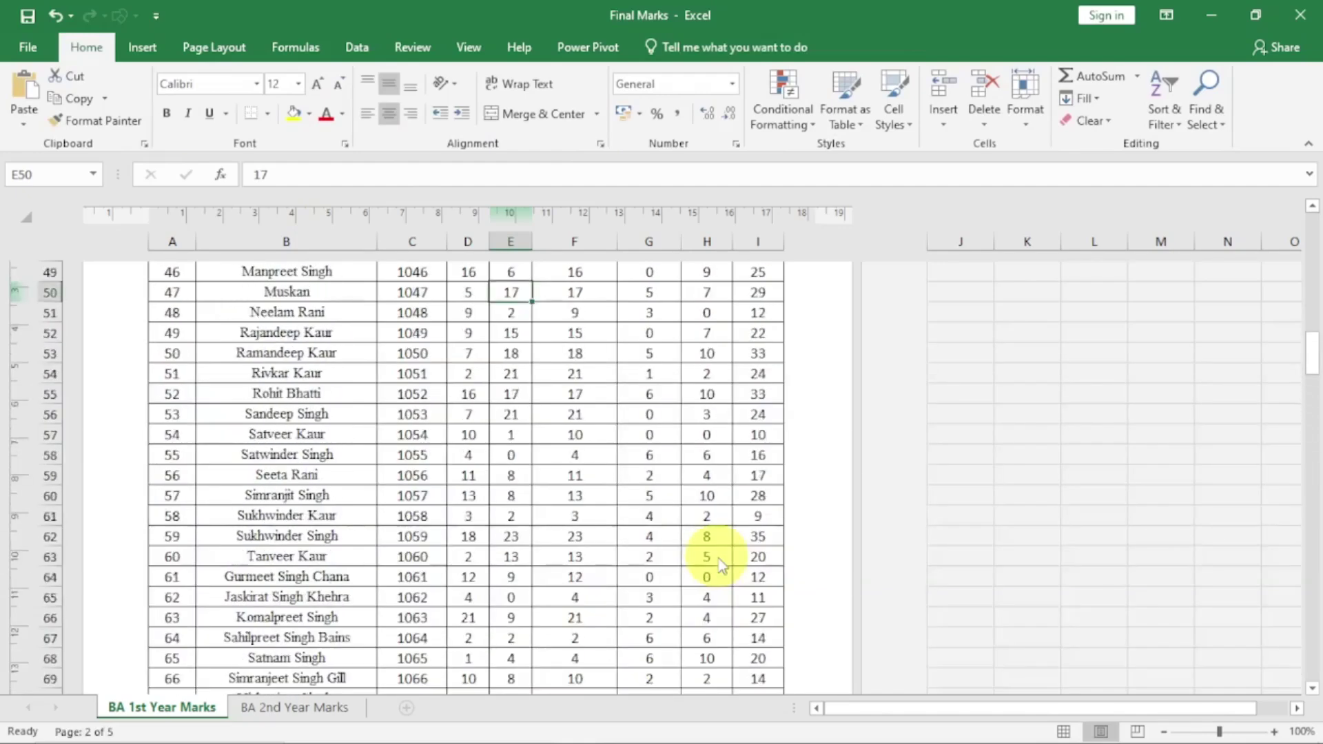
{"action": "scroll", "coordinate": [720, 565], "scroll_direction": "up", "scroll_amount": 4}
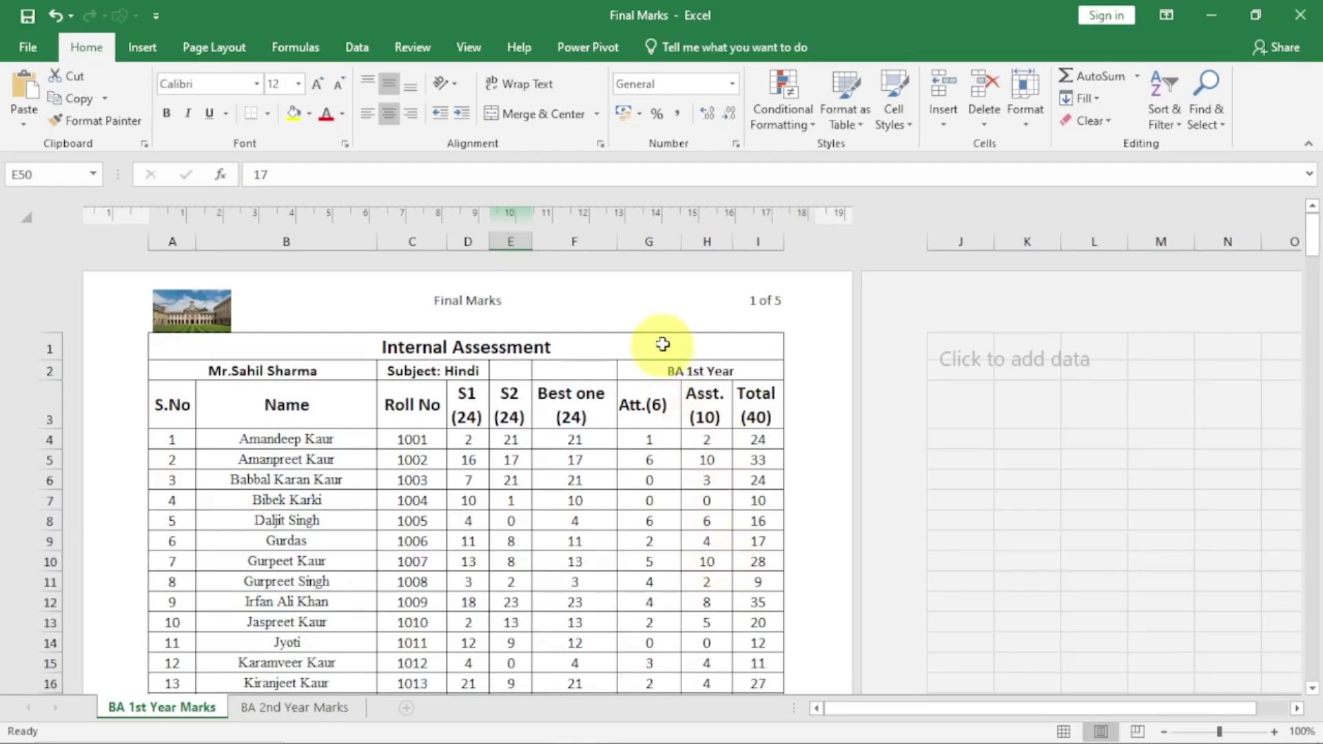
Turn off Different Odd & Even Pages so every page shares the photo, file-name and page-count header
{"action": "left_click", "coordinate": [635, 301]}
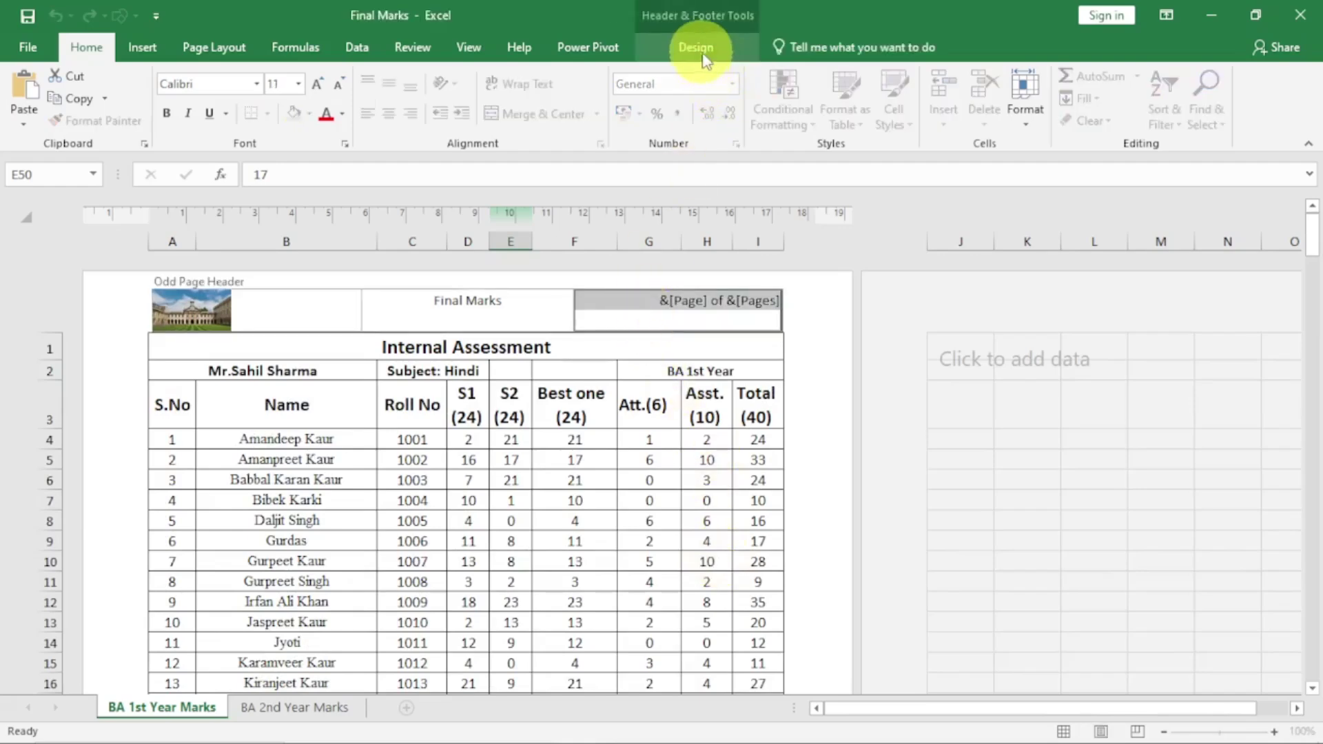
{"action": "left_click", "coordinate": [704, 58]}
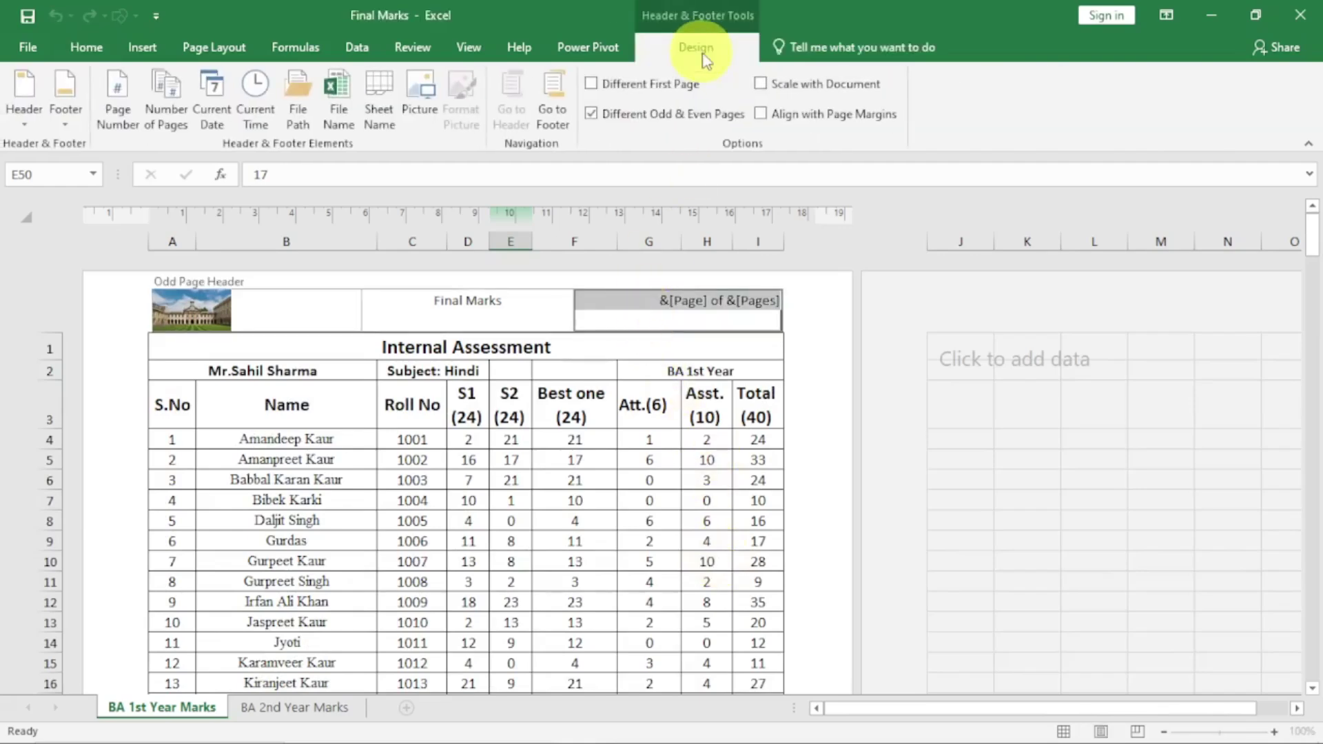
{"action": "left_click", "coordinate": [592, 114]}
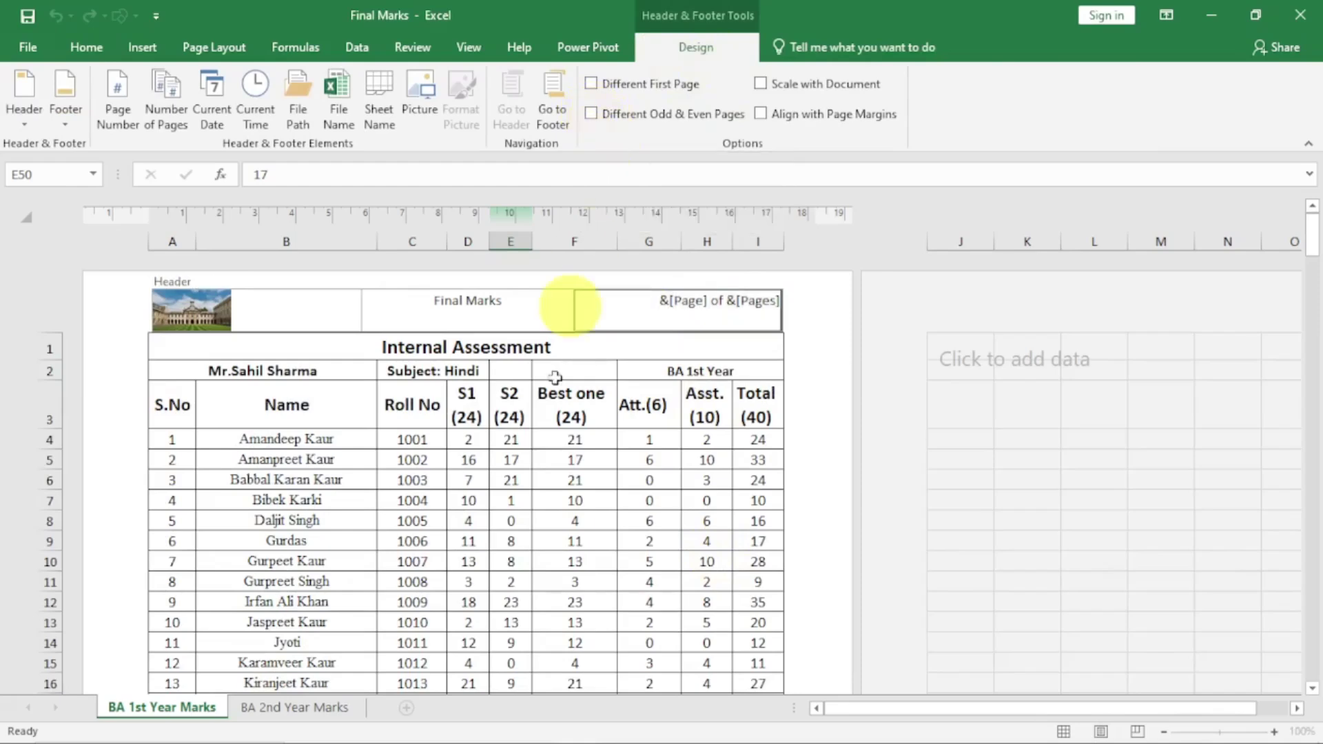
{"action": "left_click", "coordinate": [452, 542]}
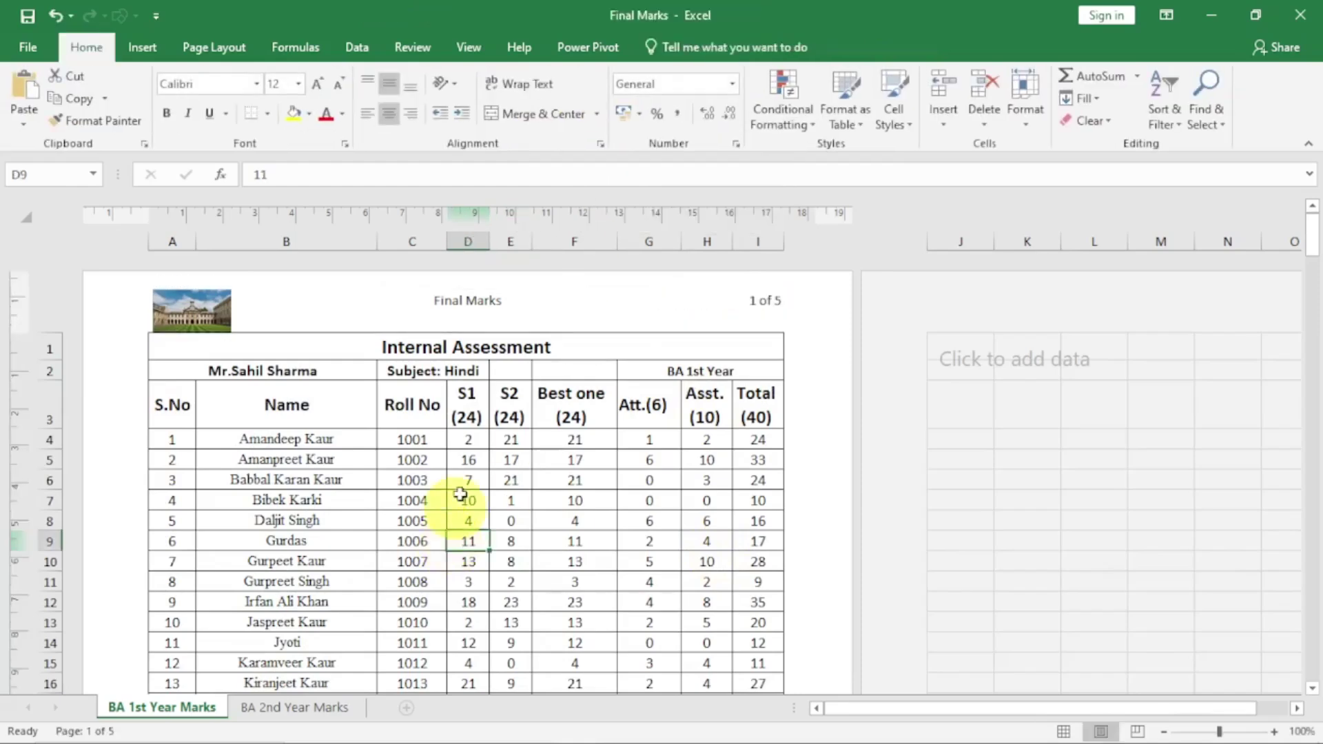
{"action": "left_click", "coordinate": [544, 312]}
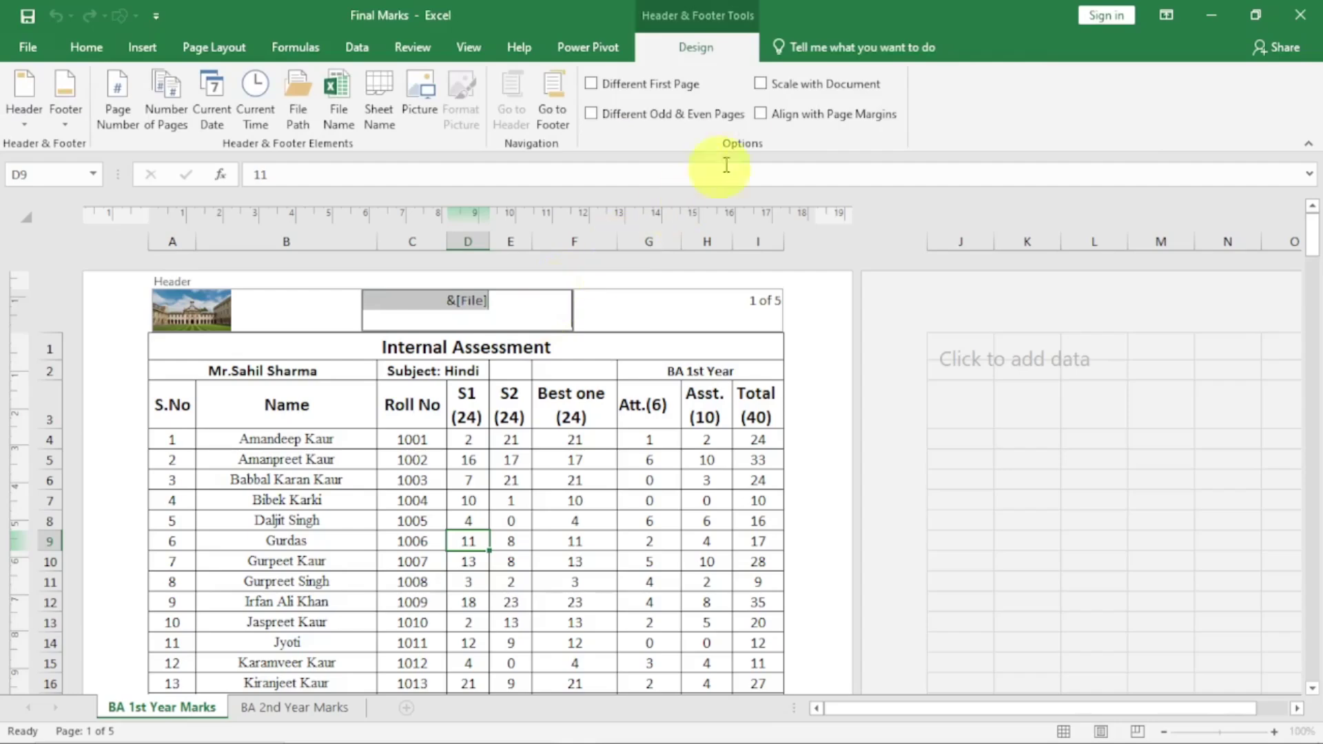
{"action": "left_click", "coordinate": [469, 561]}
{"action": "left_click", "coordinate": [468, 303]}
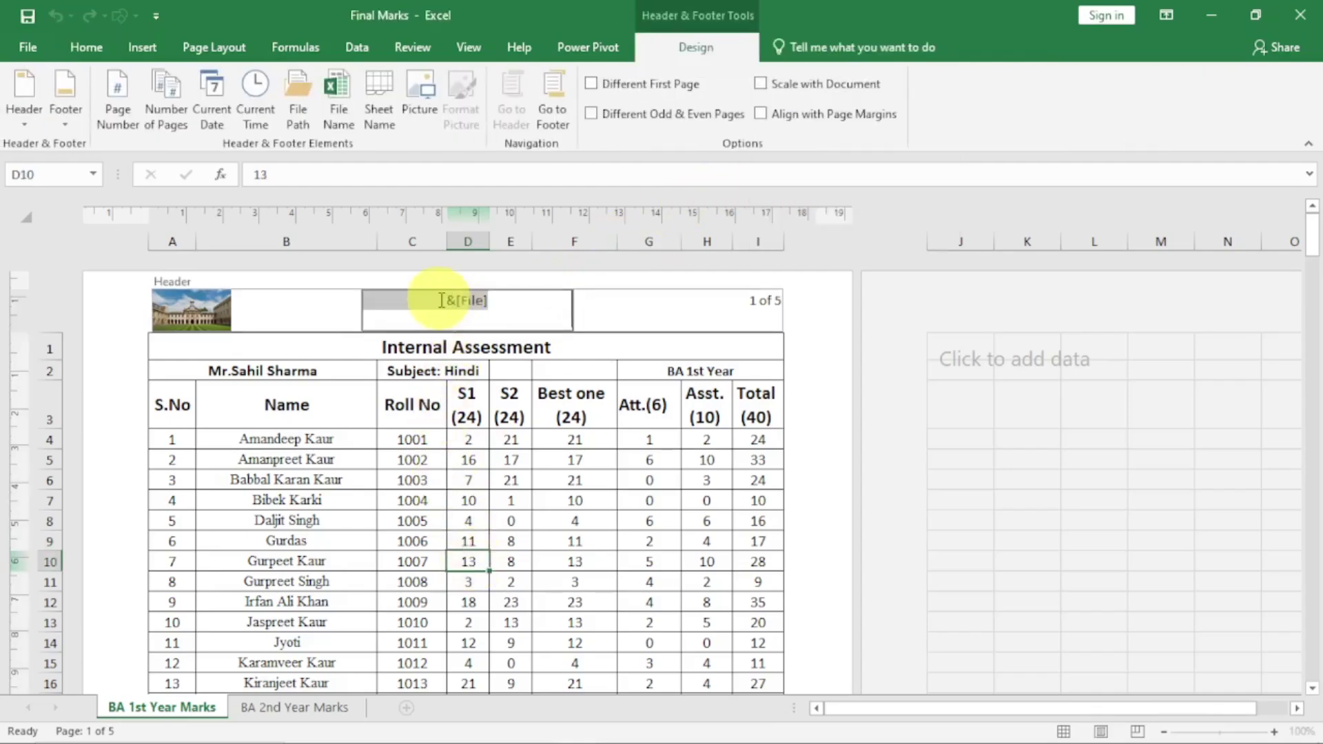
Set the header's centre file-name text to font size 14
{"action": "left_click", "coordinate": [86, 47]}
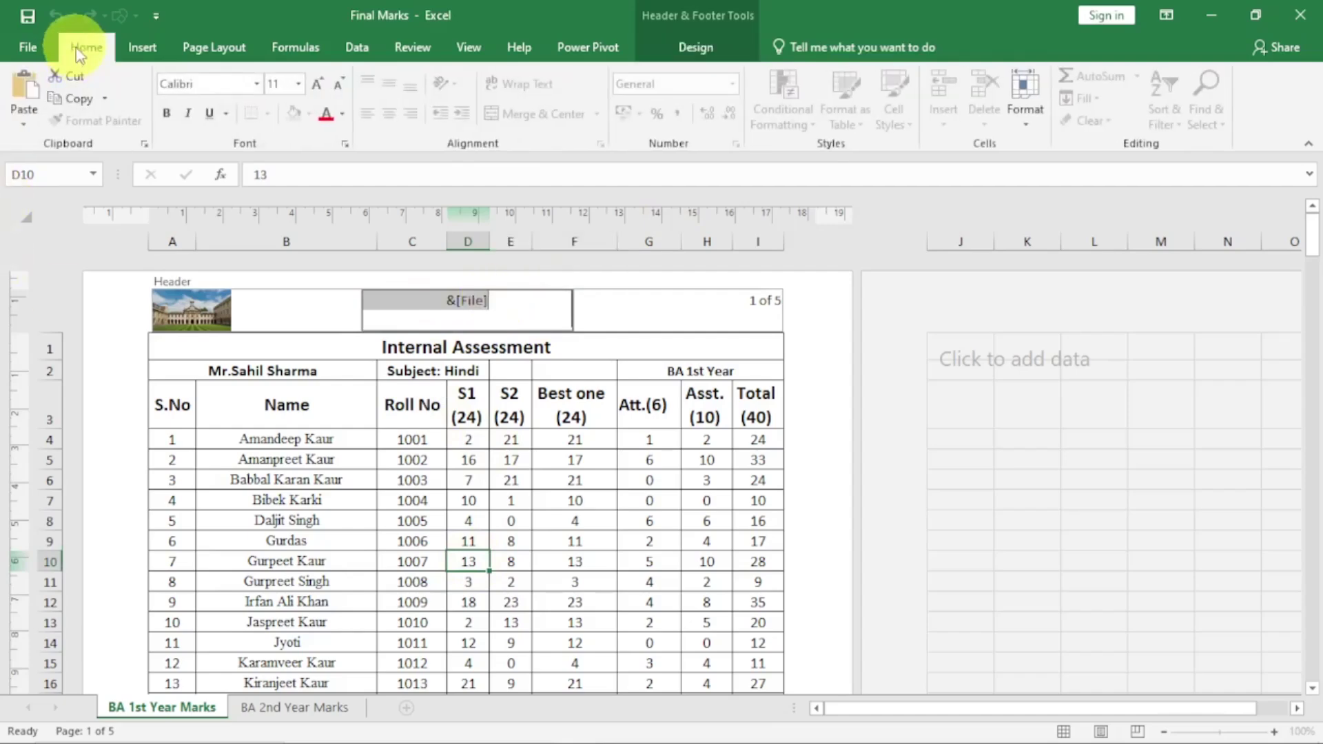
{"action": "left_click", "coordinate": [300, 84]}
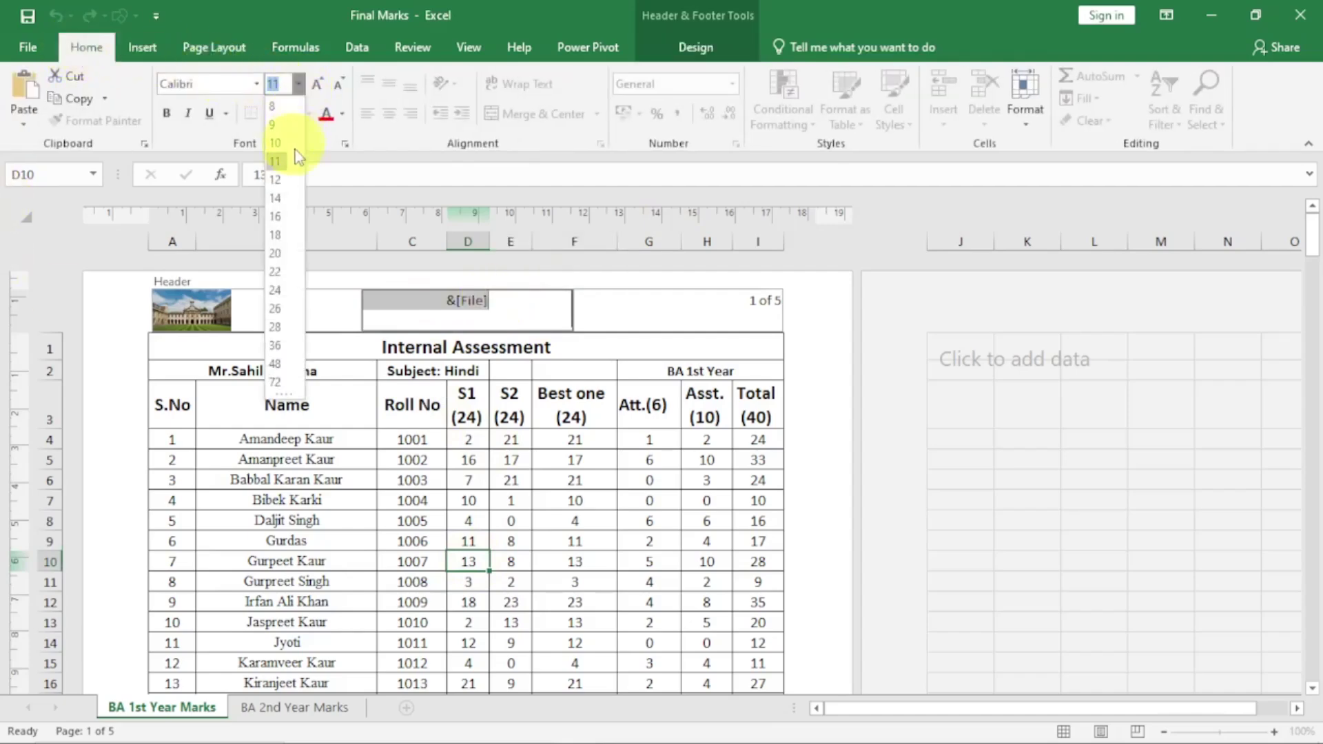
{"action": "left_click", "coordinate": [280, 200]}
{"action": "left_click", "coordinate": [468, 480]}
Set the header's page-number text to size 14 and return to Normal view
{"action": "left_click", "coordinate": [751, 303]}
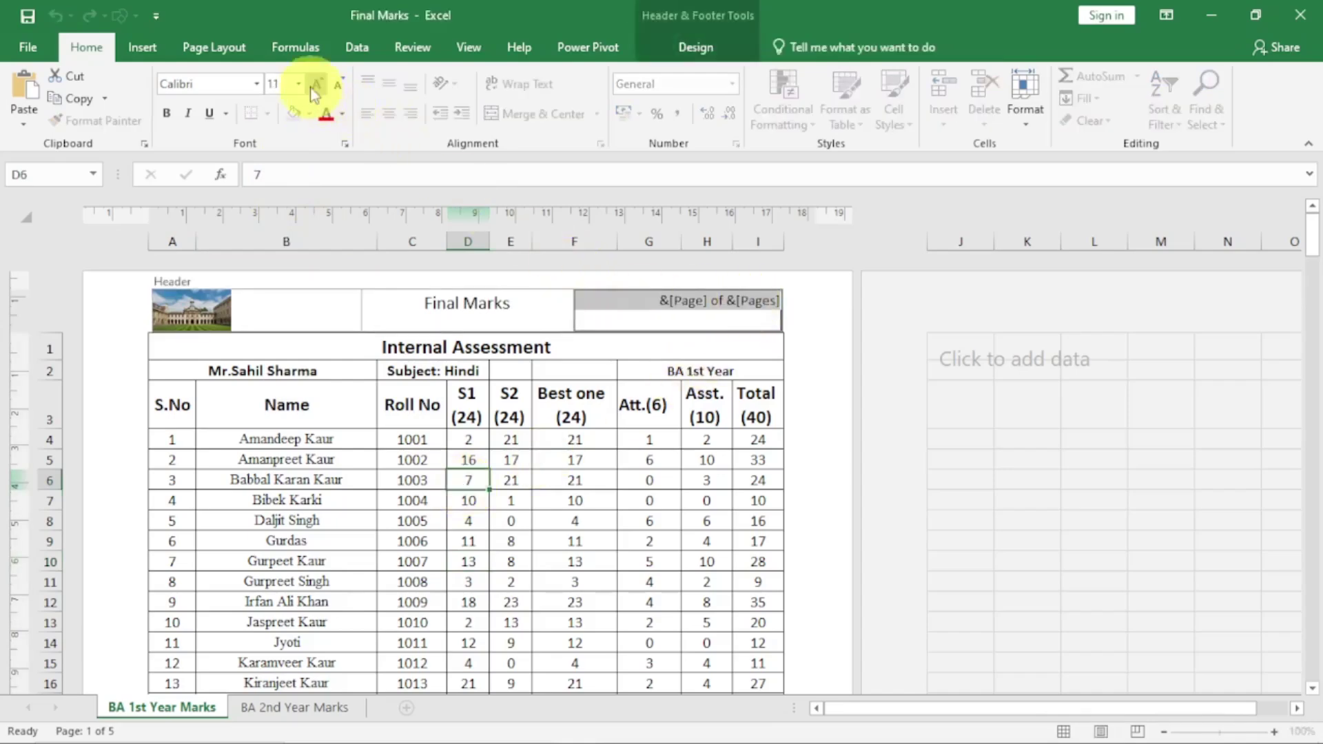
{"action": "left_click", "coordinate": [300, 86]}
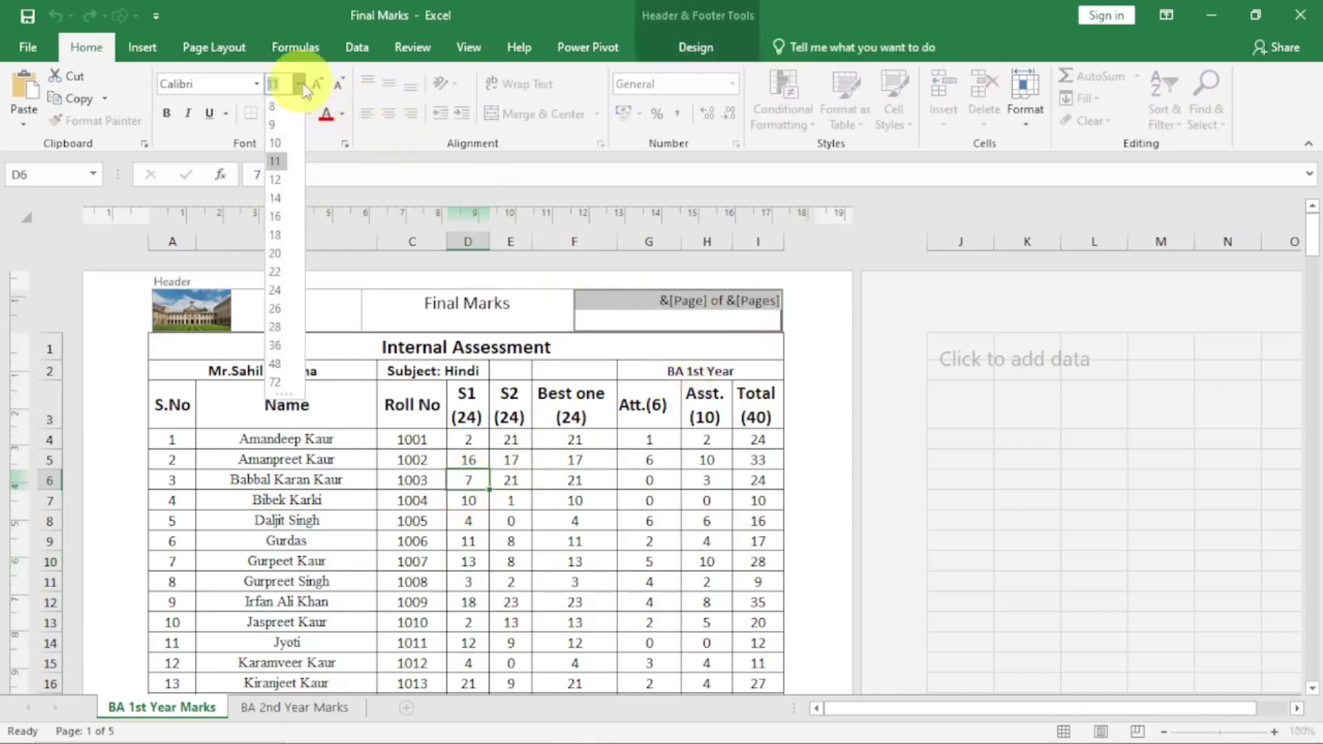
{"action": "left_click", "coordinate": [275, 199]}
{"action": "left_click", "coordinate": [635, 502]}
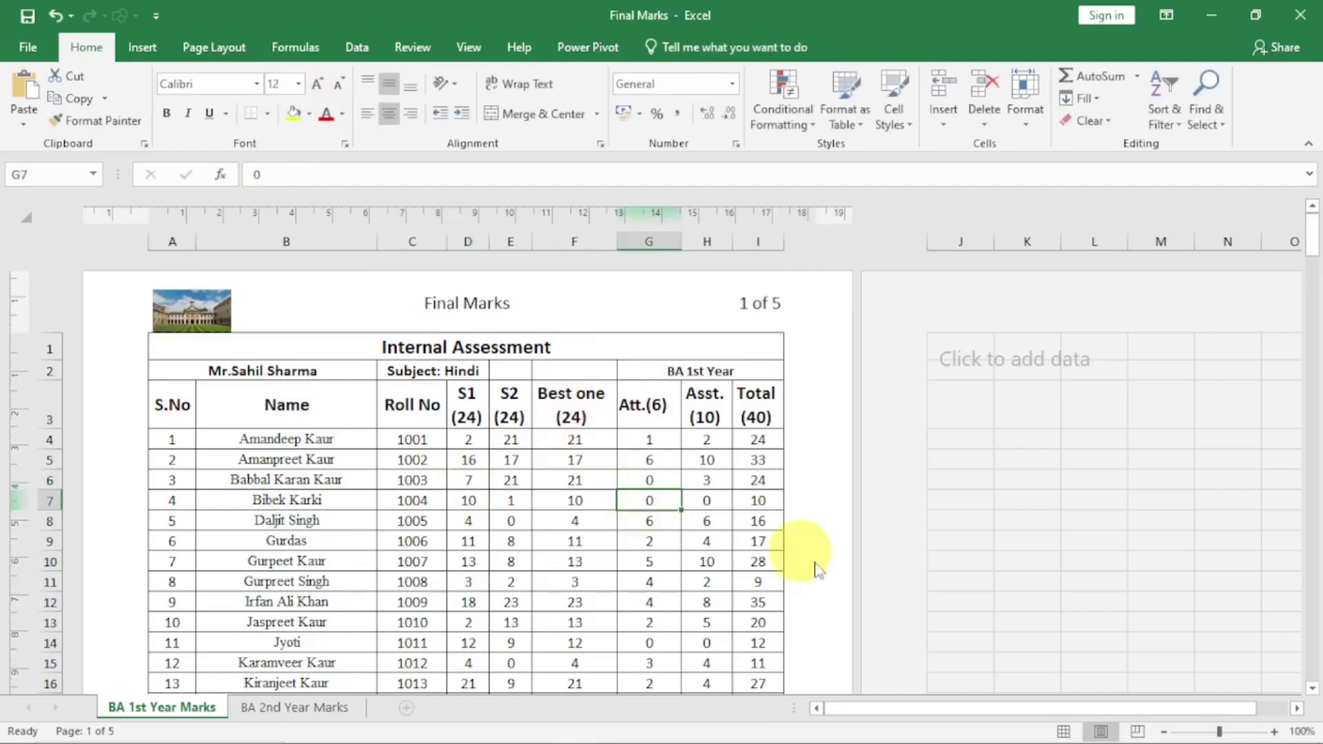
{"action": "left_click", "coordinate": [1063, 732]}
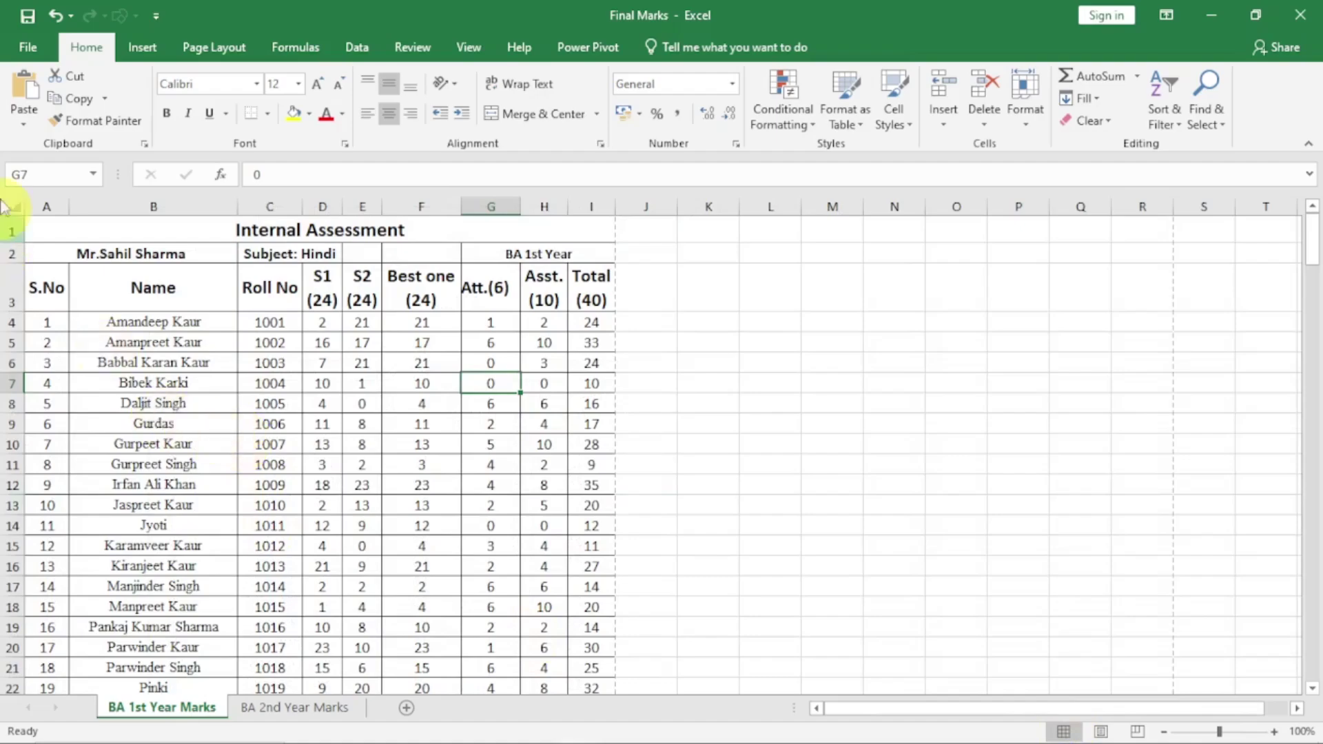
Put the marks sheet back in Page Layout view and check the header's &[File] centre section
{"action": "scroll", "coordinate": [222, 424], "scroll_direction": "down", "scroll_amount": 20}
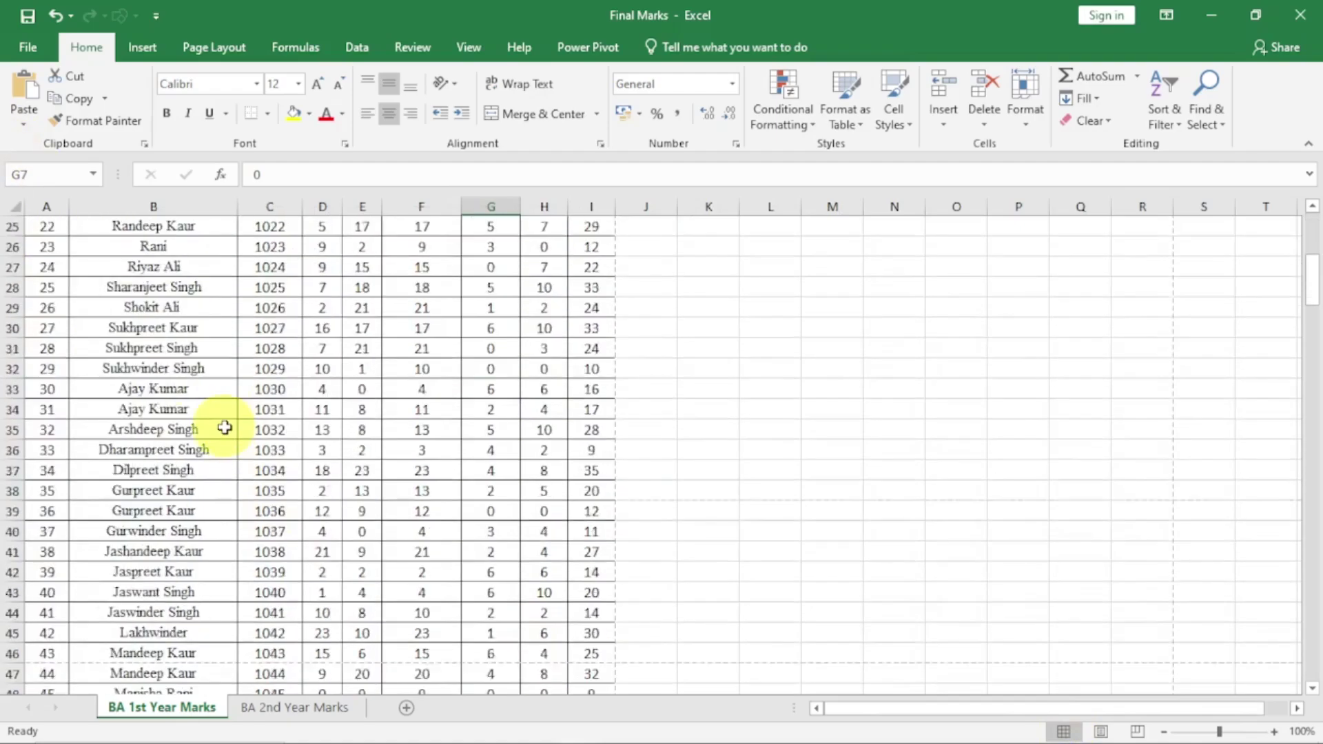
{"action": "scroll", "coordinate": [225, 428], "scroll_direction": "up", "scroll_amount": 20}
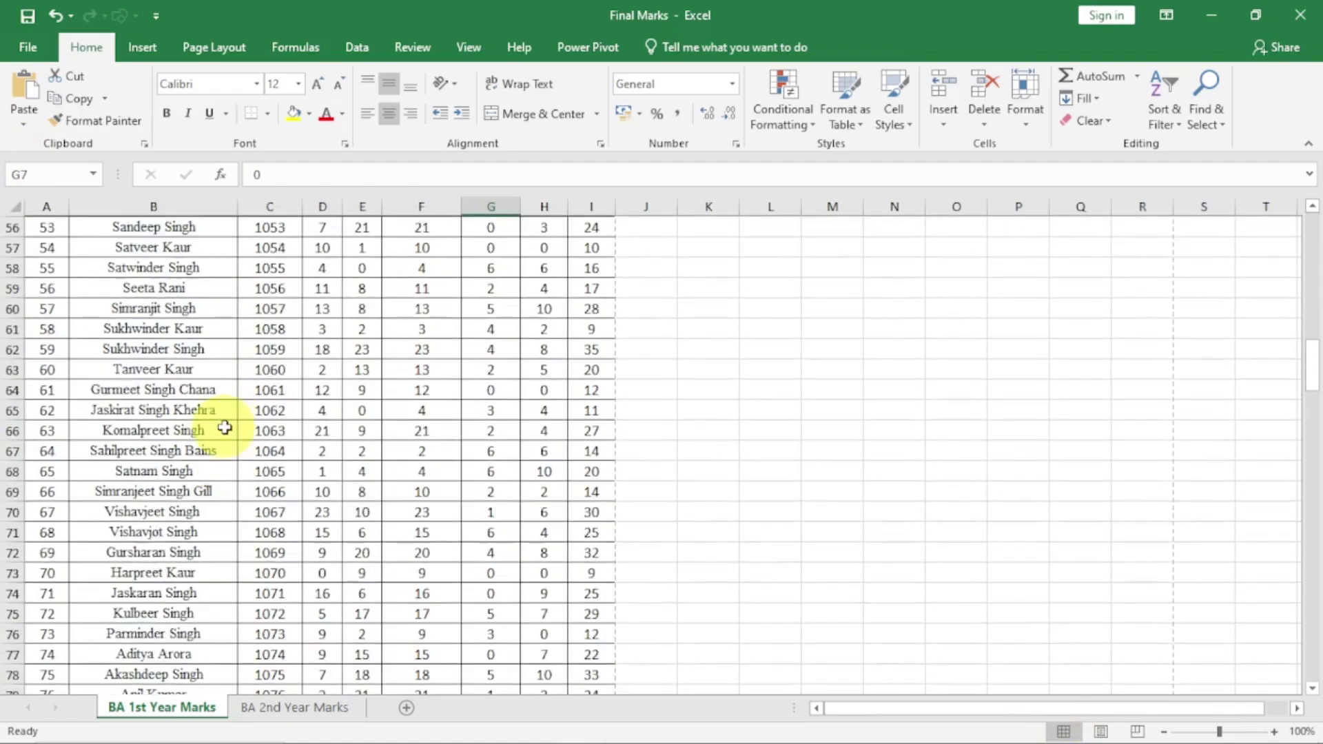
{"action": "left_click", "coordinate": [1102, 731]}
{"action": "left_click", "coordinate": [555, 300]}
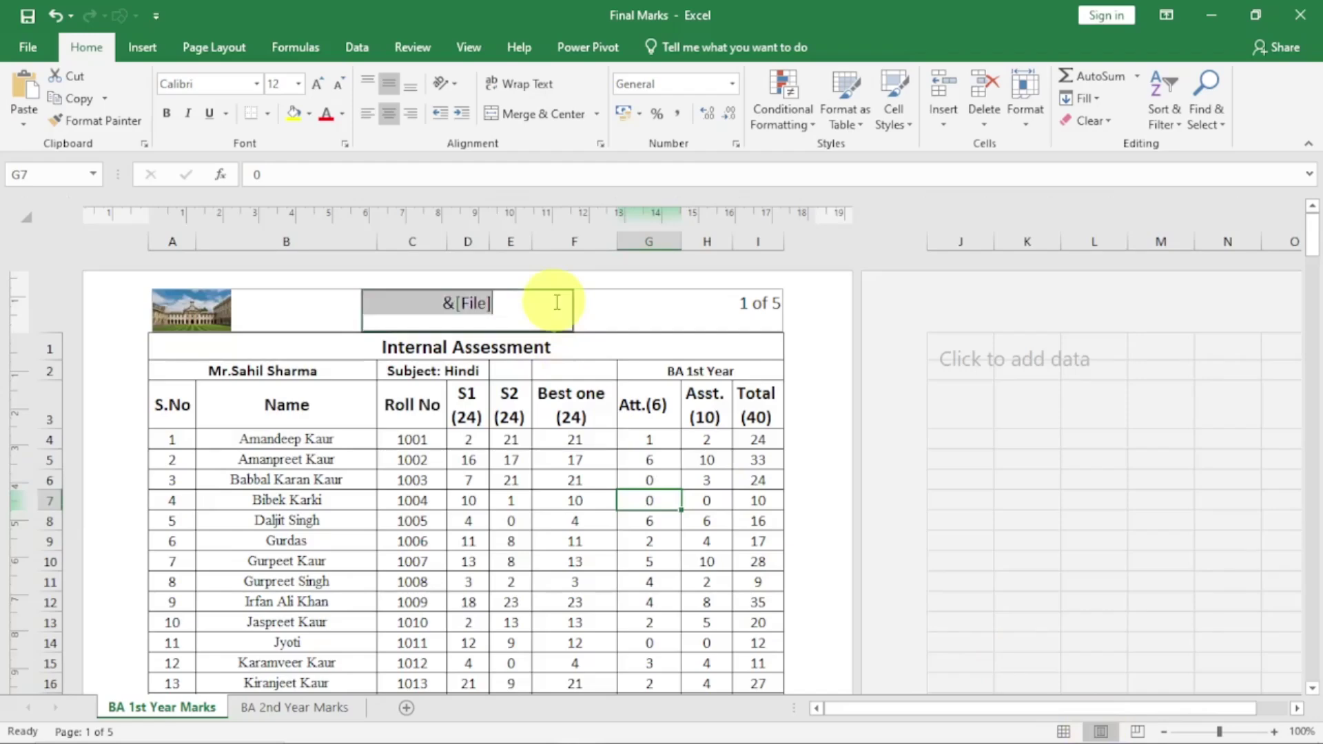
{"action": "left_click", "coordinate": [694, 45]}
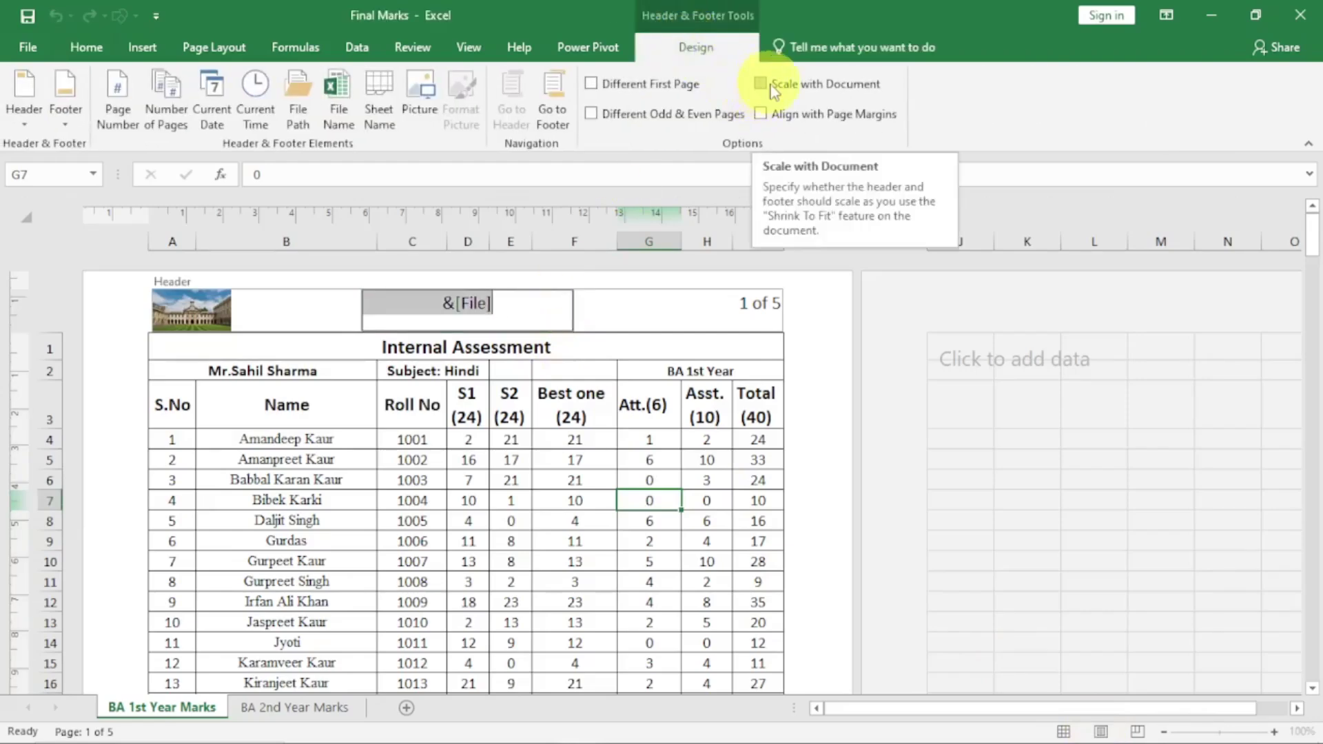
{"action": "left_click", "coordinate": [499, 500]}
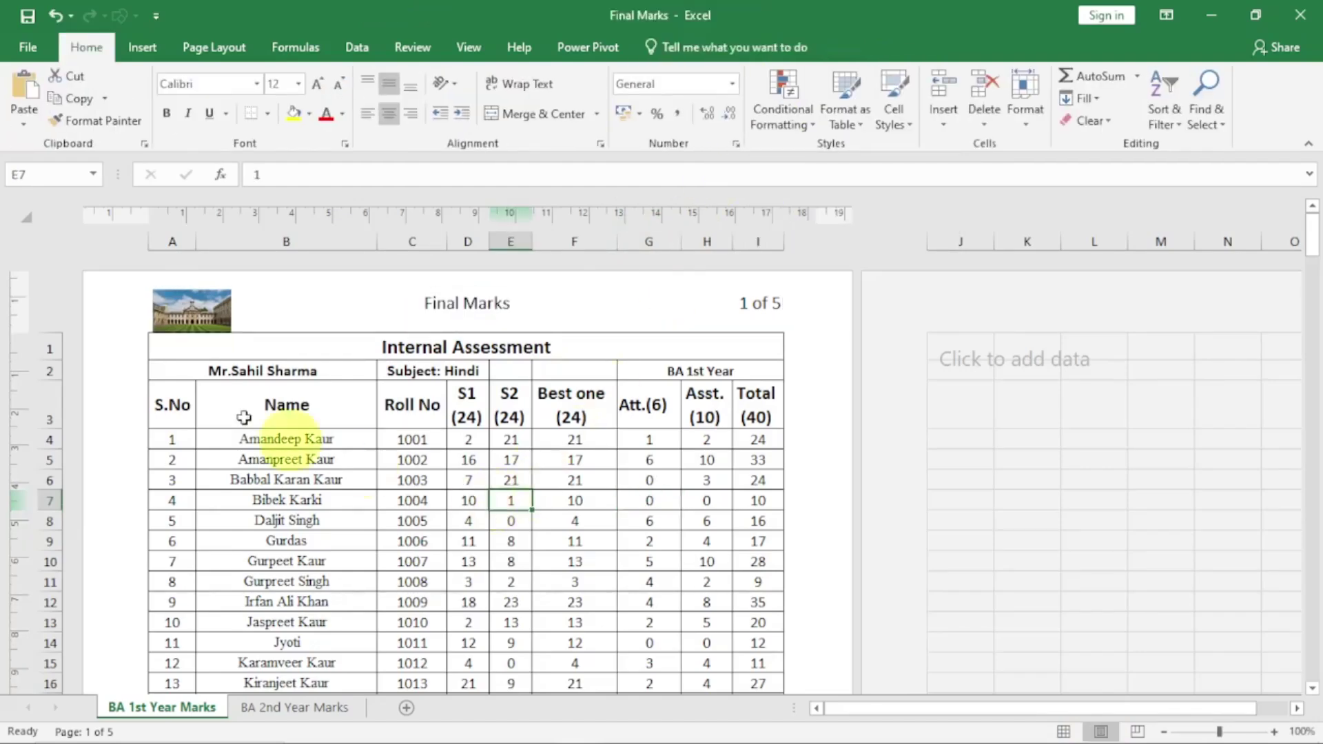
Change print scaling from No Scaling to Fit Sheet on One Page, preview it, and return
{"action": "left_click", "coordinate": [36, 48]}
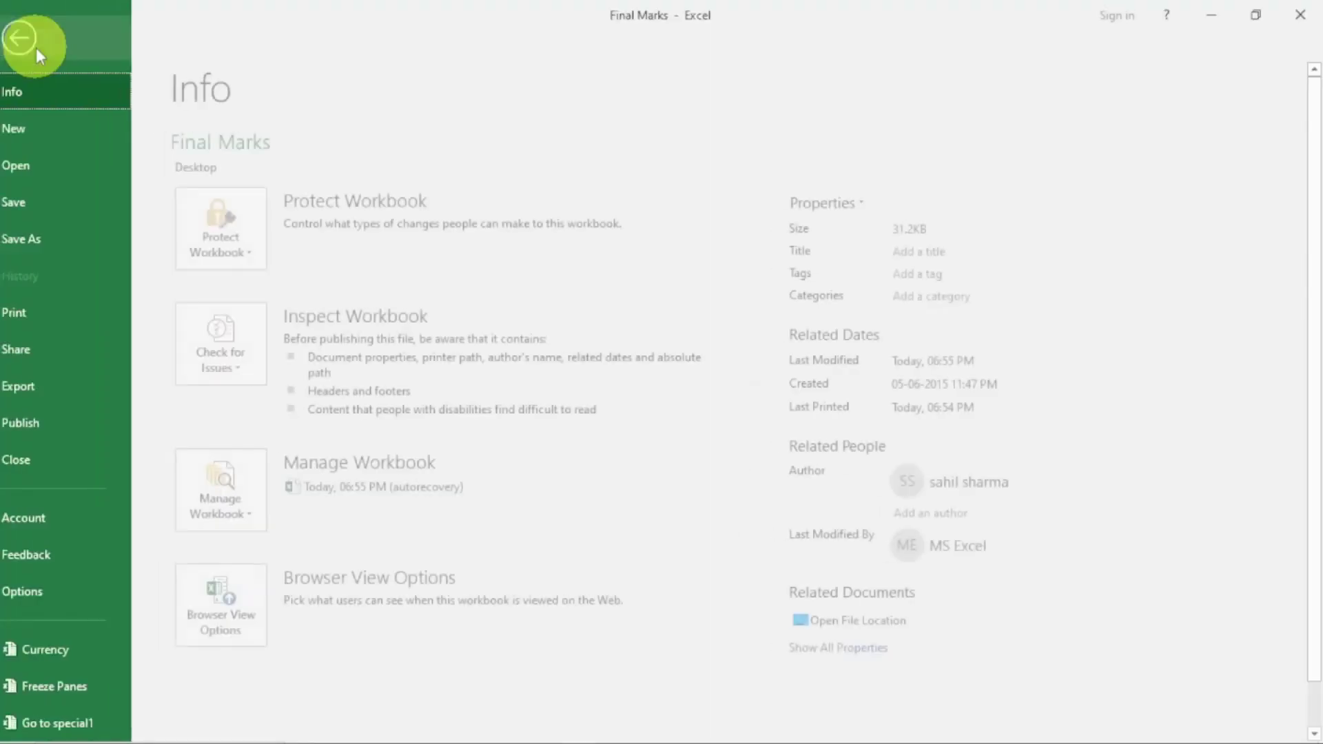
{"action": "left_click", "coordinate": [39, 313]}
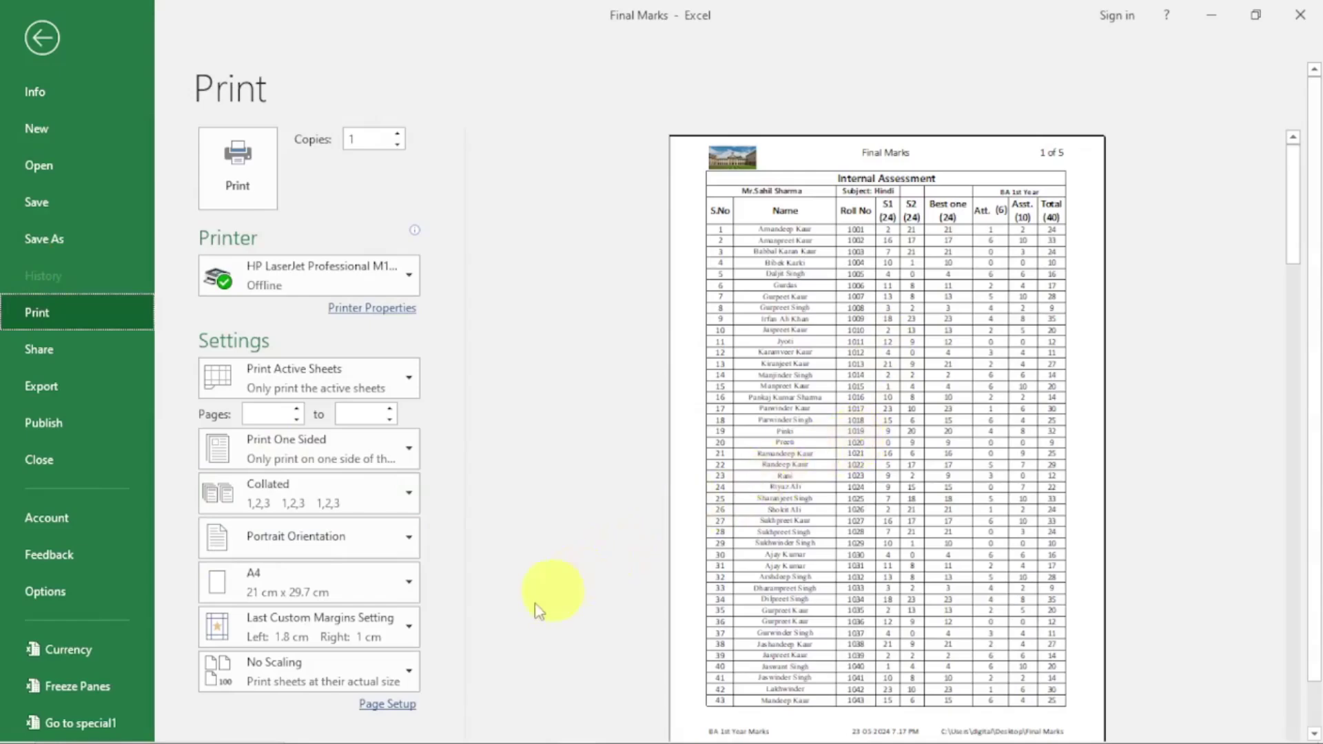
{"action": "left_click", "coordinate": [397, 678]}
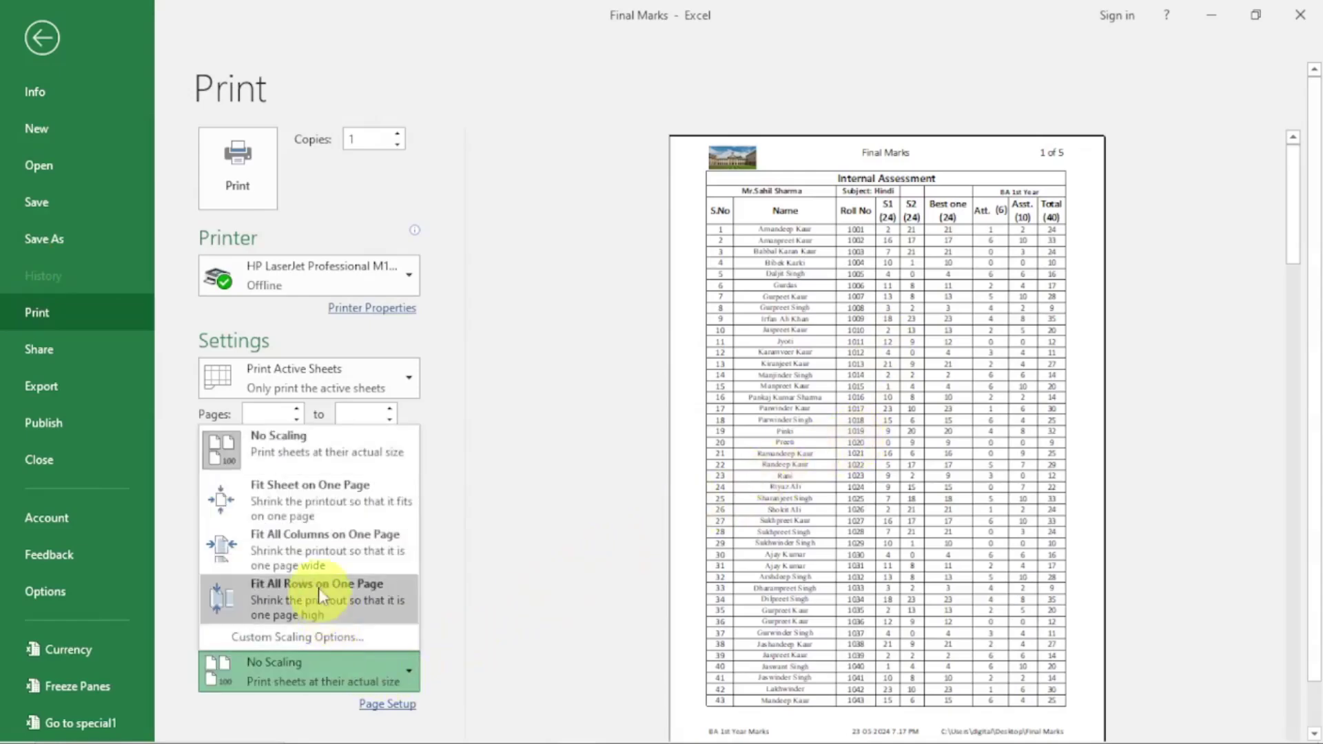
{"action": "left_click", "coordinate": [331, 491]}
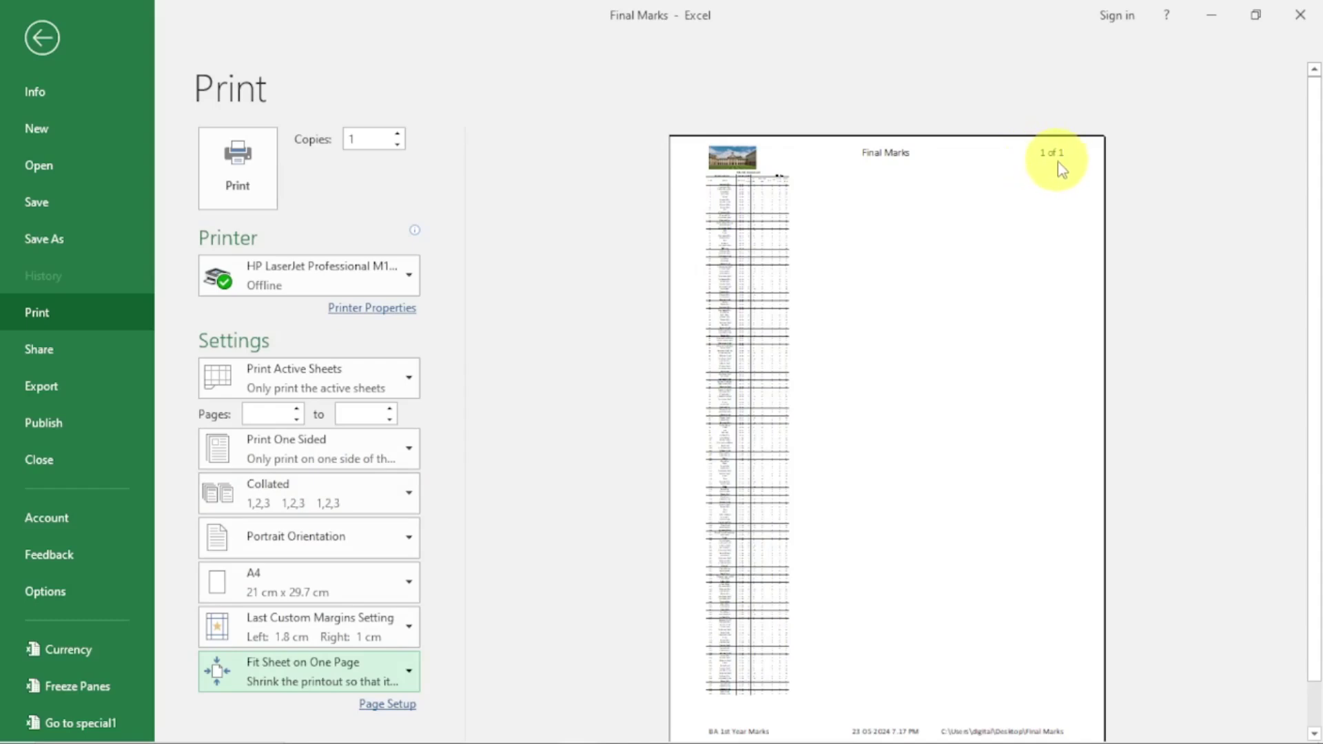
{"action": "left_click", "coordinate": [42, 37]}
In Page Layout view, tick Scale with Document for the page header and footer
{"action": "left_click", "coordinate": [1103, 731]}
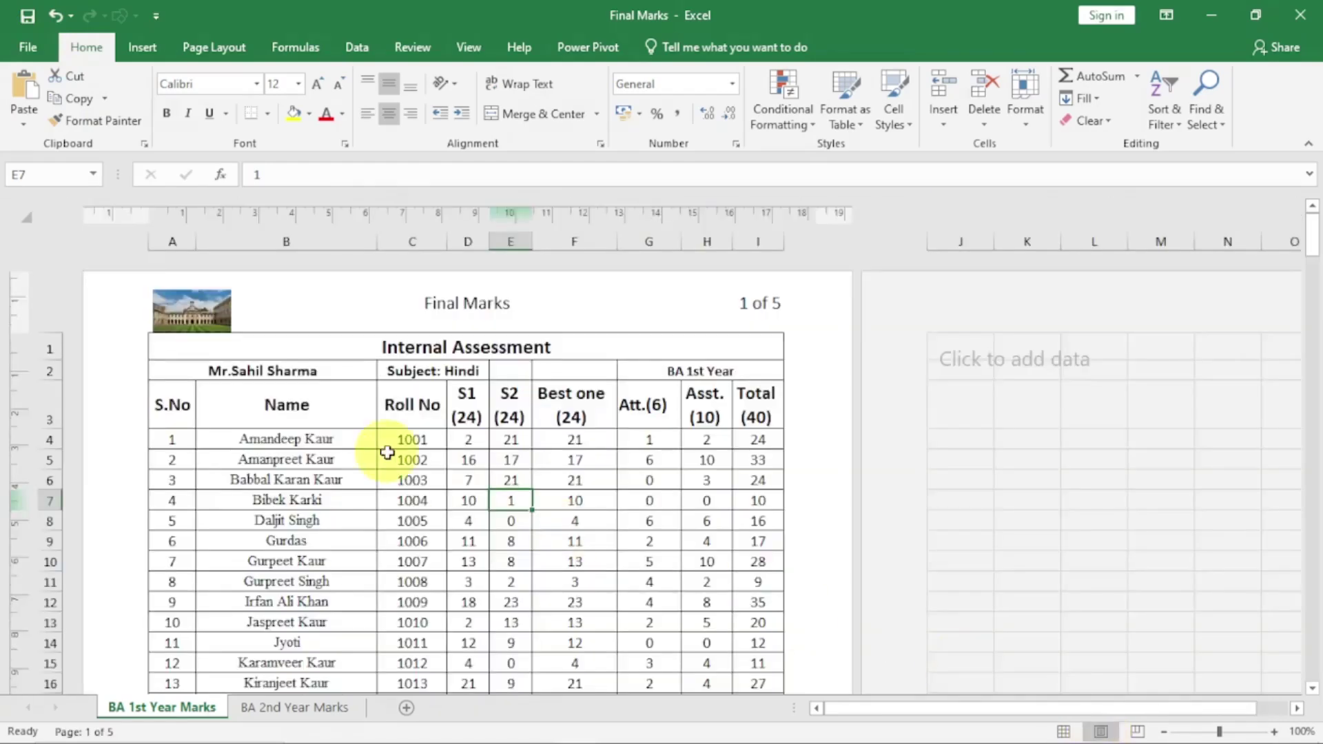
{"action": "scroll", "coordinate": [386, 455], "scroll_direction": "down", "scroll_amount": 10}
{"action": "scroll", "coordinate": [384, 457], "scroll_direction": "up", "scroll_amount": 10}
{"action": "left_click", "coordinate": [438, 324]}
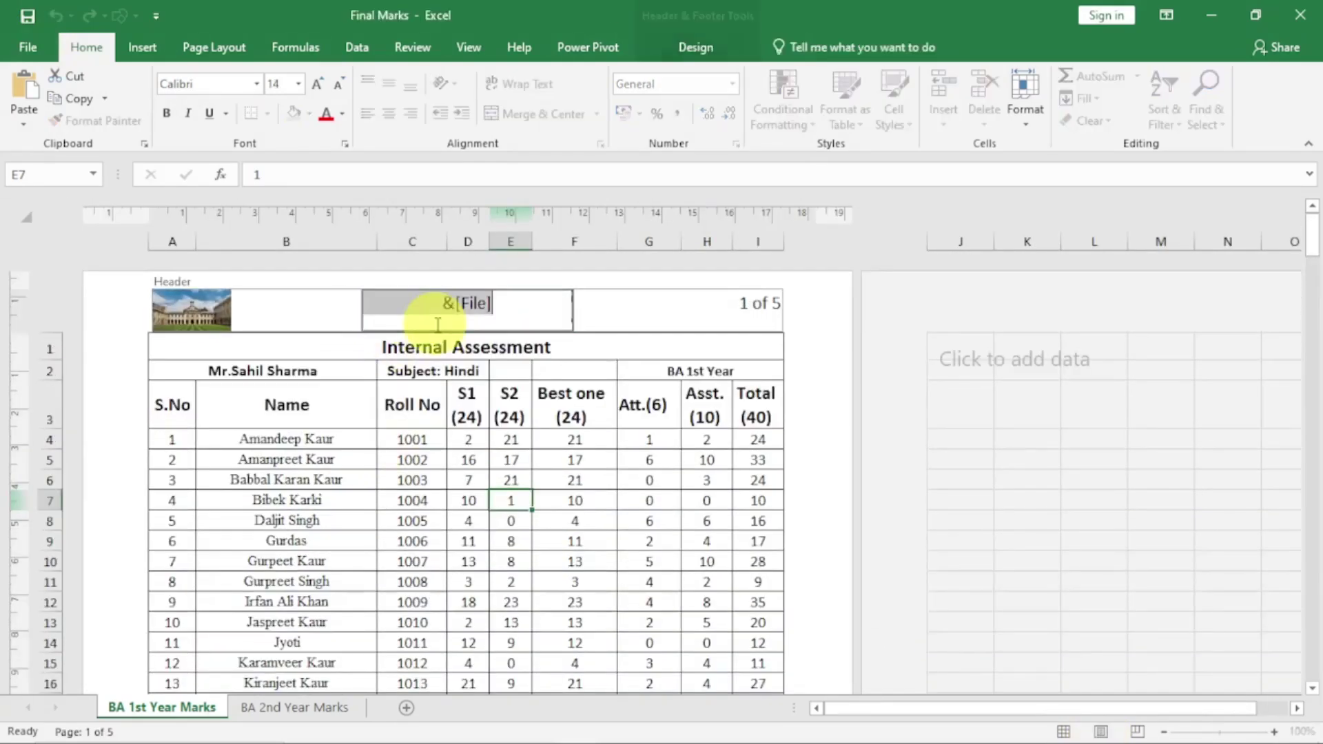
{"action": "left_click", "coordinate": [680, 47]}
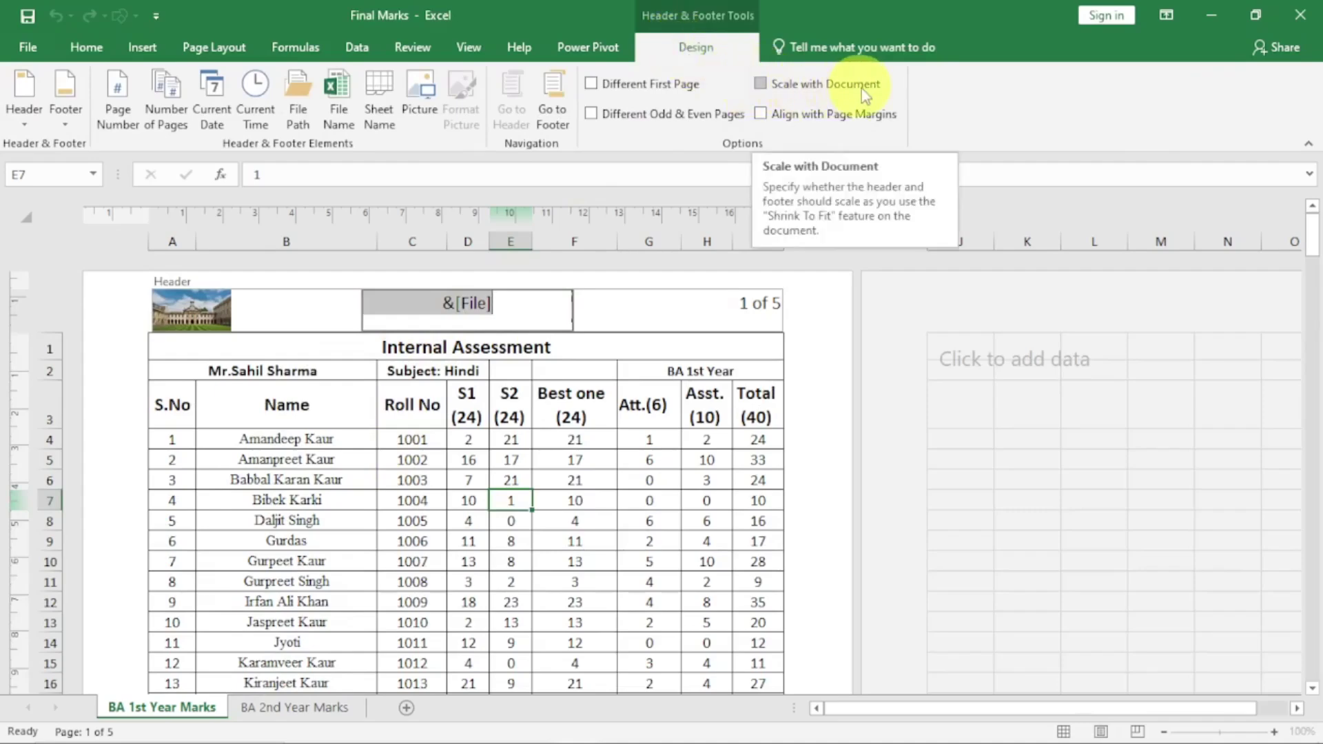
{"action": "left_click", "coordinate": [762, 86]}
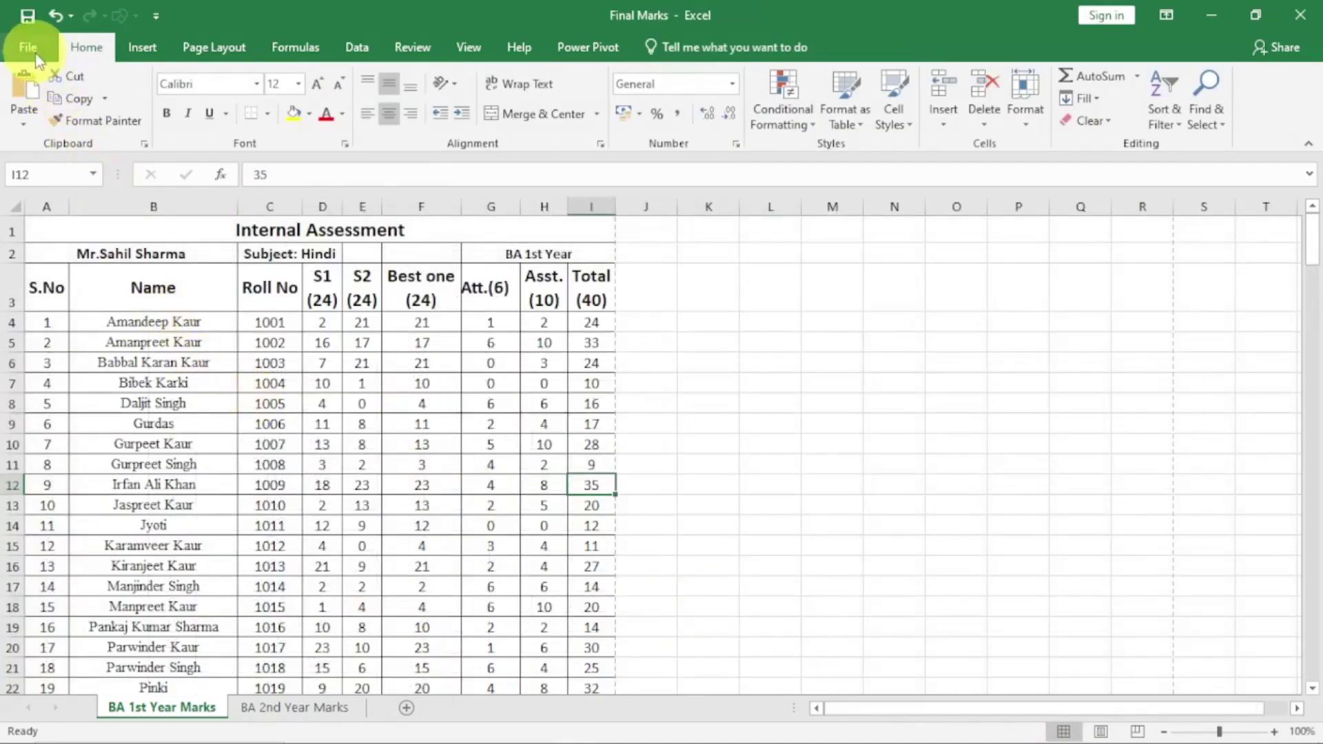
Reapply Fit Sheet on One Page in print preview and confirm the header now shrinks too
{"action": "left_click", "coordinate": [35, 54]}
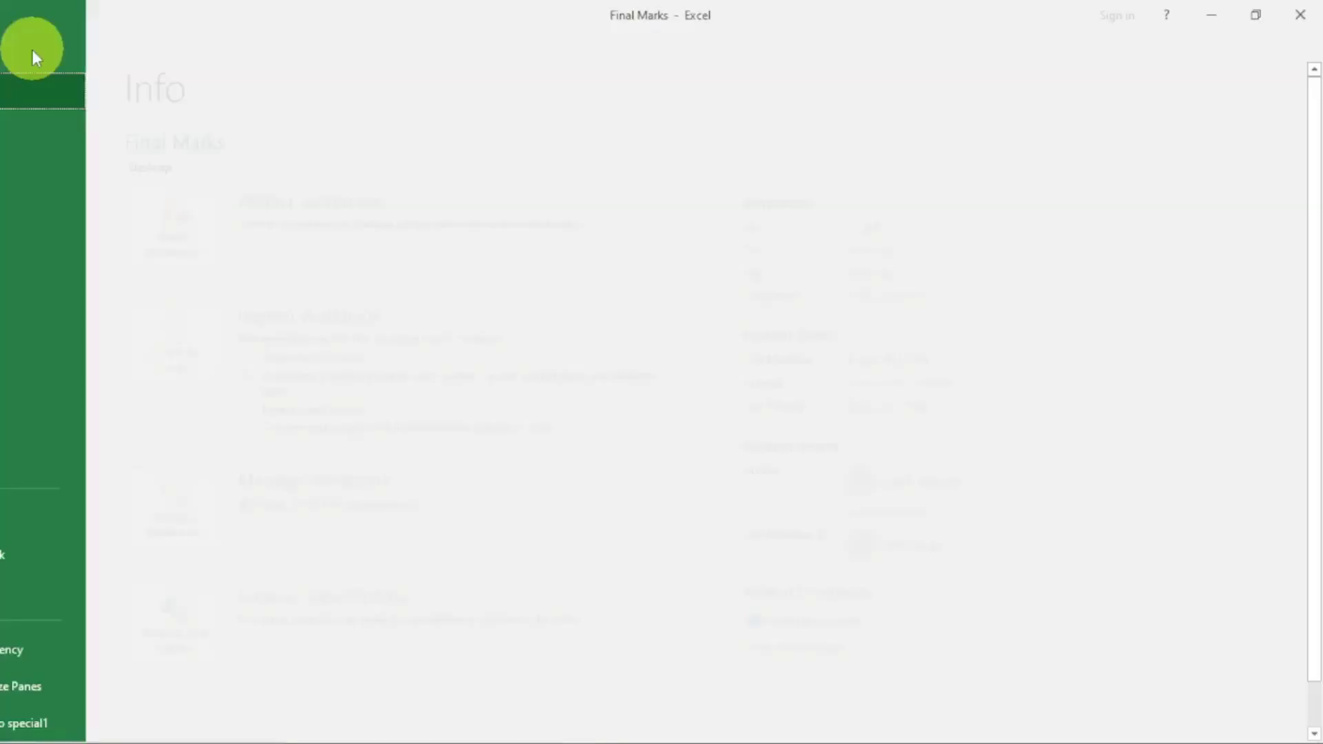
{"action": "left_click", "coordinate": [37, 317]}
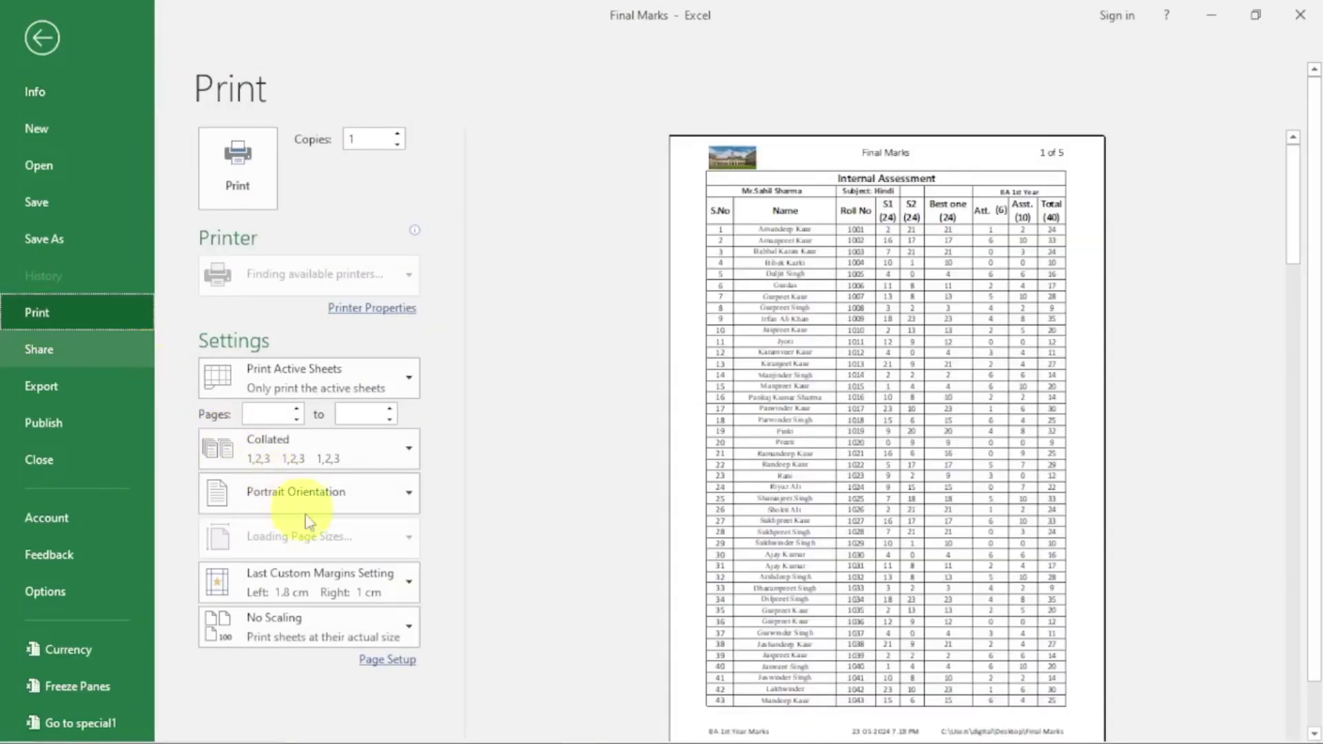
{"action": "left_click", "coordinate": [404, 678]}
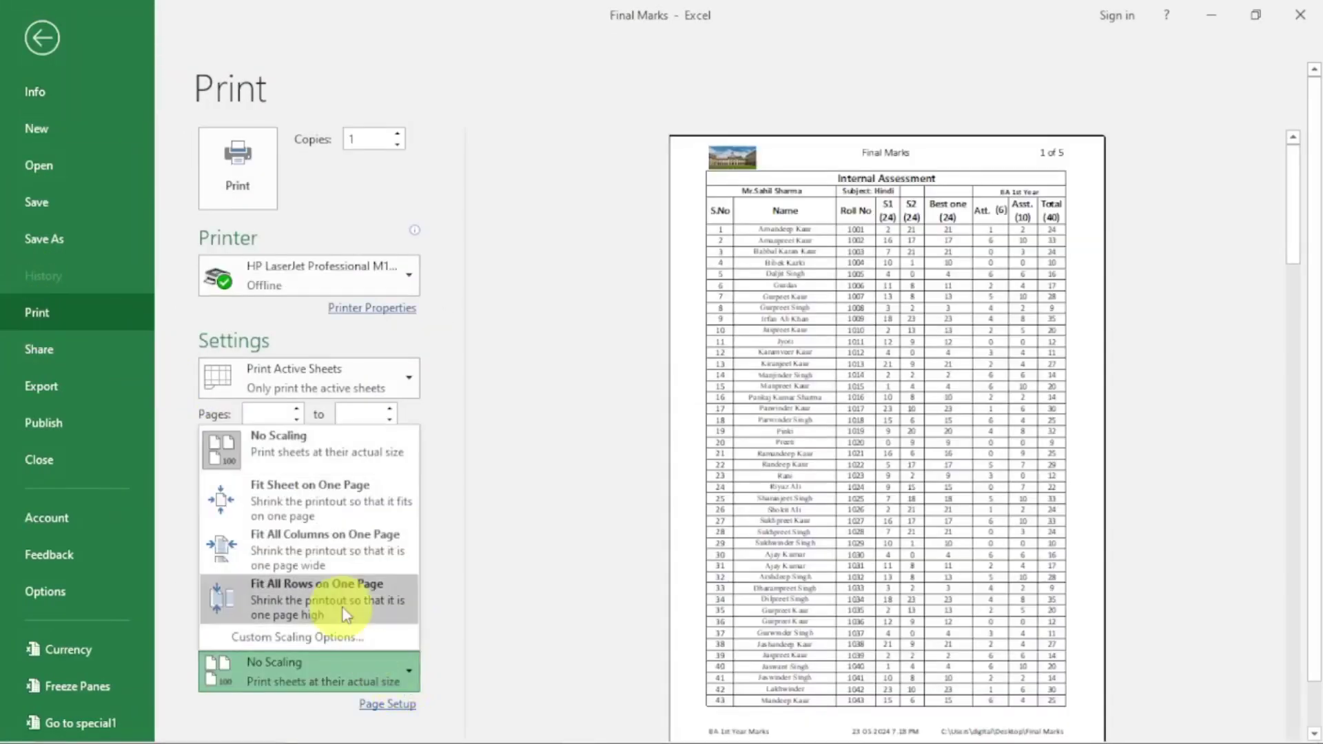
{"action": "left_click", "coordinate": [345, 498]}
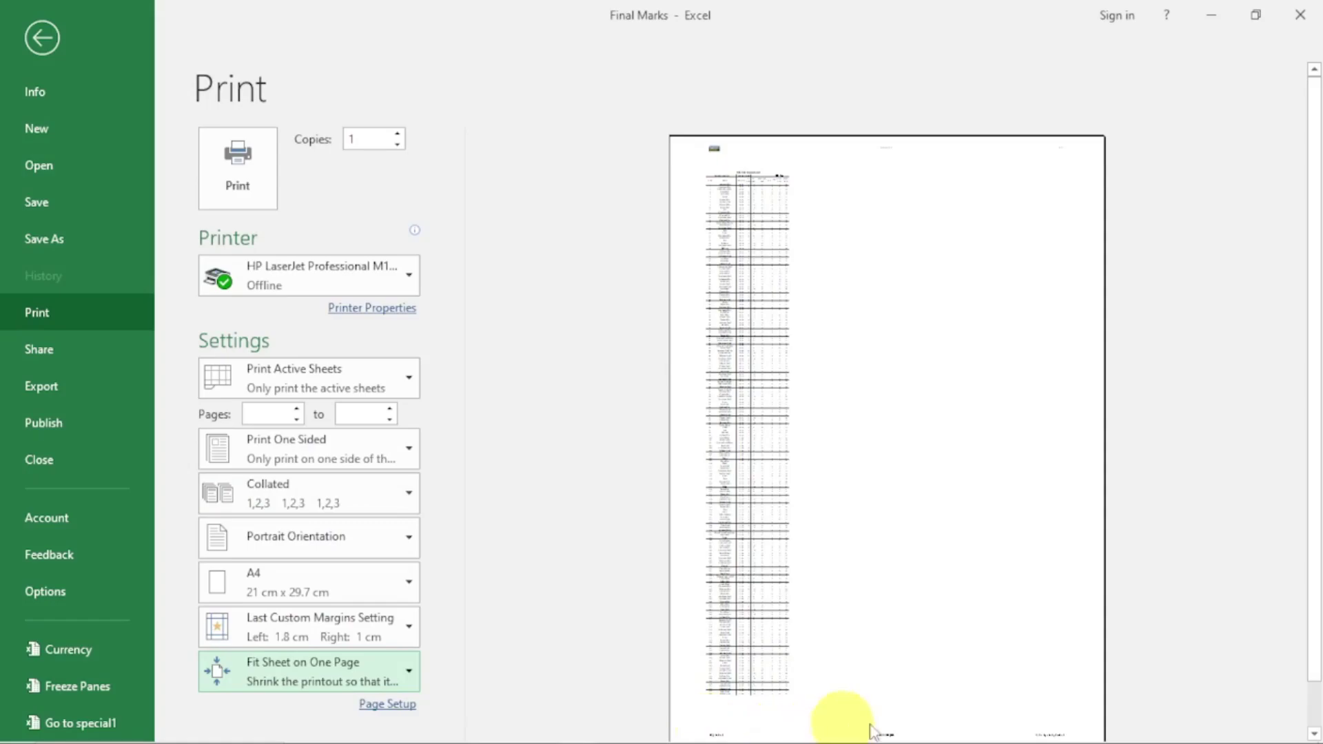
{"action": "left_click", "coordinate": [42, 38]}
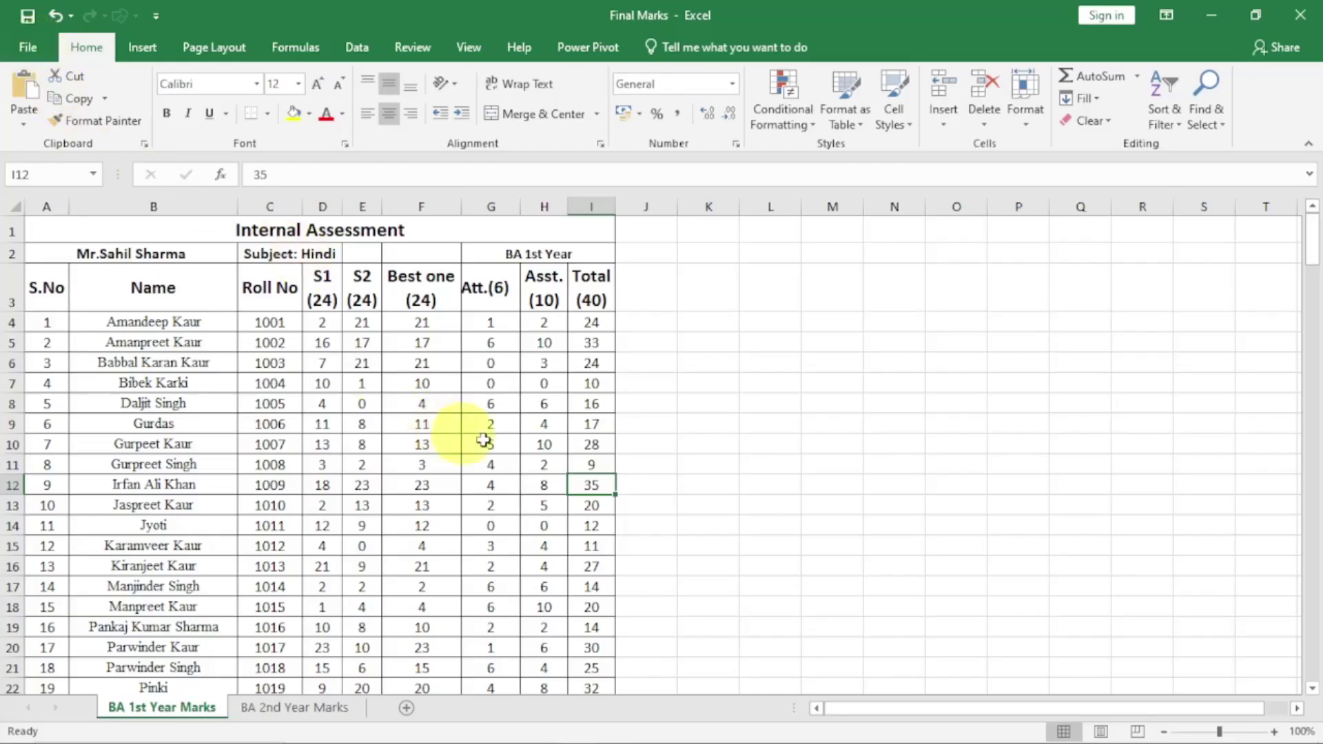
In Page Layout view, review the header's centre file-name section and its design options
{"action": "left_click", "coordinate": [1101, 733]}
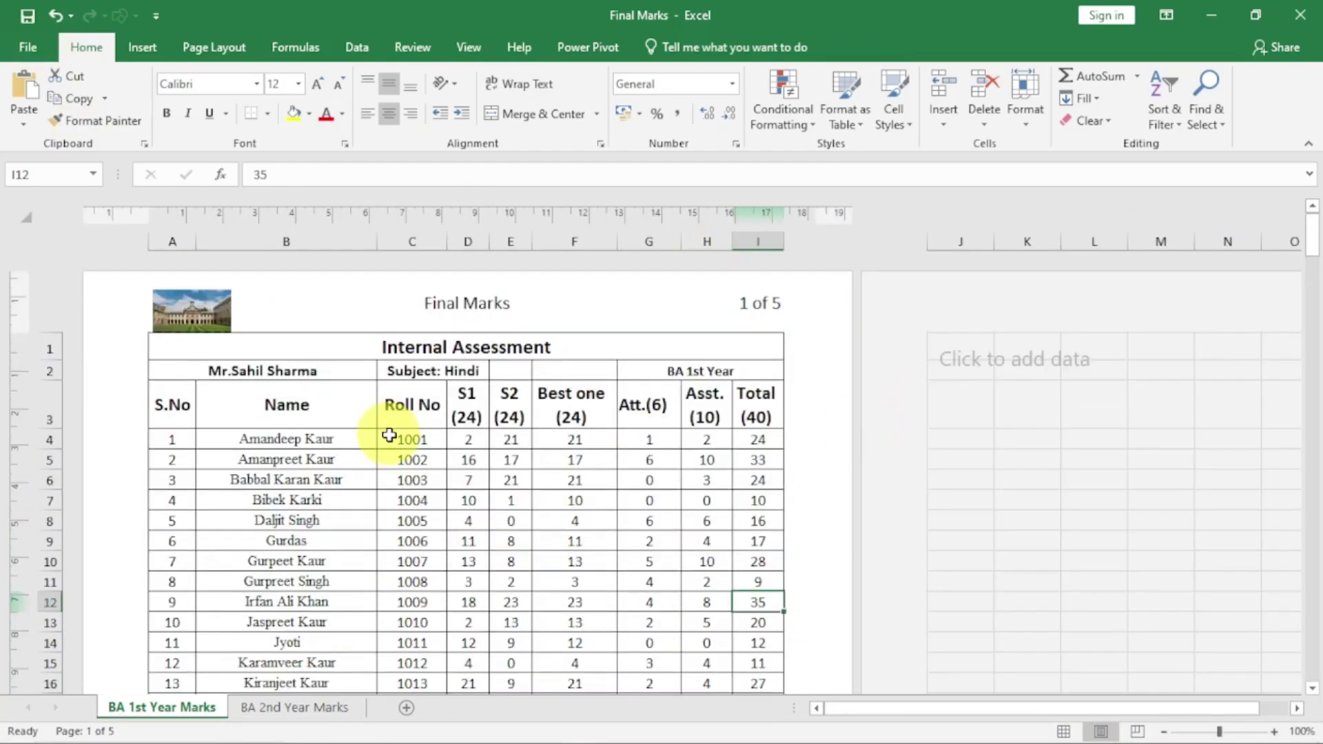
{"action": "left_click", "coordinate": [531, 290]}
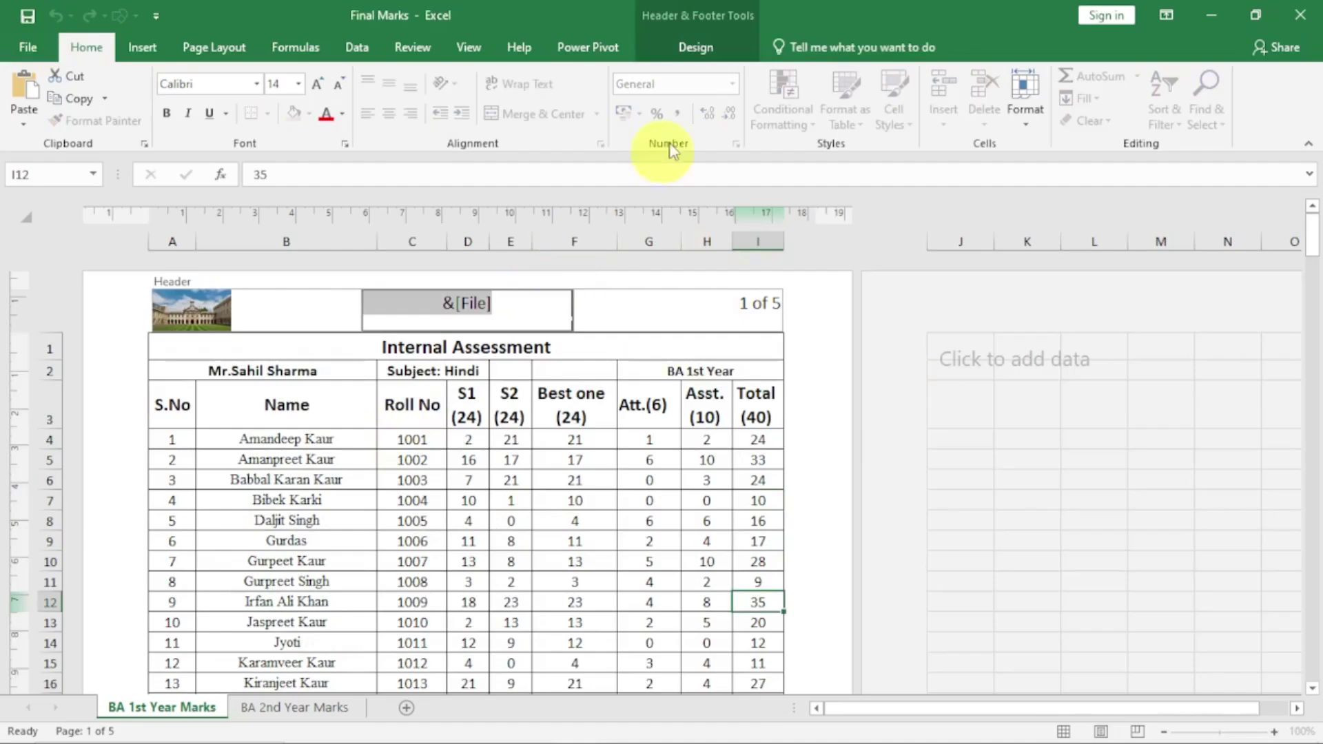
{"action": "left_click", "coordinate": [693, 49]}
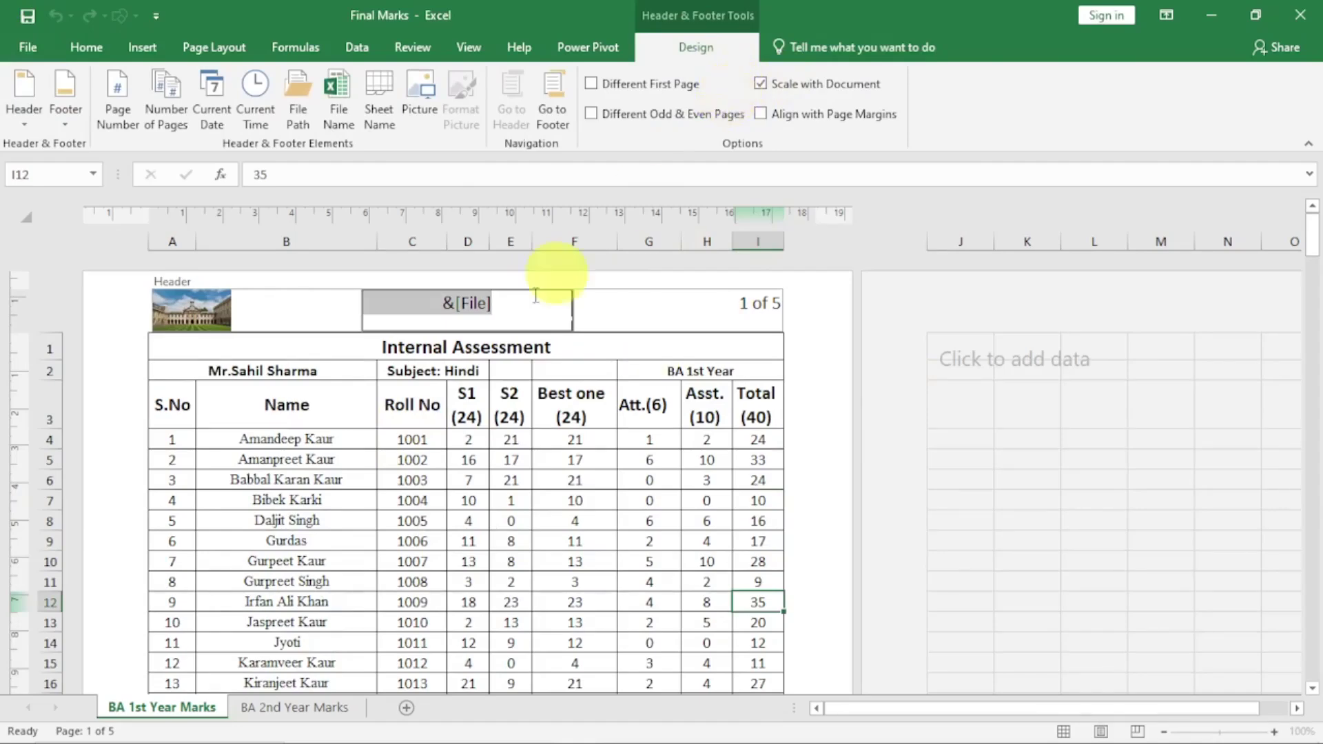
{"action": "left_click", "coordinate": [262, 478]}
{"action": "left_click", "coordinate": [521, 539]}
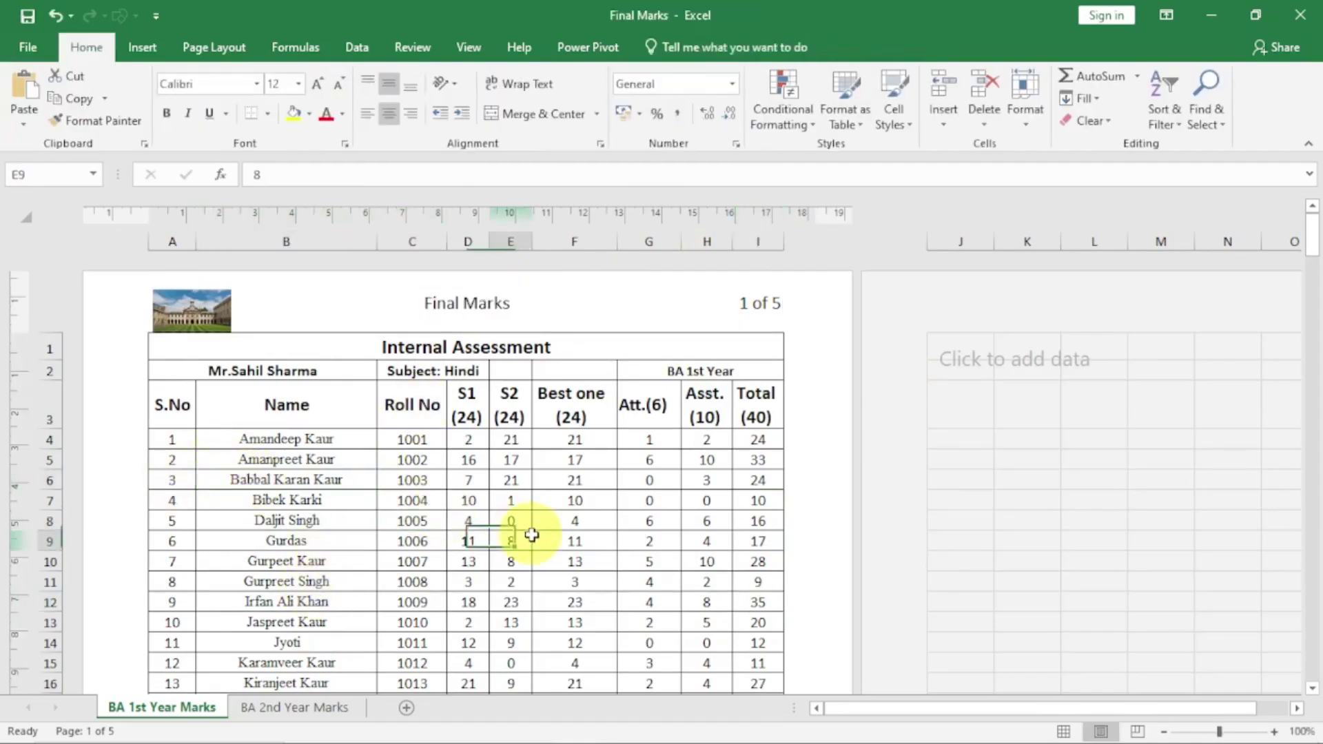
Check the page-number header section and centre options, then switch the sheet to Normal view
{"action": "left_click", "coordinate": [436, 303]}
{"action": "left_click", "coordinate": [727, 306]}
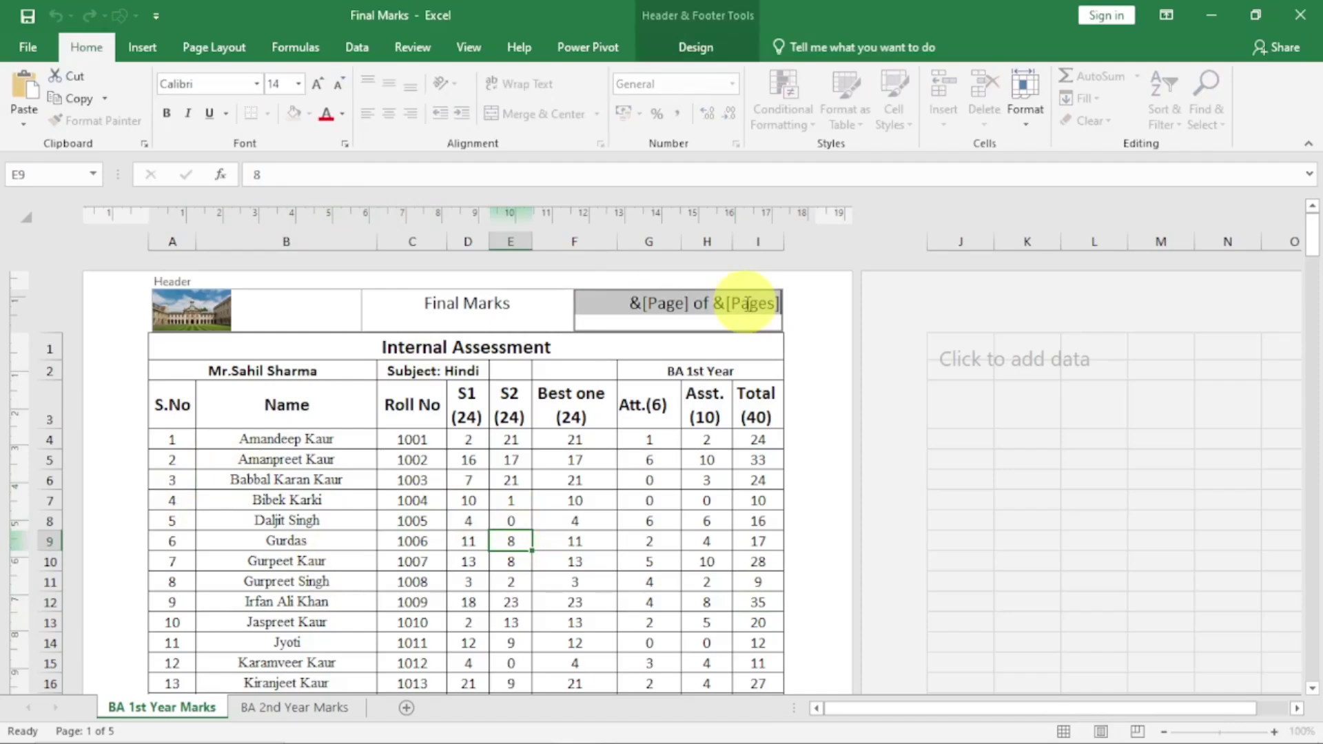
{"action": "left_click", "coordinate": [412, 520]}
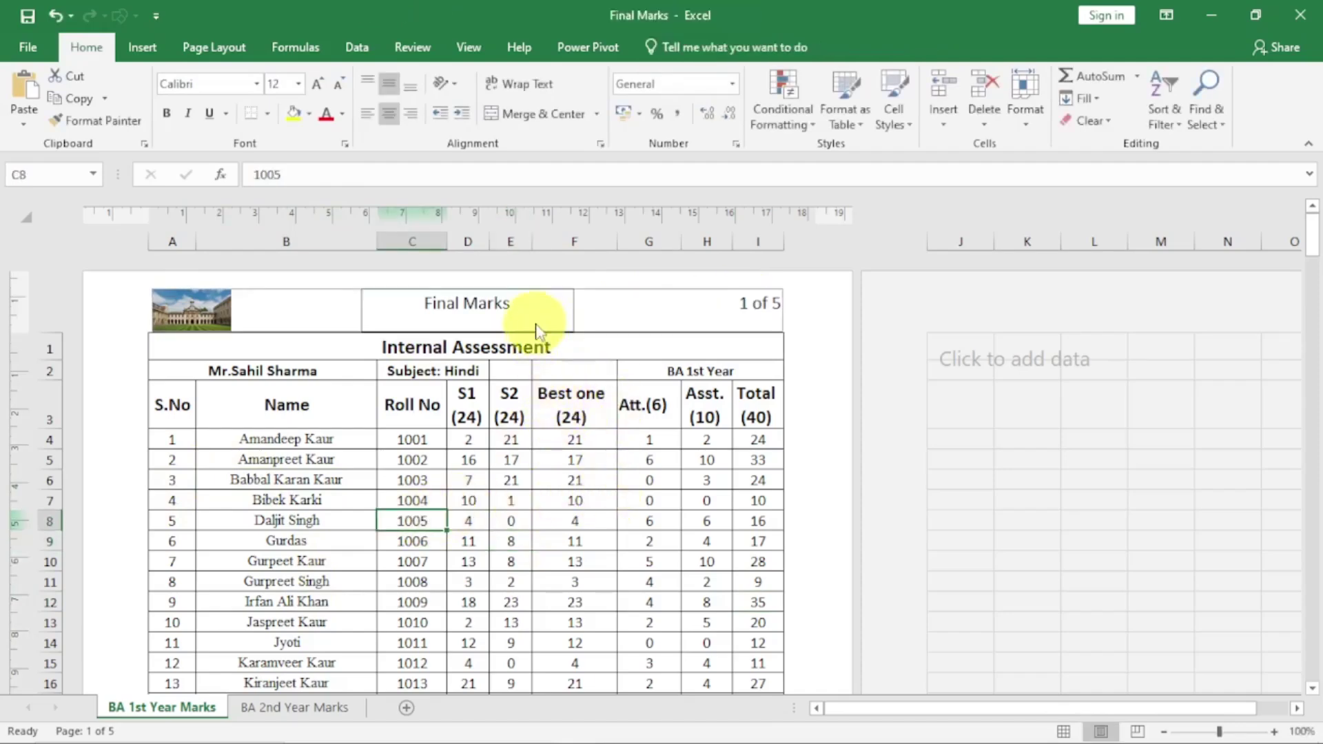
{"action": "left_click", "coordinate": [532, 303]}
{"action": "left_click", "coordinate": [694, 60]}
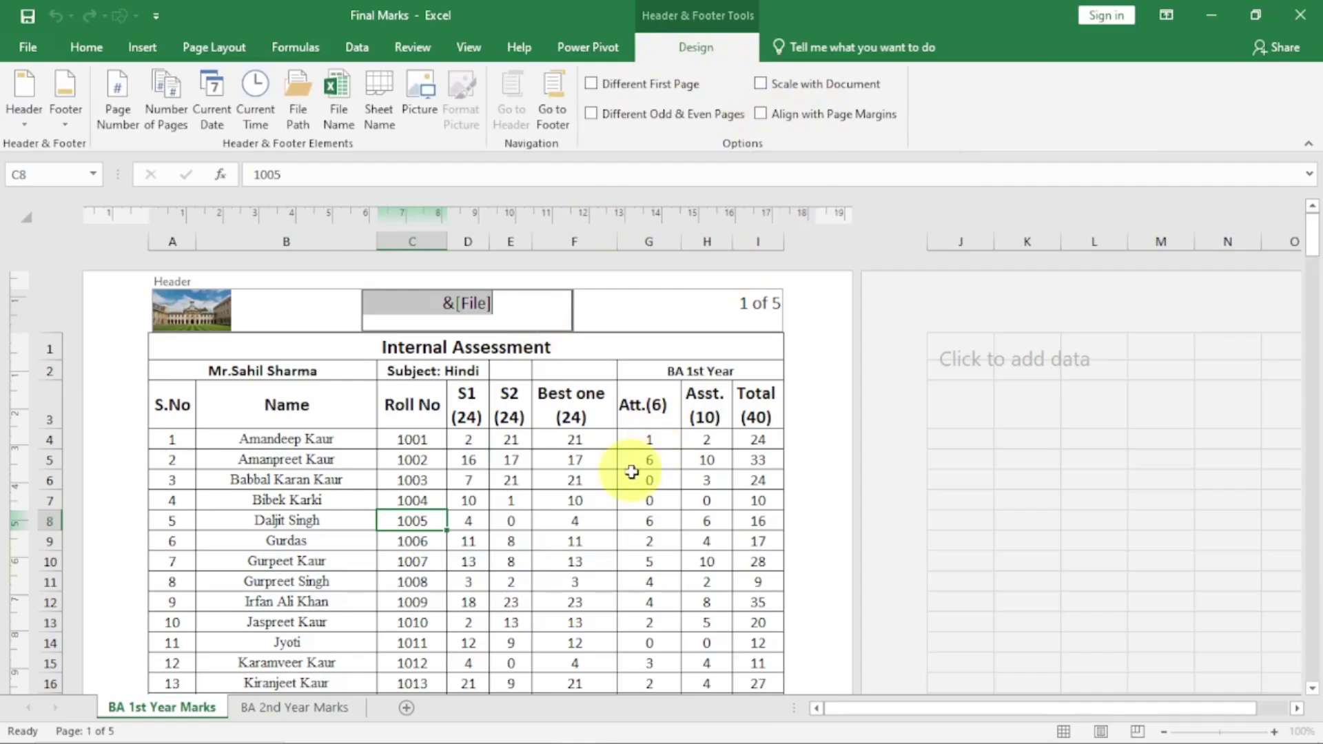
{"action": "left_click", "coordinate": [540, 459]}
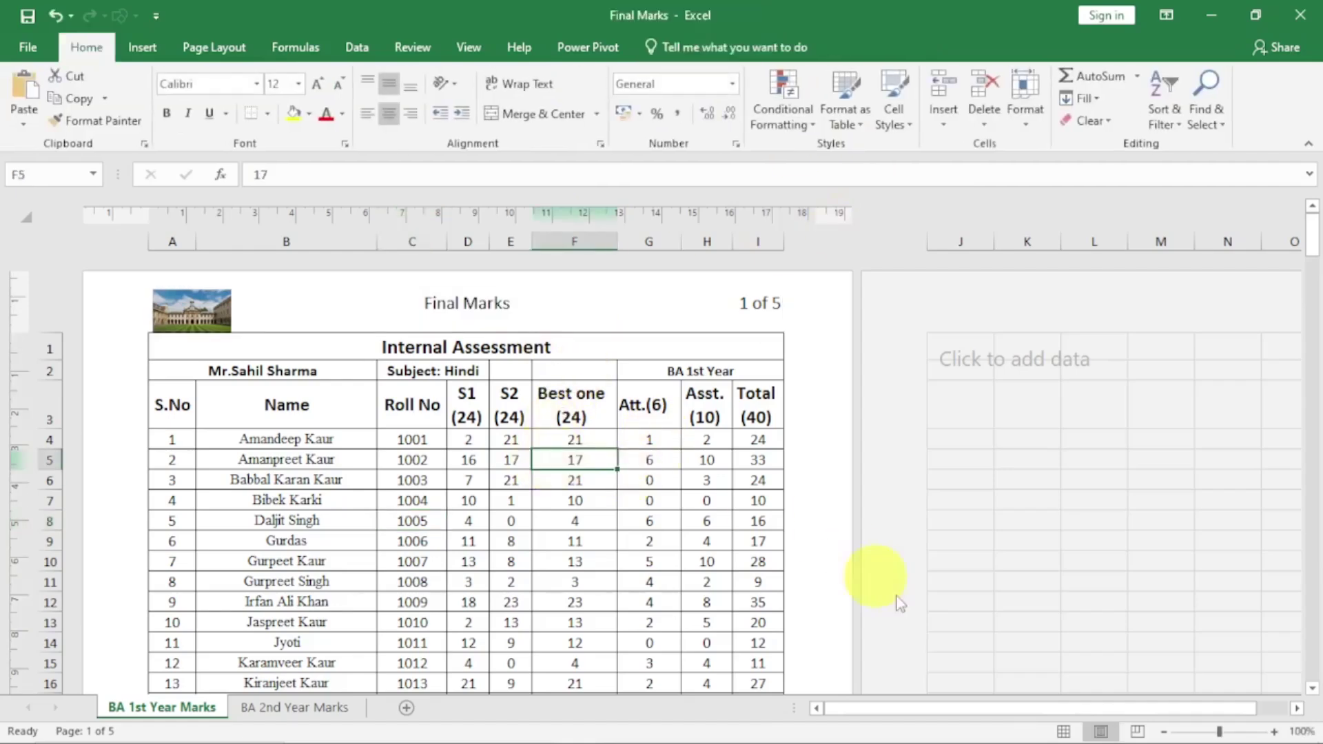
{"action": "left_click", "coordinate": [1063, 731]}
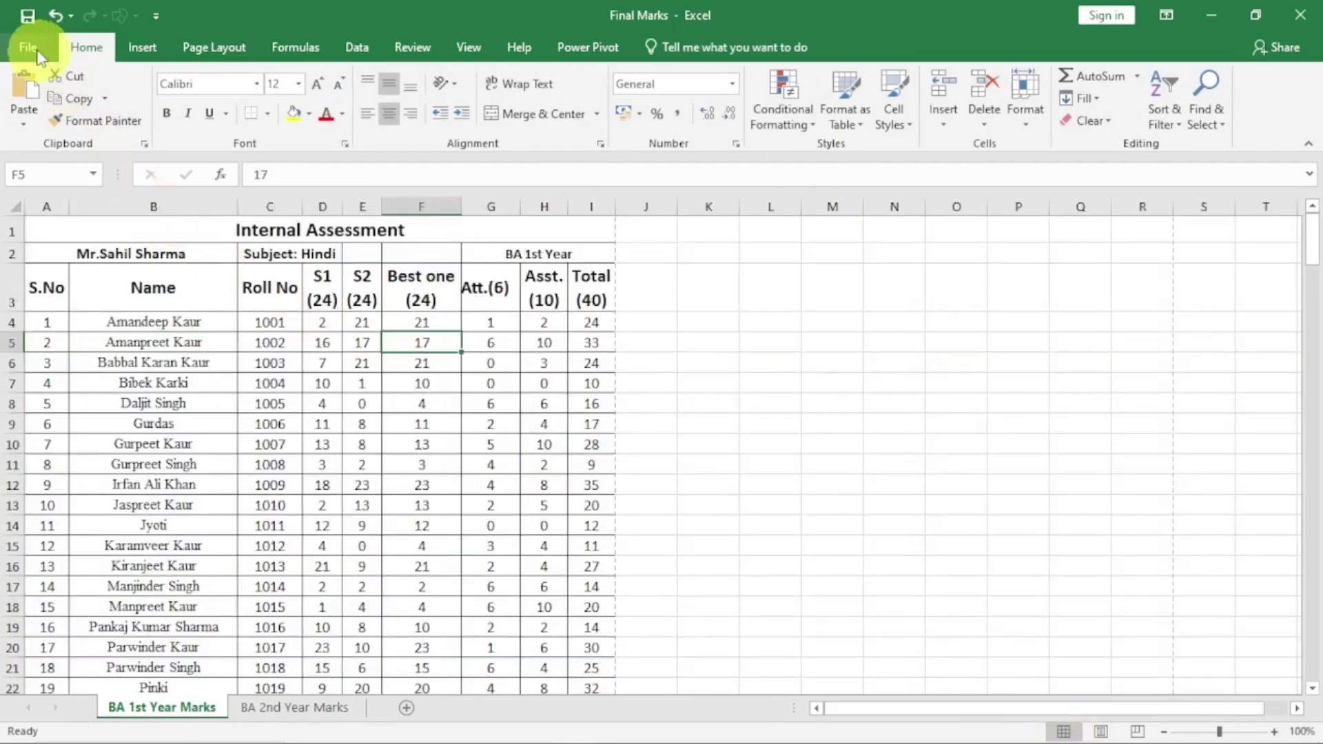
{"action": "left_click", "coordinate": [31, 47]}
{"action": "left_click", "coordinate": [40, 312]}
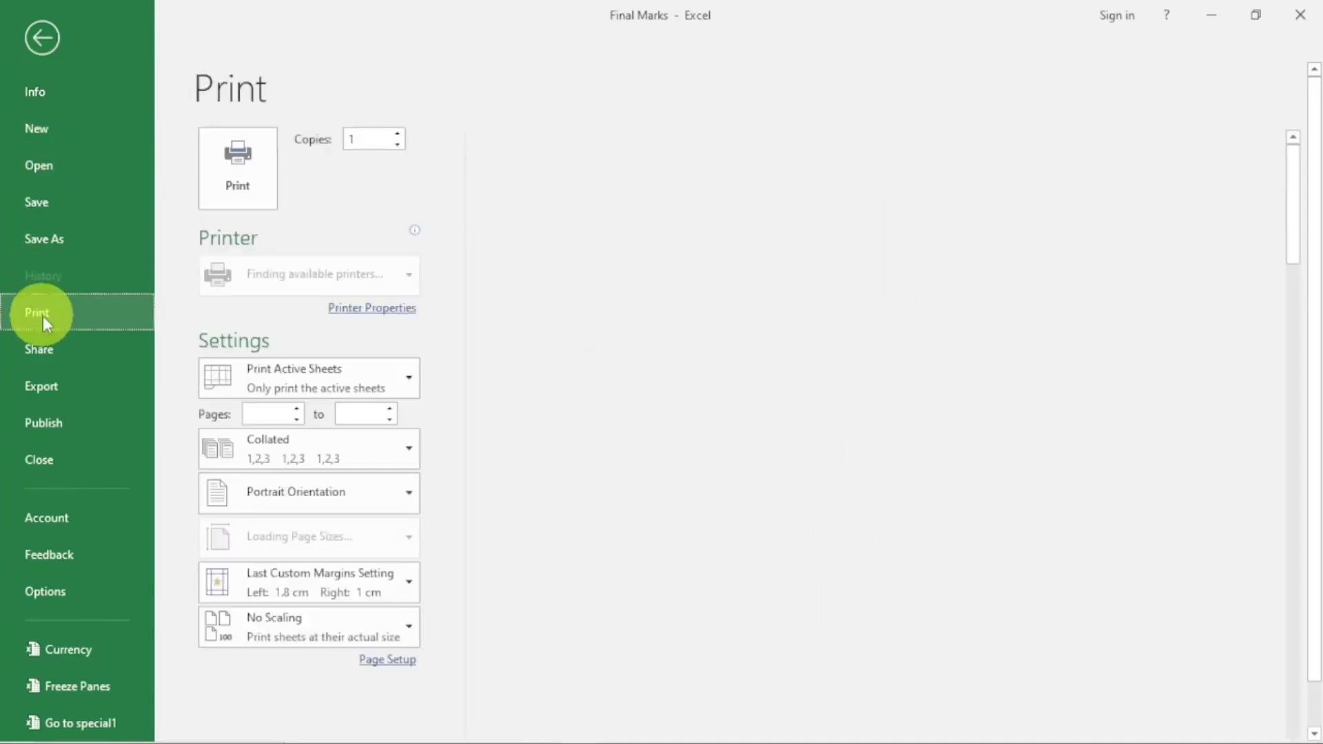
{"action": "scroll", "coordinate": [1144, 665], "scroll_direction": "down", "scroll_amount": 1}
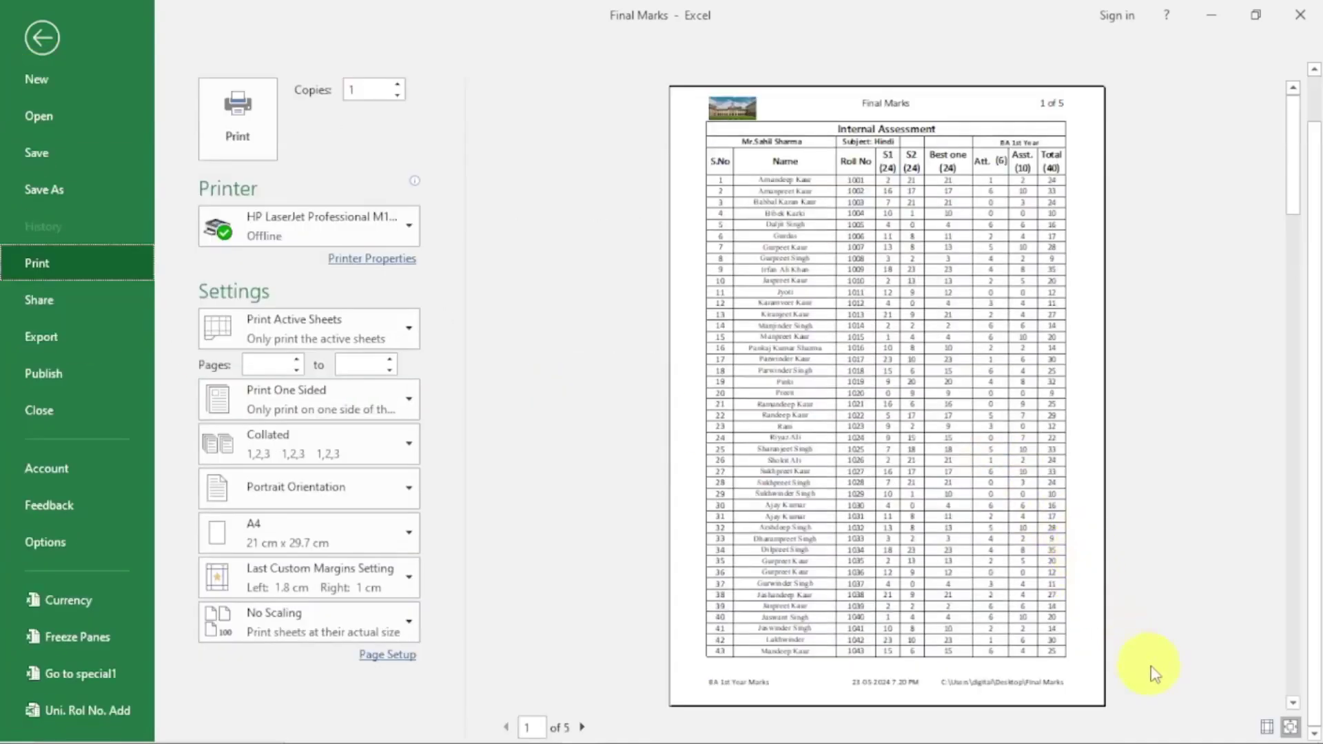
{"action": "left_click", "coordinate": [1266, 727]}
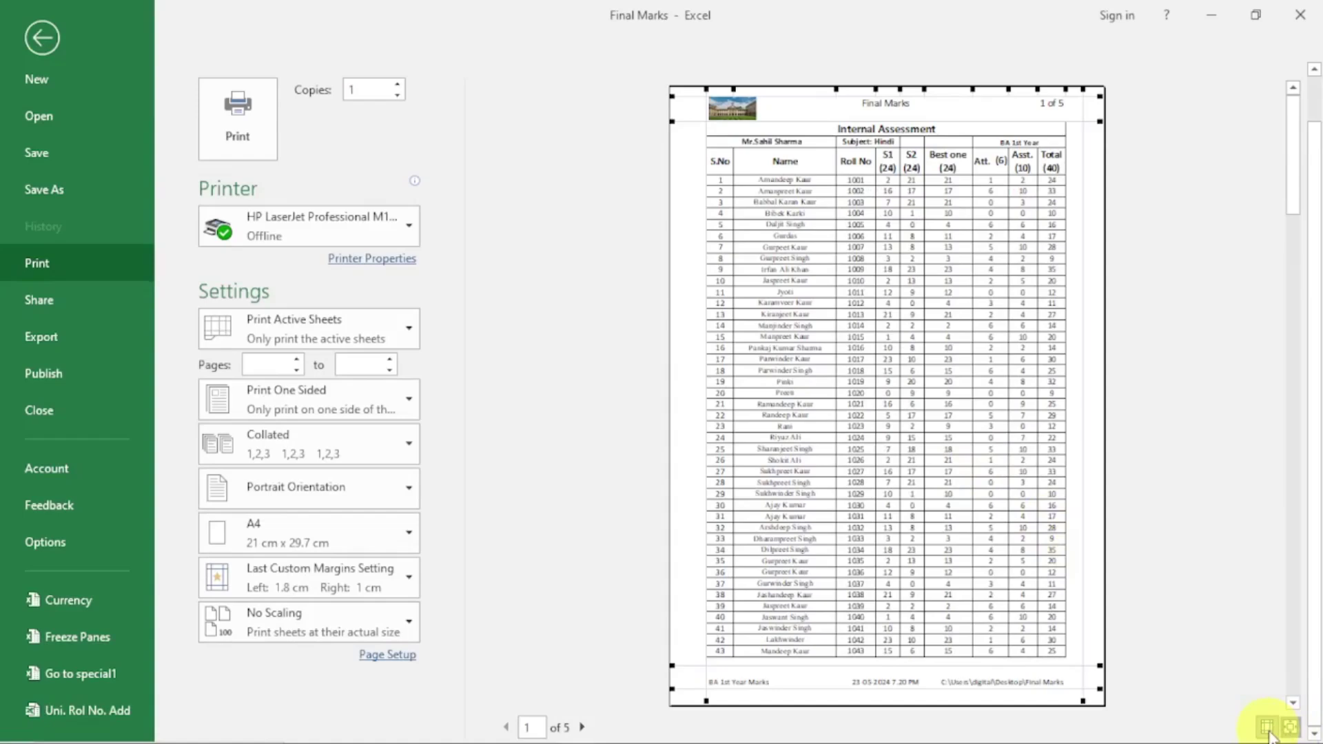
{"action": "left_click_drag", "start_coordinate": [1084, 174], "coordinate": [1007, 176]}
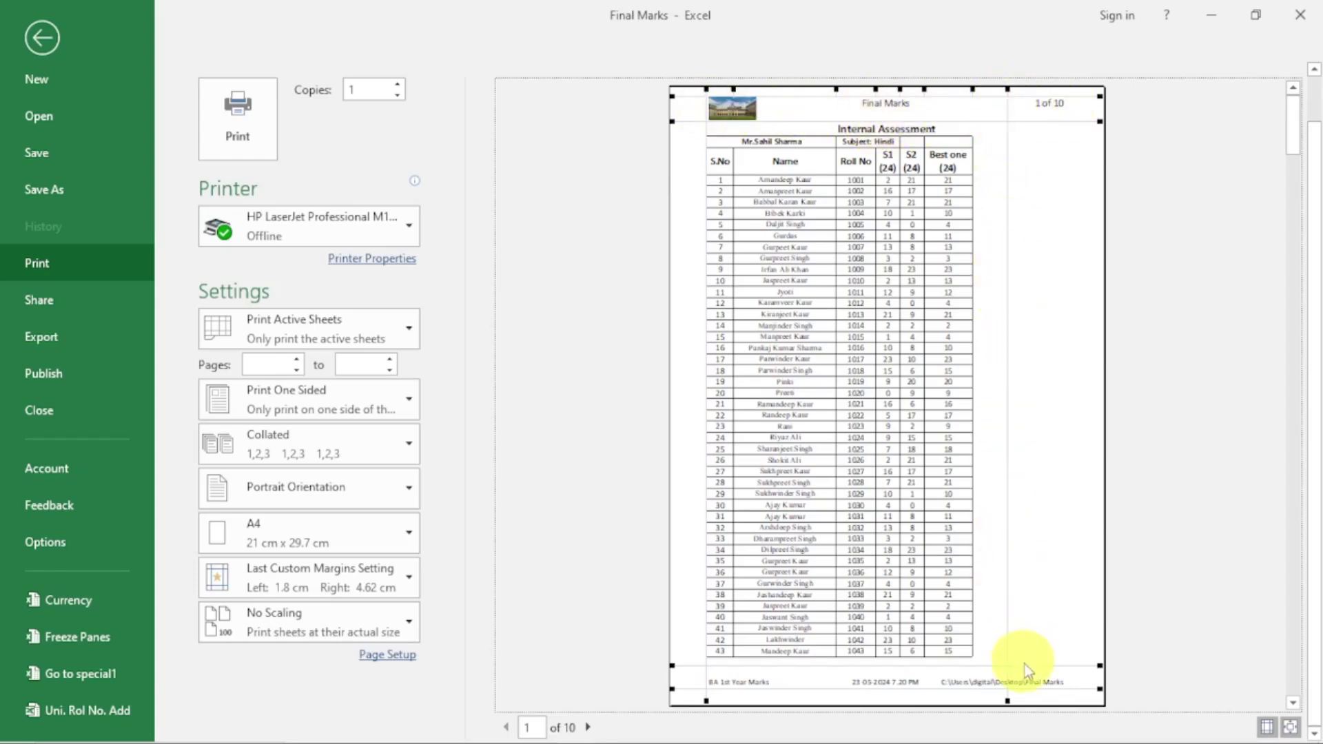
{"action": "left_click_drag", "start_coordinate": [1006, 553], "coordinate": [1083, 543]}
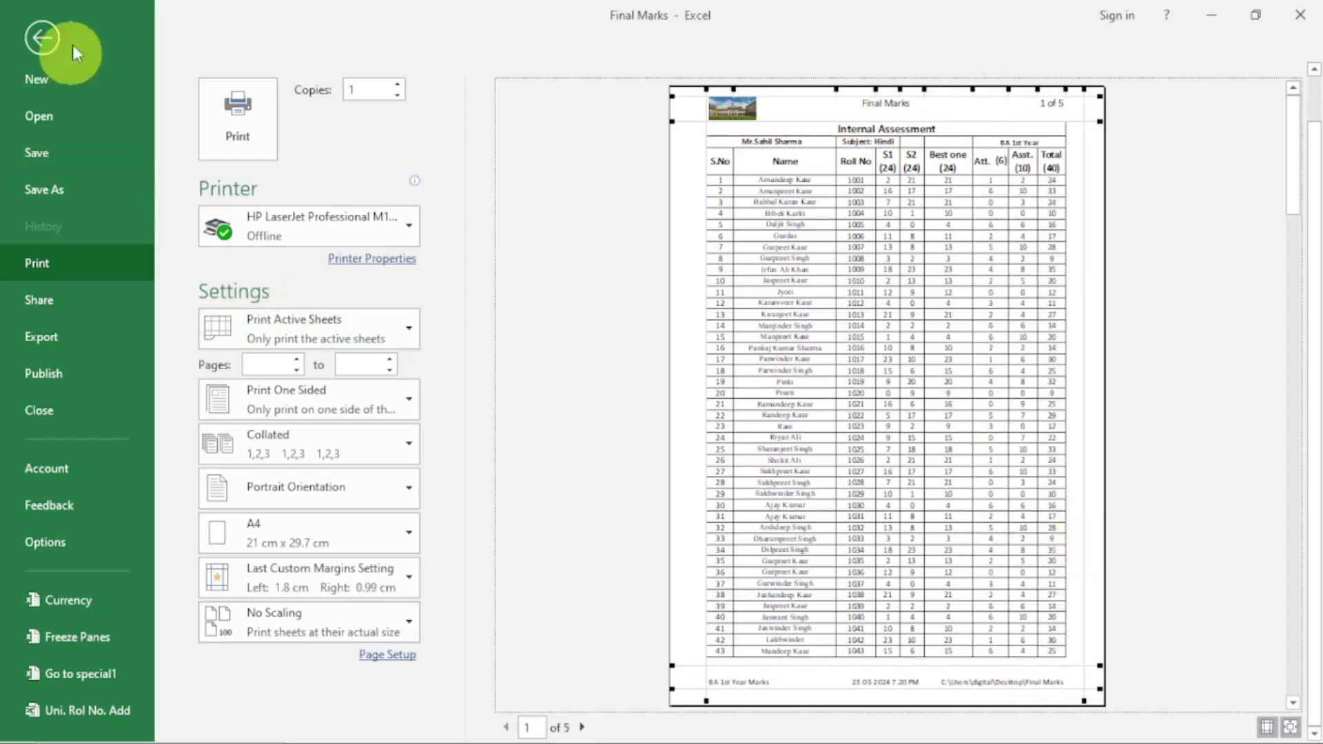
{"action": "left_click", "coordinate": [38, 37]}
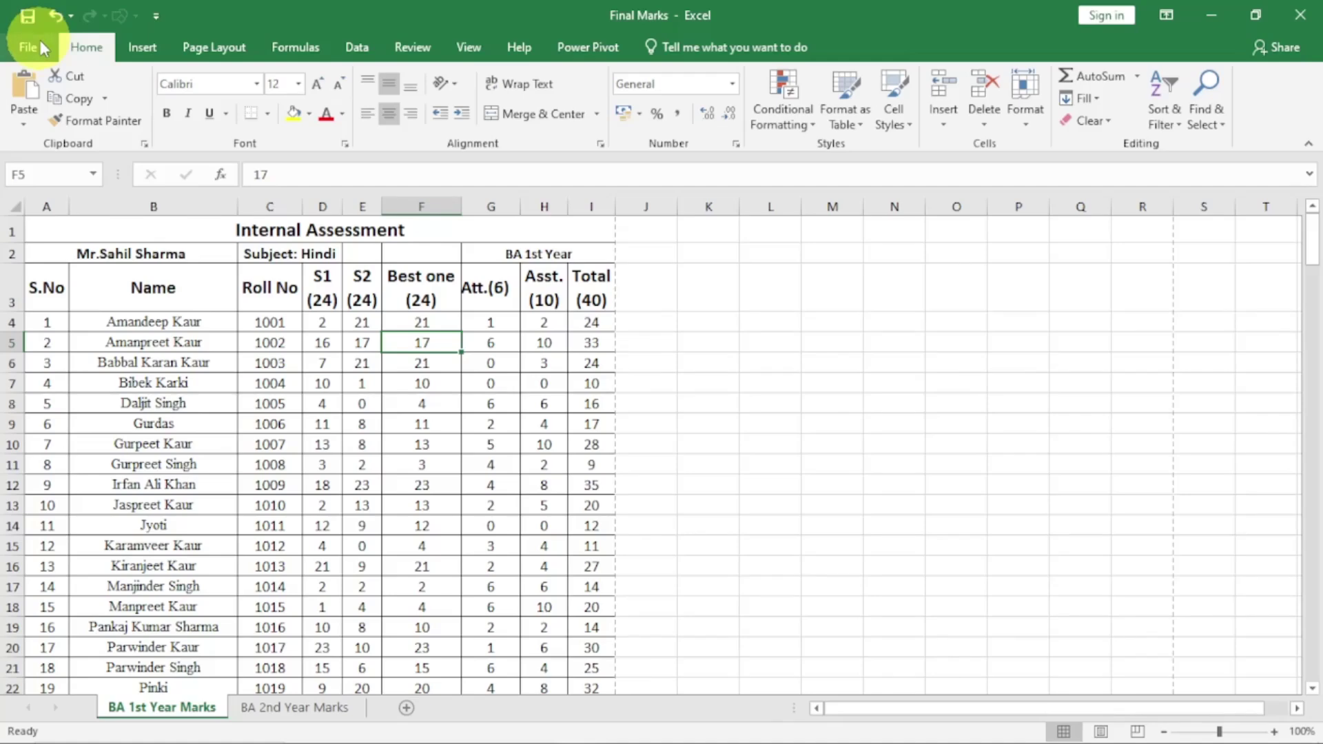
Tick Align with Page Margins for the page header in Page Layout view
{"action": "left_click", "coordinate": [1101, 731]}
{"action": "left_click", "coordinate": [544, 298]}
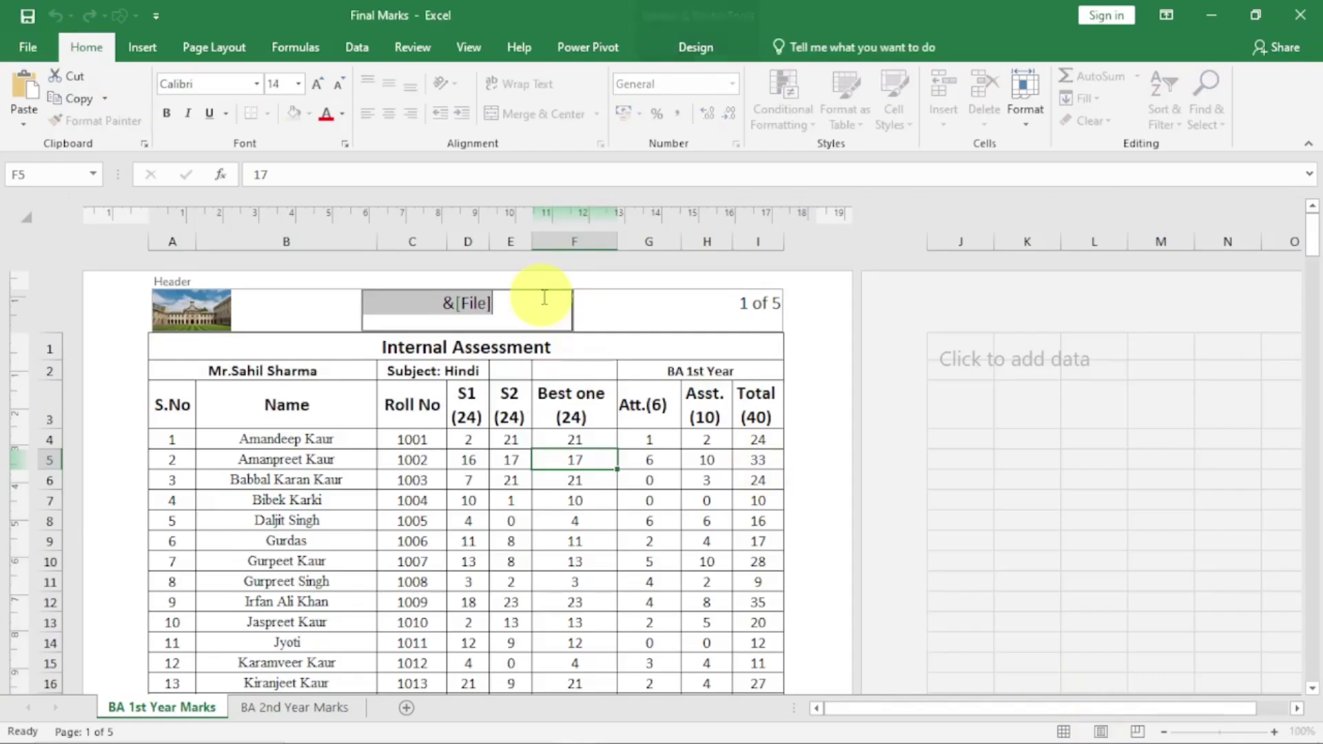
{"action": "left_click", "coordinate": [689, 58]}
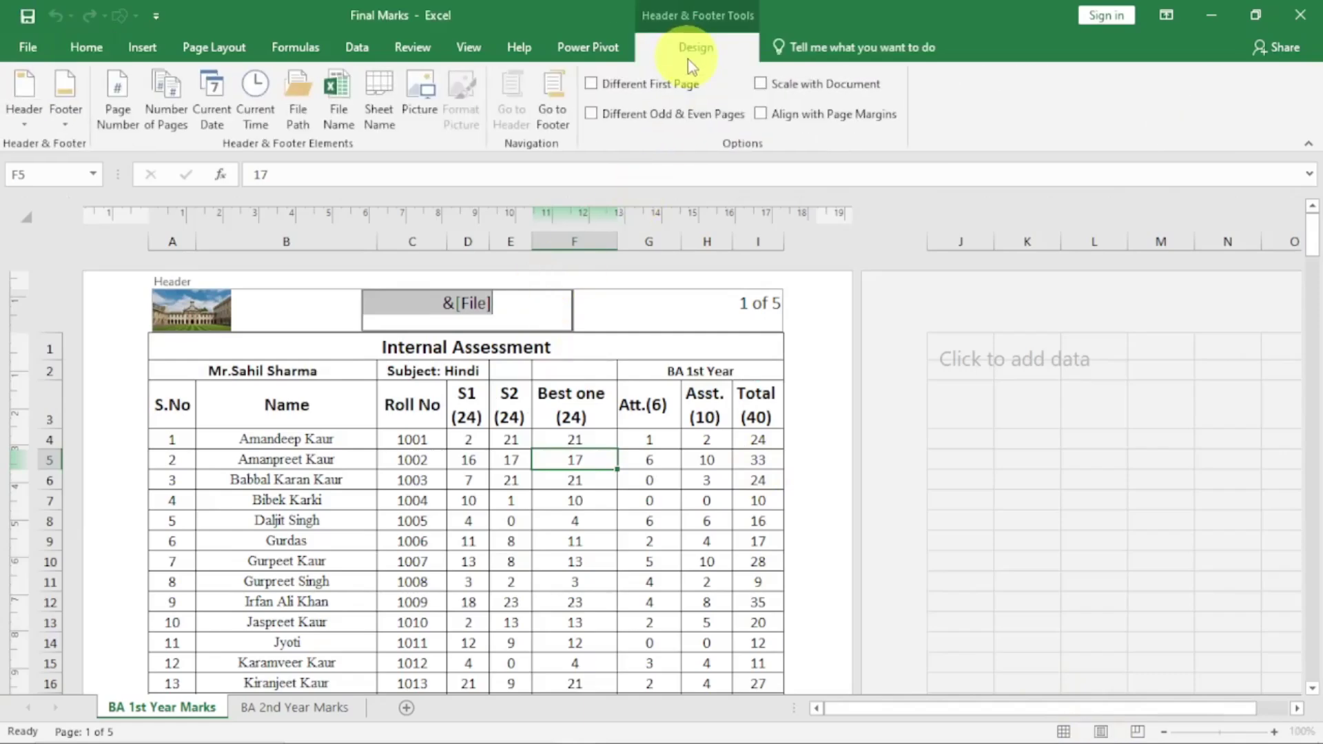
{"action": "left_click", "coordinate": [761, 116]}
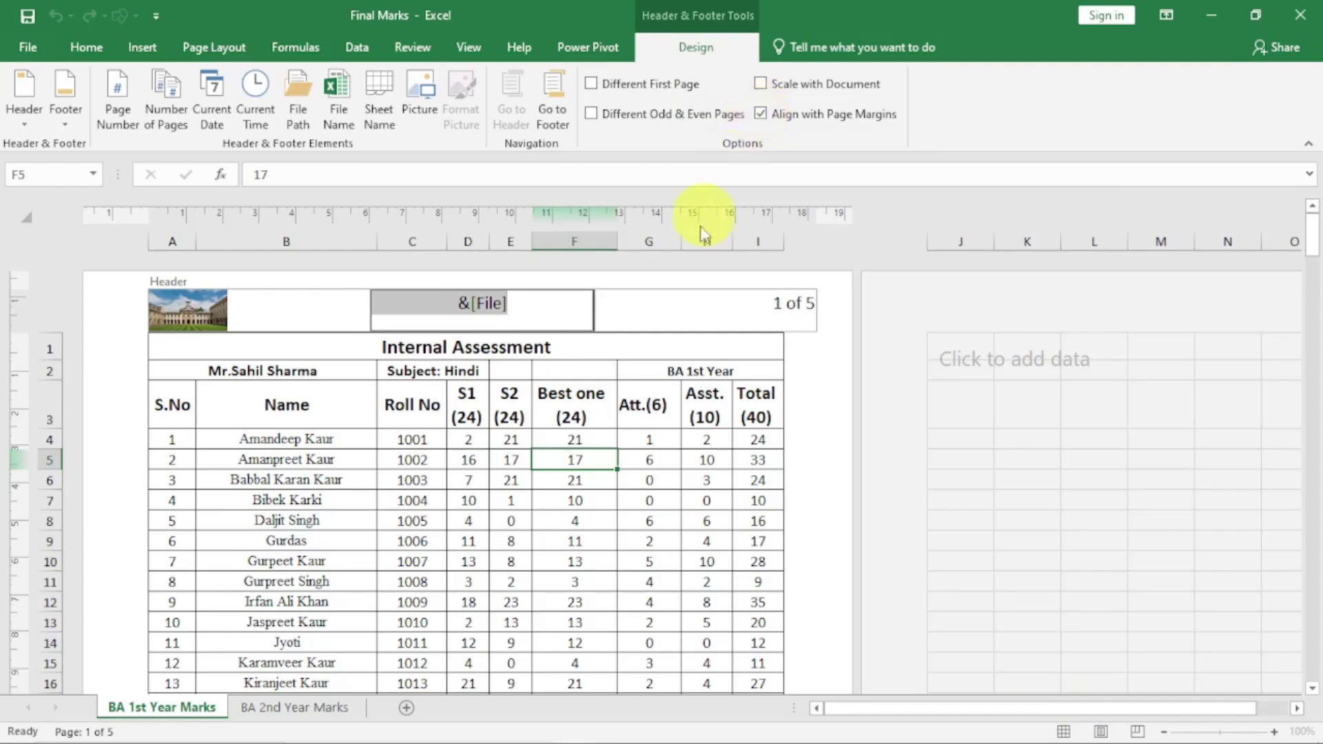
{"action": "left_click", "coordinate": [547, 499]}
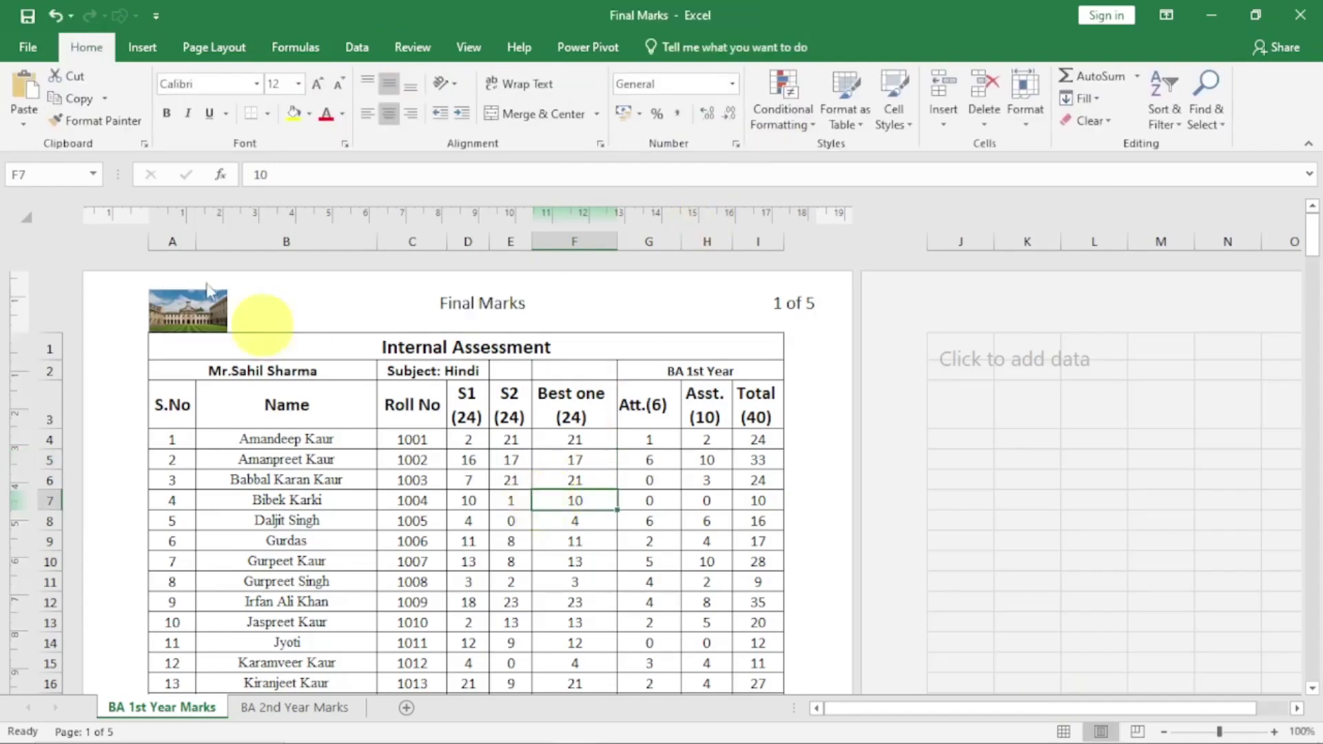
{"action": "left_click", "coordinate": [27, 46]}
Drag the right margin in print preview to 1.4 cm, keeping columns through Total on five pages
{"action": "left_click", "coordinate": [40, 312]}
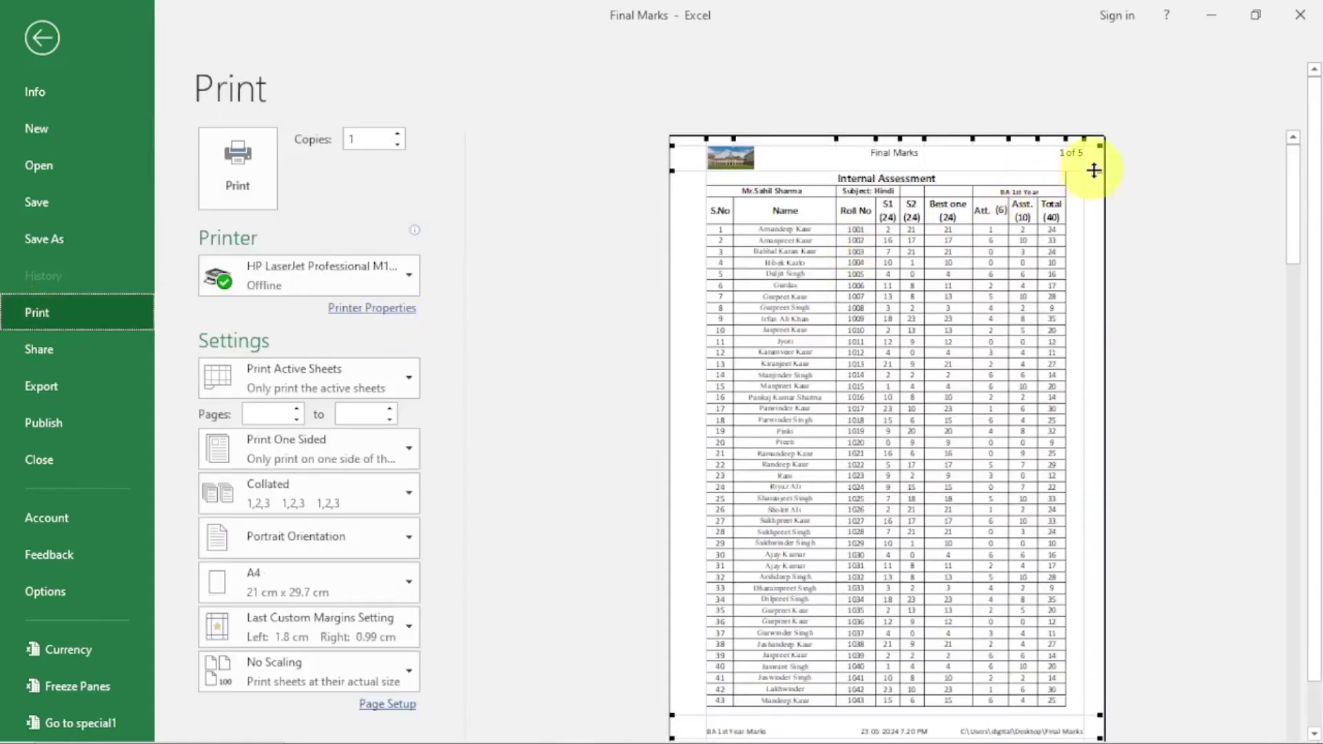
{"action": "left_click_drag", "start_coordinate": [1084, 157], "coordinate": [989, 166]}
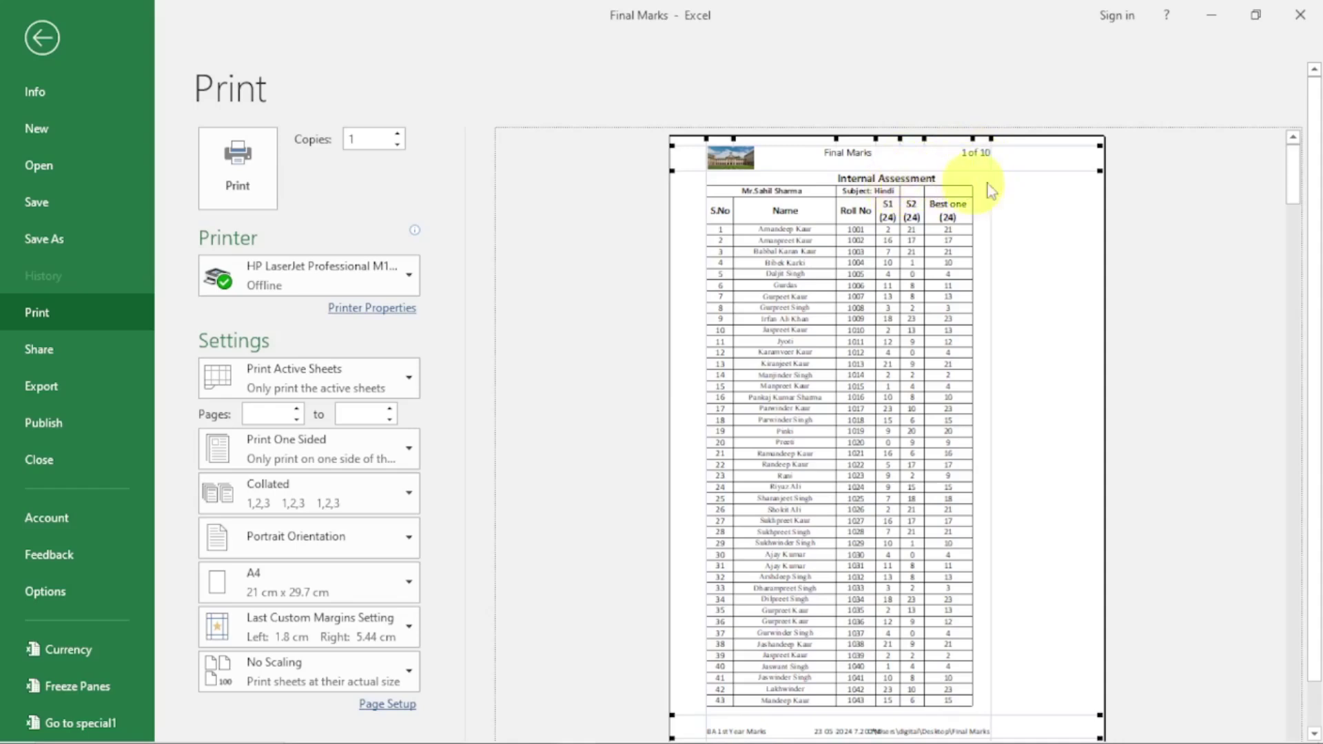
{"action": "left_click_drag", "start_coordinate": [989, 229], "coordinate": [1059, 217]}
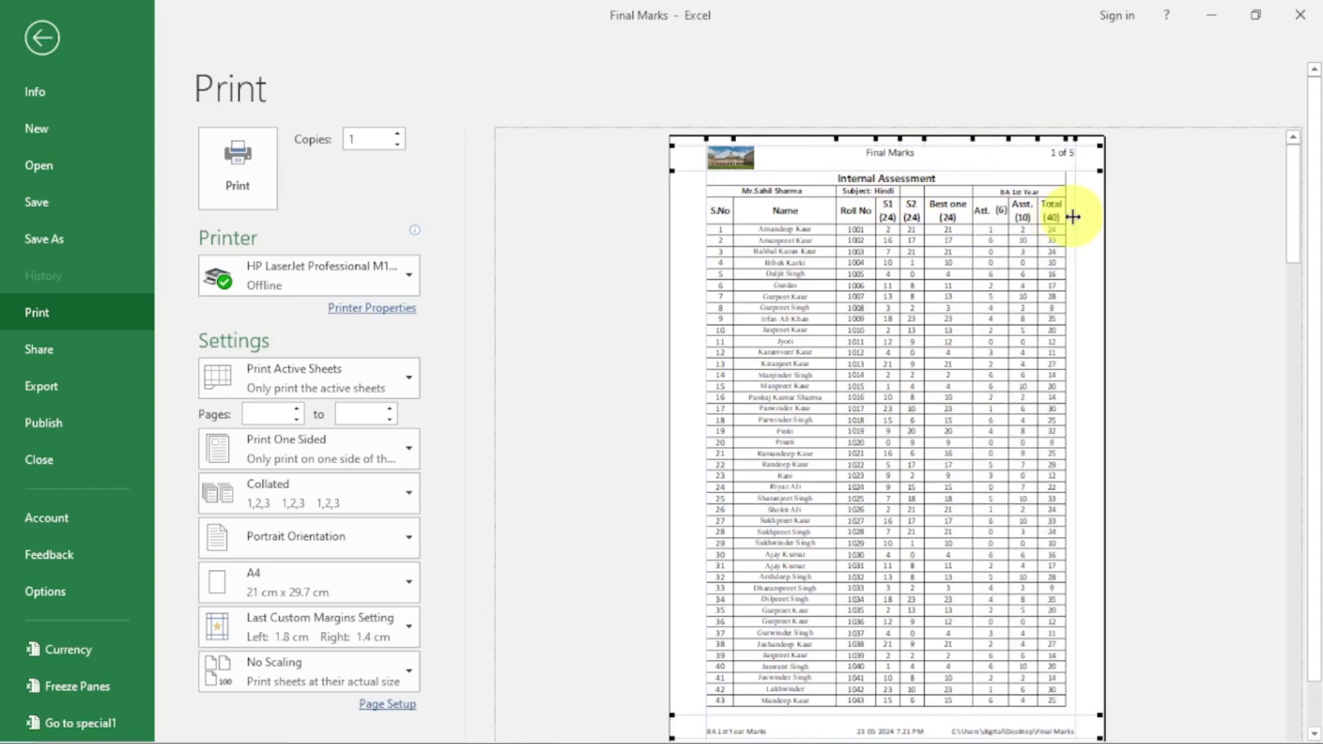
{"action": "left_click", "coordinate": [43, 39]}
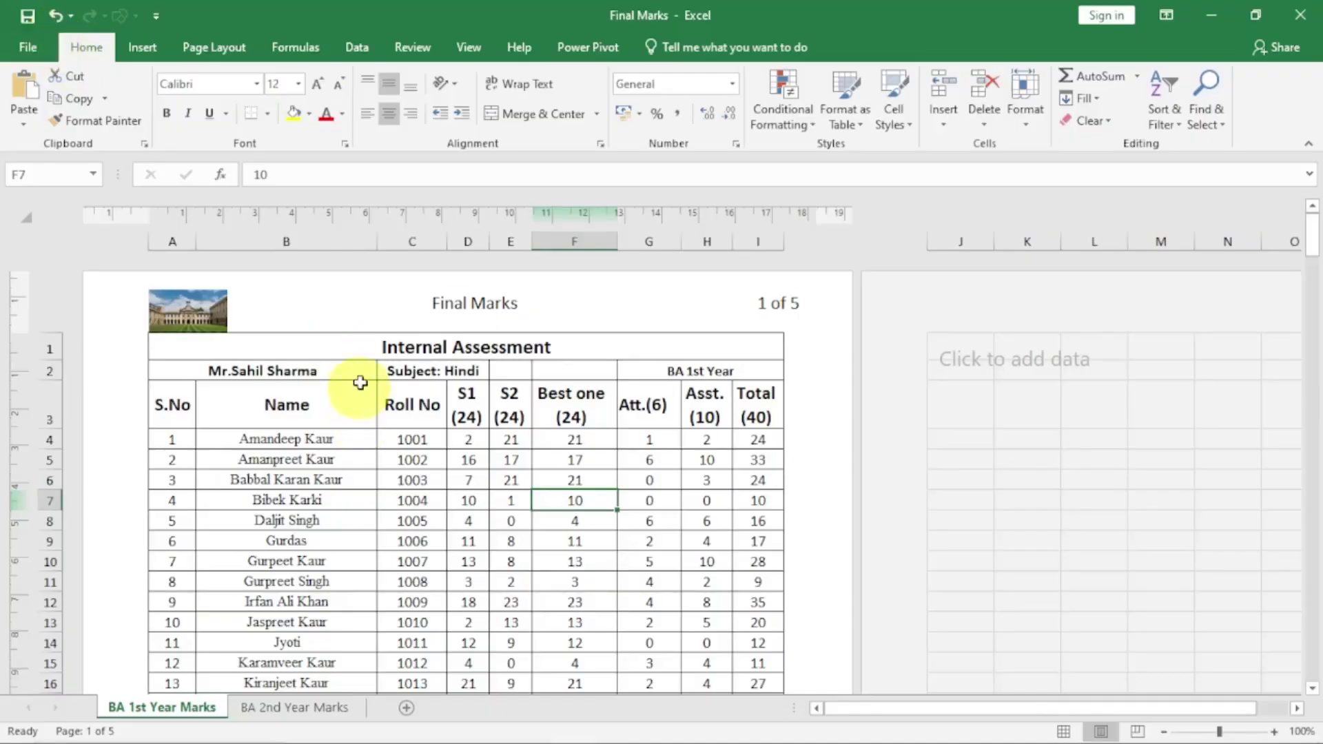
{"action": "left_click", "coordinate": [465, 307]}
{"action": "left_click", "coordinate": [696, 47]}
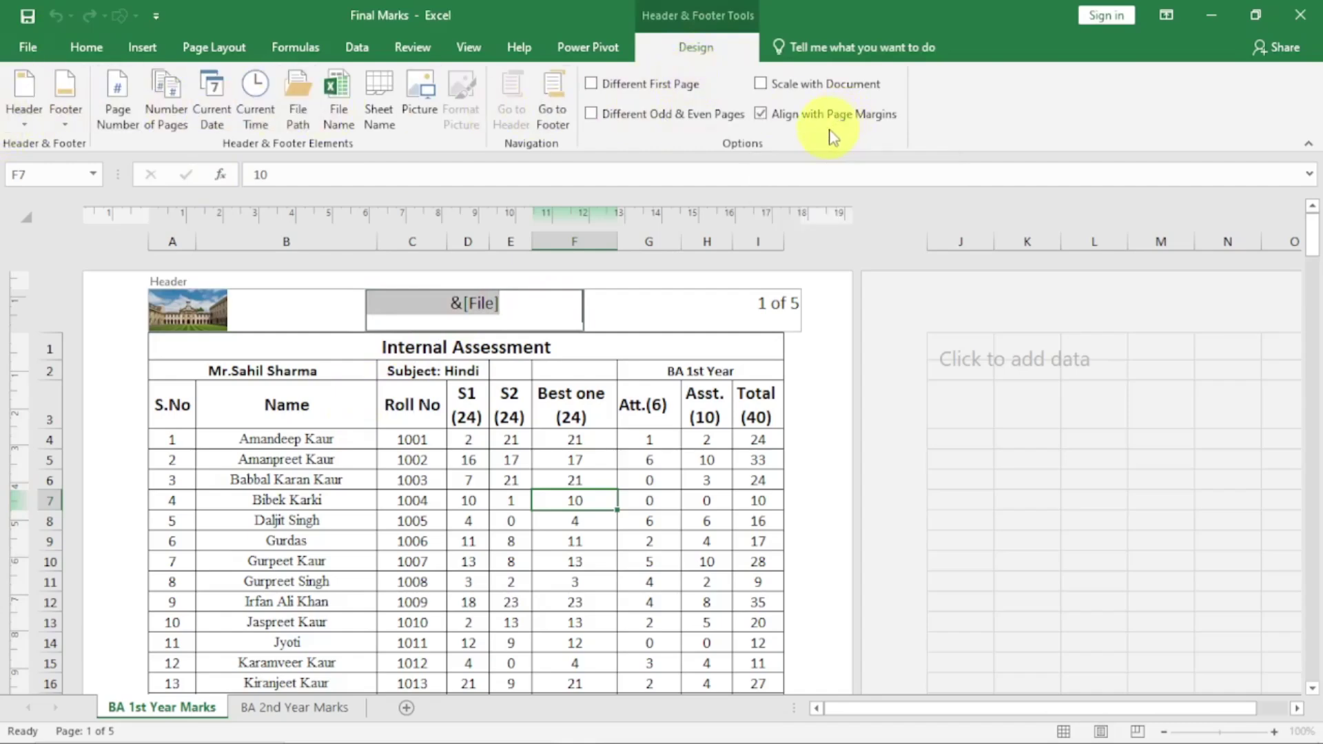
{"action": "left_click", "coordinate": [86, 49]}
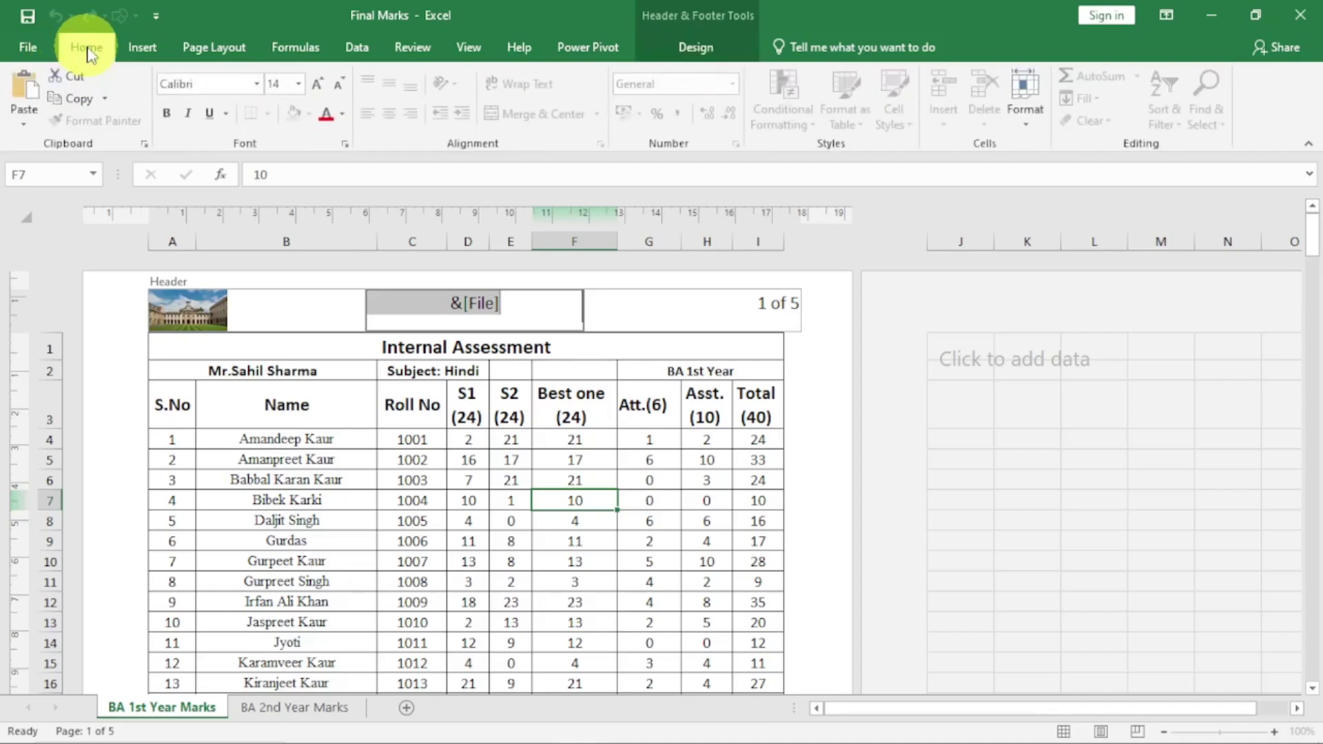
From Normal view, open Page Setup's Header/Footer tab showing the picture, Final Marks and page-count header
{"action": "left_click", "coordinate": [1063, 732]}
{"action": "left_click", "coordinate": [213, 46]}
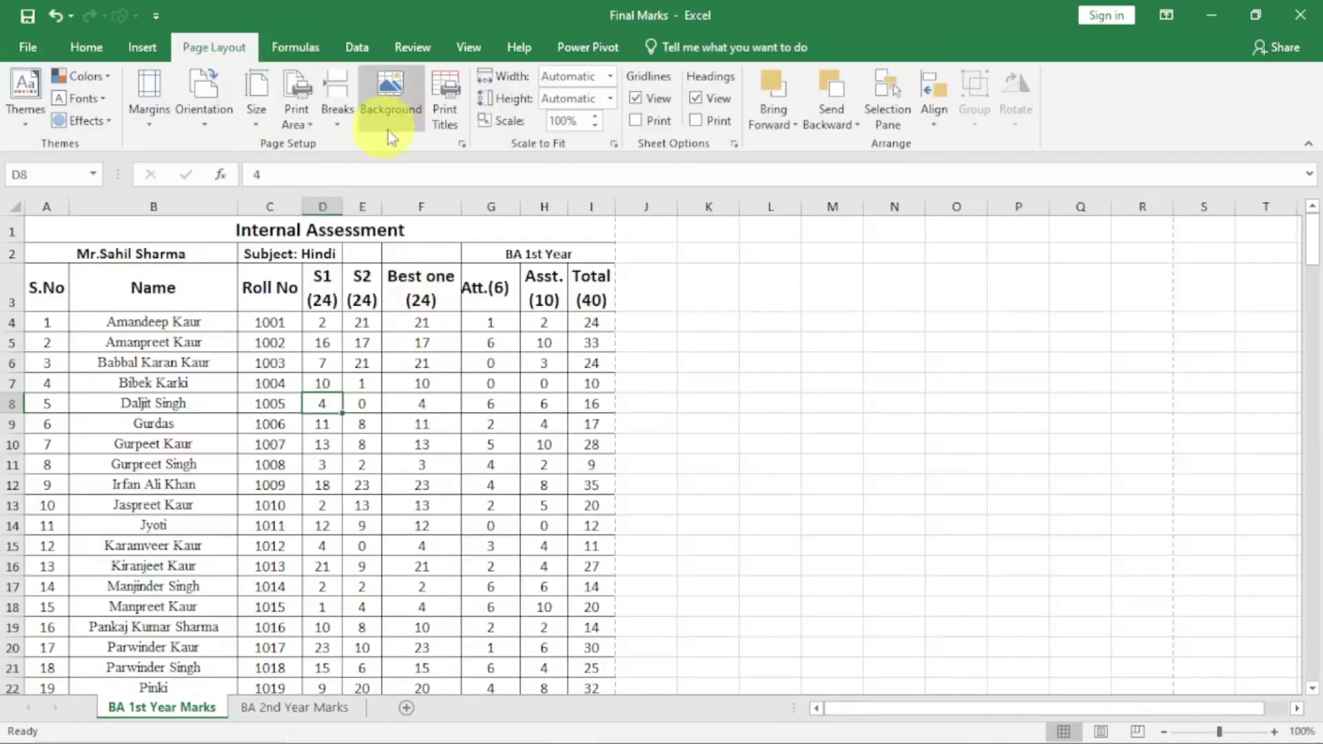
{"action": "left_click", "coordinate": [461, 146]}
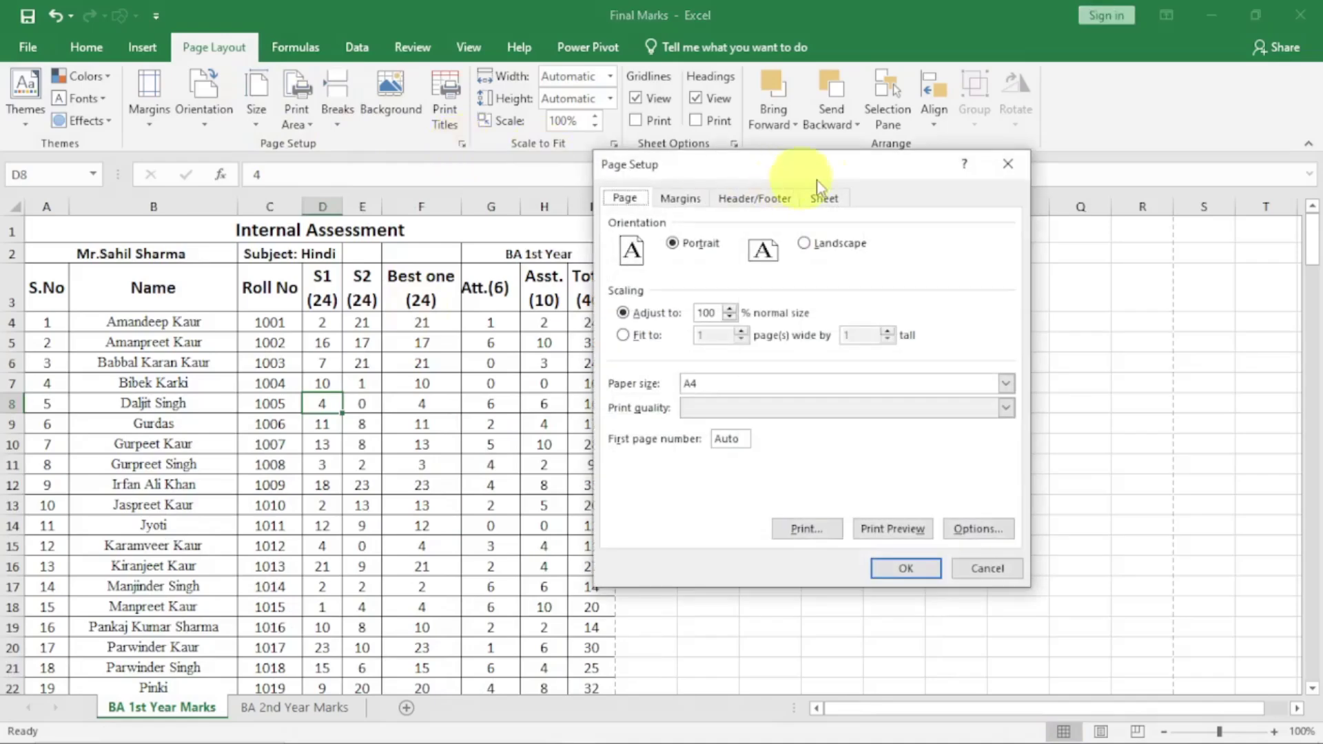
{"action": "left_click", "coordinate": [765, 199]}
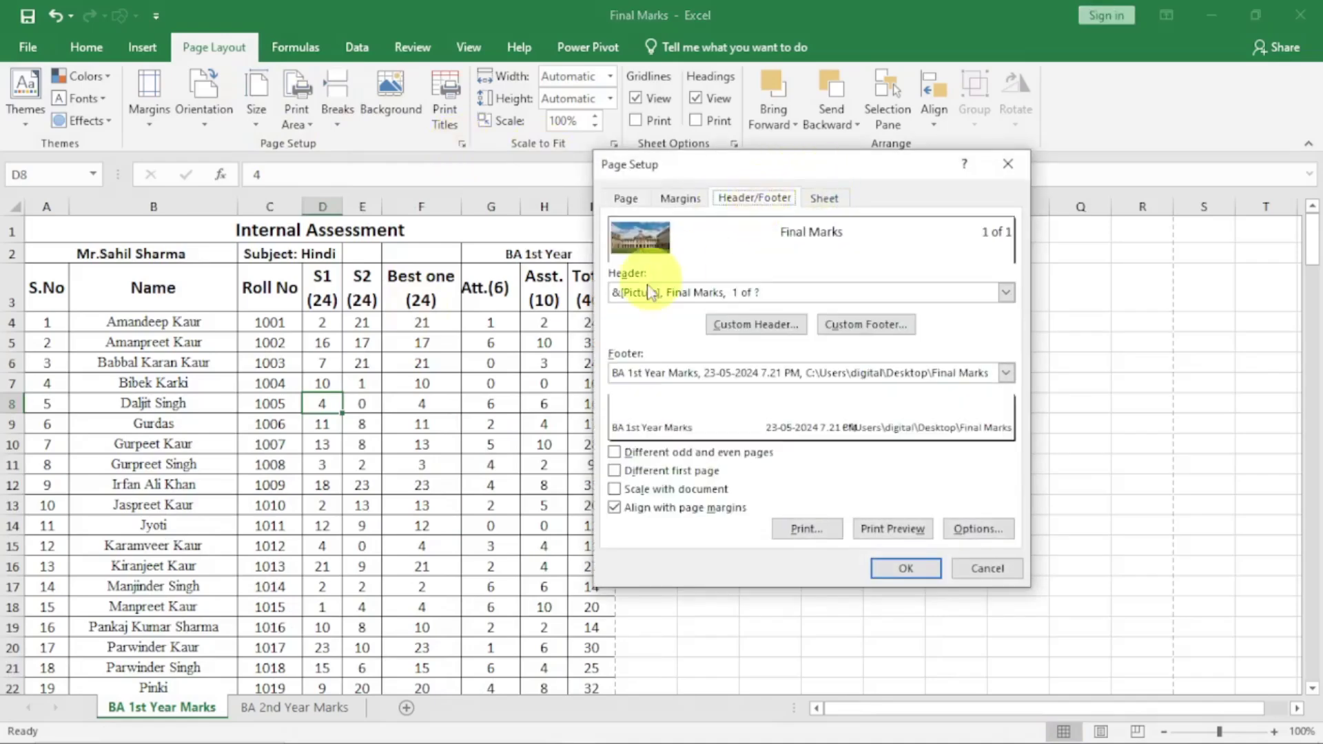
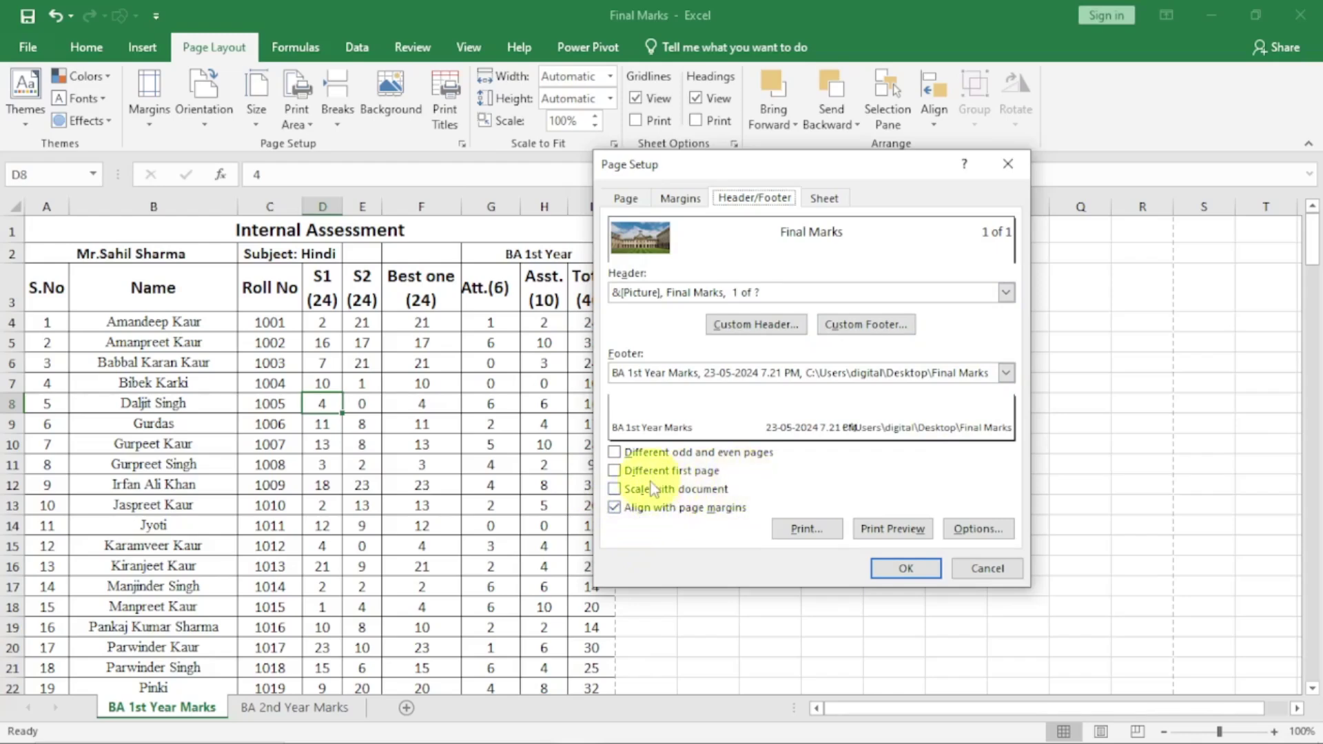
Set both the Header and Footer presets to (none) in Page Setup and apply
{"action": "left_click", "coordinate": [1006, 295]}
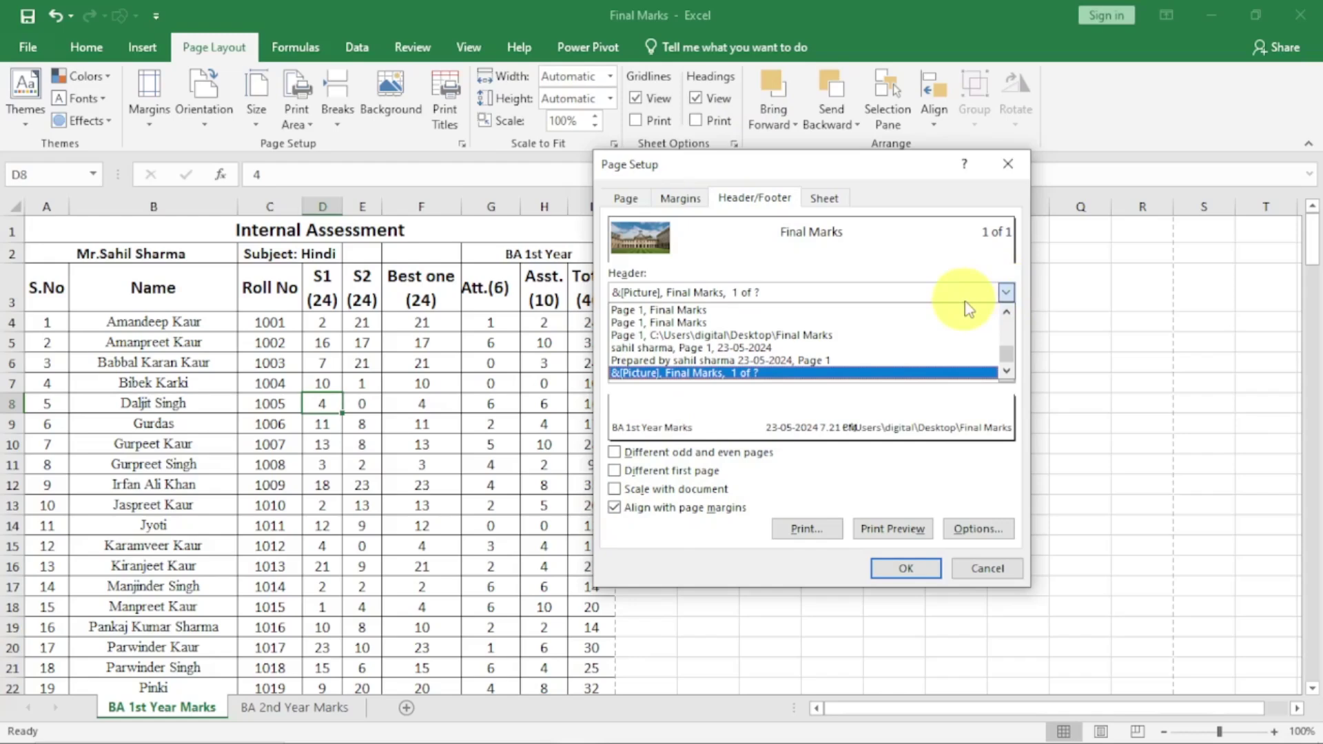
{"action": "left_click_drag", "start_coordinate": [1004, 351], "coordinate": [1002, 311]}
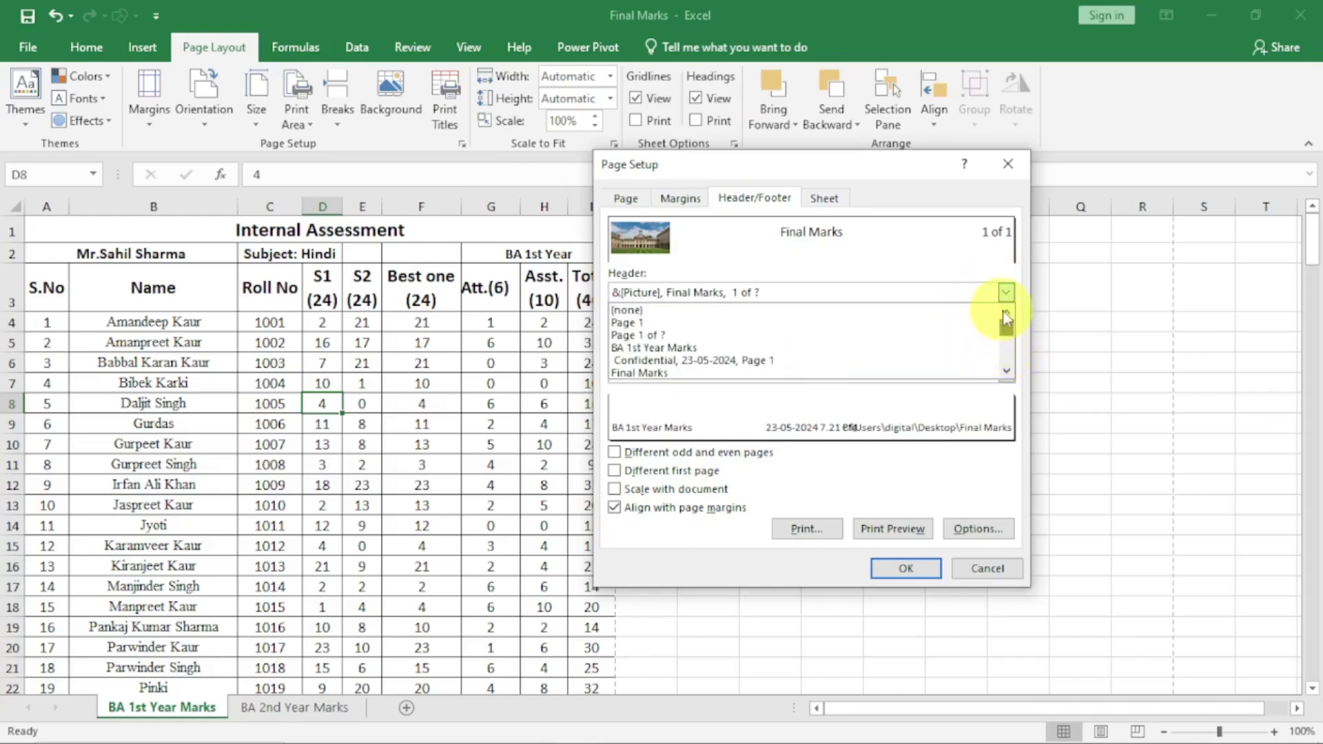
{"action": "left_click", "coordinate": [696, 310]}
{"action": "left_click", "coordinate": [1006, 372]}
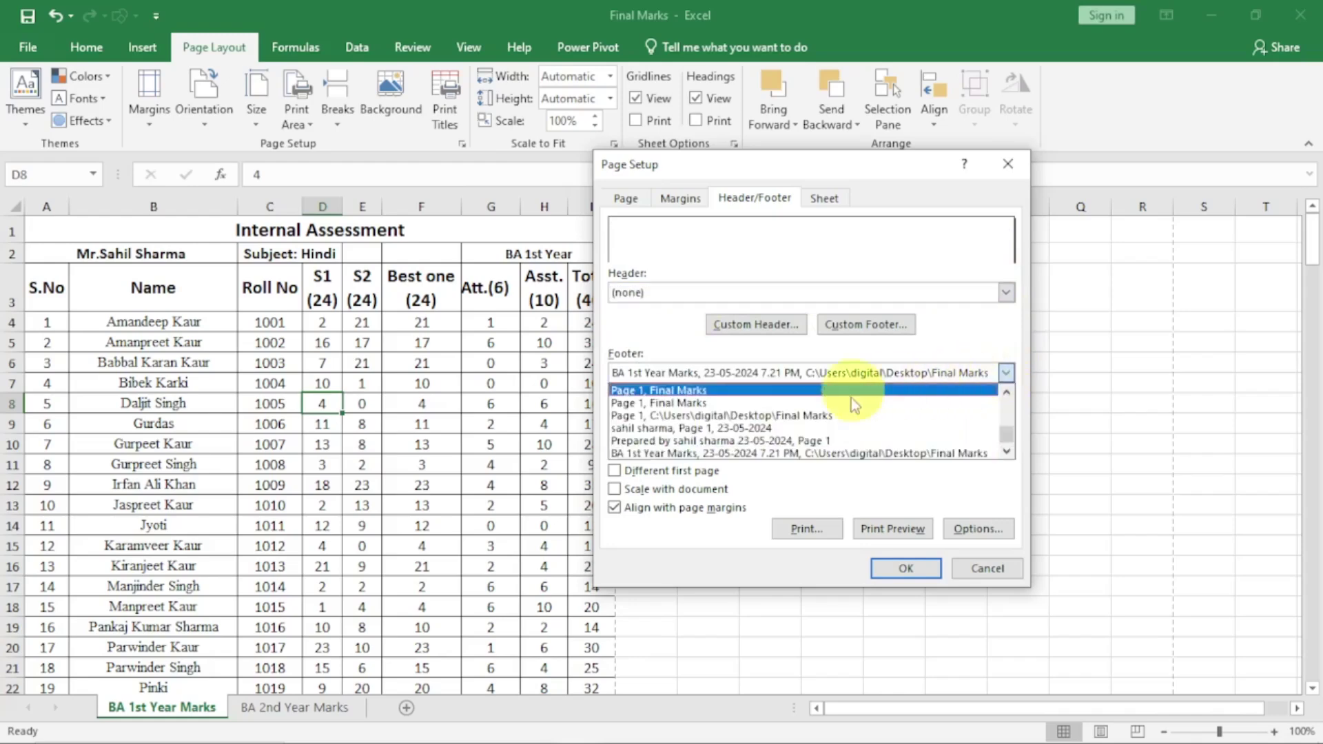
{"action": "left_click_drag", "start_coordinate": [1005, 441], "coordinate": [1006, 398]}
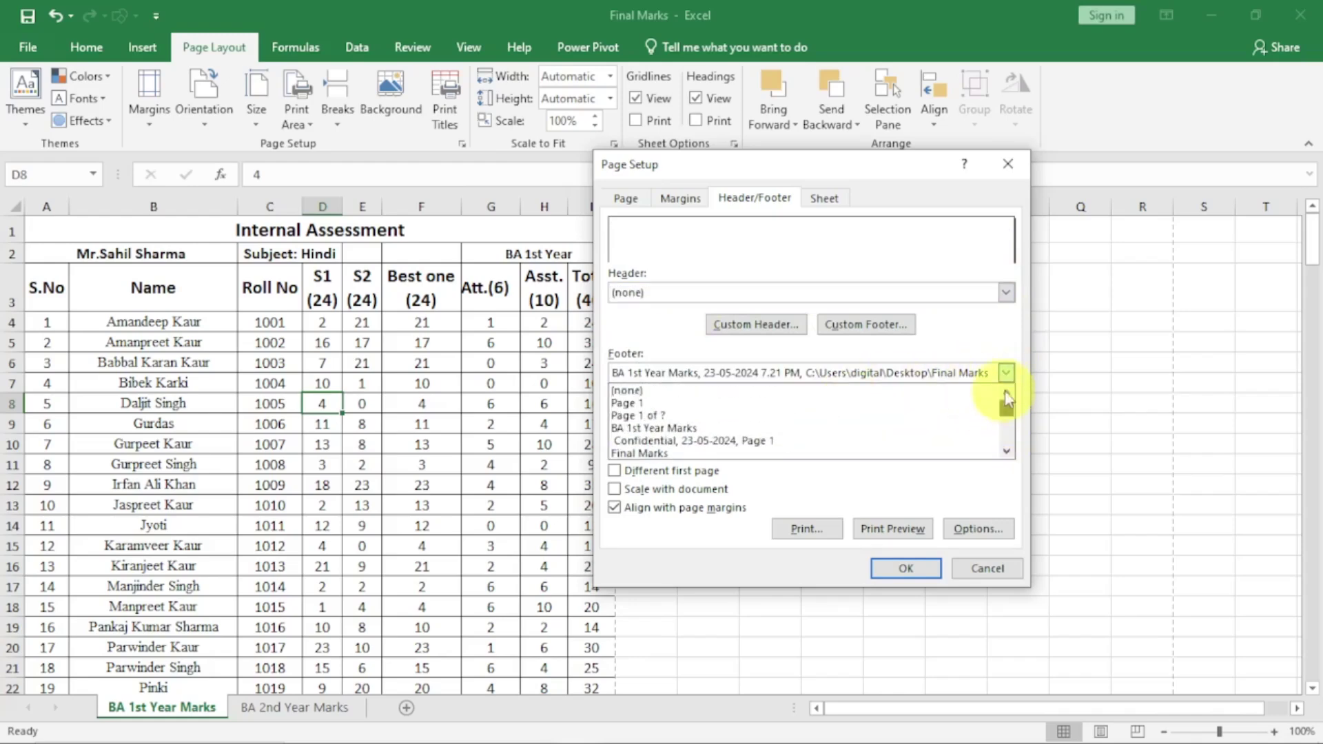
{"action": "left_click", "coordinate": [711, 390]}
{"action": "left_click", "coordinate": [904, 568]}
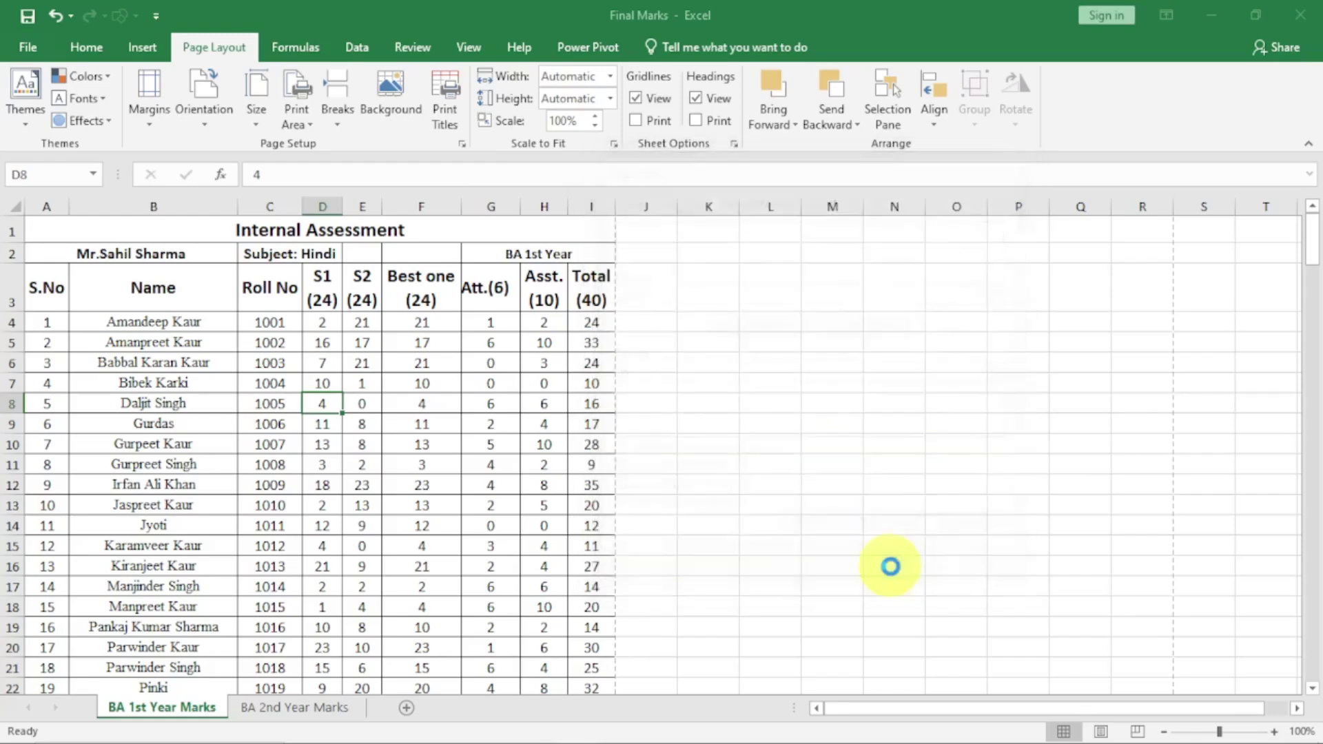
{"action": "left_click", "coordinate": [827, 545]}
{"action": "left_click", "coordinate": [23, 47]}
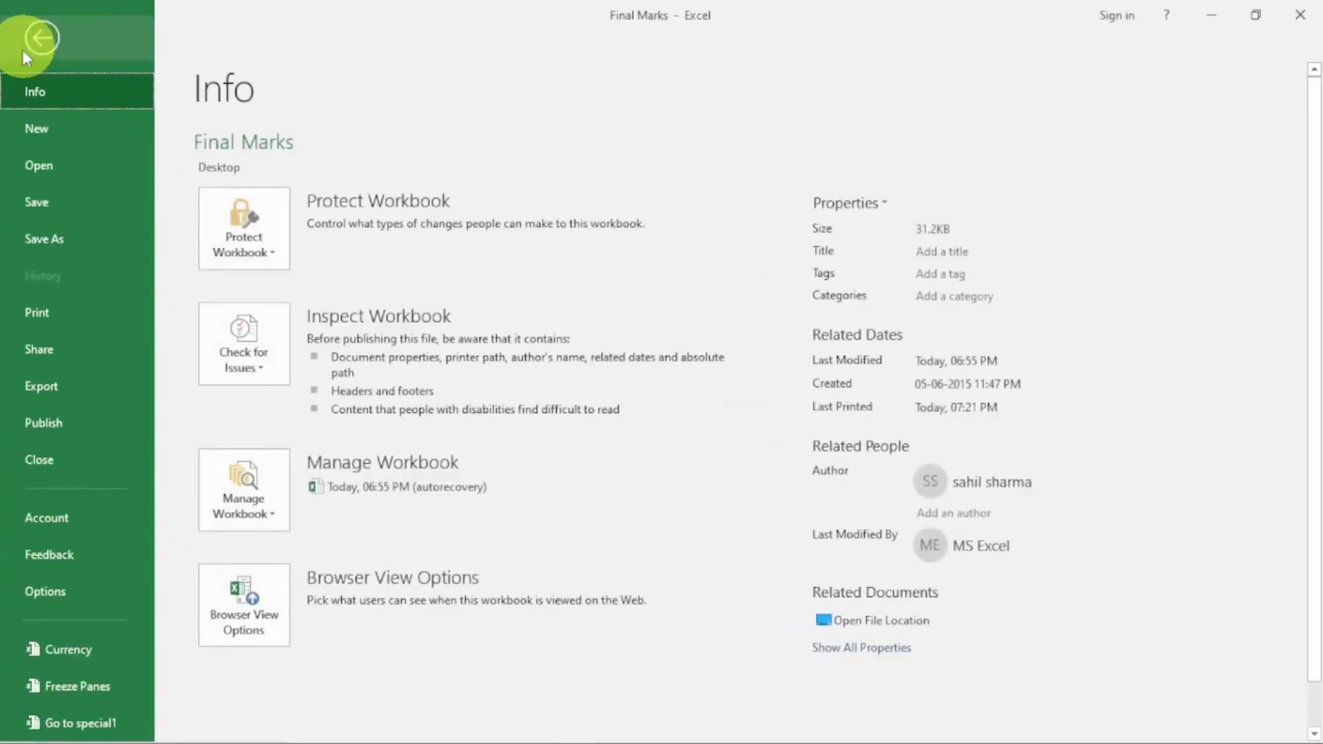
{"action": "left_click", "coordinate": [40, 314]}
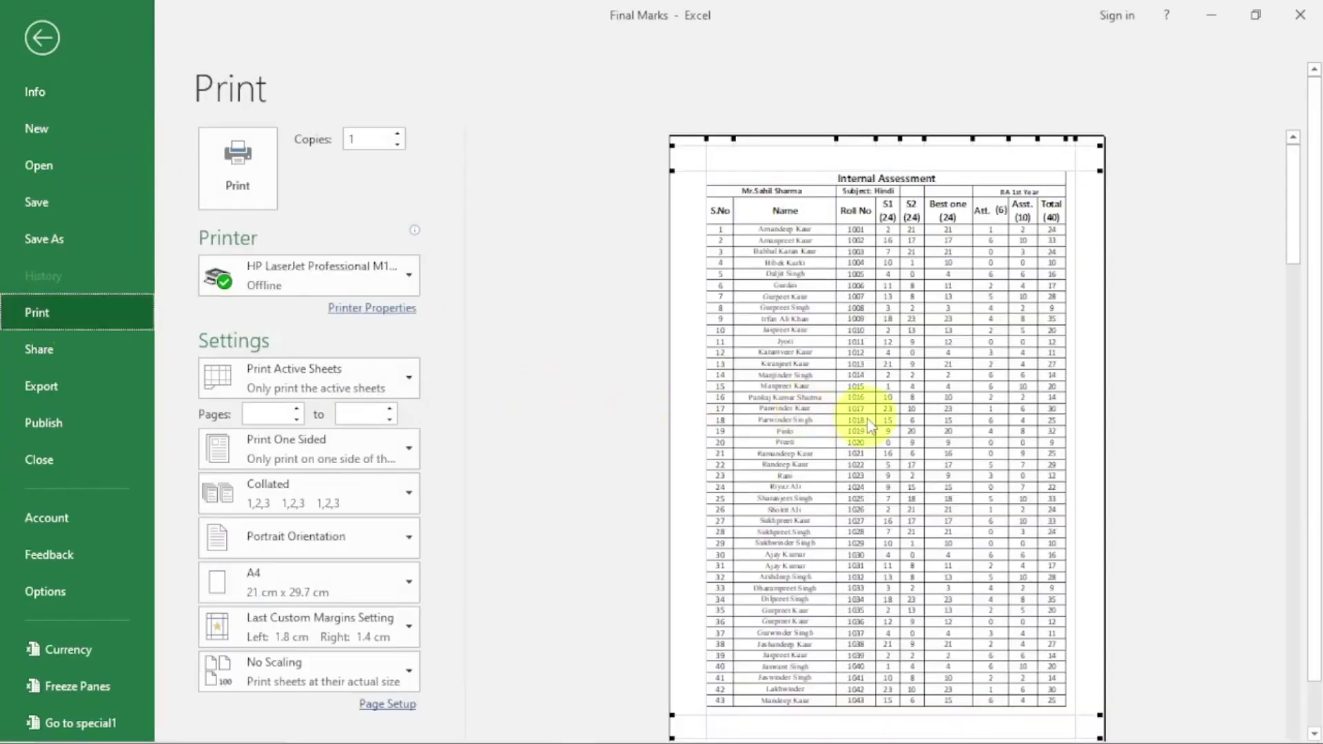
{"action": "scroll", "coordinate": [855, 428], "scroll_direction": "down", "scroll_amount": 1}
{"action": "left_click", "coordinate": [582, 727]}
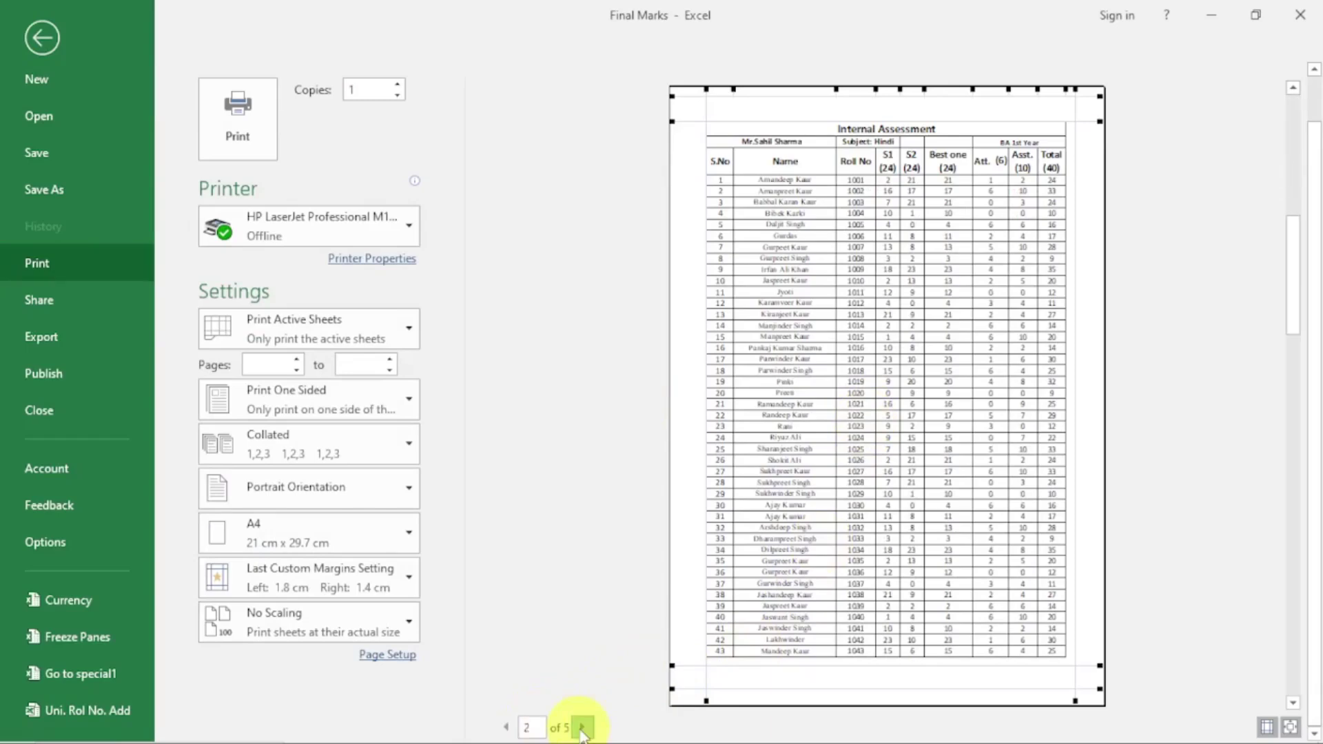
{"action": "left_click", "coordinate": [582, 727]}
{"action": "left_click", "coordinate": [582, 727]}
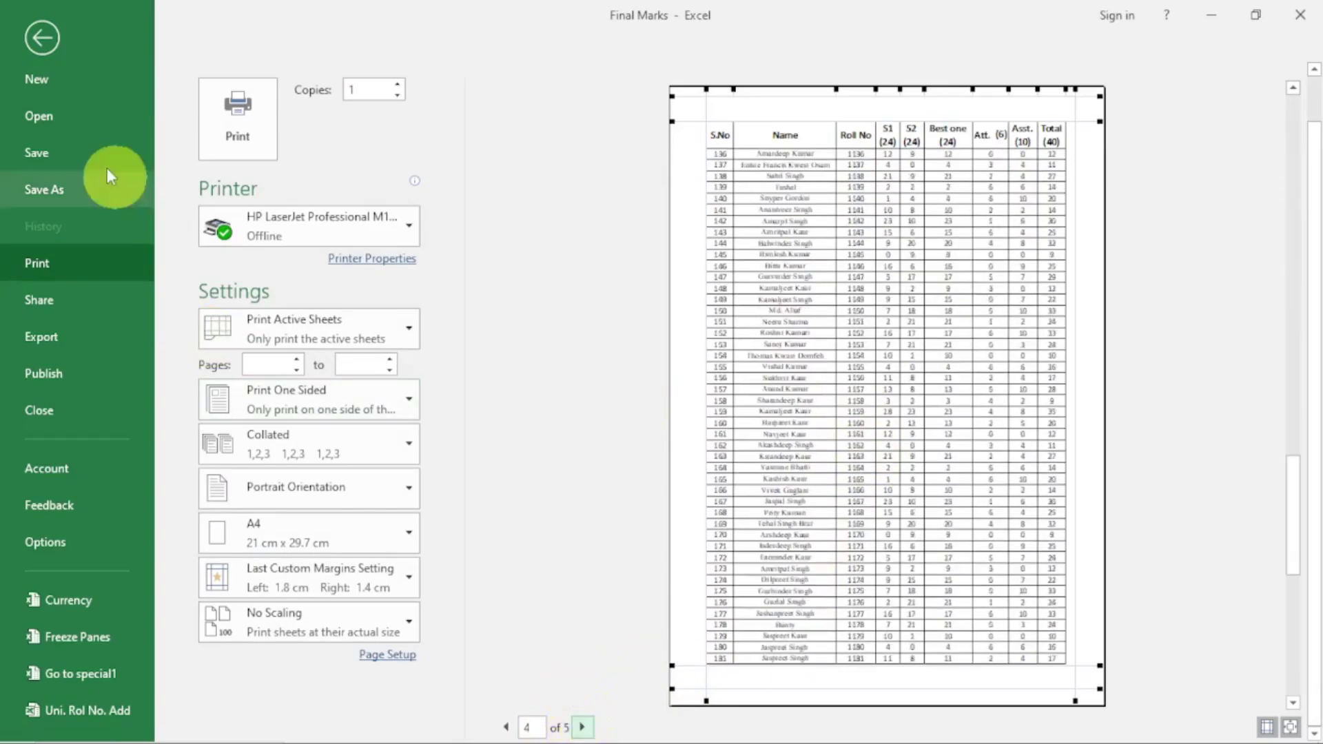
{"action": "left_click", "coordinate": [40, 34]}
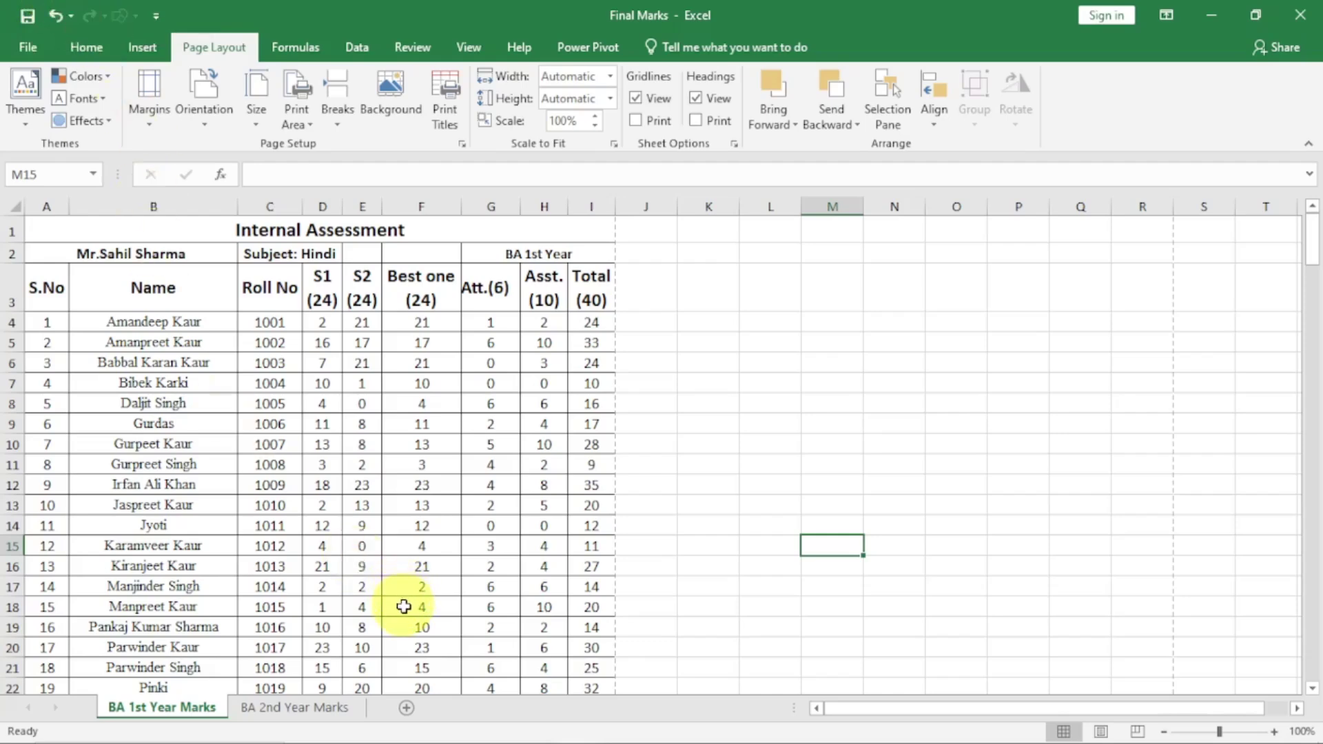
From the BA 2nd Year Marks tab, add BA 1st Year Marks to group both sheets
{"action": "left_click", "coordinate": [275, 708]}
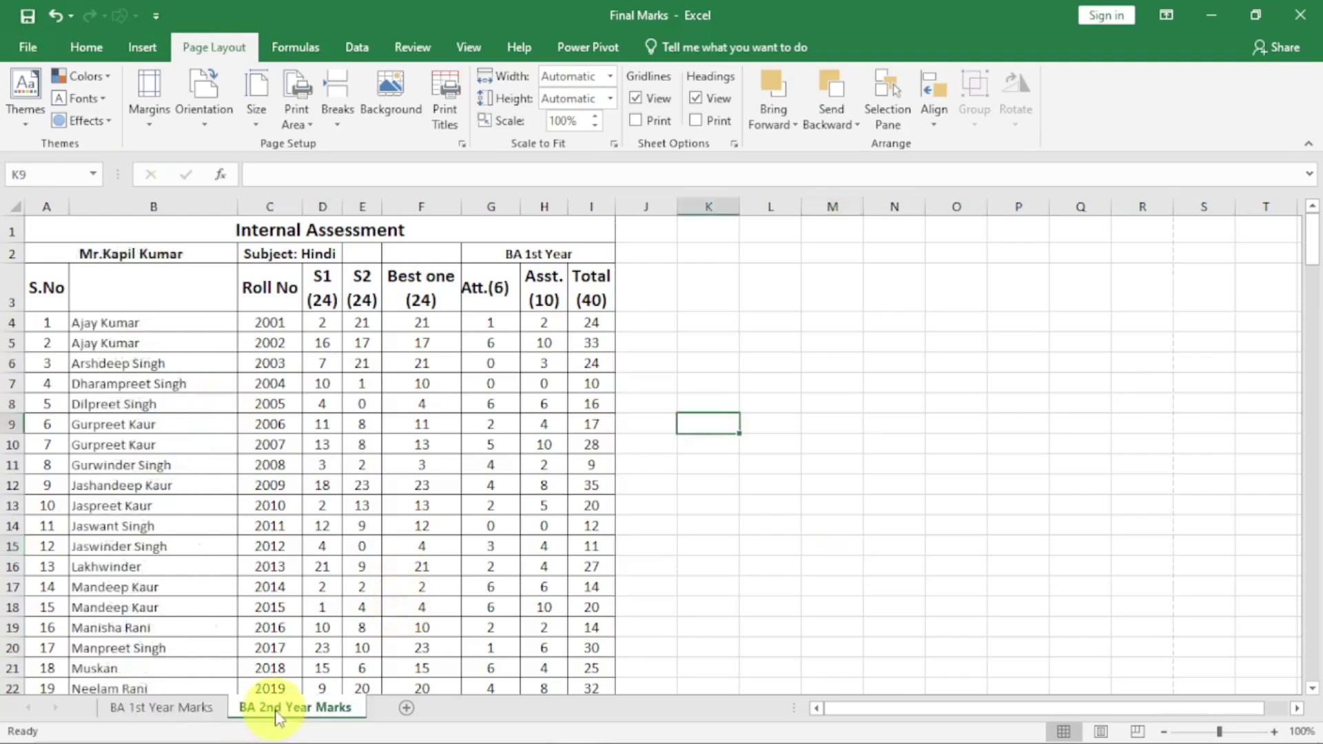
{"action": "left_click", "coordinate": [201, 708]}
{"action": "left_click", "coordinate": [277, 707]}
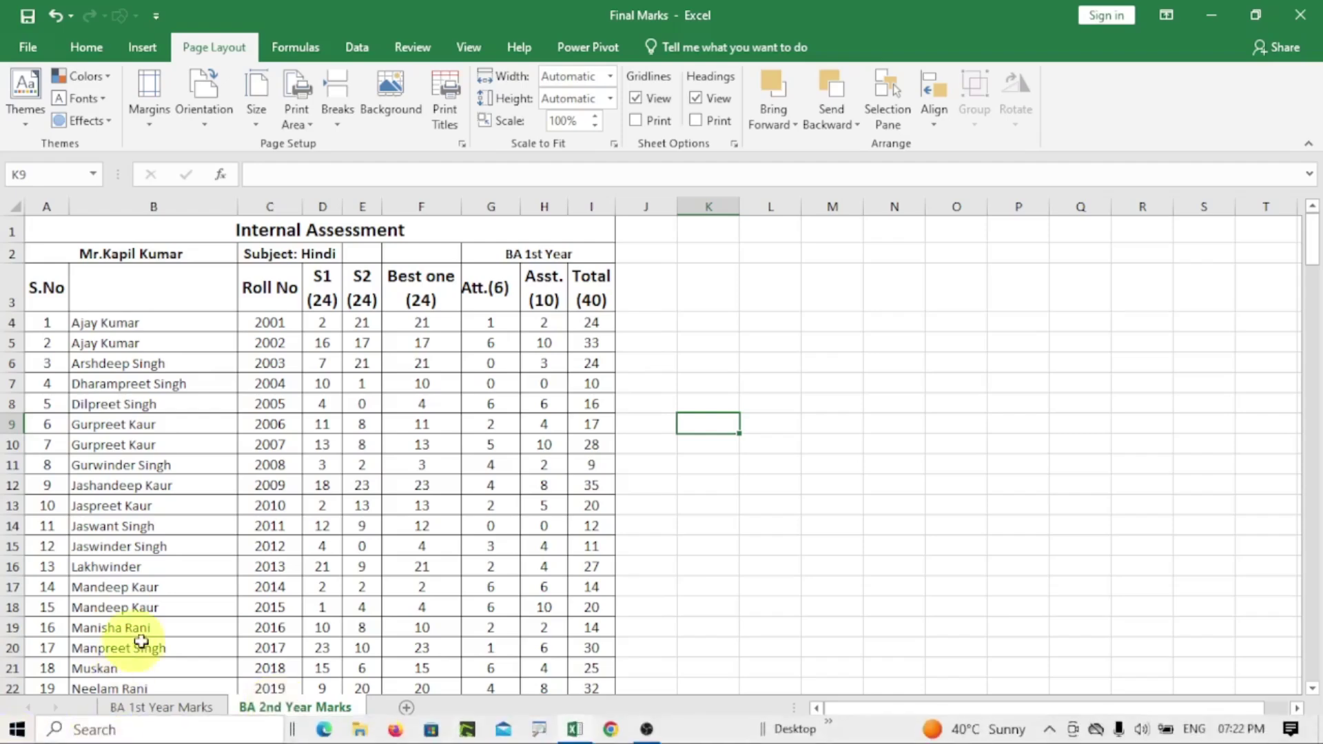
{"action": "left_click", "coordinate": [166, 710]}
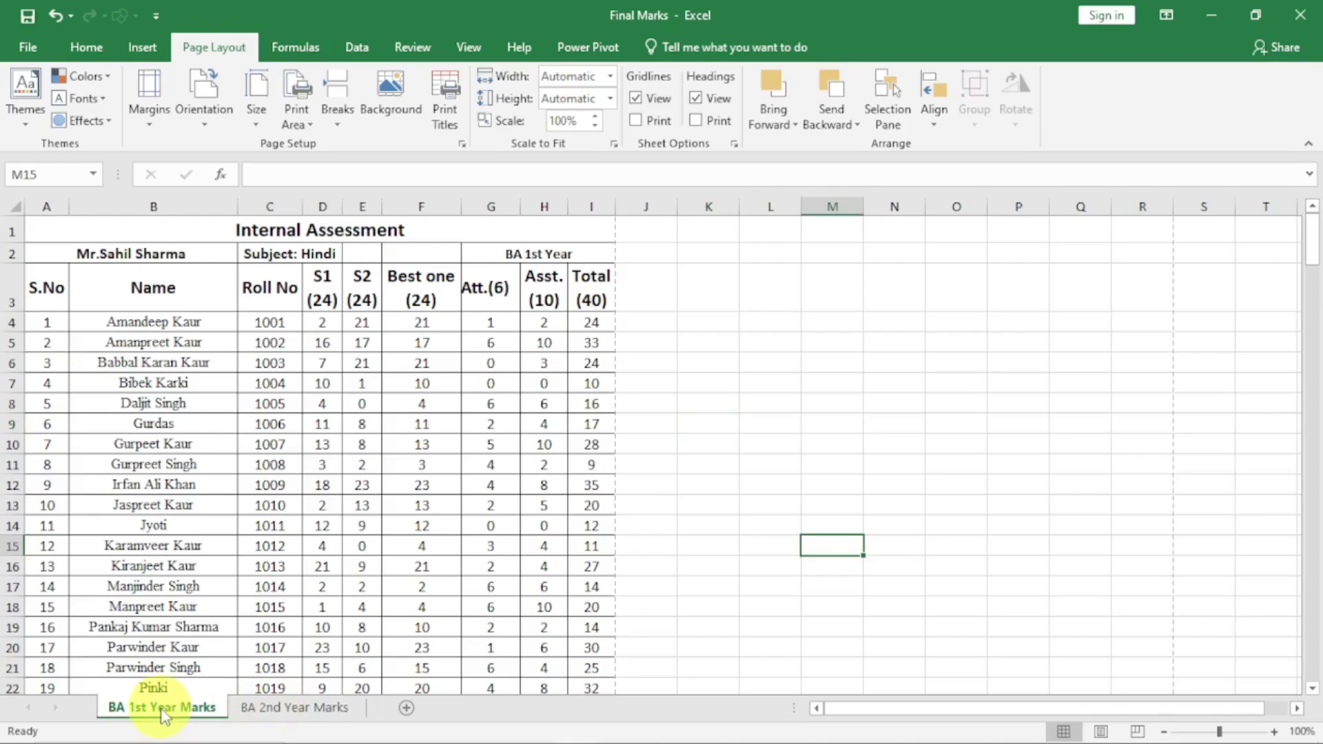
{"action": "left_click", "coordinate": [261, 720]}
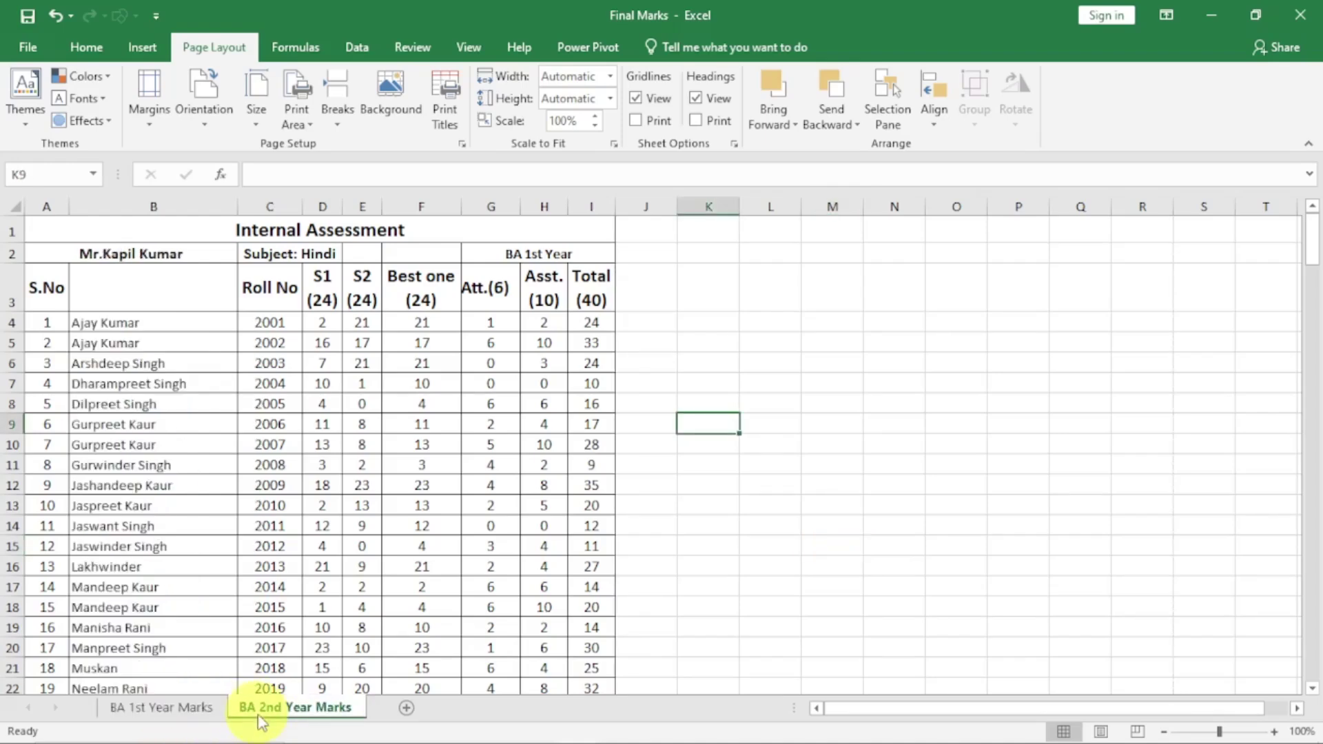
{"action": "left_click", "coordinate": [183, 710], "text": "ctrl"}
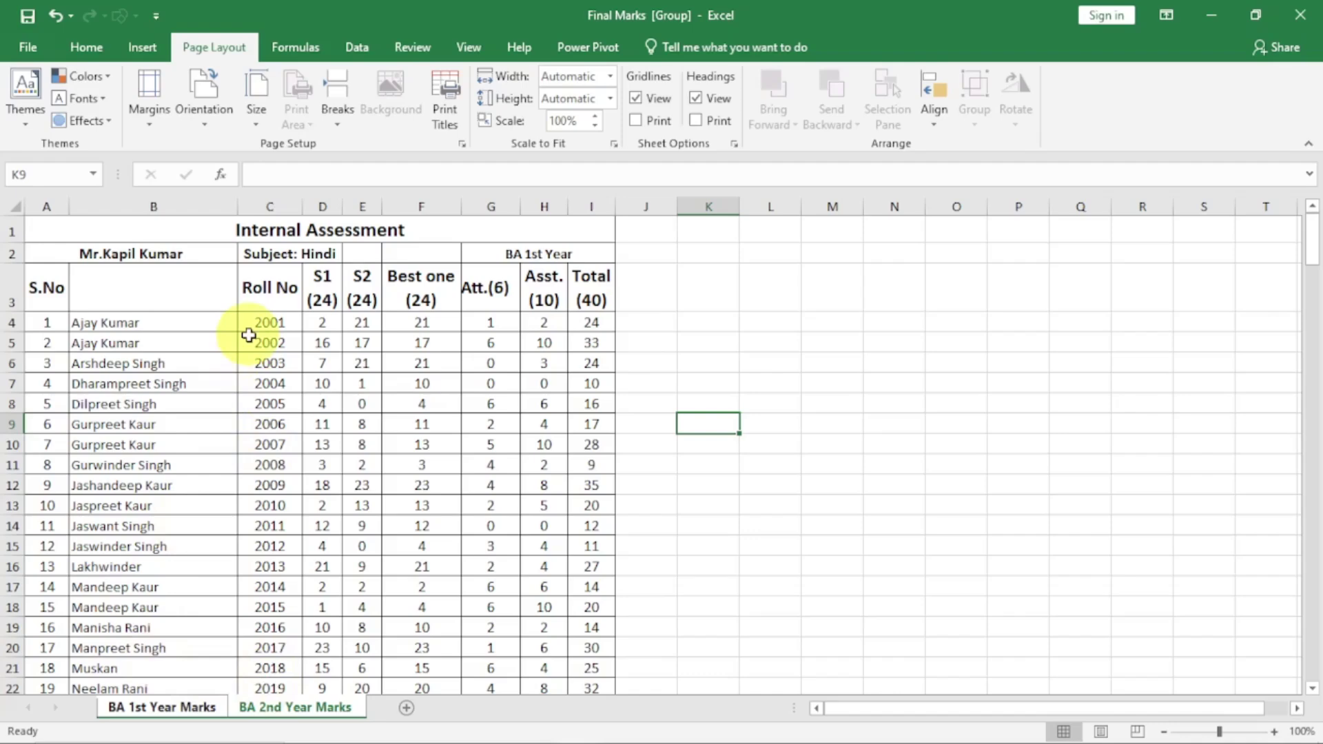
In Page Layout view, put sheet name left, file name centre and page number right in the header
{"action": "left_click", "coordinate": [1101, 732]}
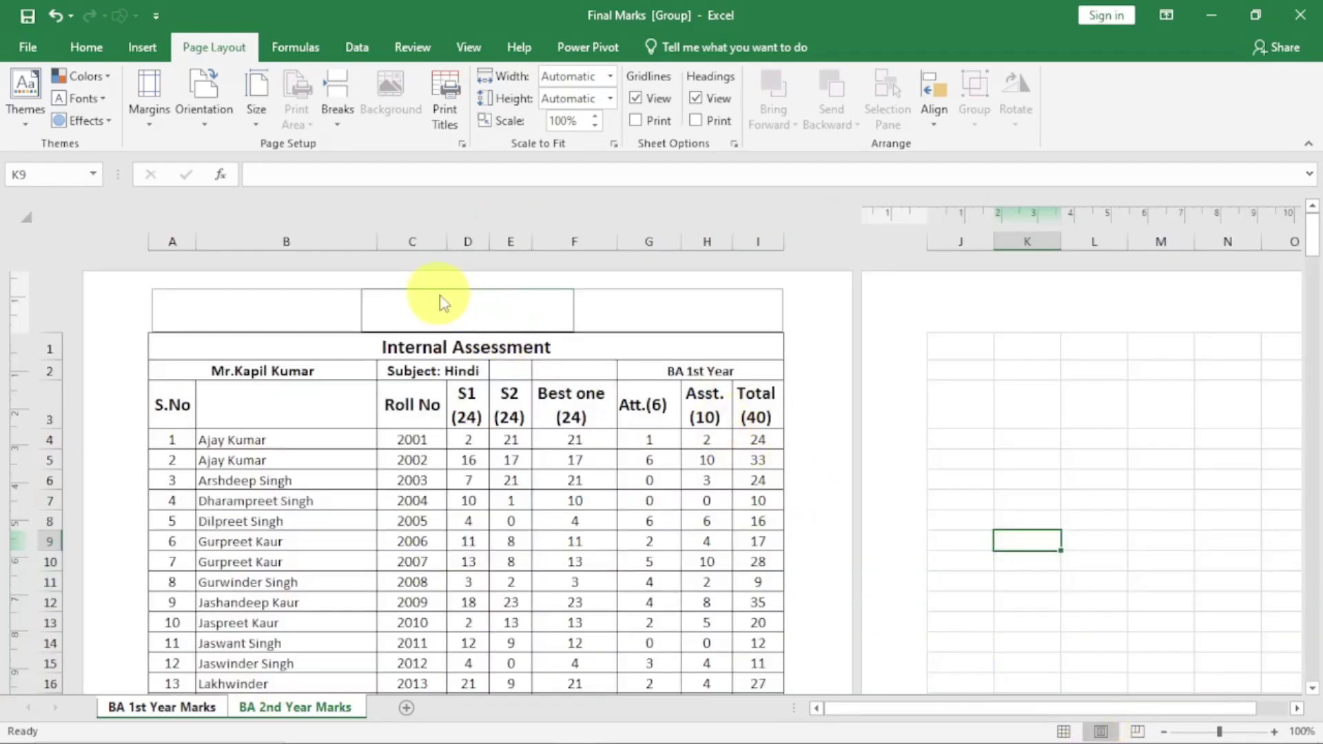
{"action": "left_click", "coordinate": [416, 307]}
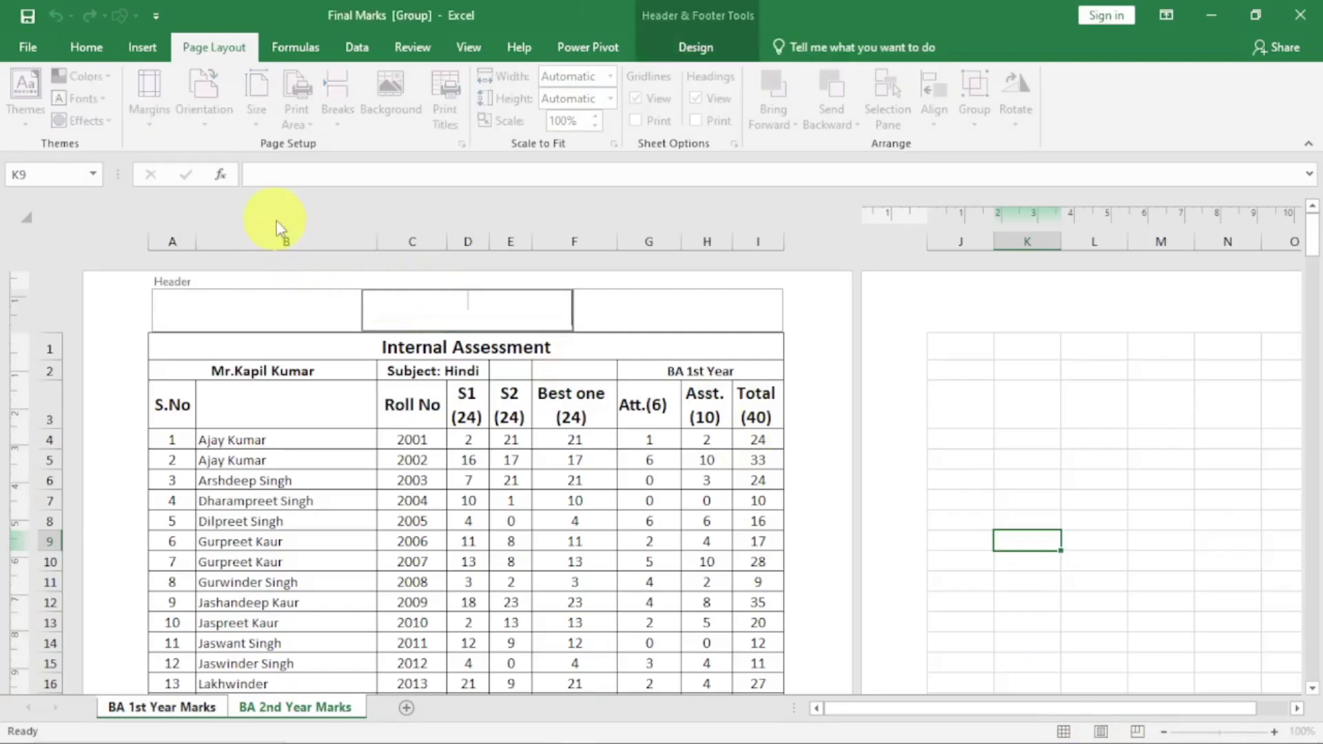
{"action": "left_click", "coordinate": [697, 50]}
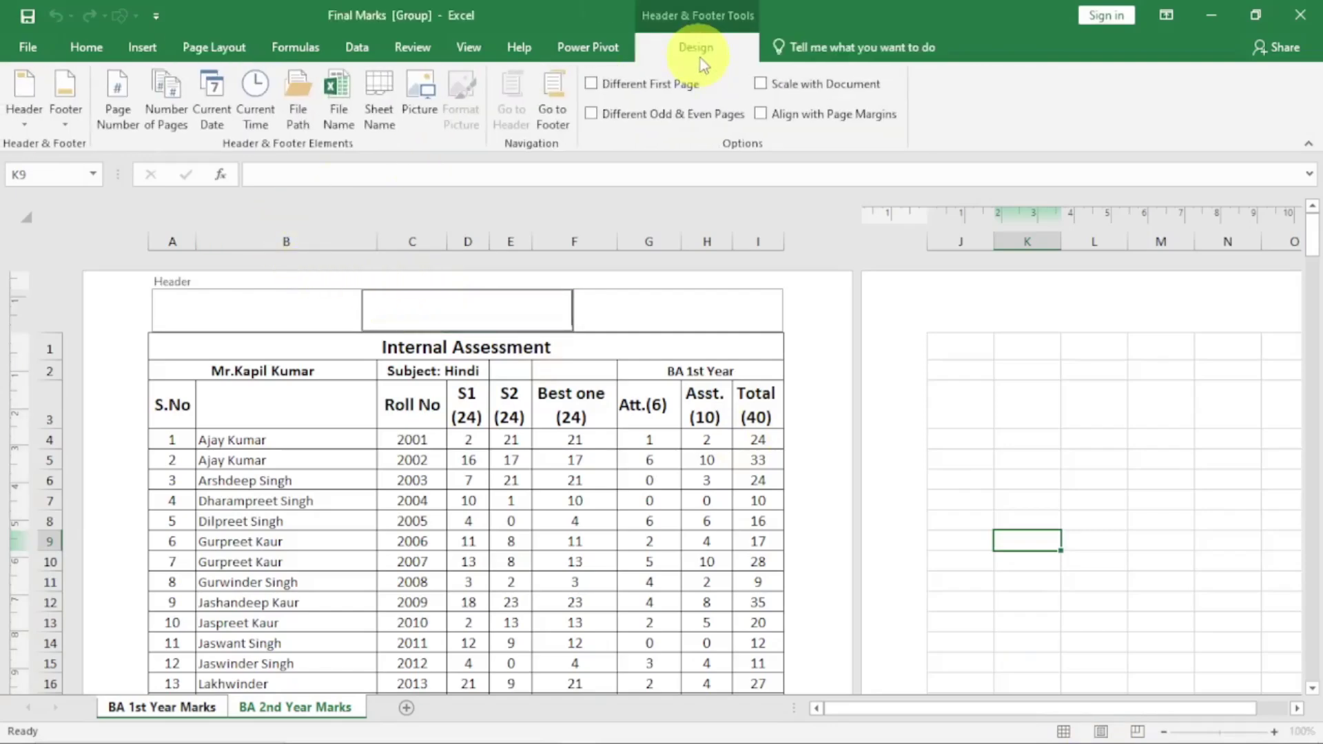
{"action": "left_click", "coordinate": [338, 116]}
{"action": "left_click", "coordinate": [257, 310]}
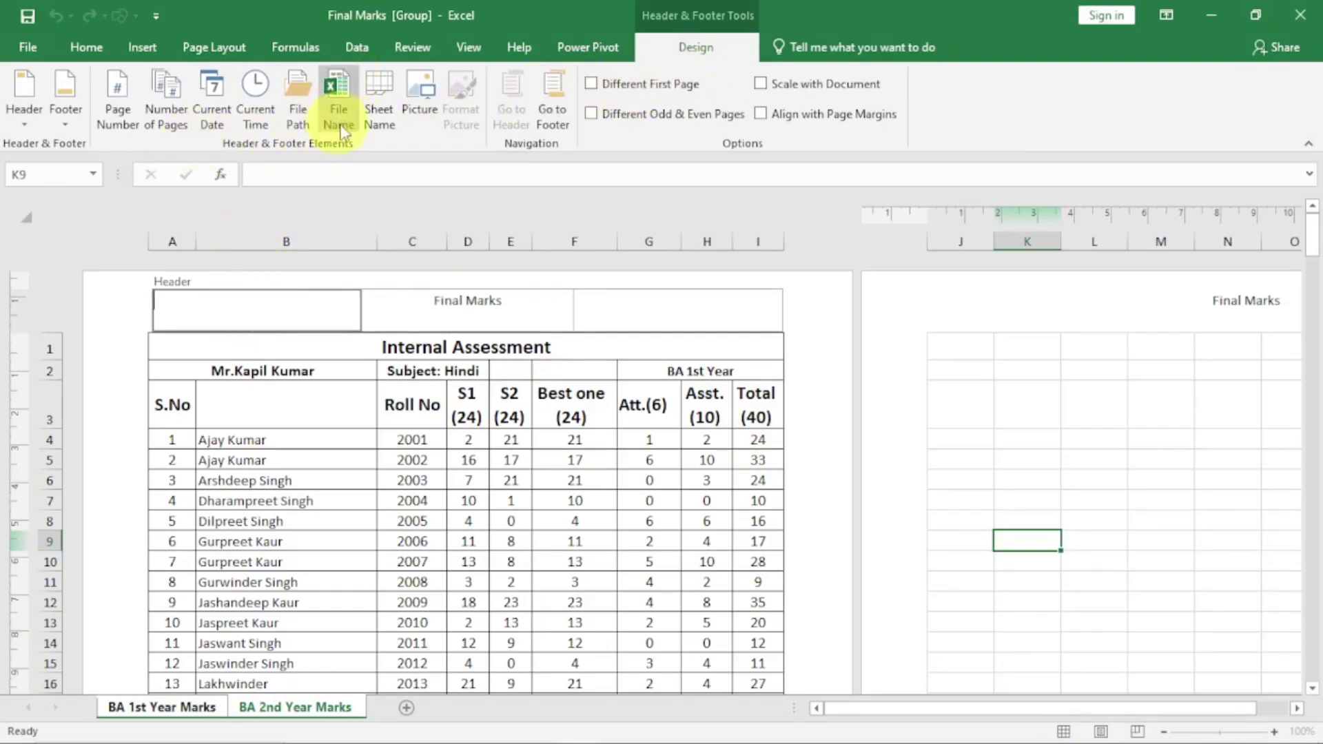
{"action": "left_click", "coordinate": [372, 117]}
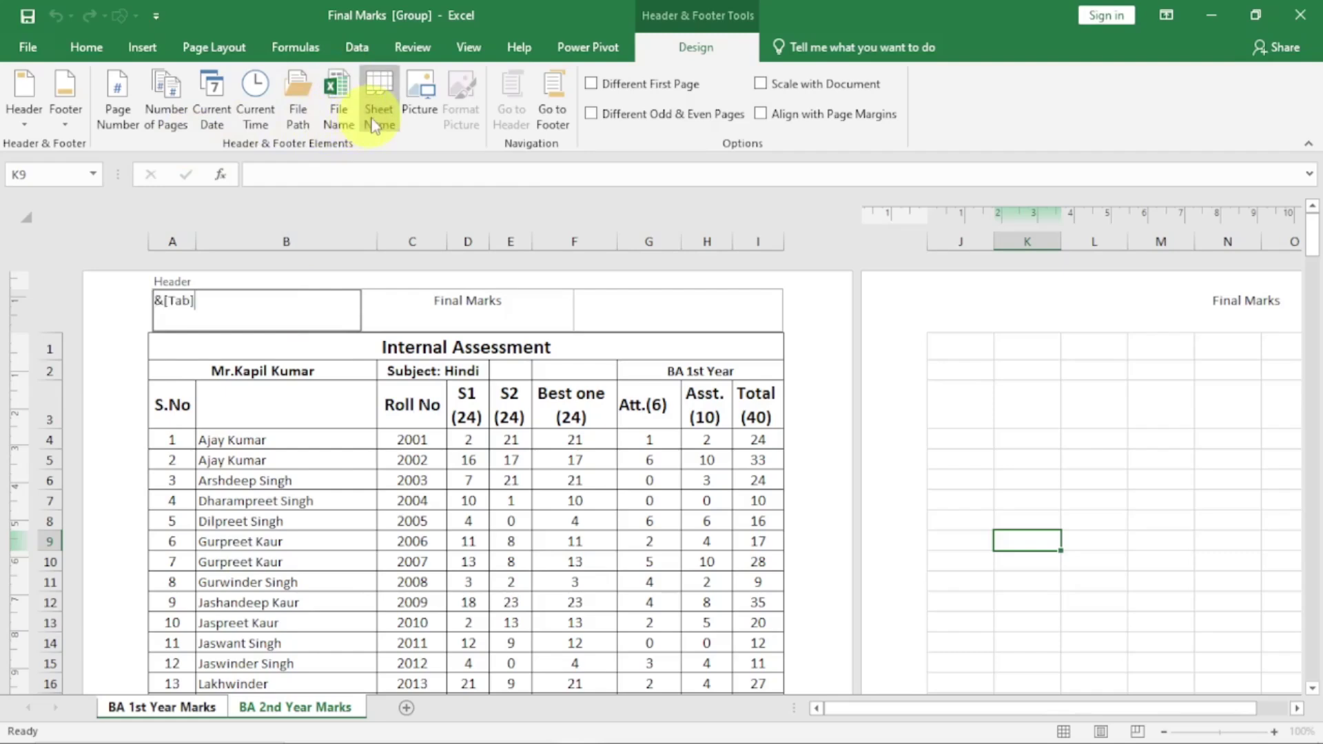
{"action": "left_click", "coordinate": [647, 312]}
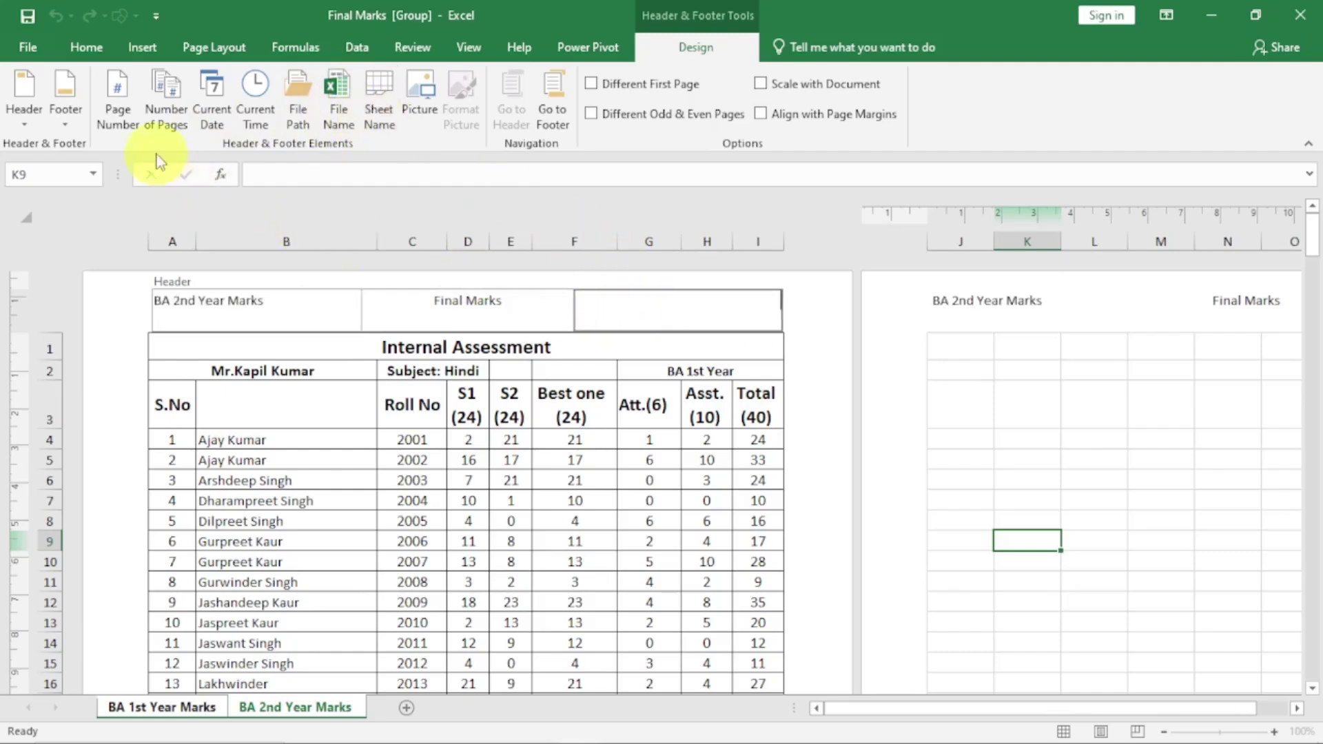
{"action": "left_click", "coordinate": [118, 114]}
{"action": "left_click", "coordinate": [311, 453]}
Fill the footer with current date left, current time centre and file path right
{"action": "left_click", "coordinate": [311, 453]}
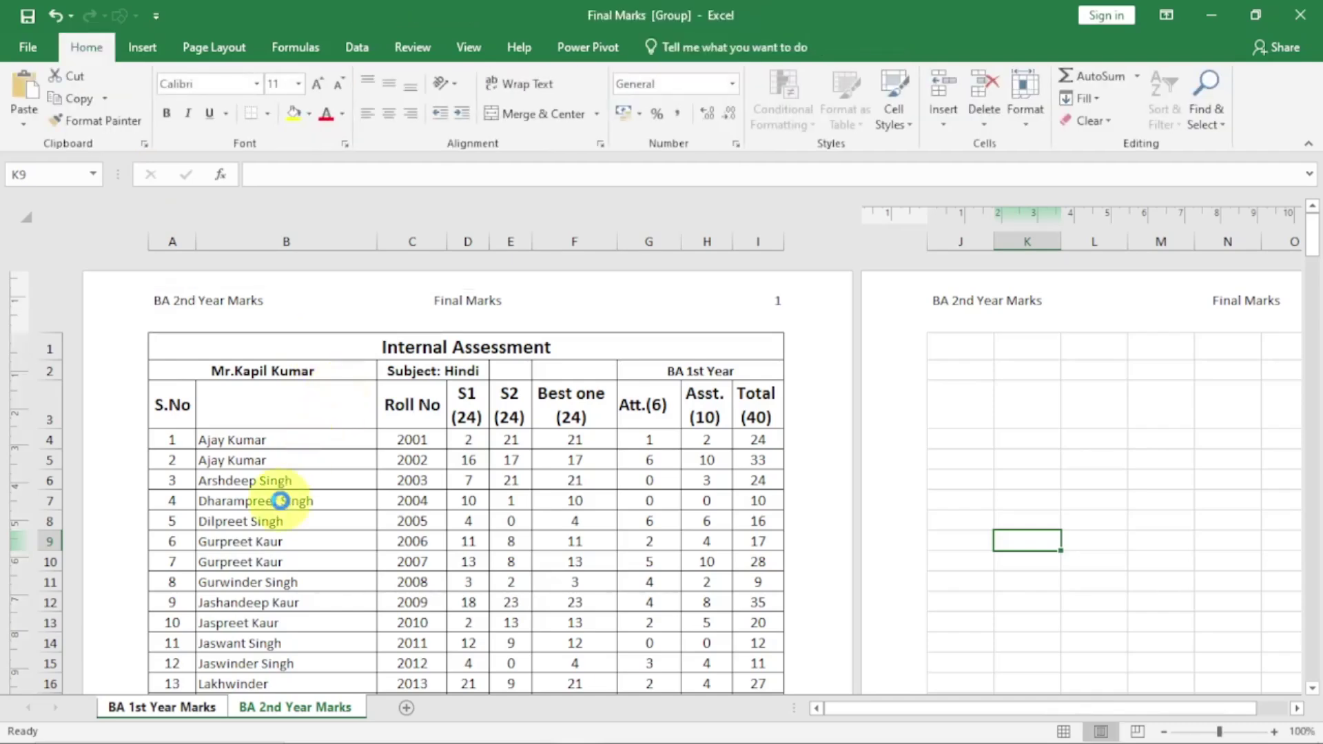
{"action": "scroll", "coordinate": [325, 526], "scroll_direction": "down", "scroll_amount": 15}
{"action": "scroll", "coordinate": [326, 526], "scroll_direction": "down", "scroll_amount": 14}
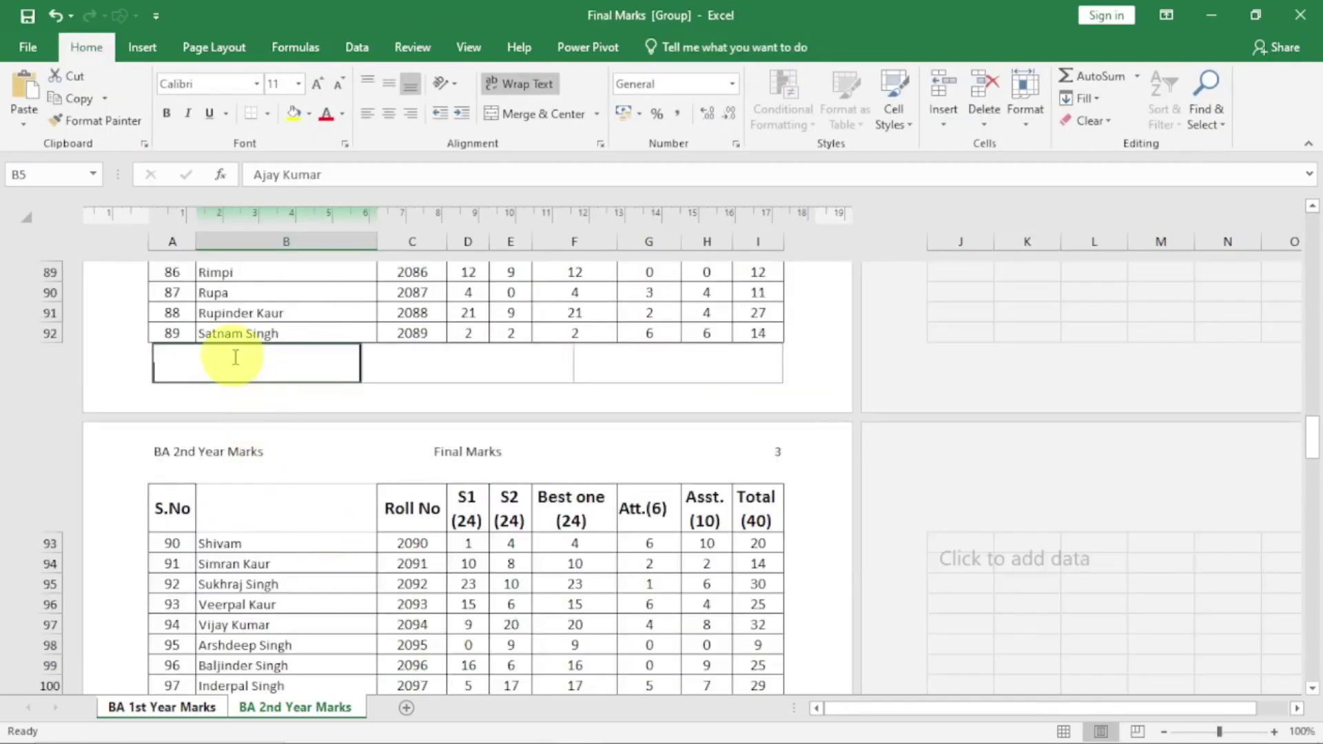
{"action": "left_click", "coordinate": [235, 357]}
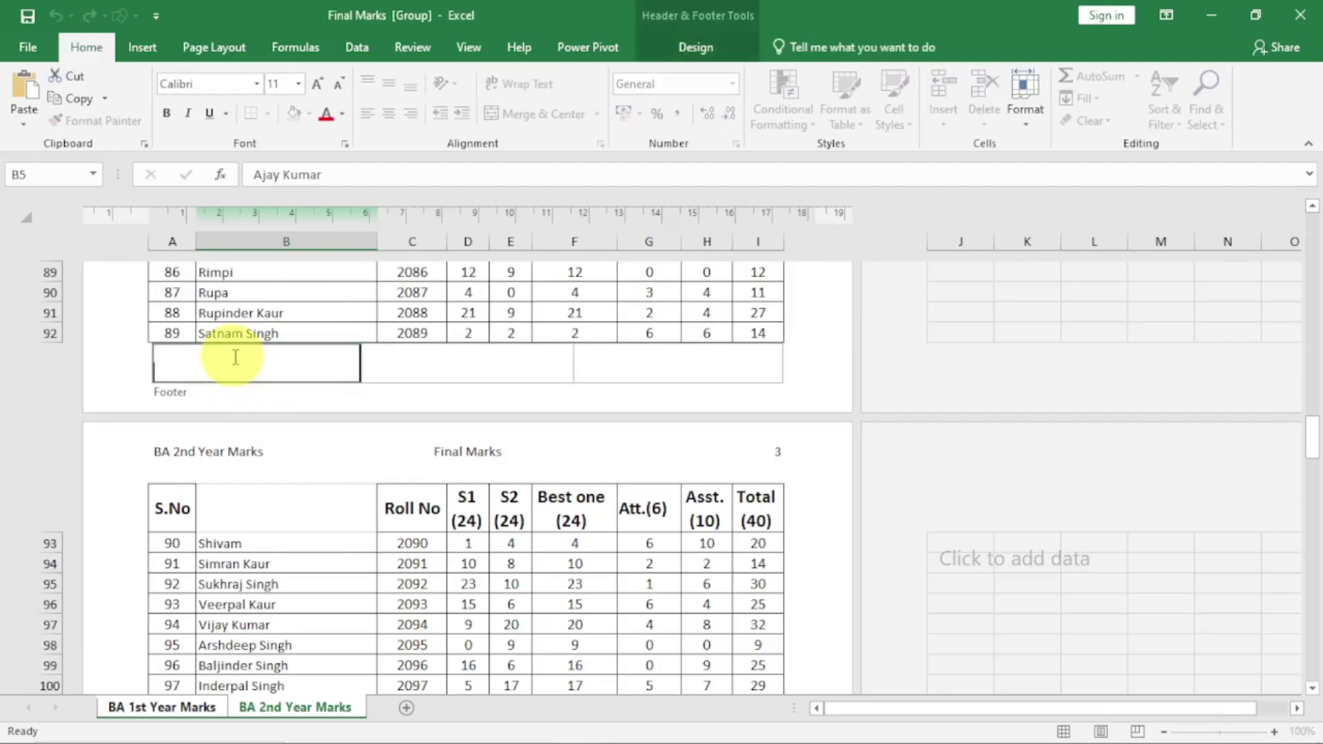
{"action": "left_click", "coordinate": [695, 50]}
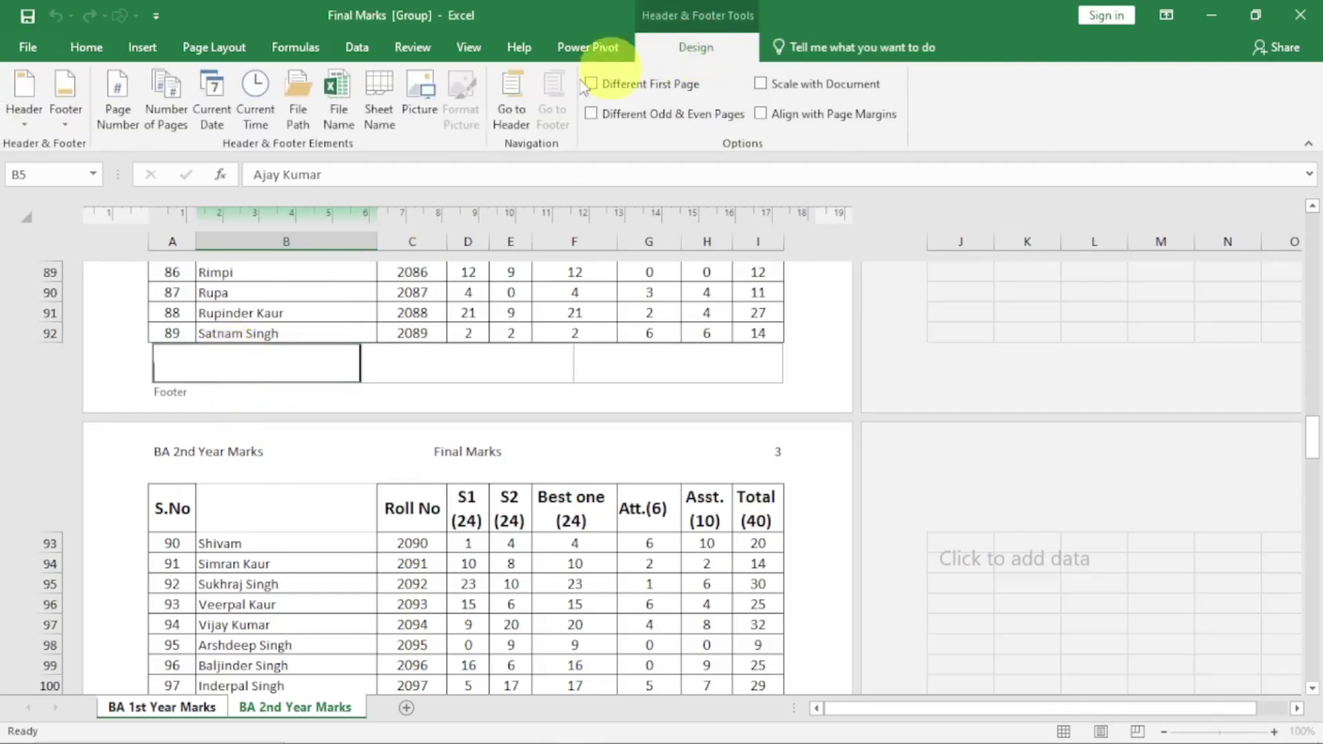
{"action": "left_click", "coordinate": [212, 100]}
{"action": "left_click", "coordinate": [399, 364]}
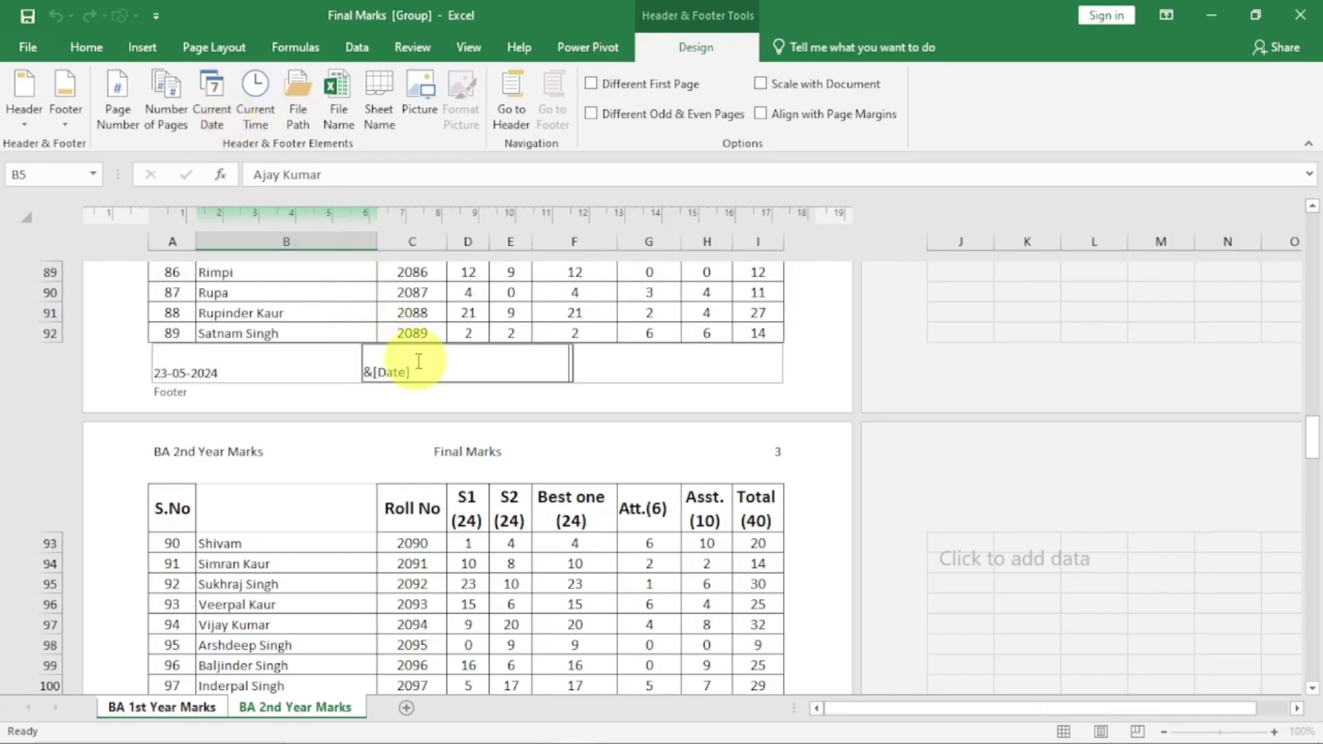
{"action": "left_click", "coordinate": [255, 110]}
{"action": "left_click", "coordinate": [629, 369]}
{"action": "left_click", "coordinate": [306, 108]}
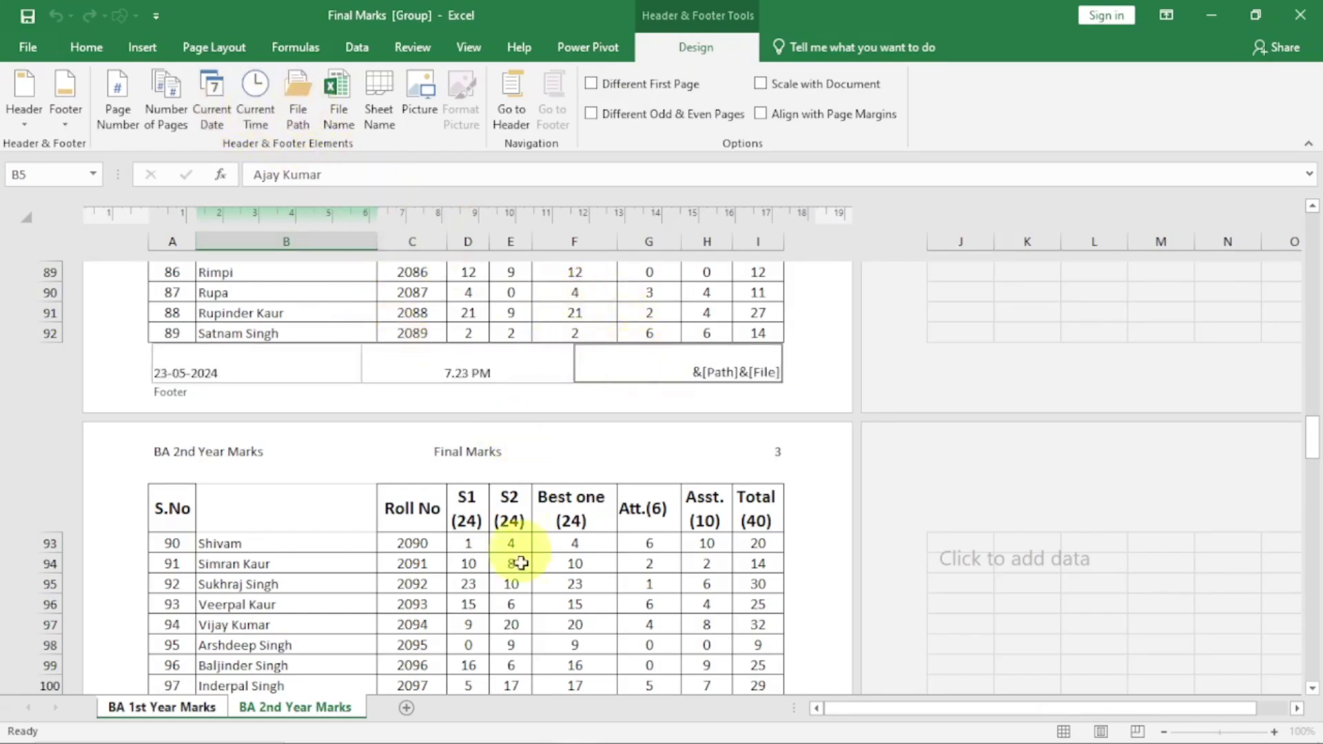
{"action": "left_click", "coordinate": [511, 582]}
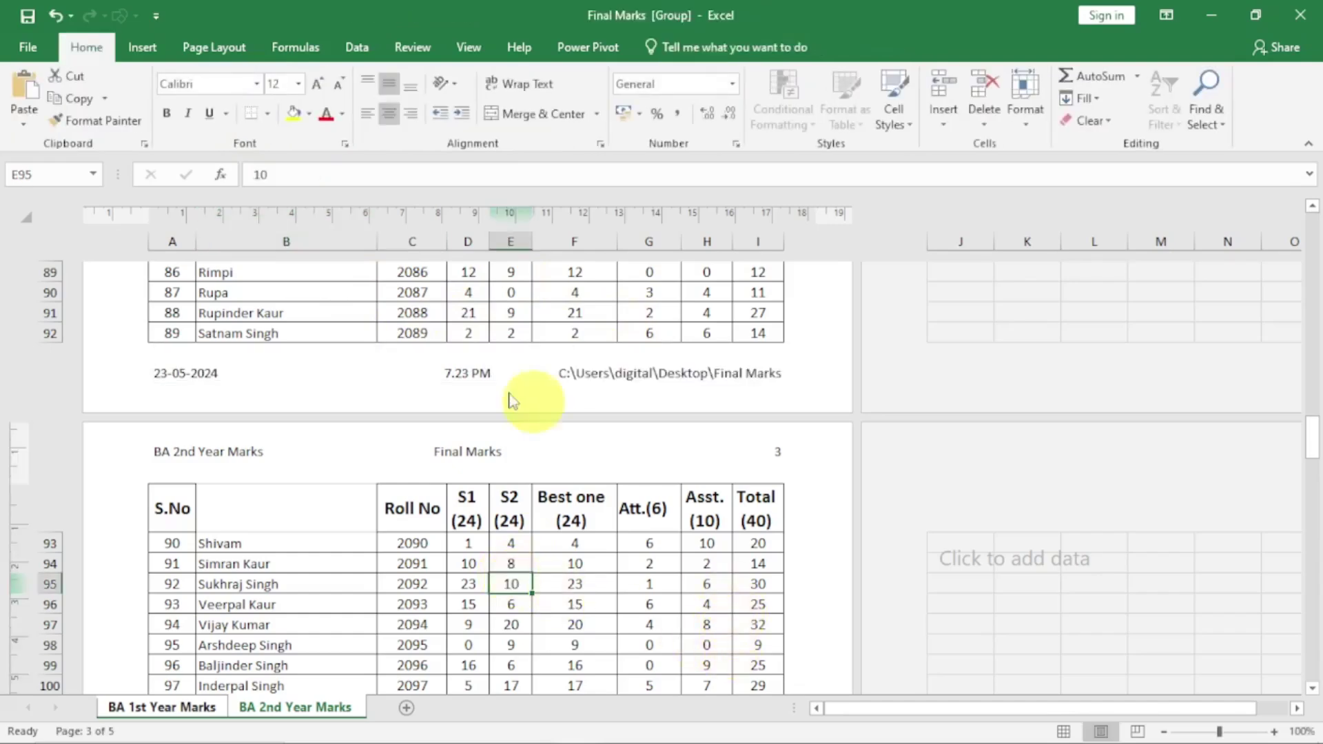
Return to Normal view and show the BA 1st Year Marks sheet on its own
{"action": "left_click", "coordinate": [1063, 732]}
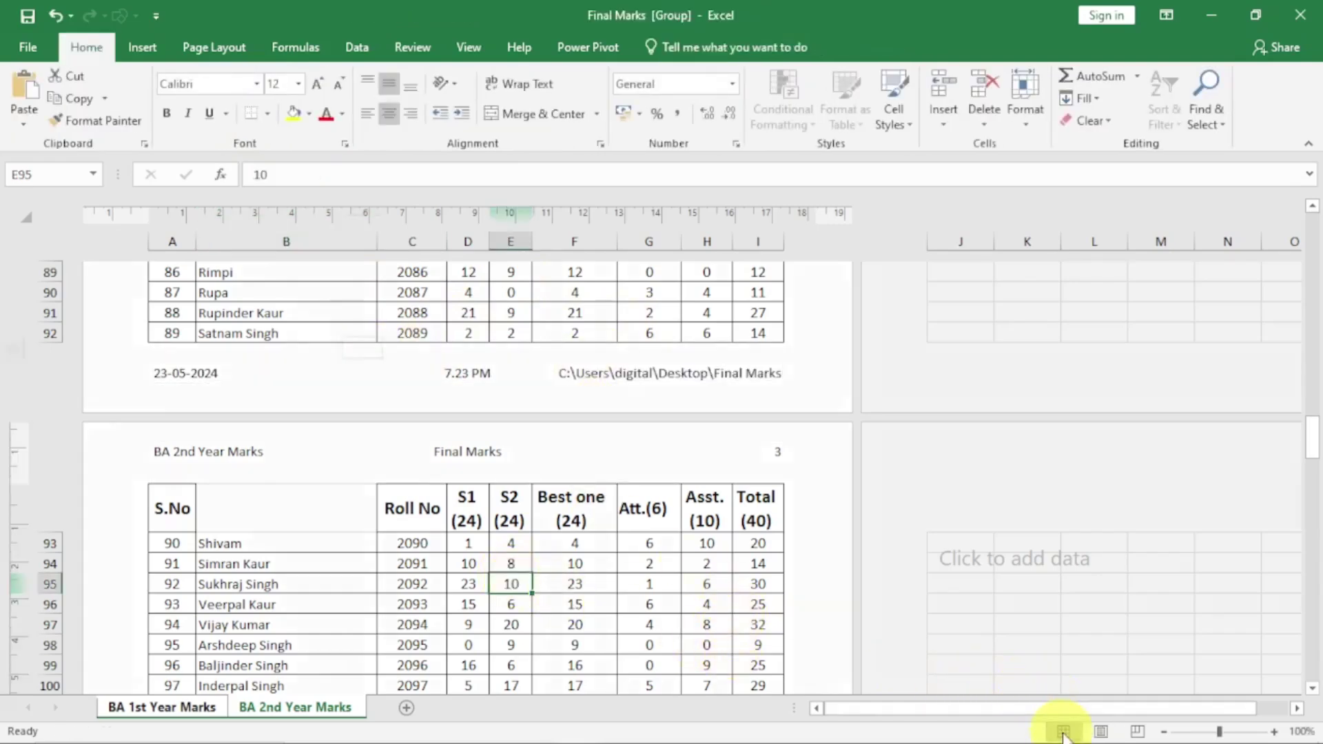
{"action": "scroll", "coordinate": [402, 481], "scroll_direction": "up", "scroll_amount": 20}
{"action": "scroll", "coordinate": [401, 481], "scroll_direction": "up", "scroll_amount": 5}
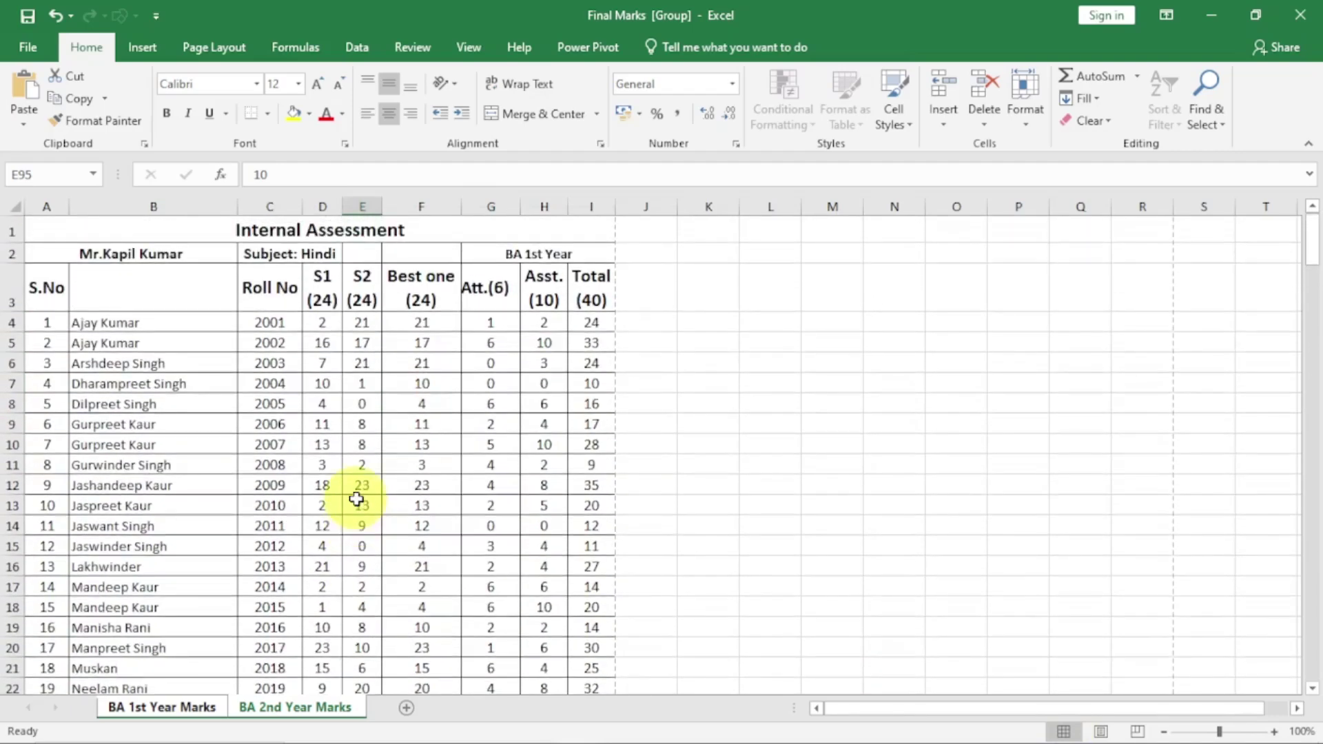
{"action": "left_click", "coordinate": [192, 714]}
{"action": "left_click", "coordinate": [270, 546]}
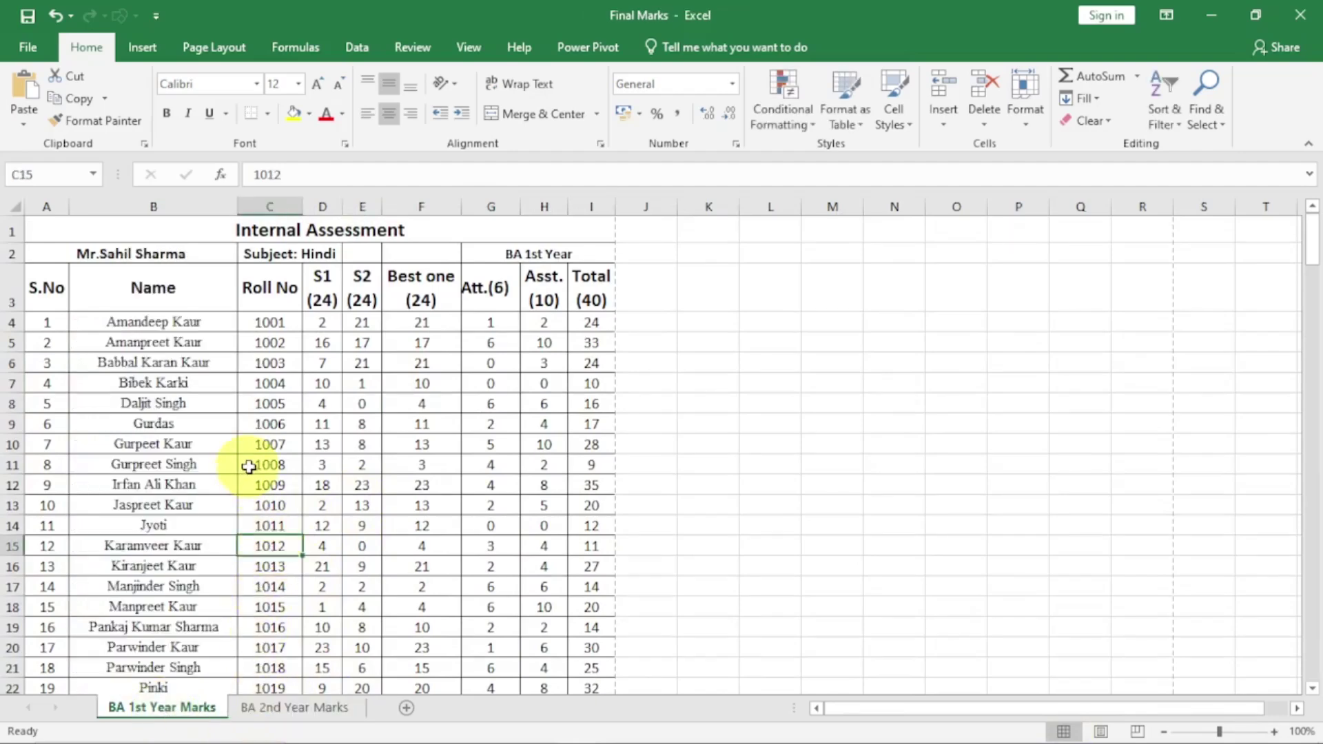
Preview the BA 1st Year Marks printout to check its header and footer, then exit
{"action": "left_click", "coordinate": [28, 46]}
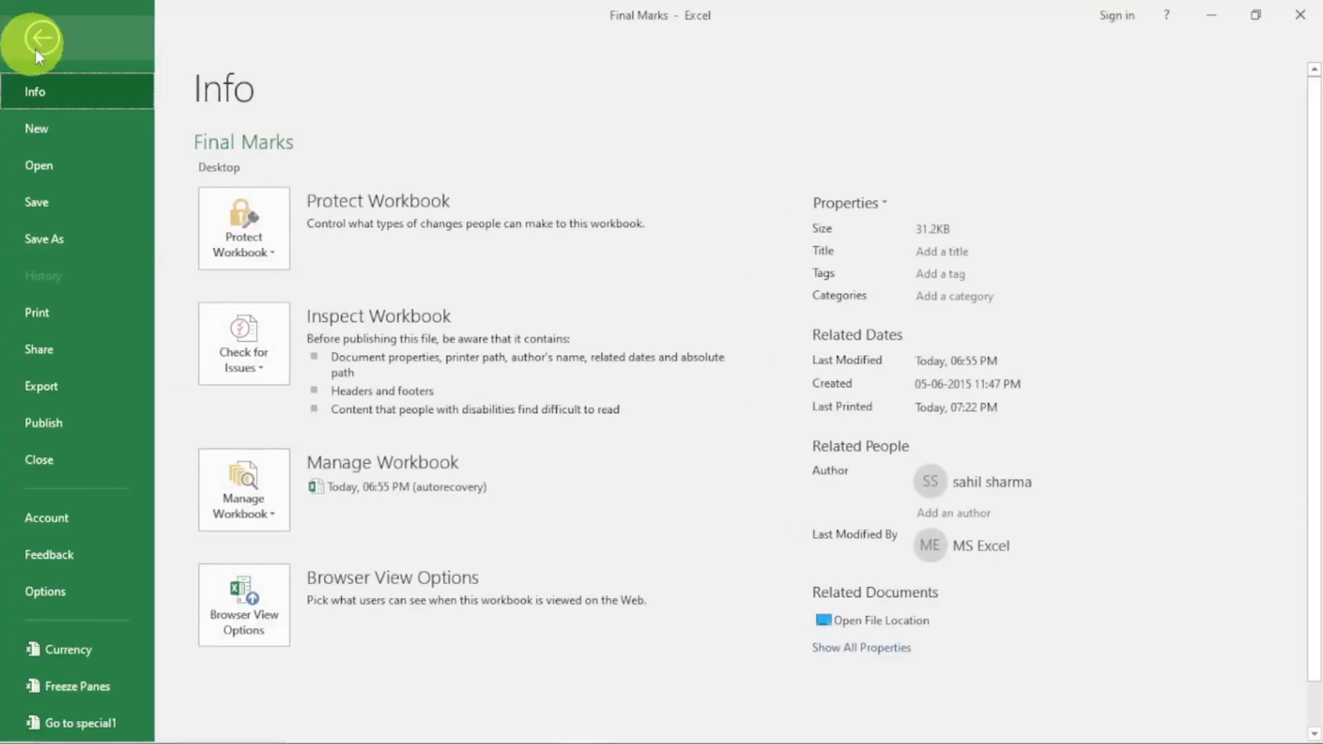
{"action": "left_click", "coordinate": [52, 316]}
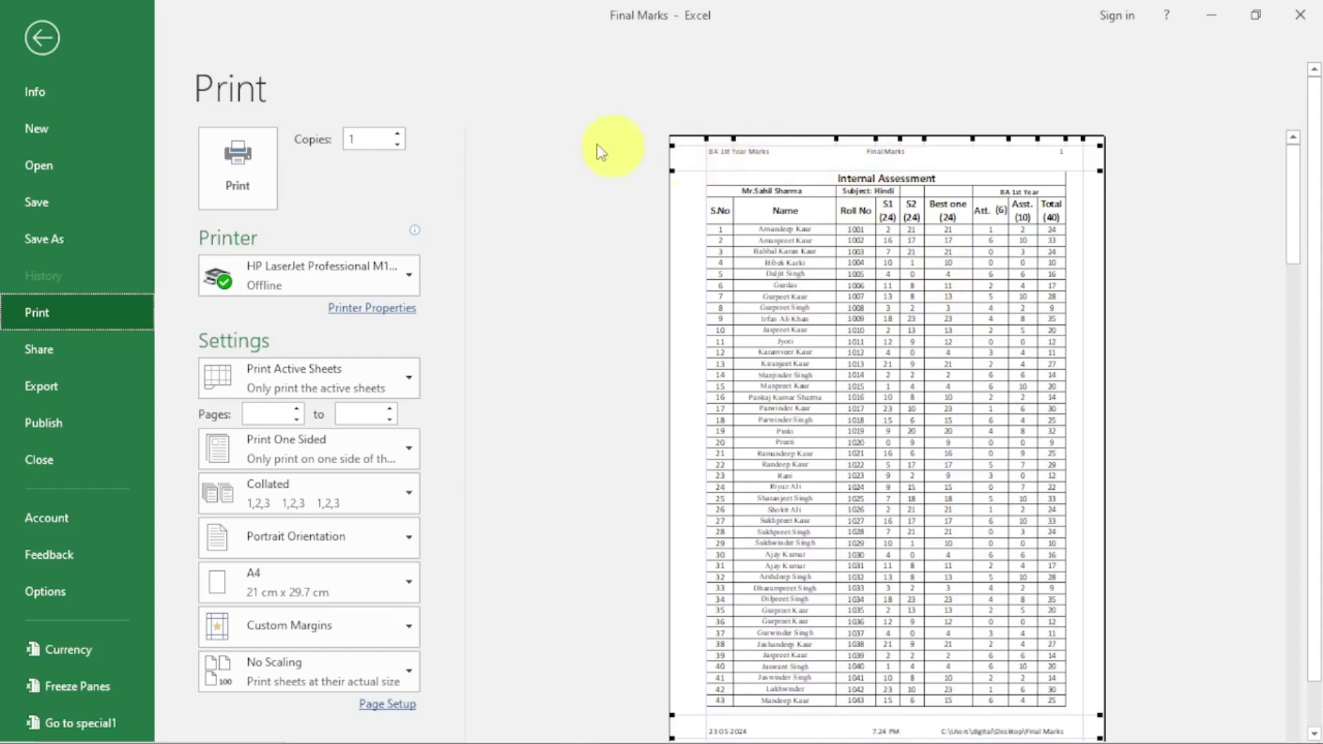
{"action": "left_click", "coordinate": [33, 37]}
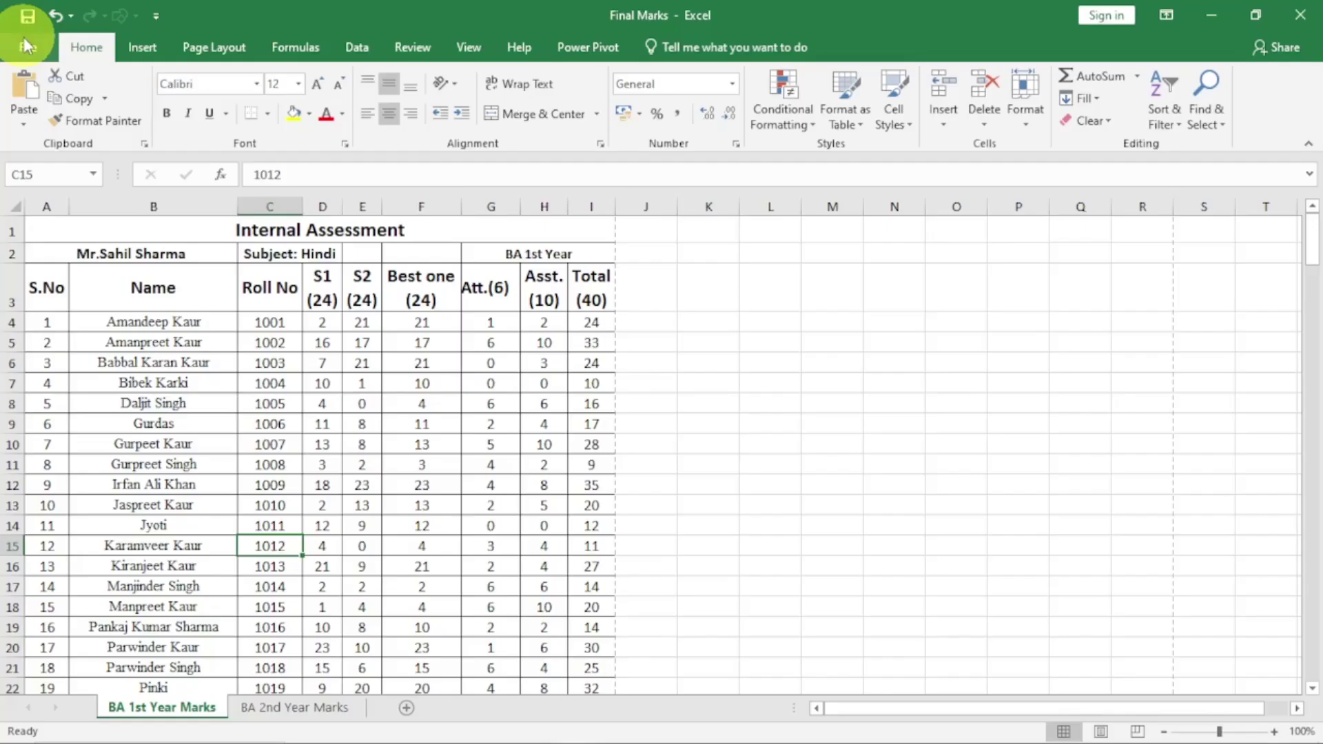
Preview the BA 2nd Year Marks printout to confirm the same header and footer
{"action": "left_click", "coordinate": [279, 710]}
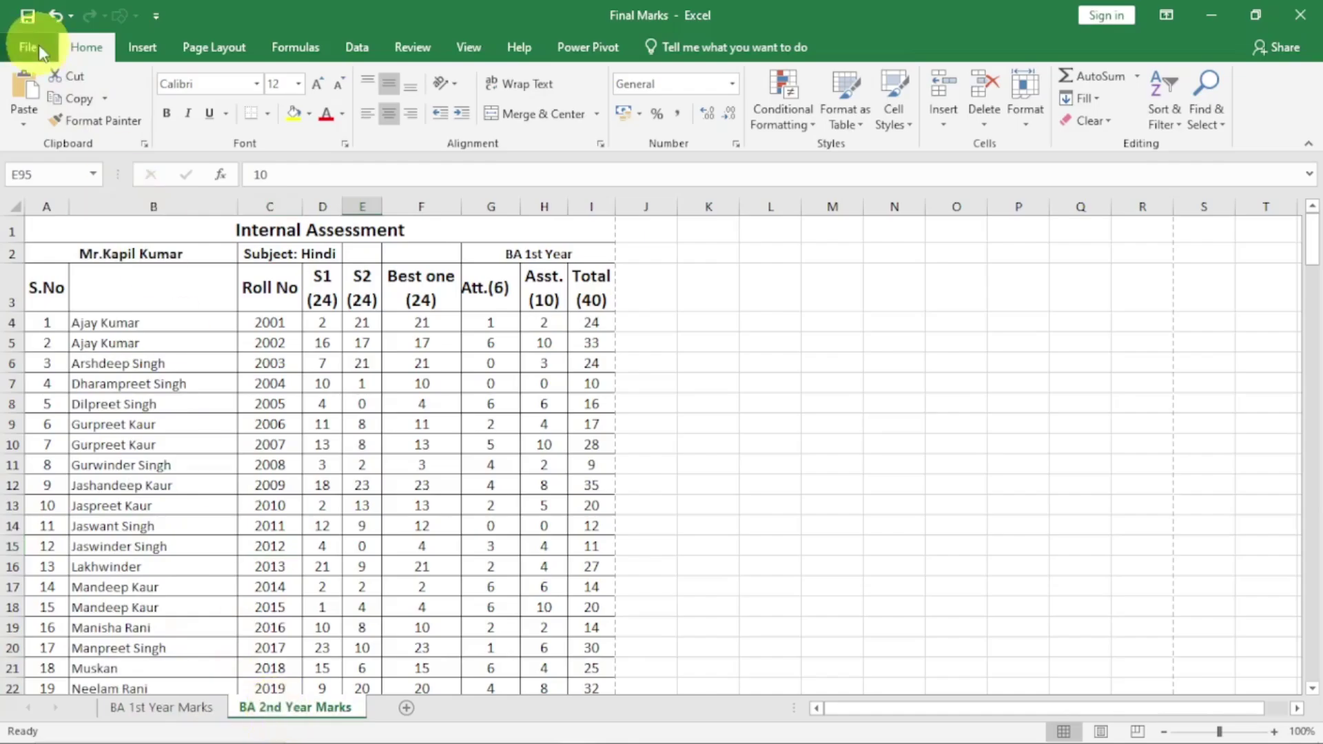
{"action": "left_click", "coordinate": [33, 46]}
{"action": "left_click", "coordinate": [51, 316]}
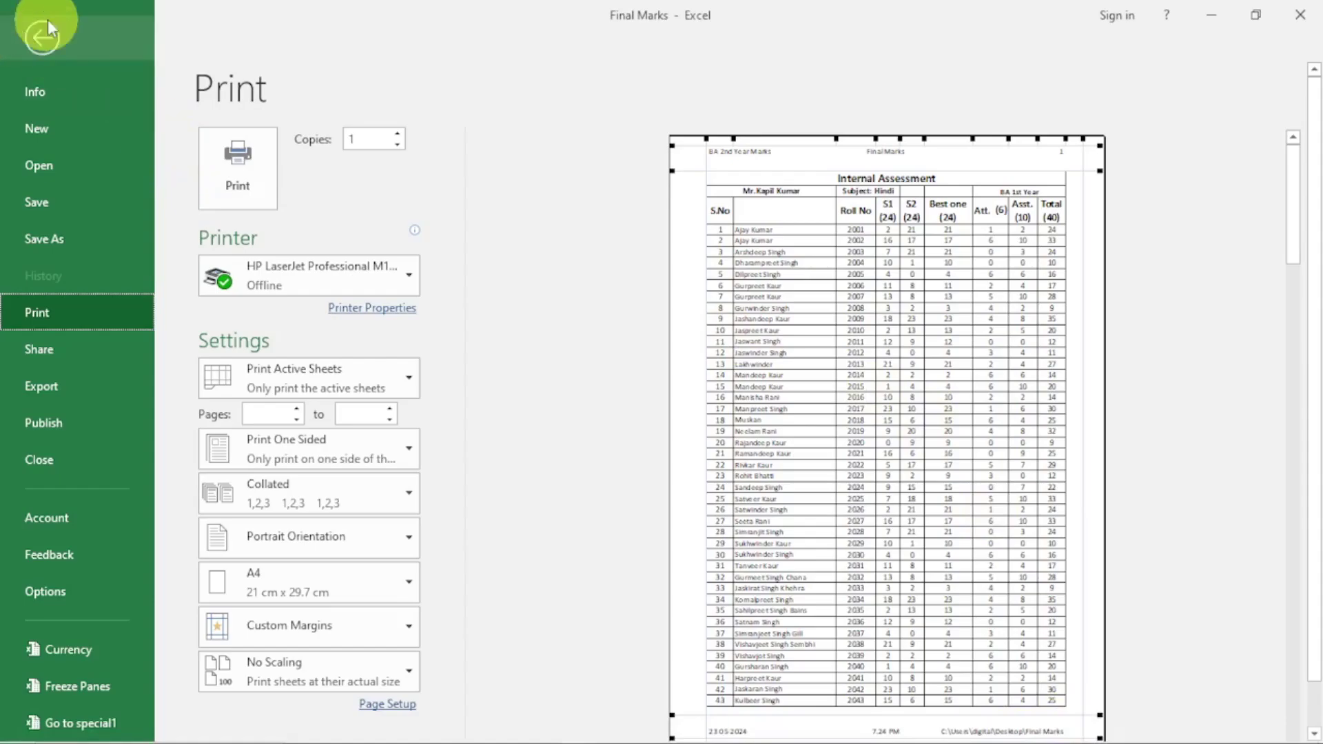
{"action": "left_click", "coordinate": [41, 38]}
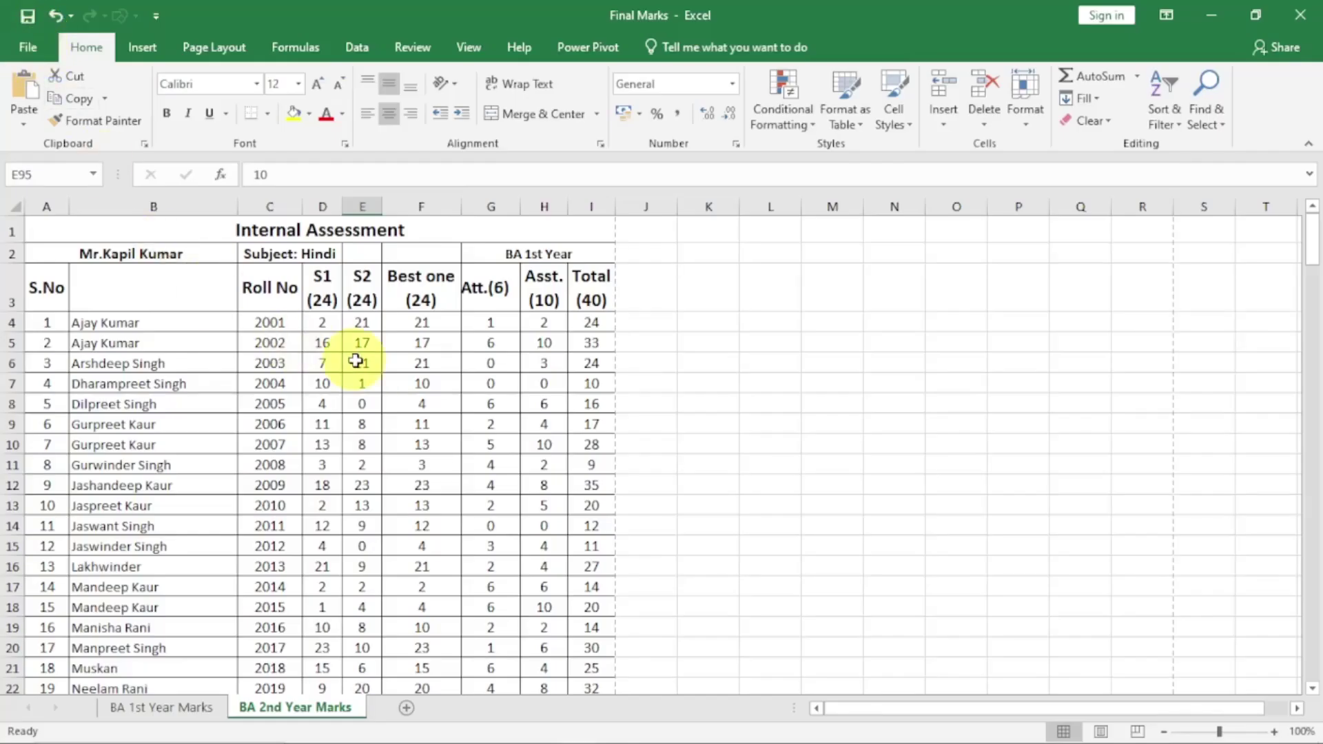